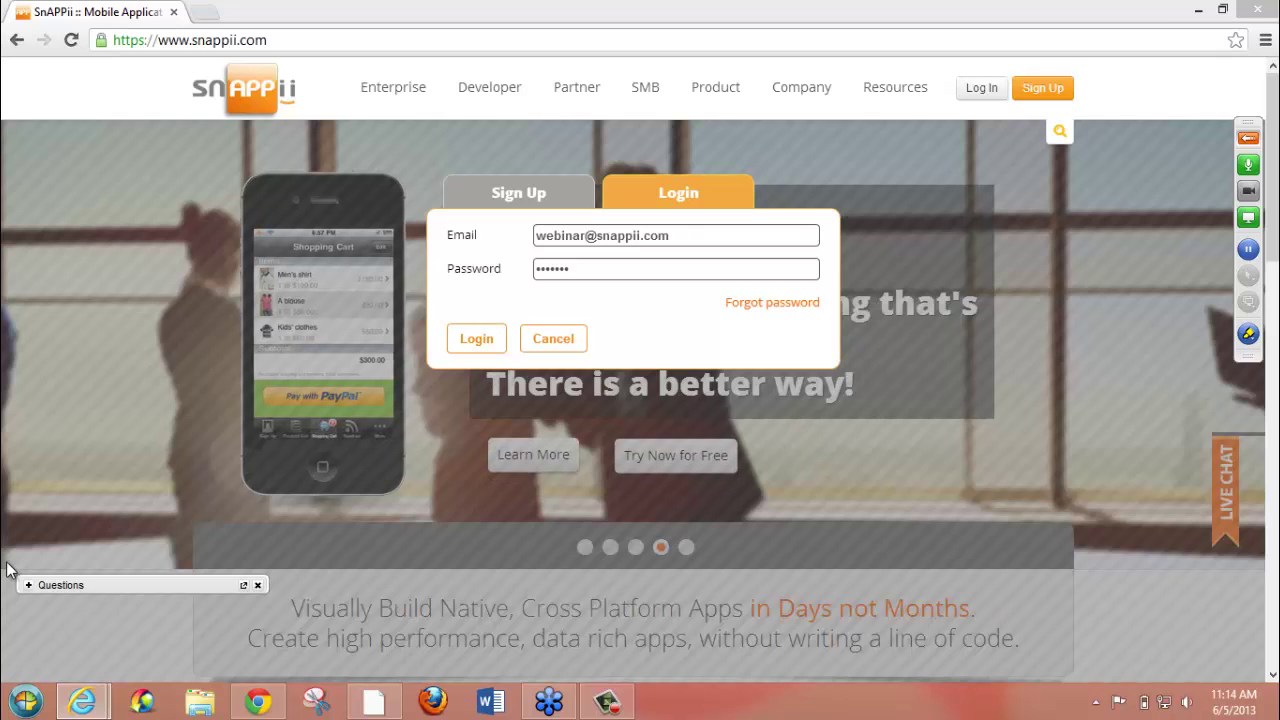
- Sign in and open the App Gallery of ready-made templates, browsing its industry categories
mouse_move(886, 100)
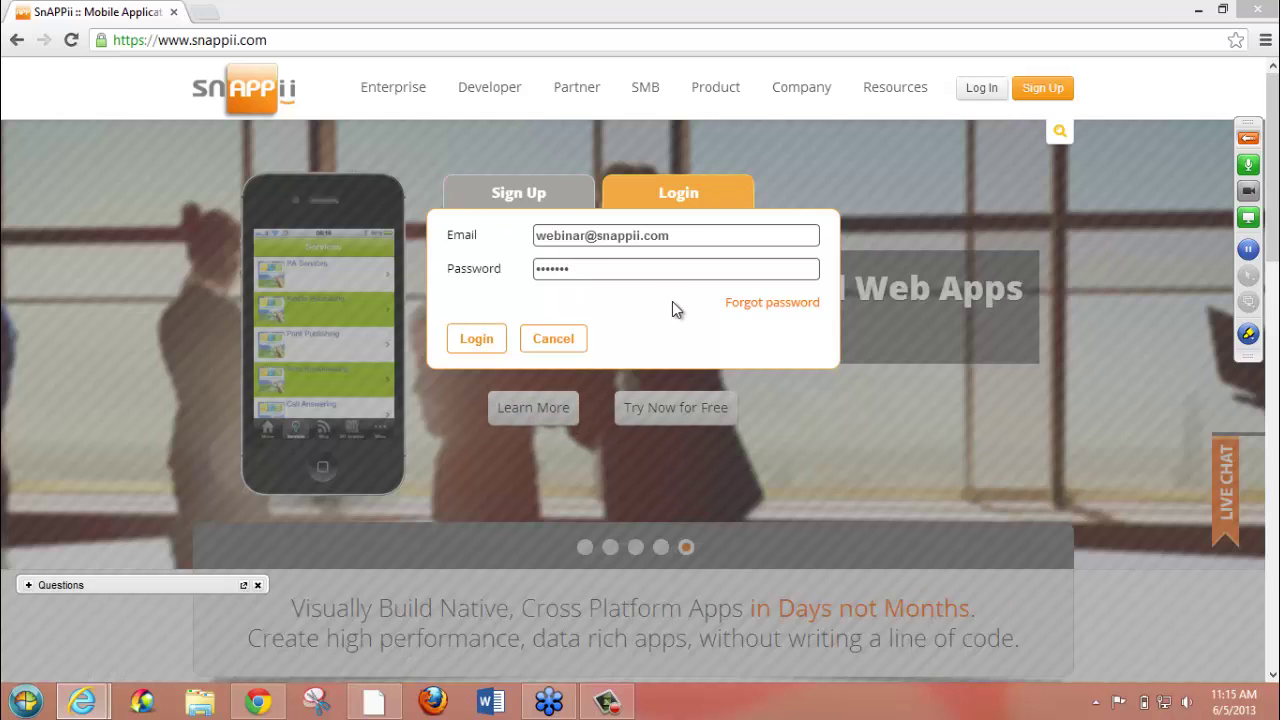
click(460, 337)
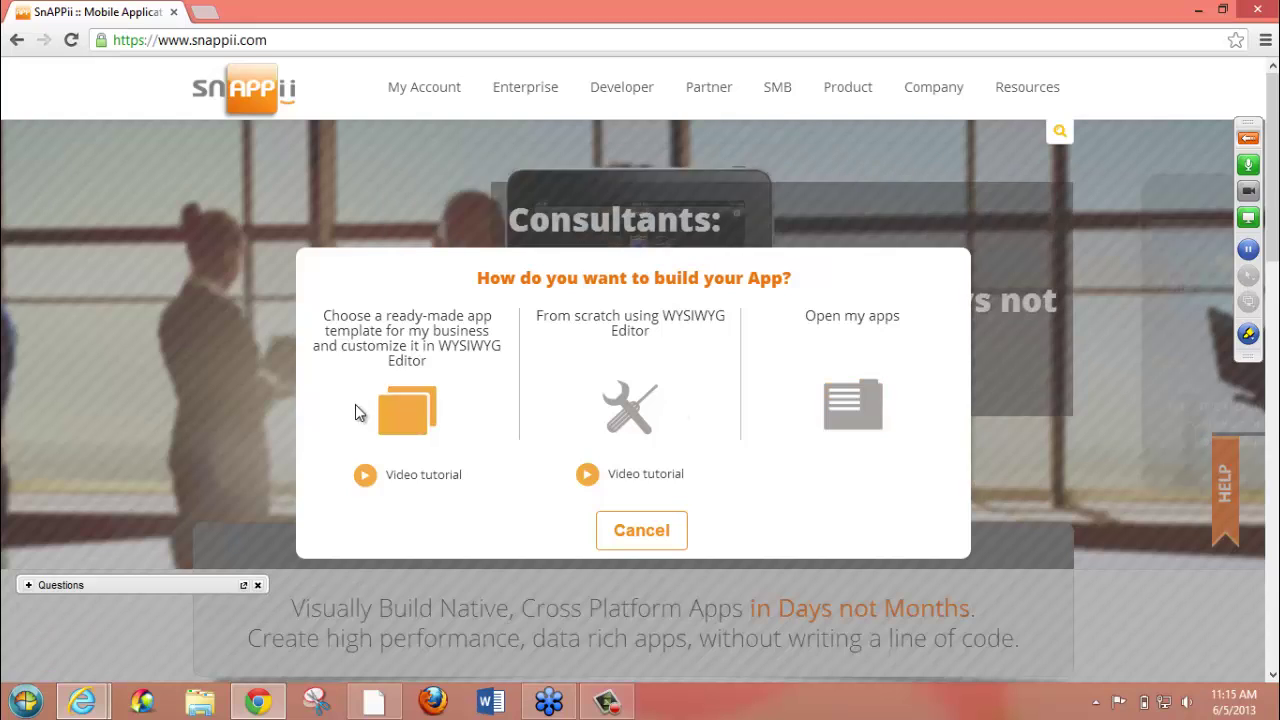
click(411, 428)
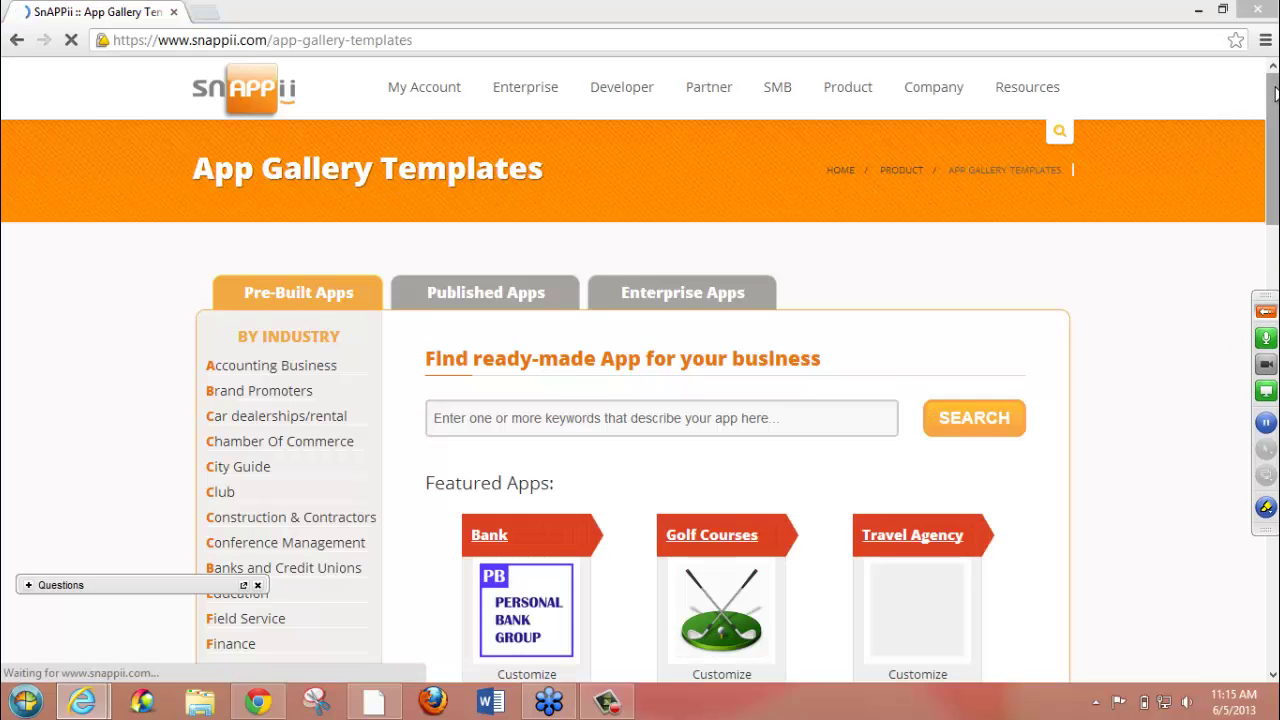
drag(1274, 93, 1274, 128)
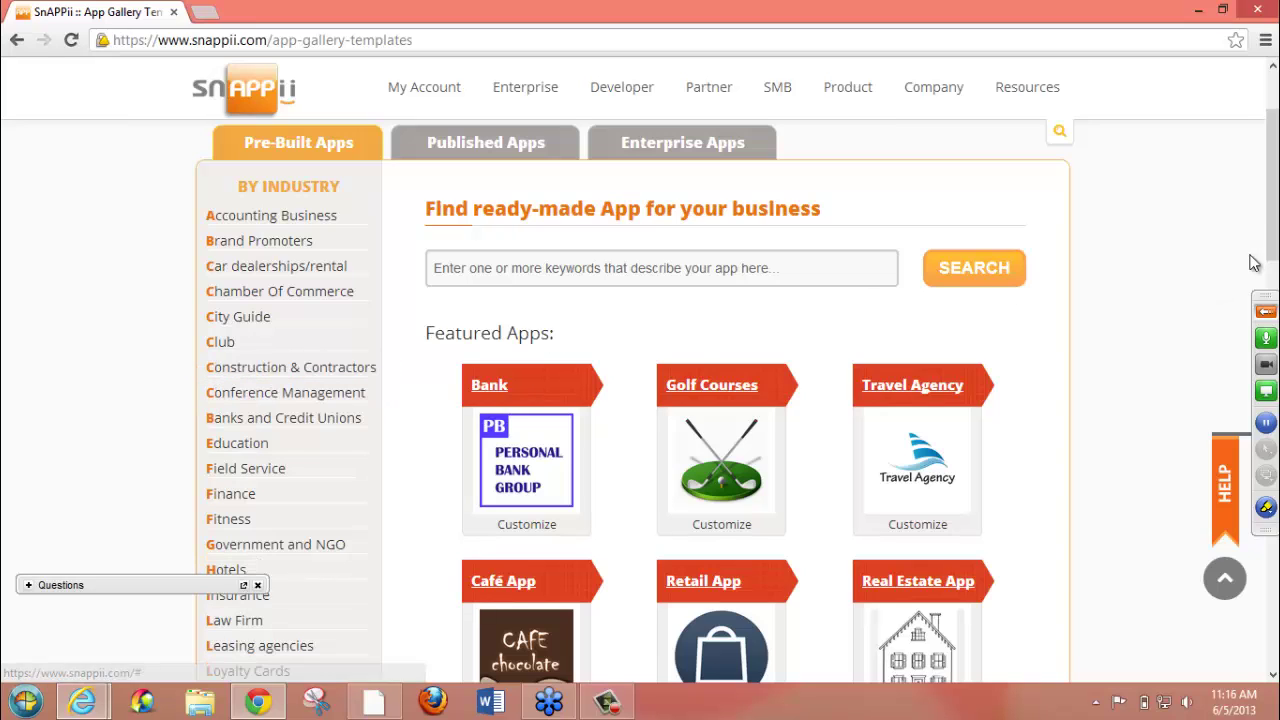
drag(1276, 228, 1276, 384)
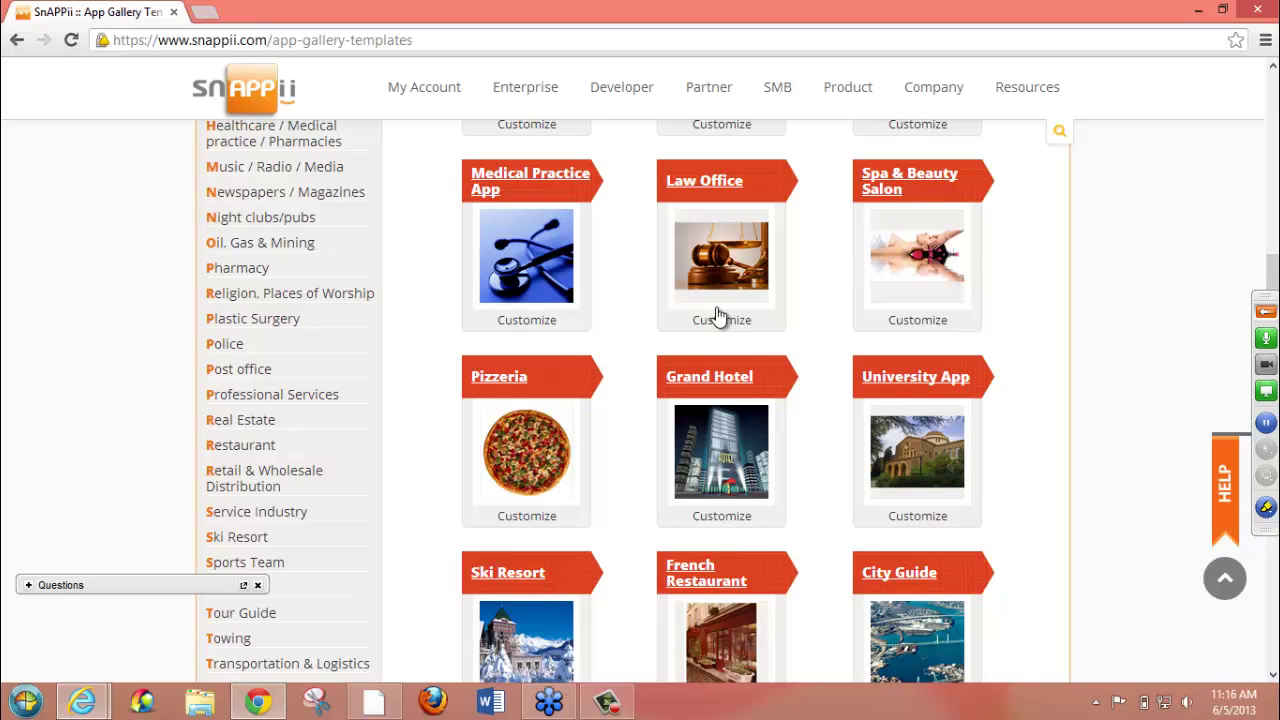
- Open the Grand Hotel demo page and view its About Us screen in the phone preview
click(690, 380)
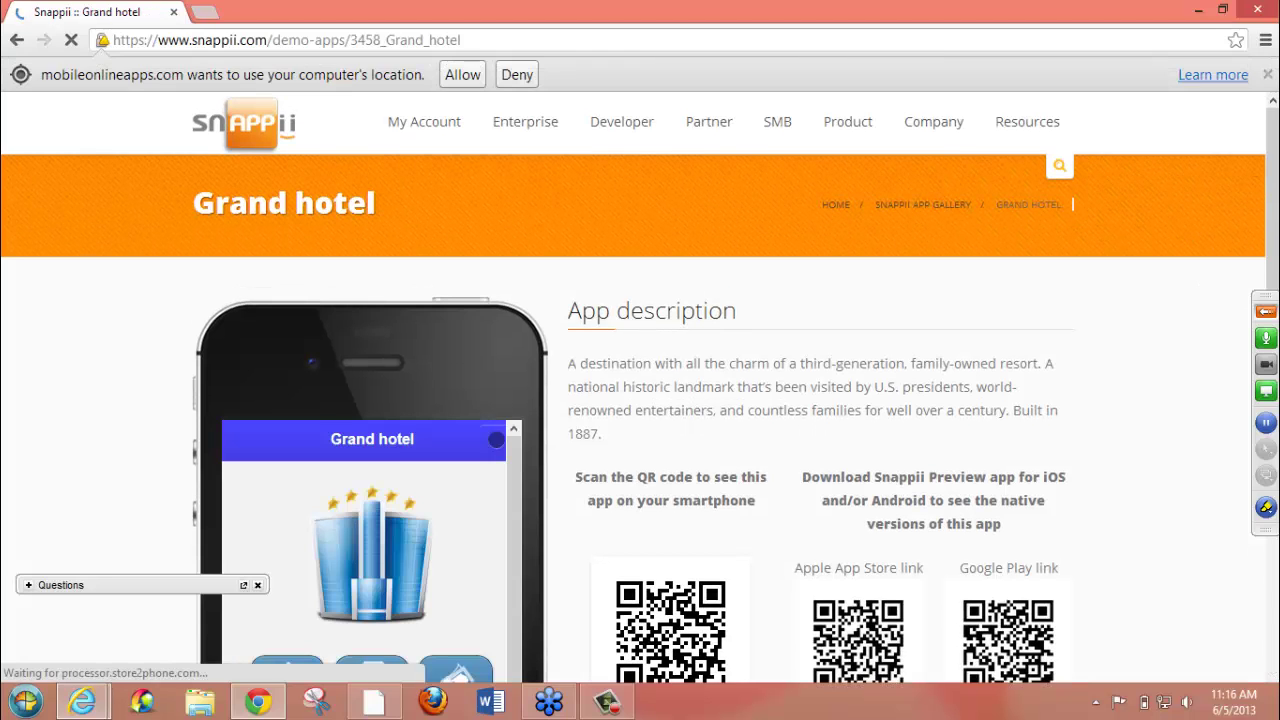
drag(1272, 158, 1272, 281)
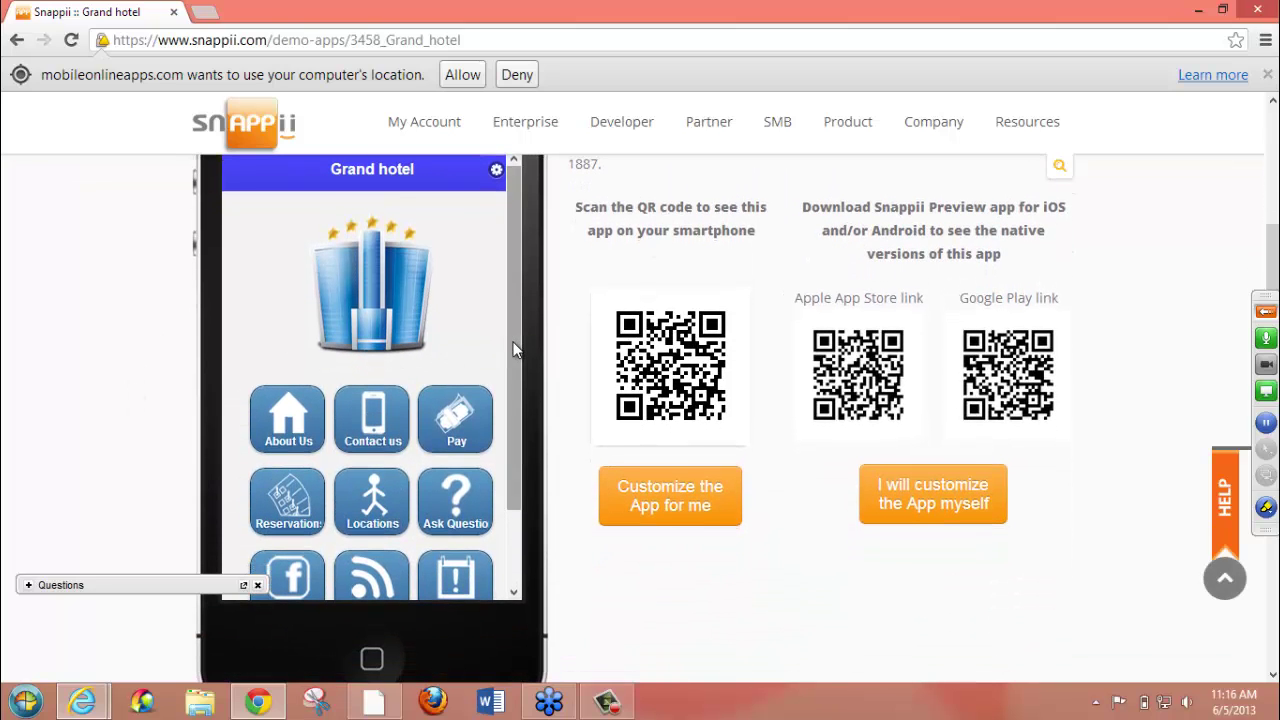
drag(517, 314, 518, 357)
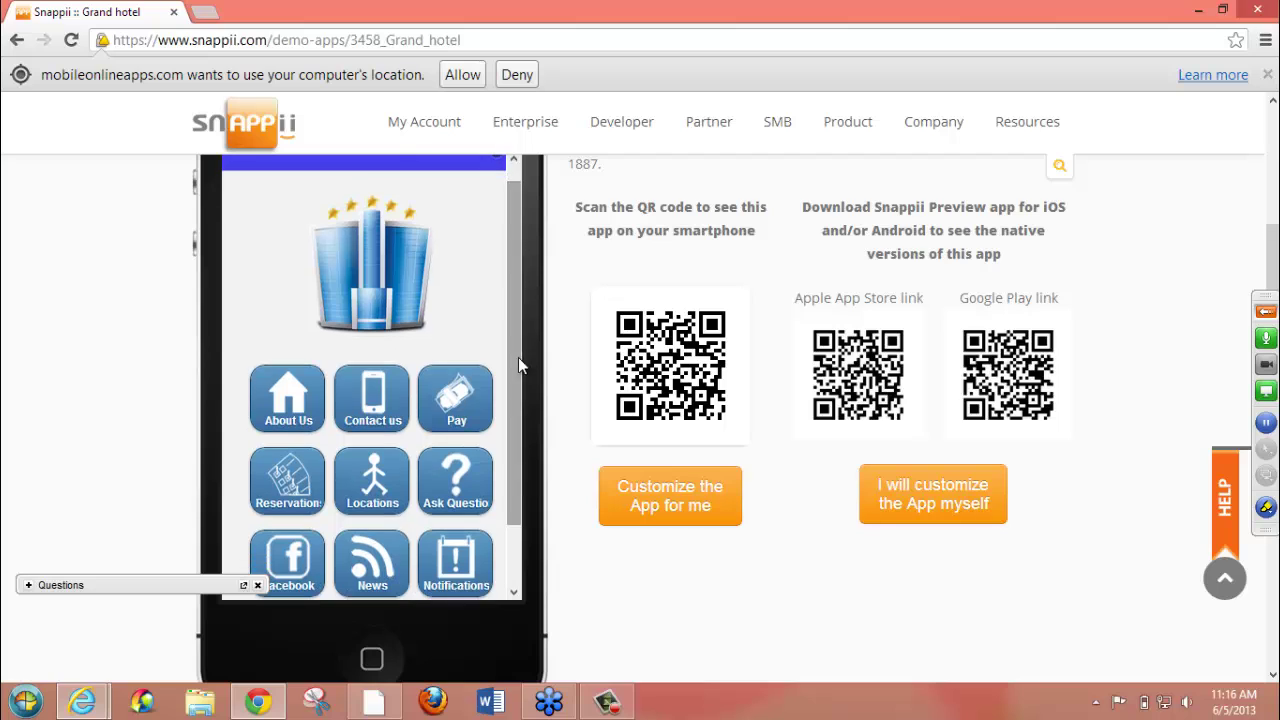
click(289, 400)
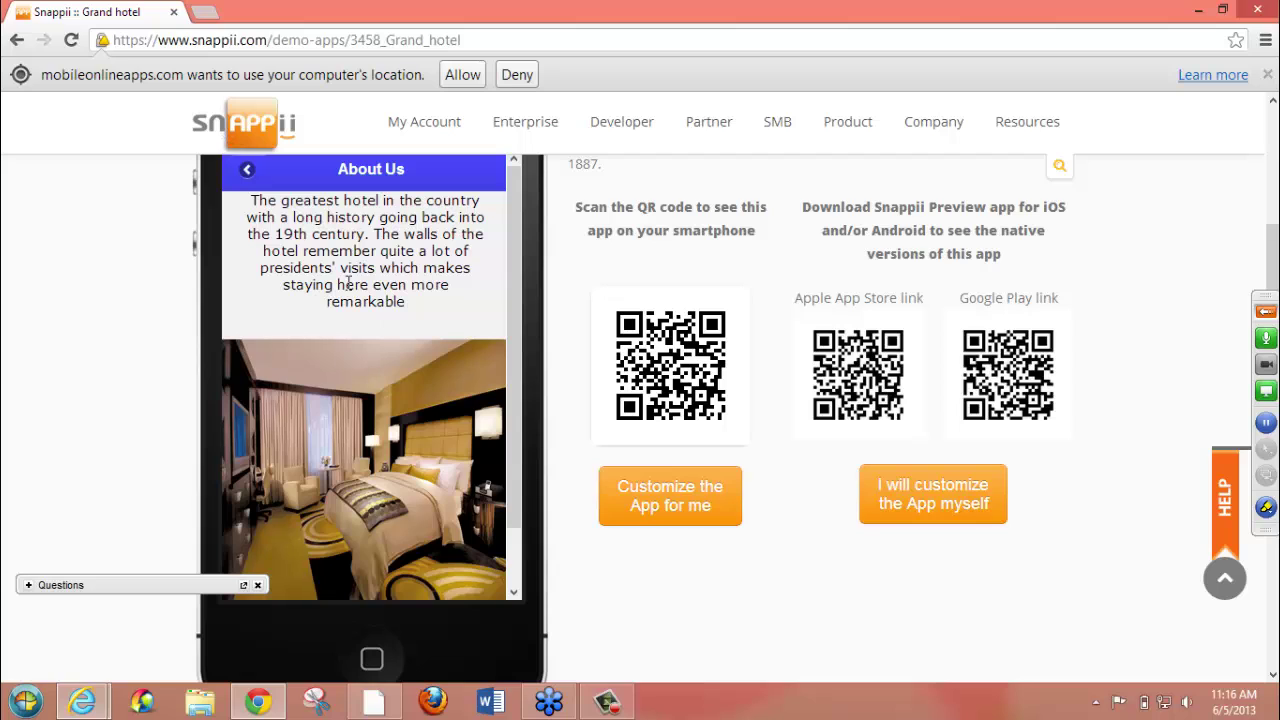
click(255, 177)
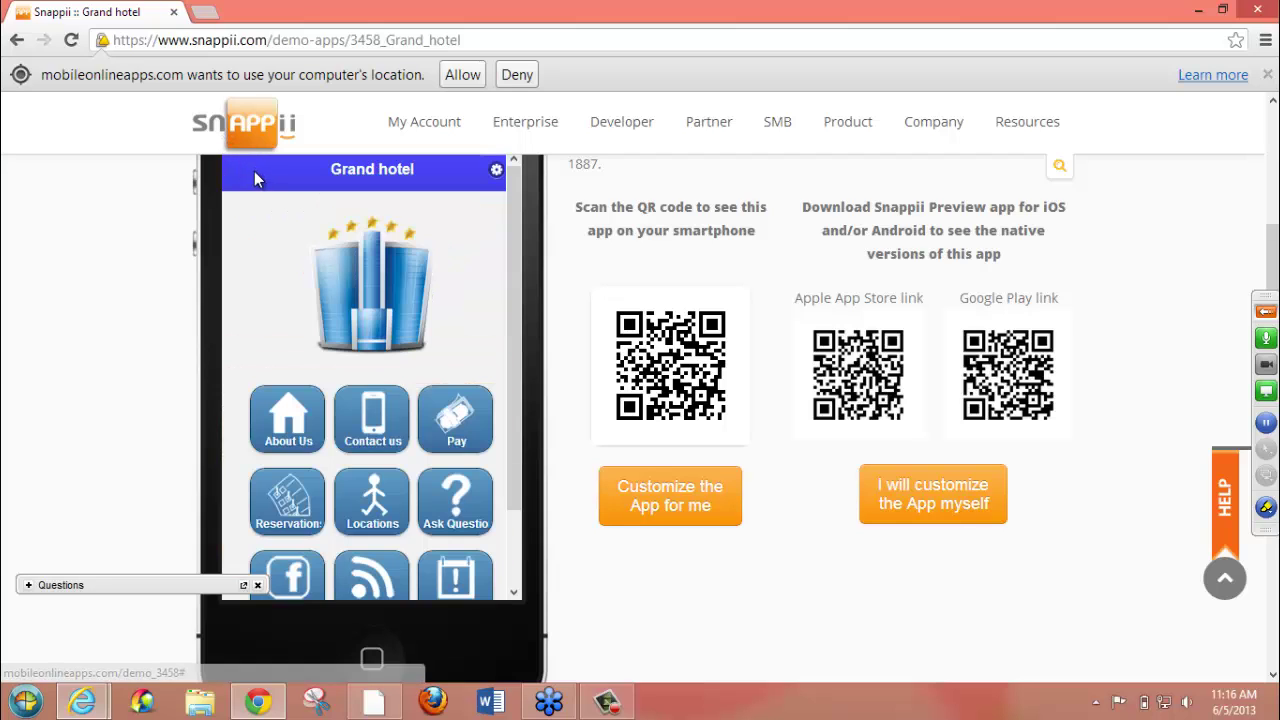
- Try the demo's Pay, Facebook and Contact Us screens, returning home after each
click(455, 441)
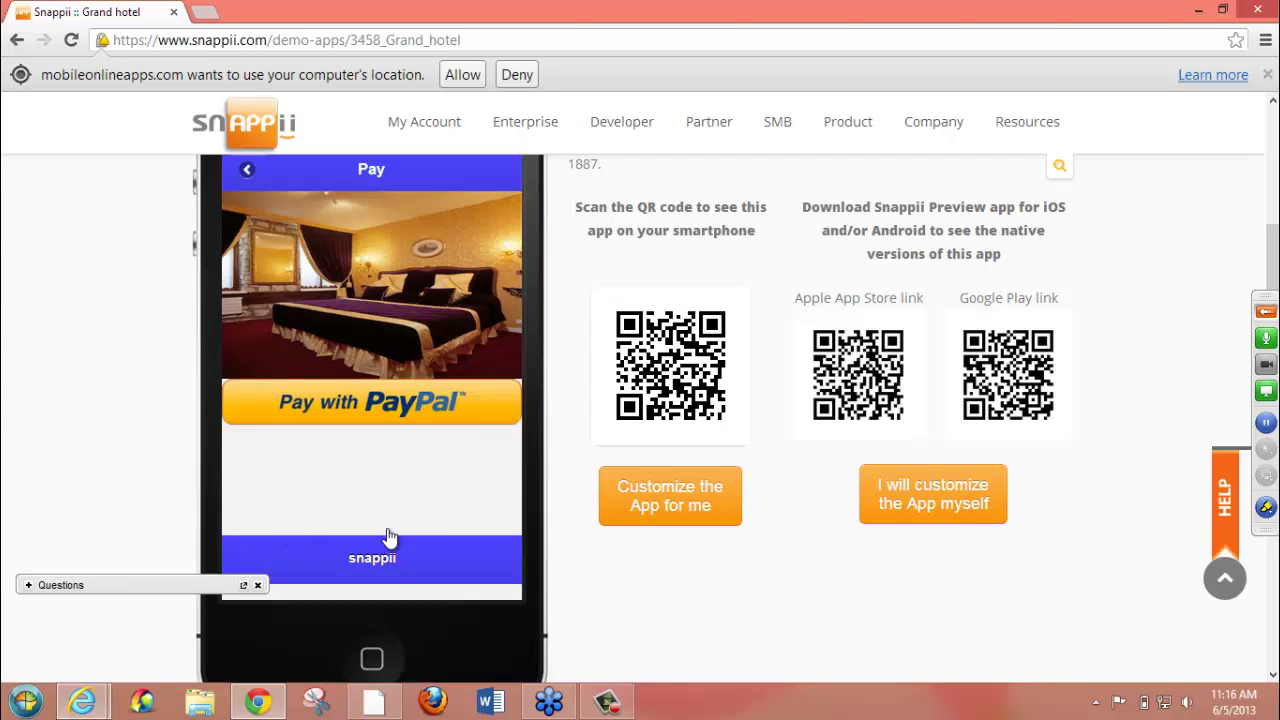
click(250, 171)
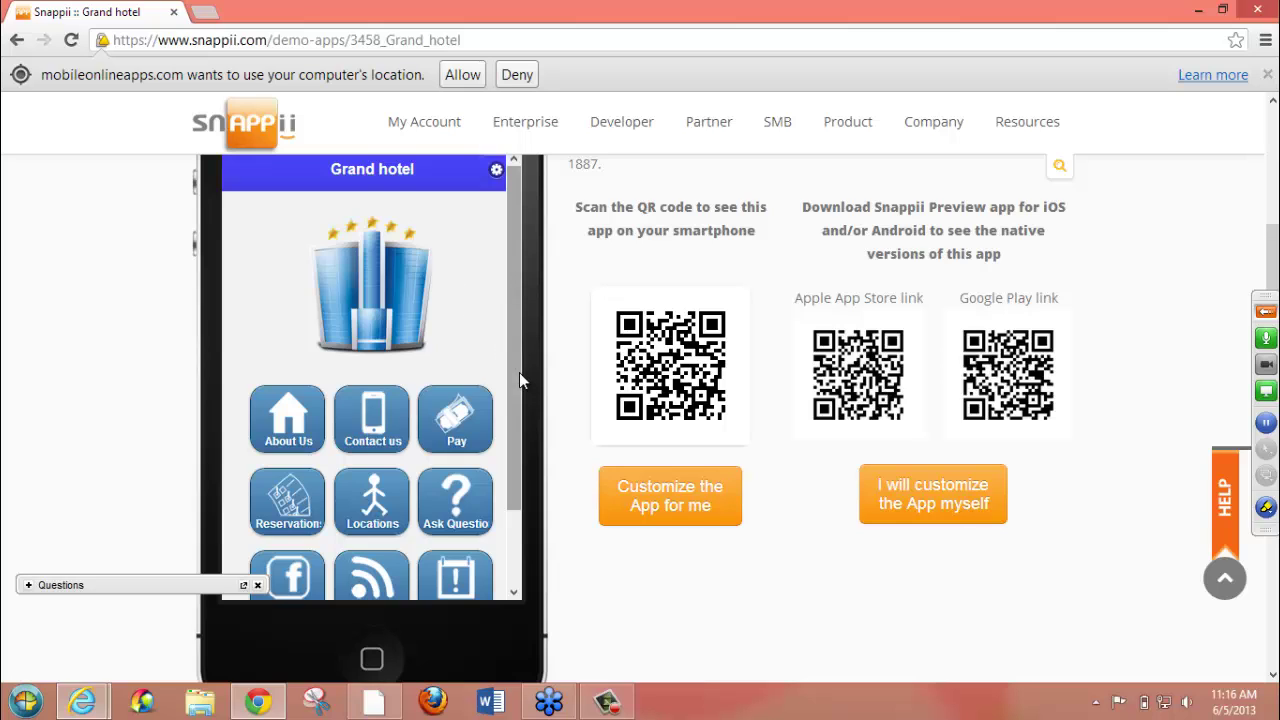
drag(519, 372, 509, 465)
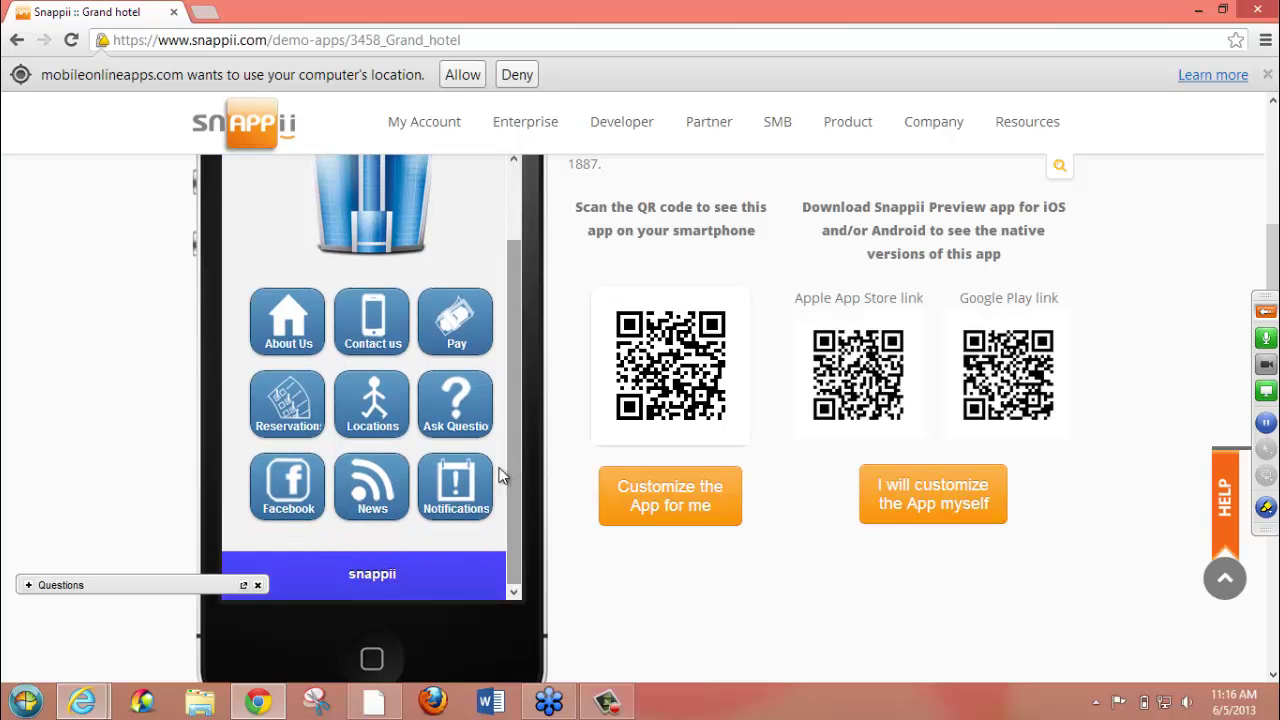
click(285, 482)
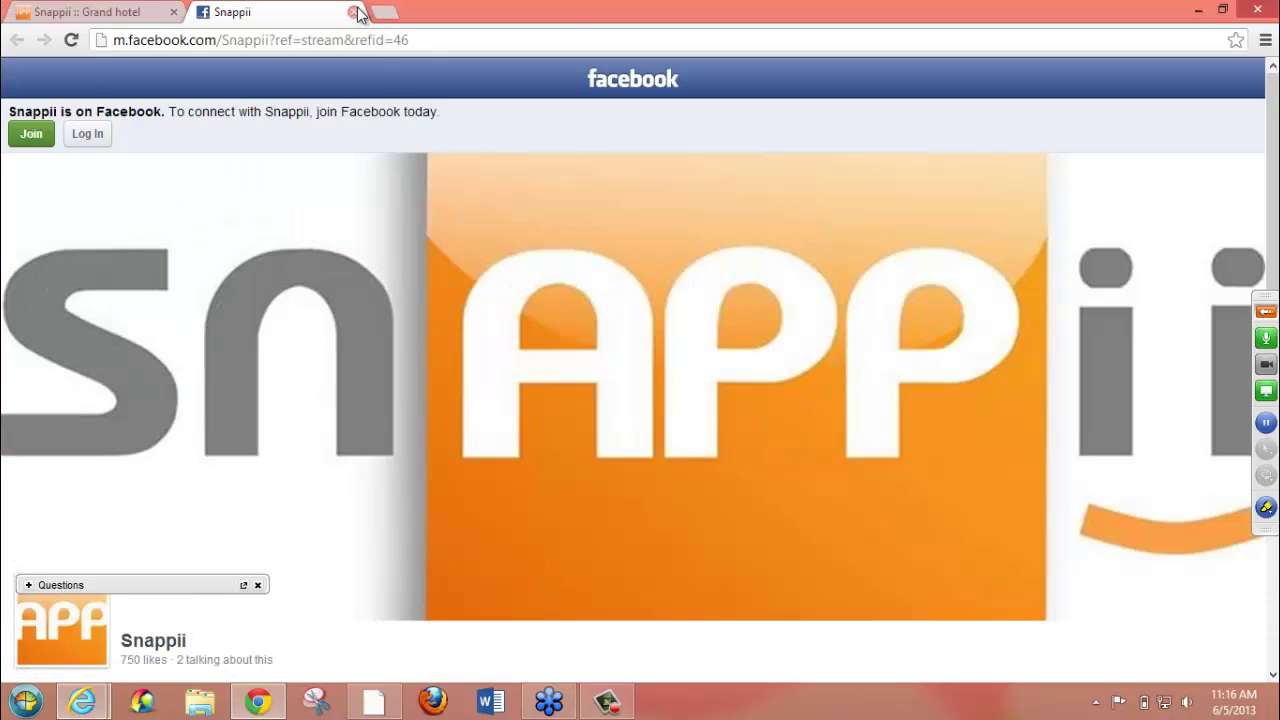
click(353, 12)
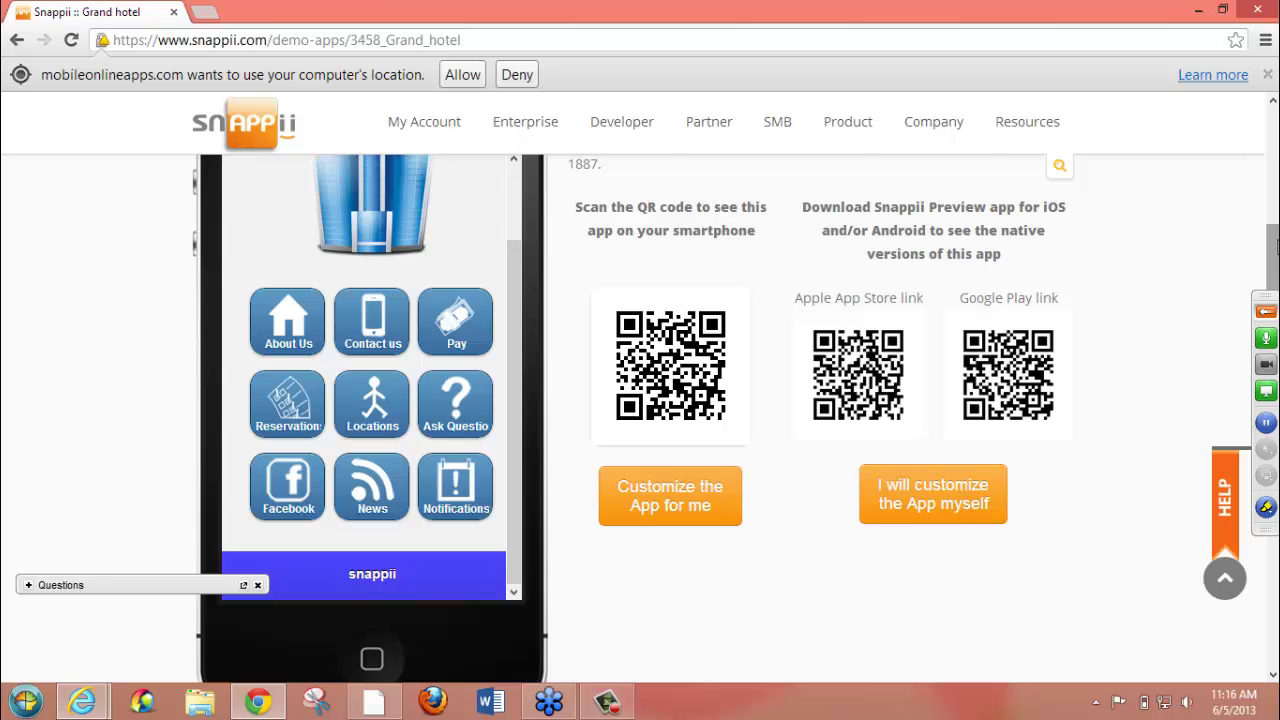
drag(1276, 248, 1276, 217)
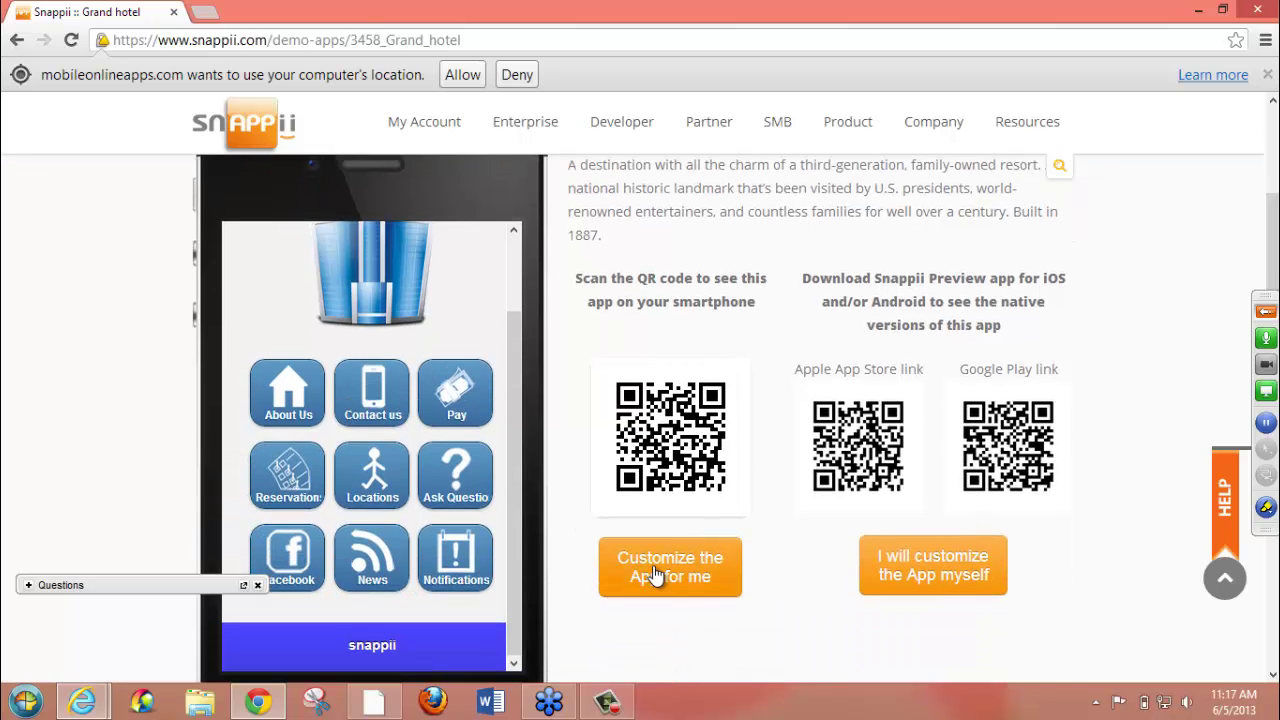
click(372, 400)
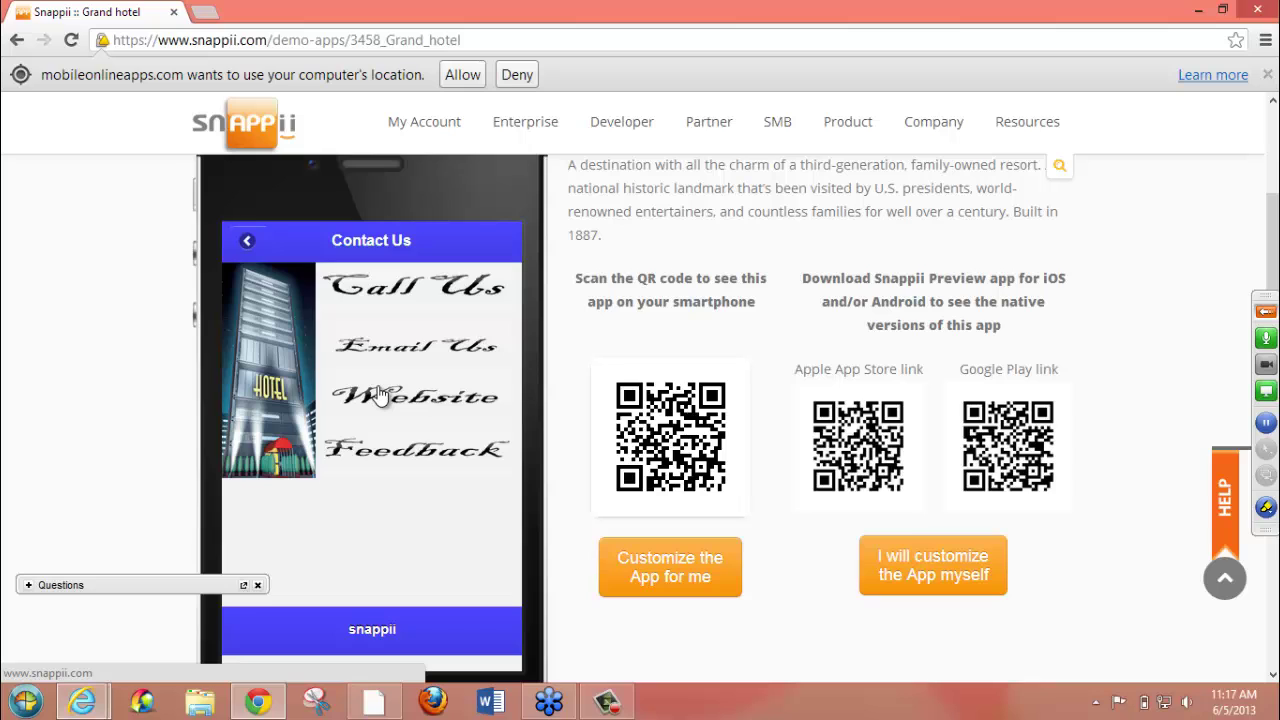
click(248, 242)
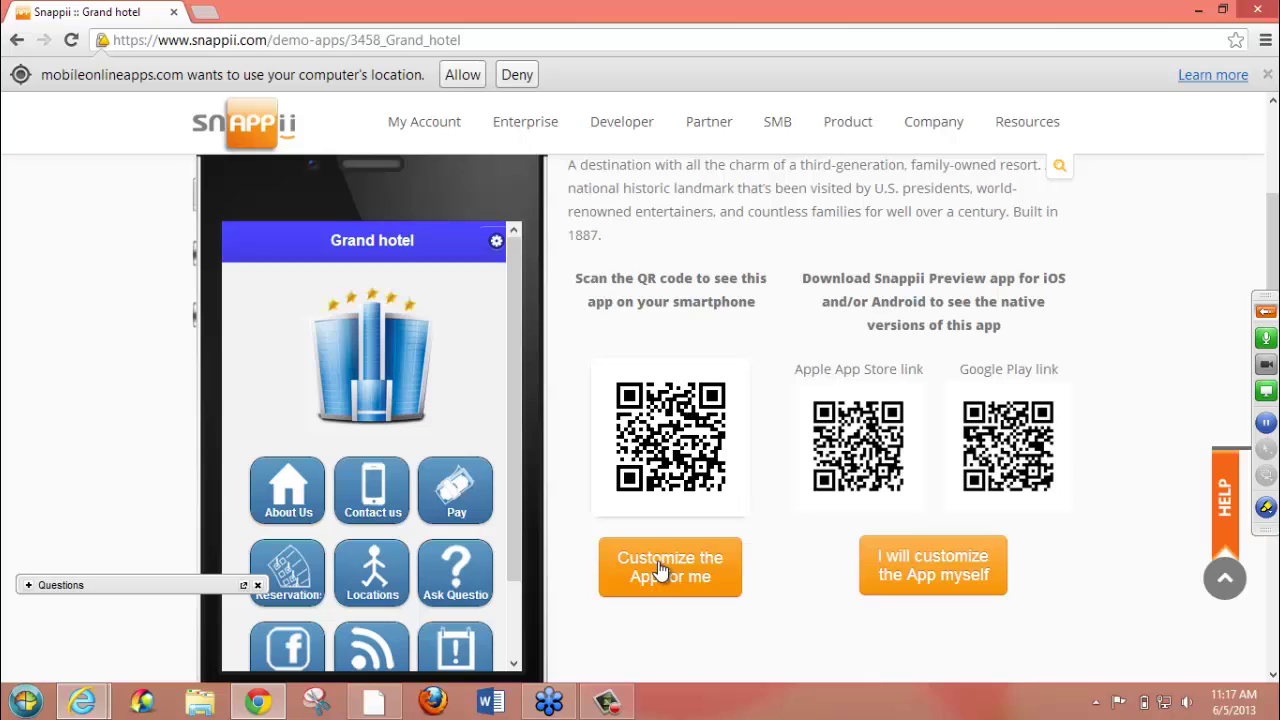
- Choose to customize the Grand hotel app yourself and scroll to the top of the WYSIWYG editor
click(947, 567)
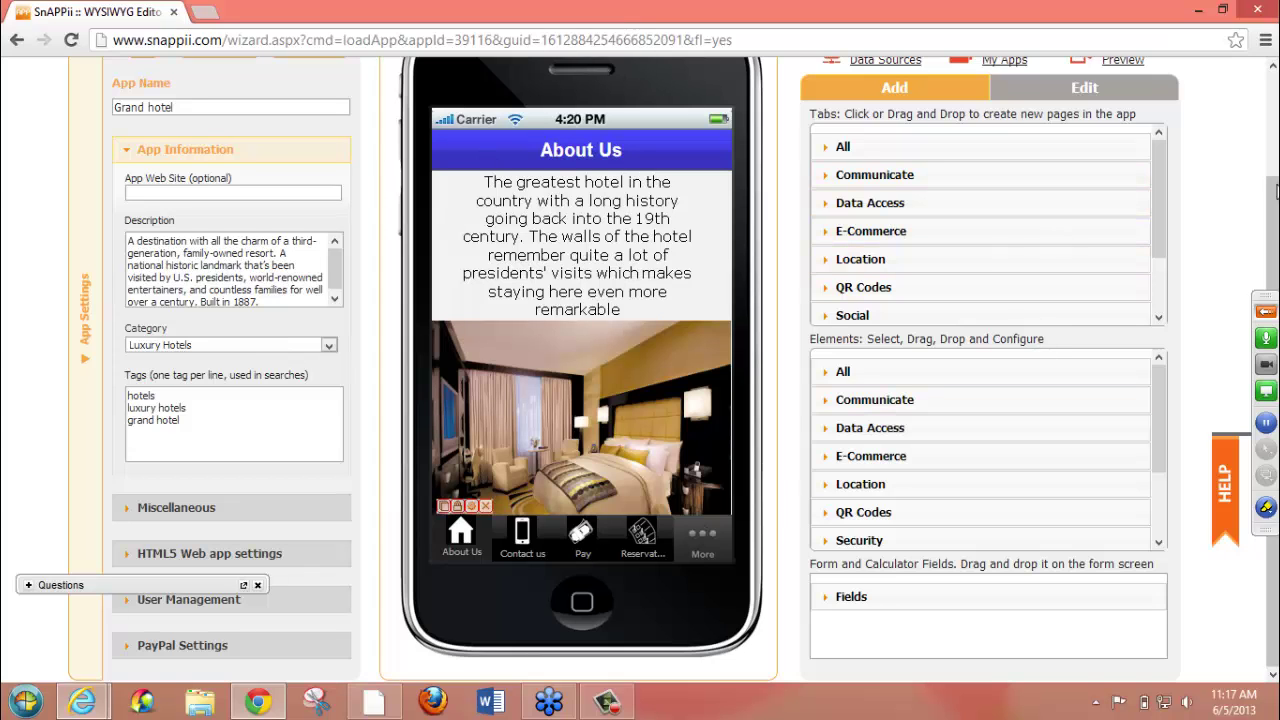
scroll(1273, 218, up, 1)
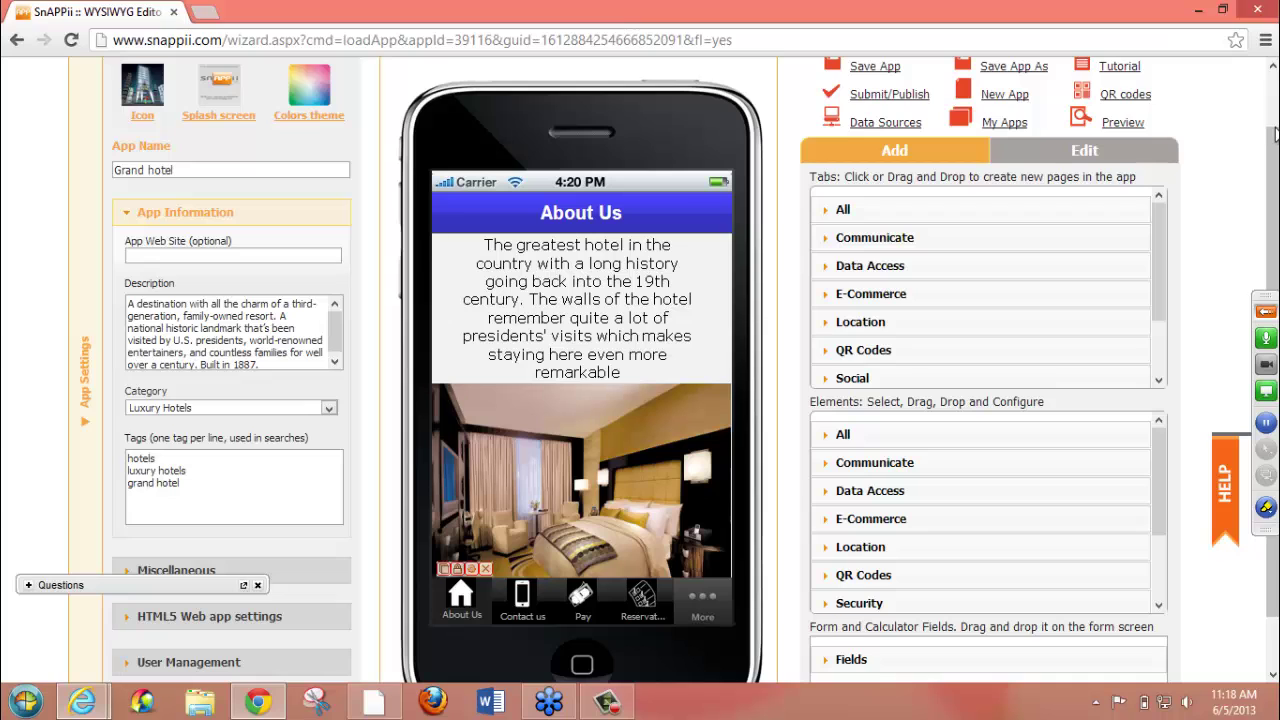
scroll(1275, 148, up, 1)
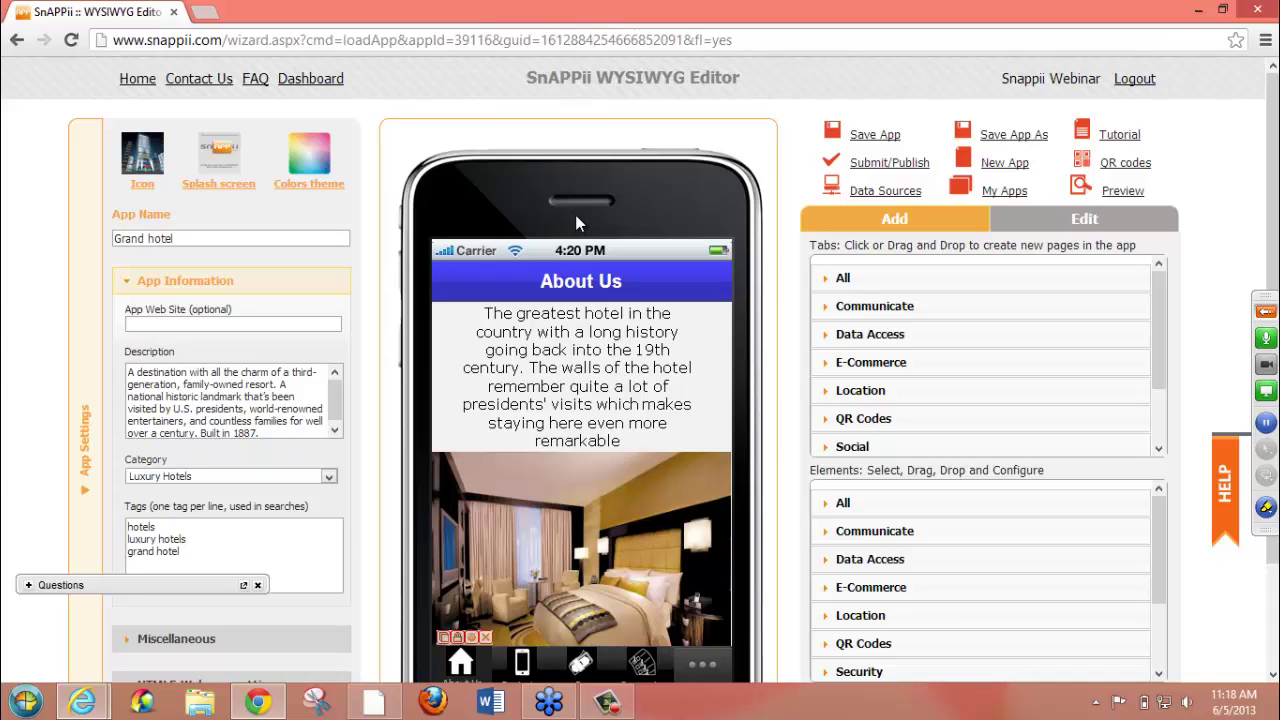
- Save a copy of the app as 'Hotel Test'
click(1022, 138)
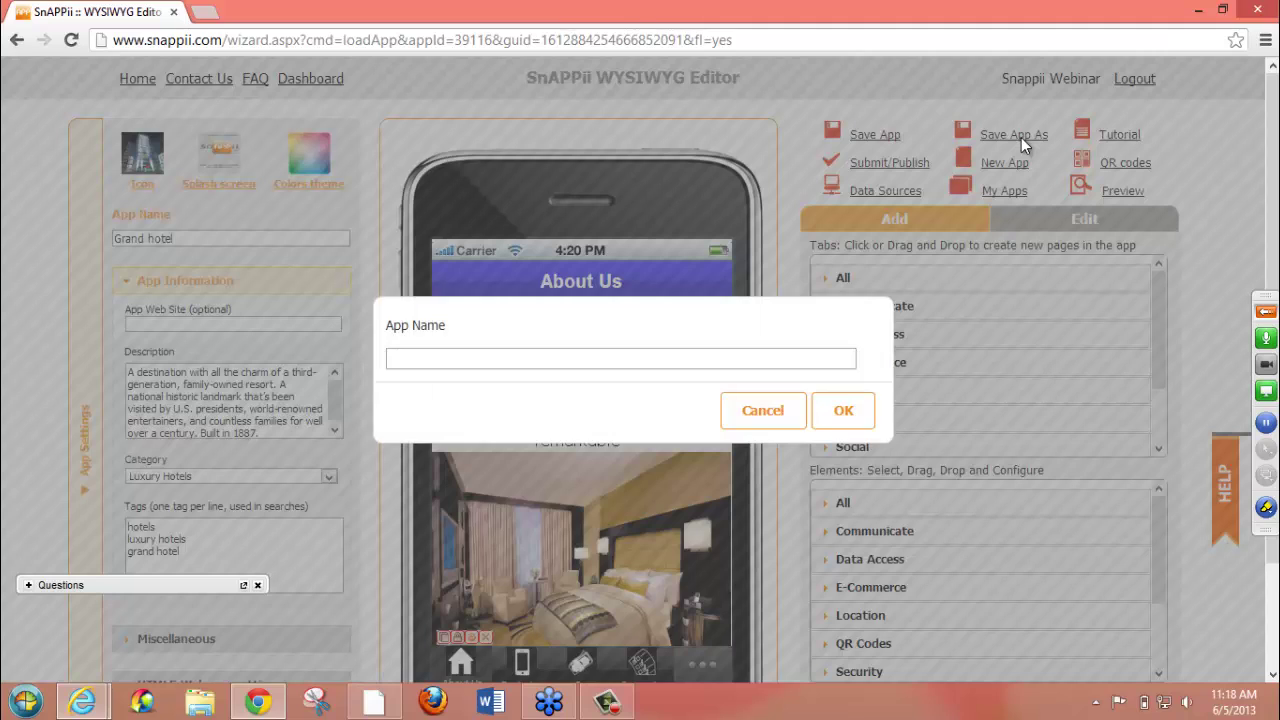
click(462, 356)
text(Hotel Te)
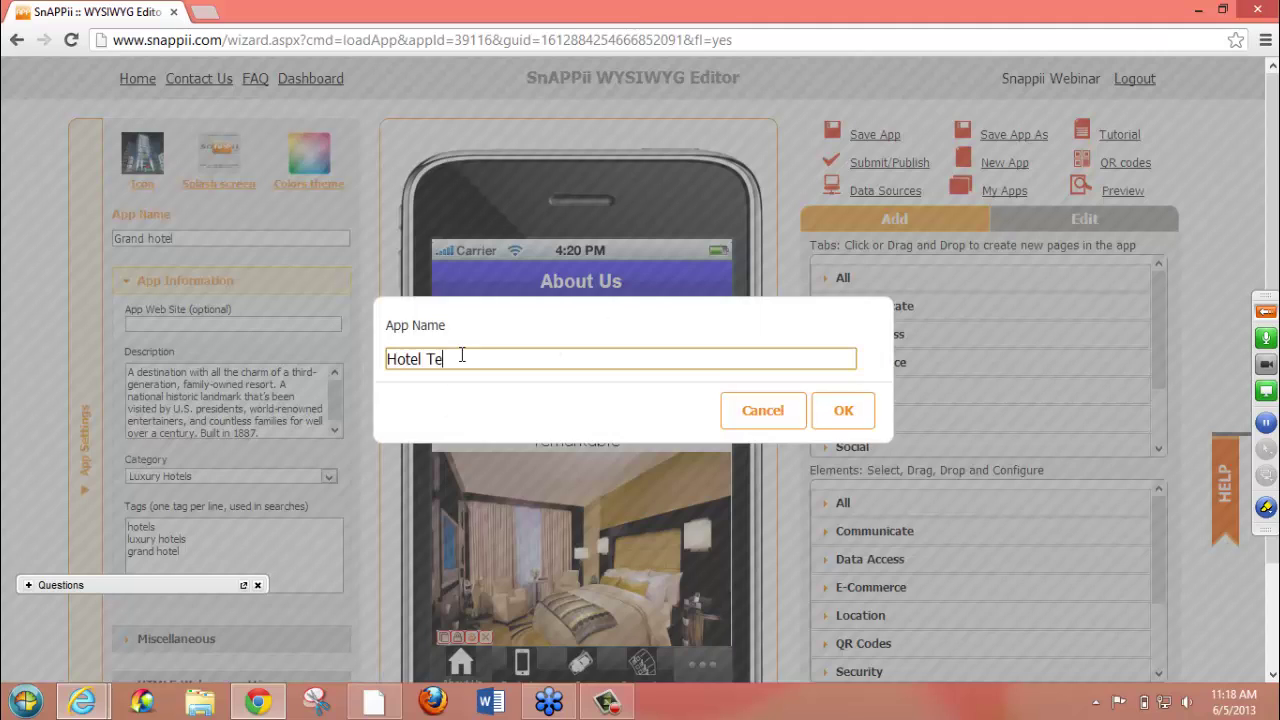
text(st)
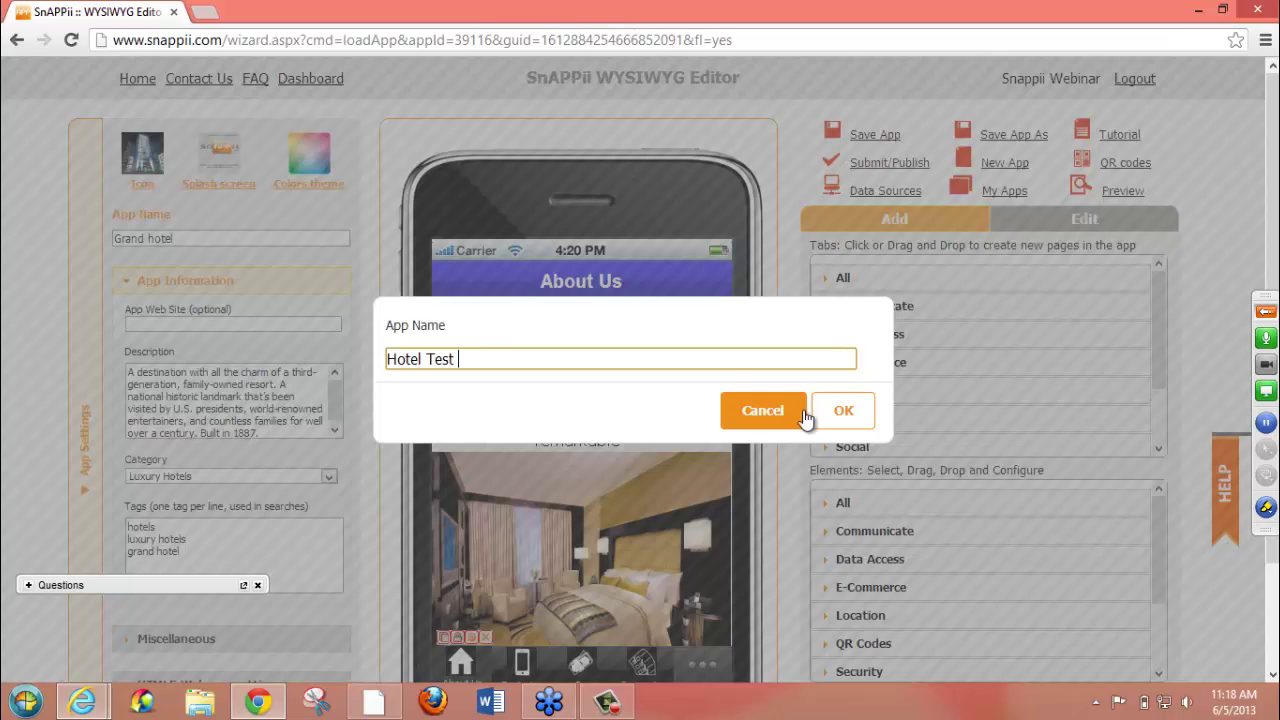
click(831, 410)
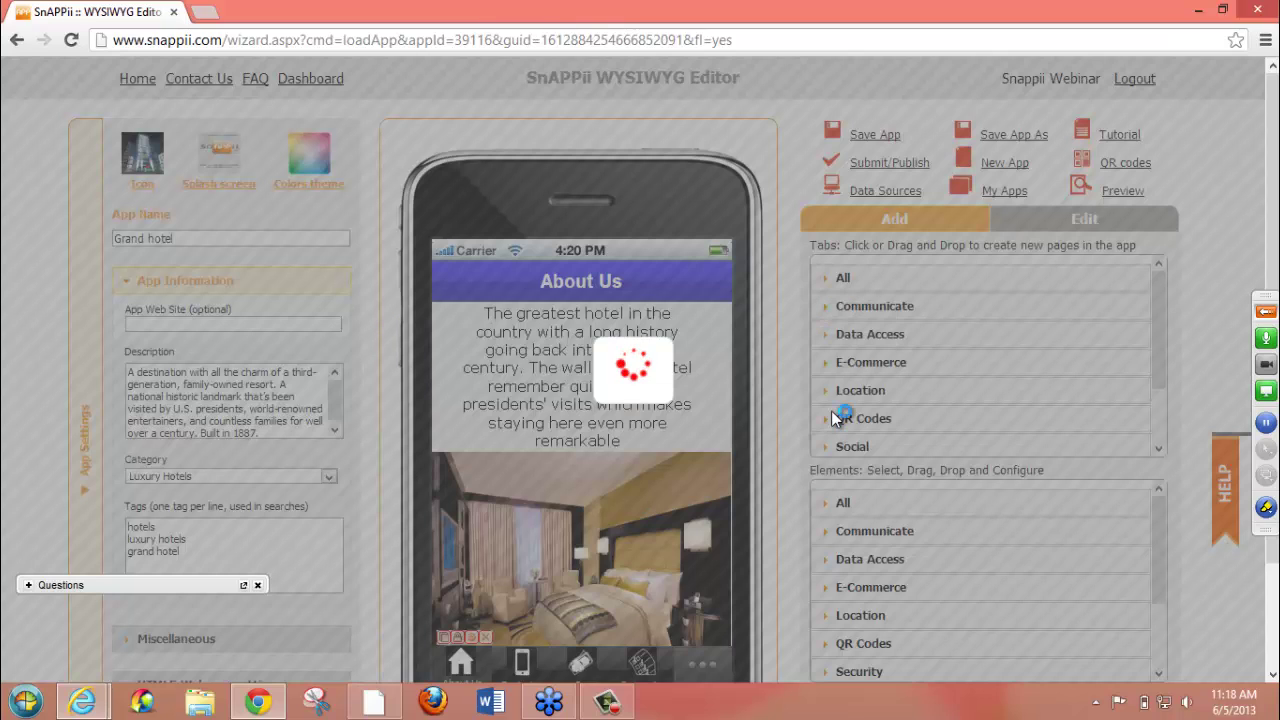
click(833, 418)
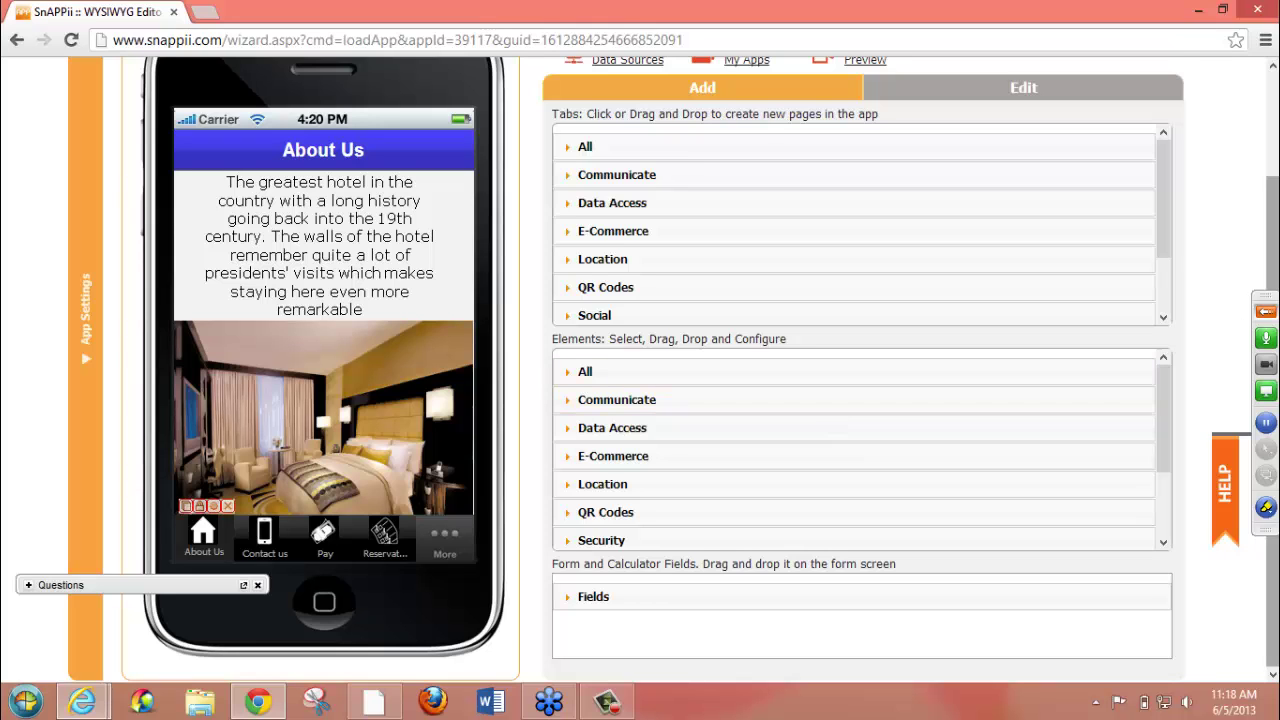
- Confirm Hotel Test is listed in My Apps, then close the list
drag(1272, 281, 1272, 144)
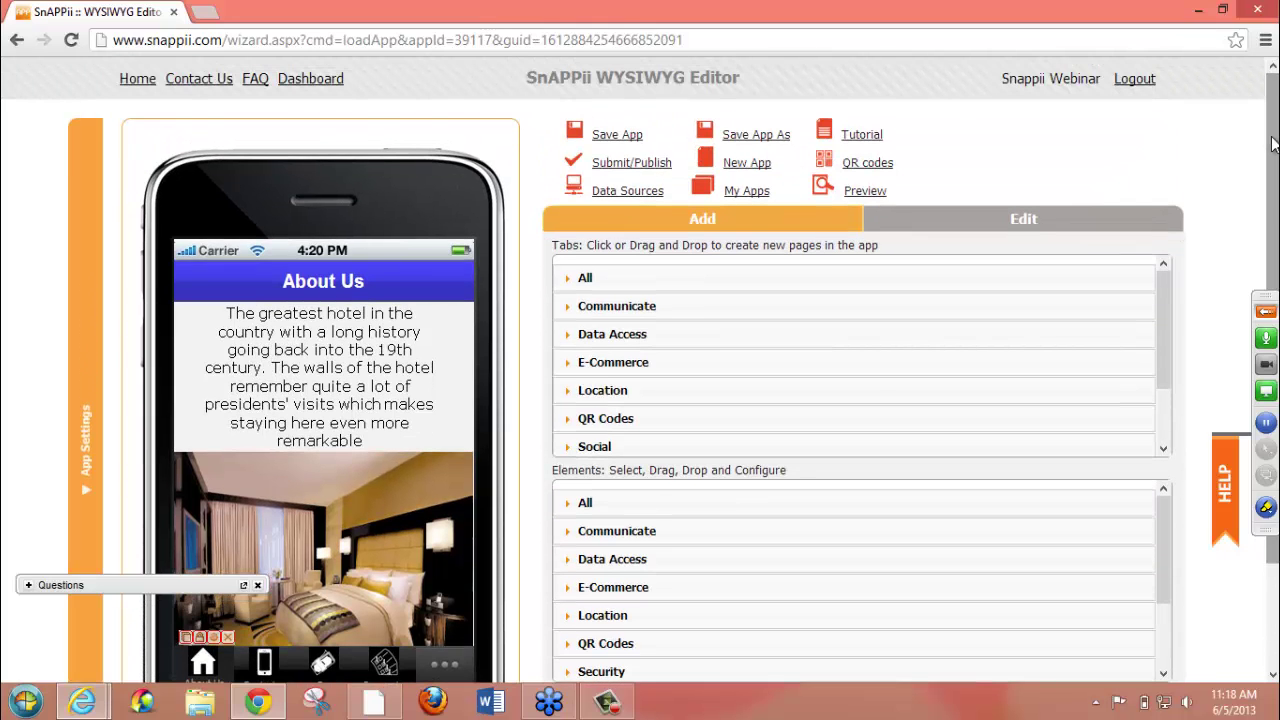
click(744, 200)
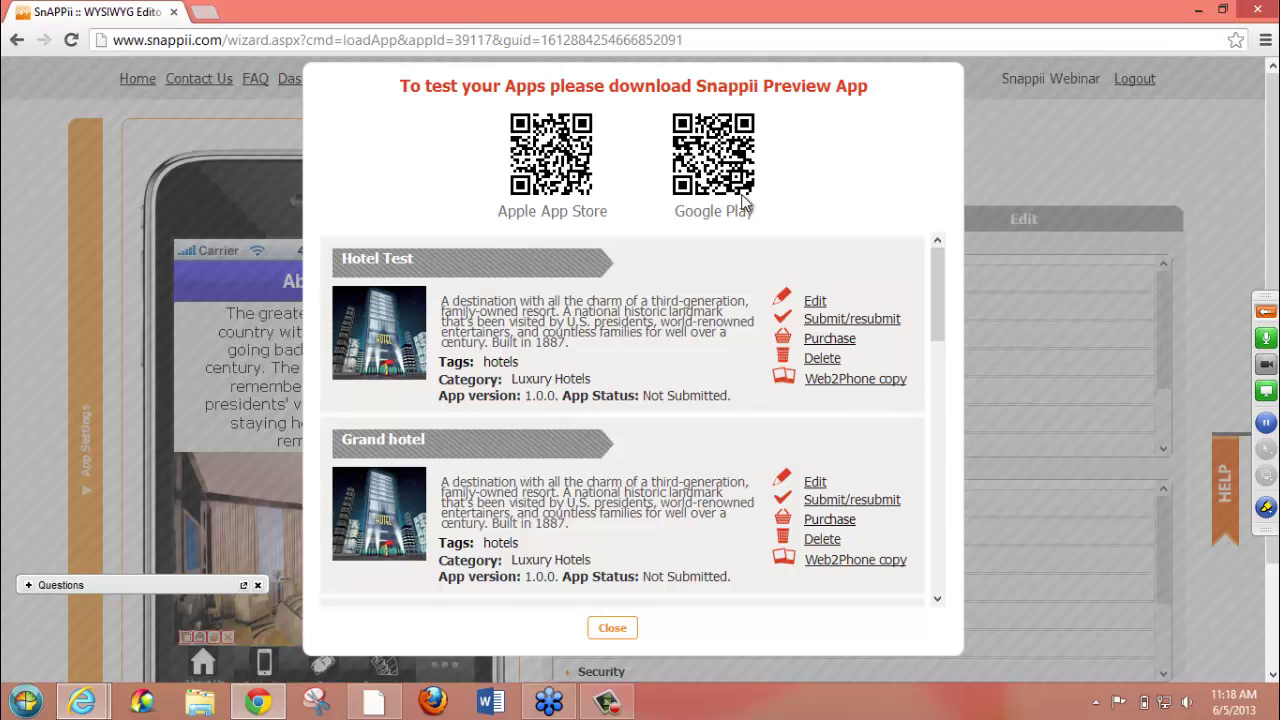
click(612, 629)
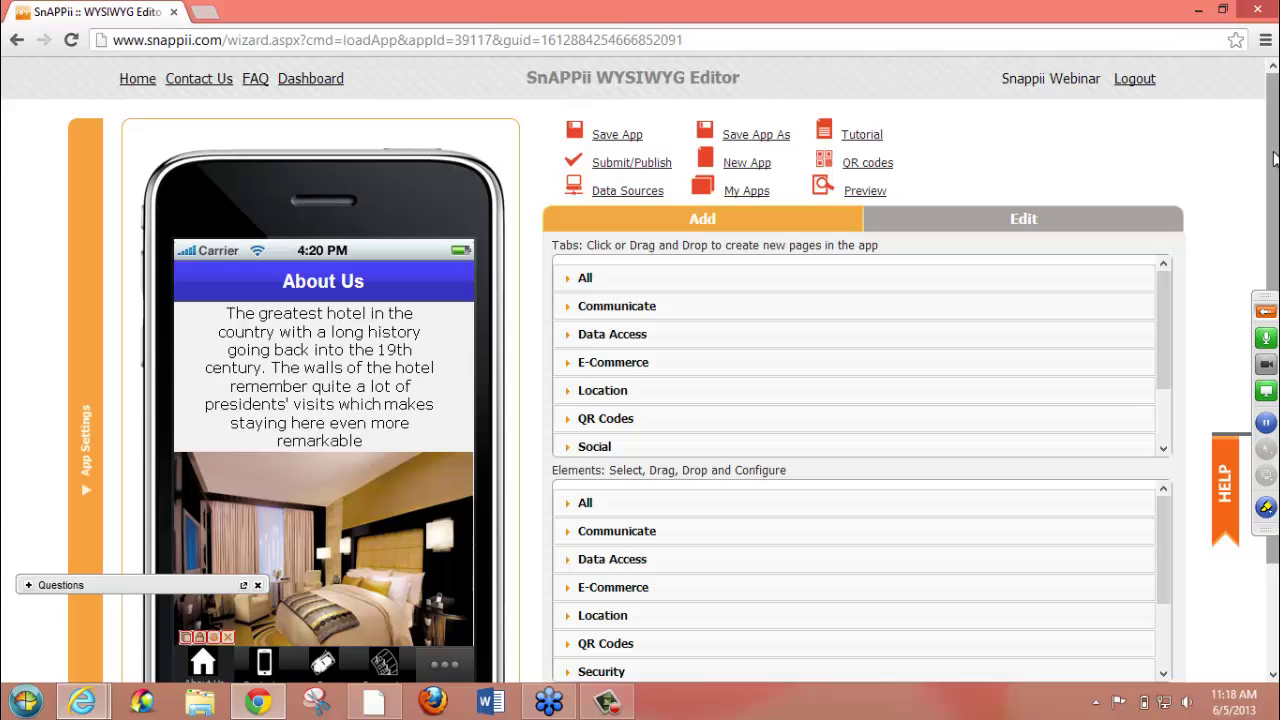
drag(1276, 164, 1276, 218)
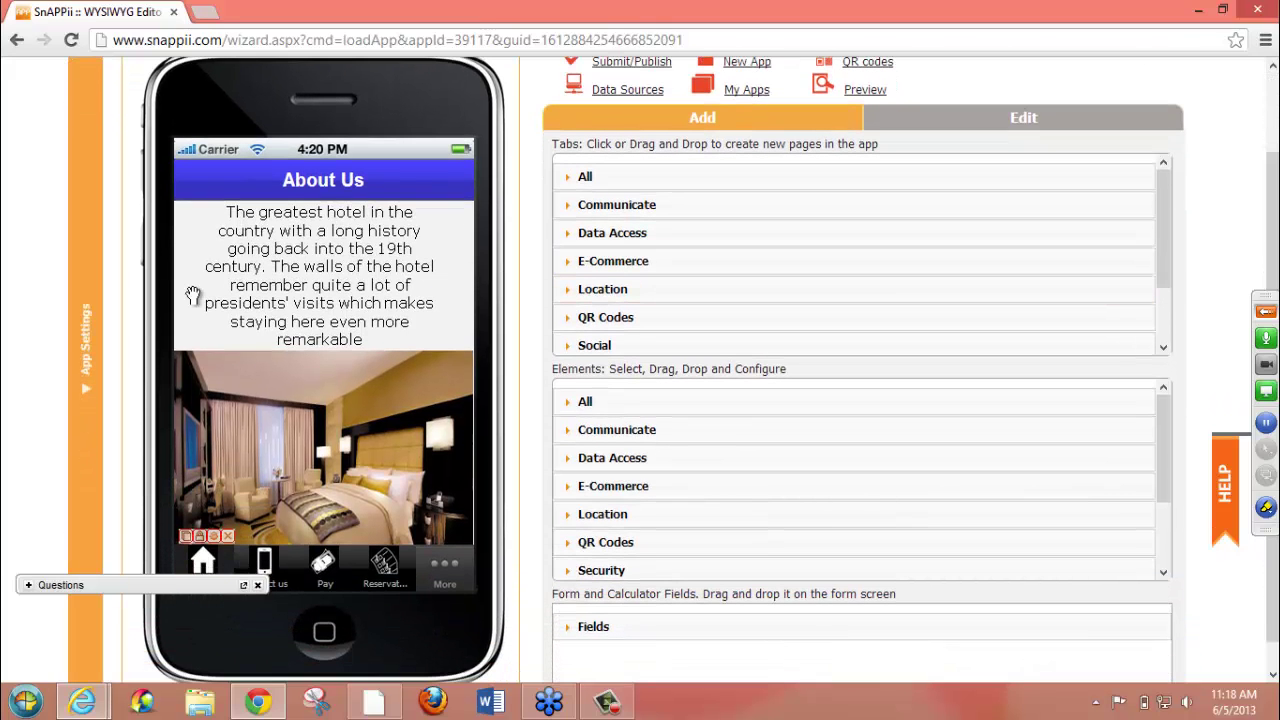
click(297, 313)
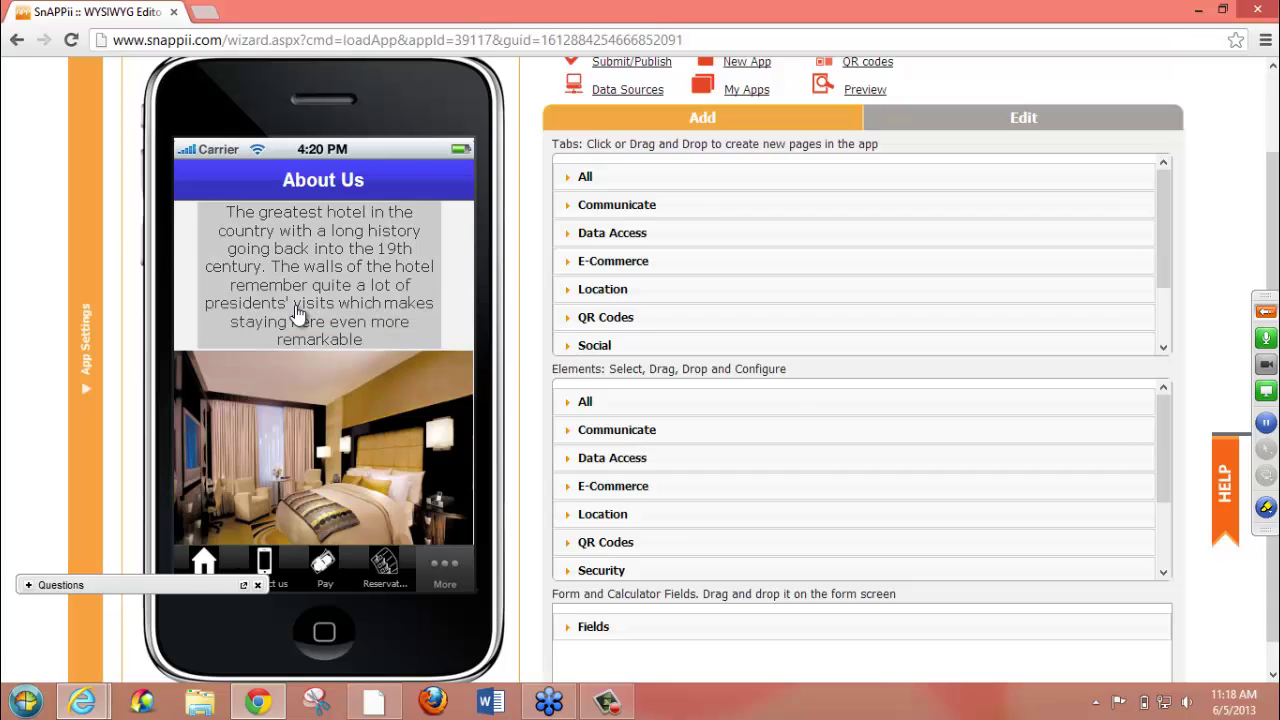
click(314, 457)
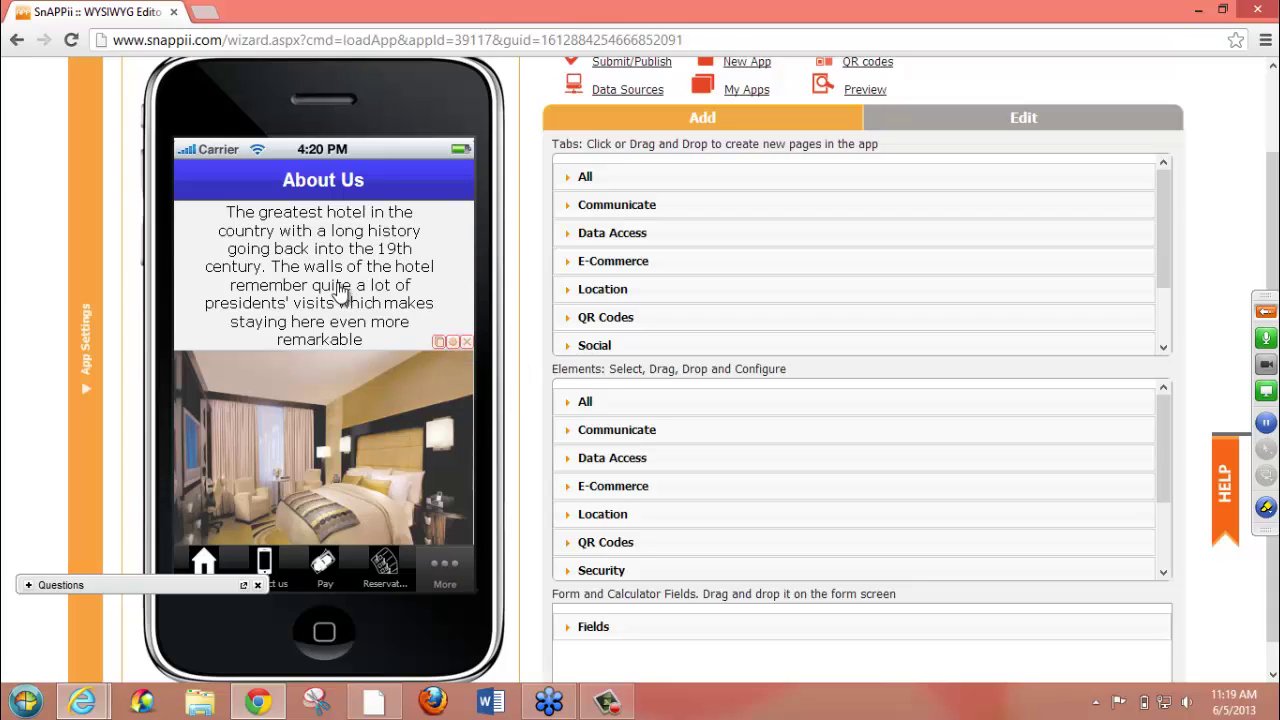
click(278, 566)
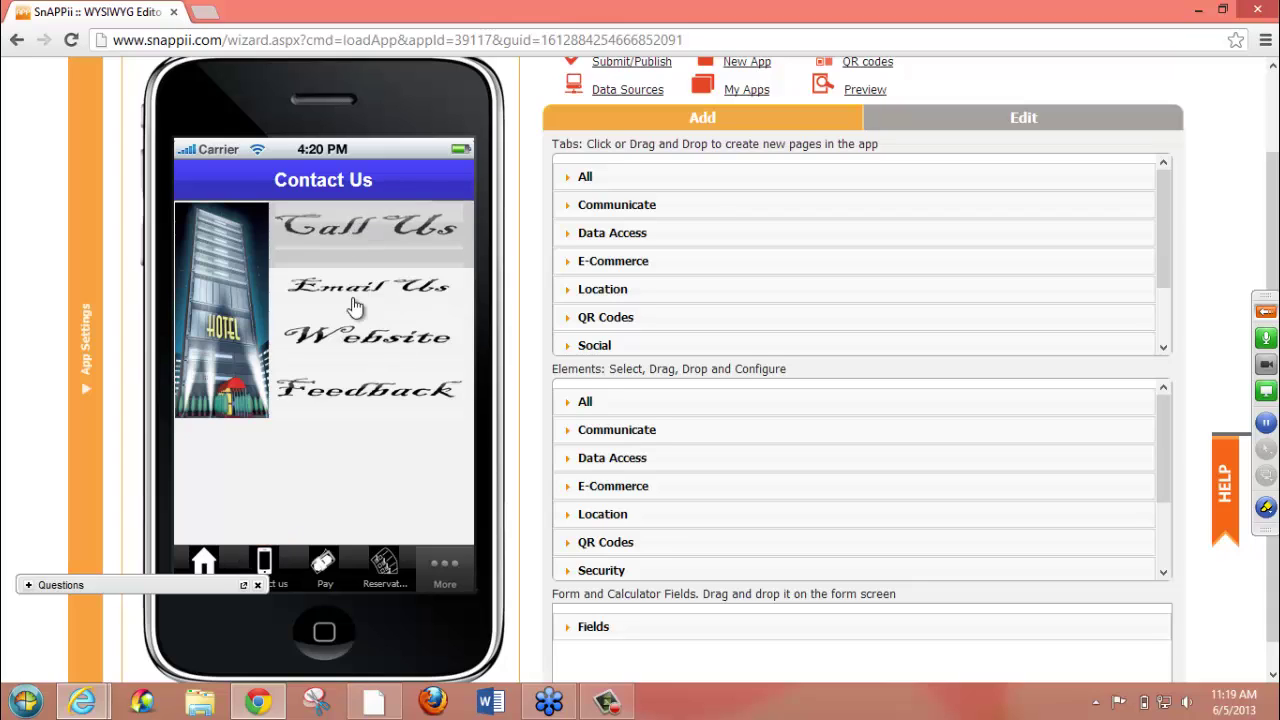
click(358, 402)
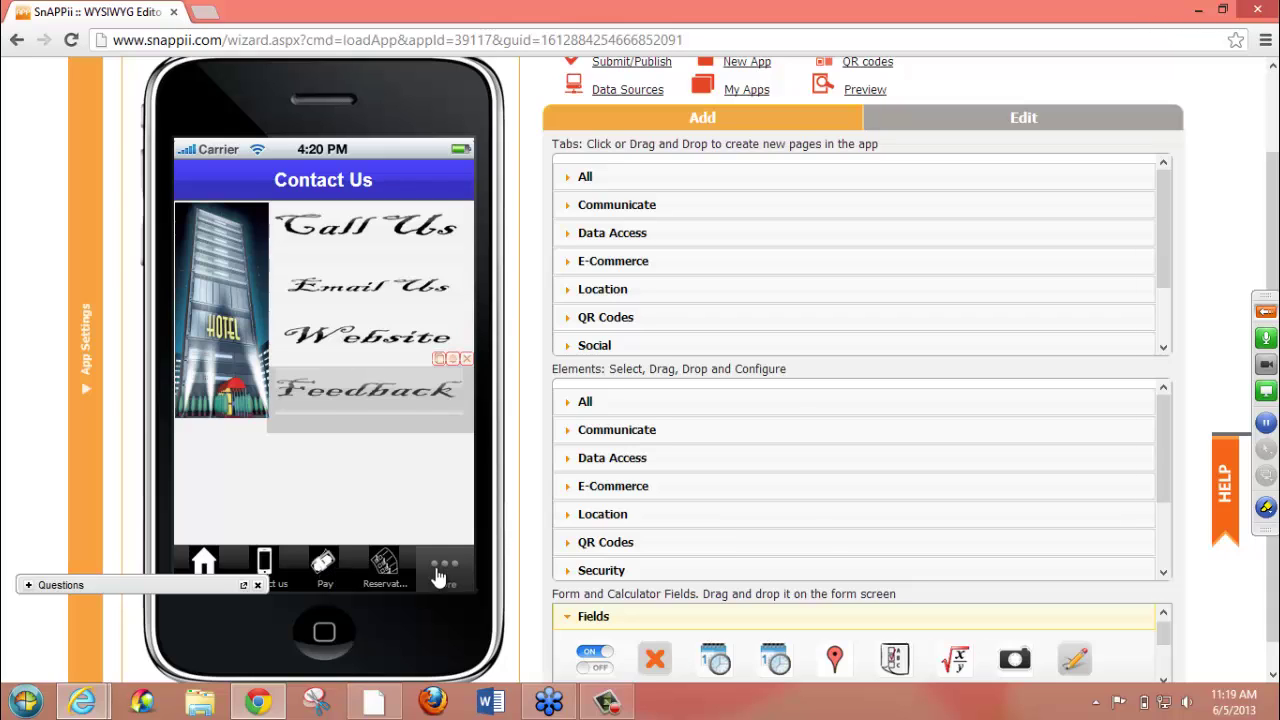
click(388, 570)
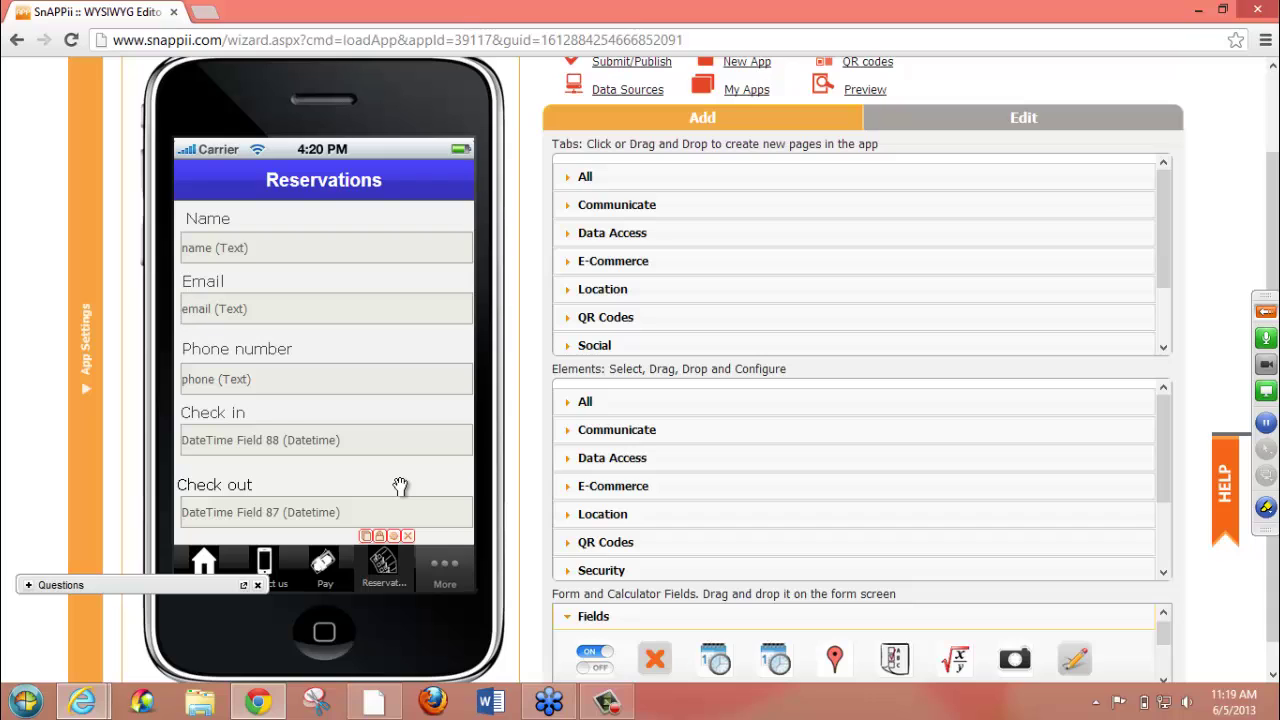
drag(400, 480, 400, 371)
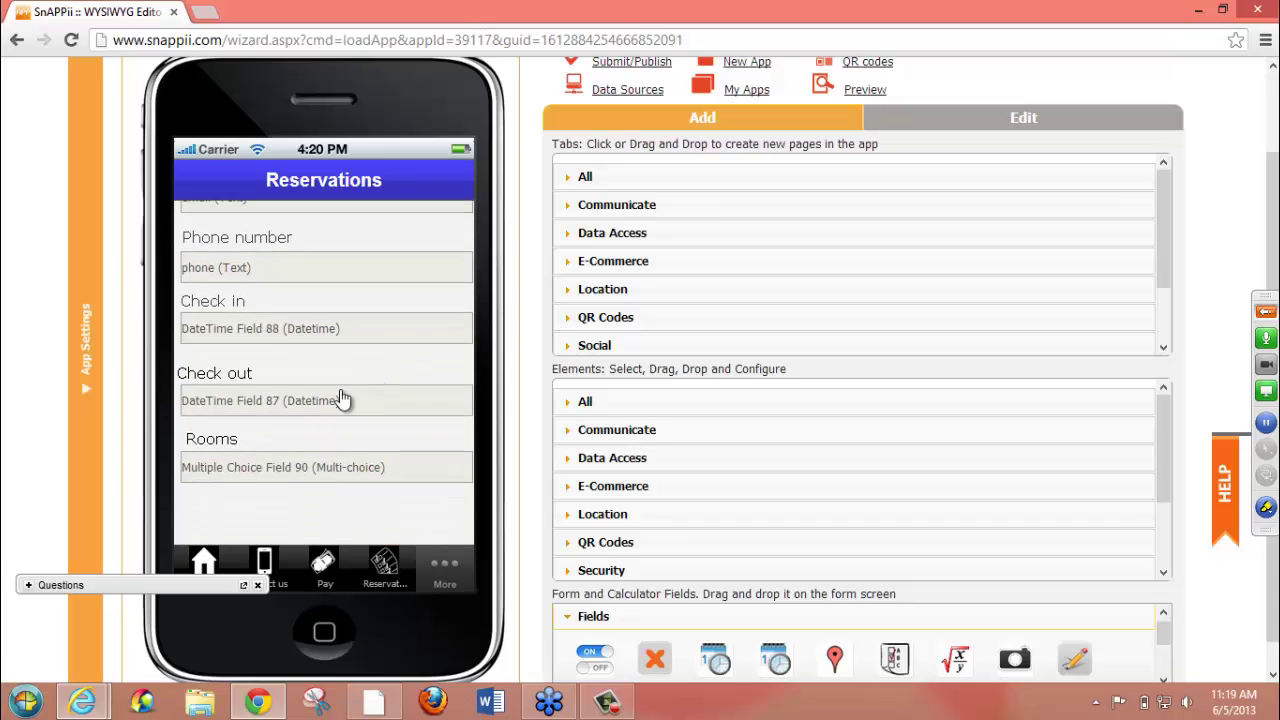
mouse_move(340, 399)
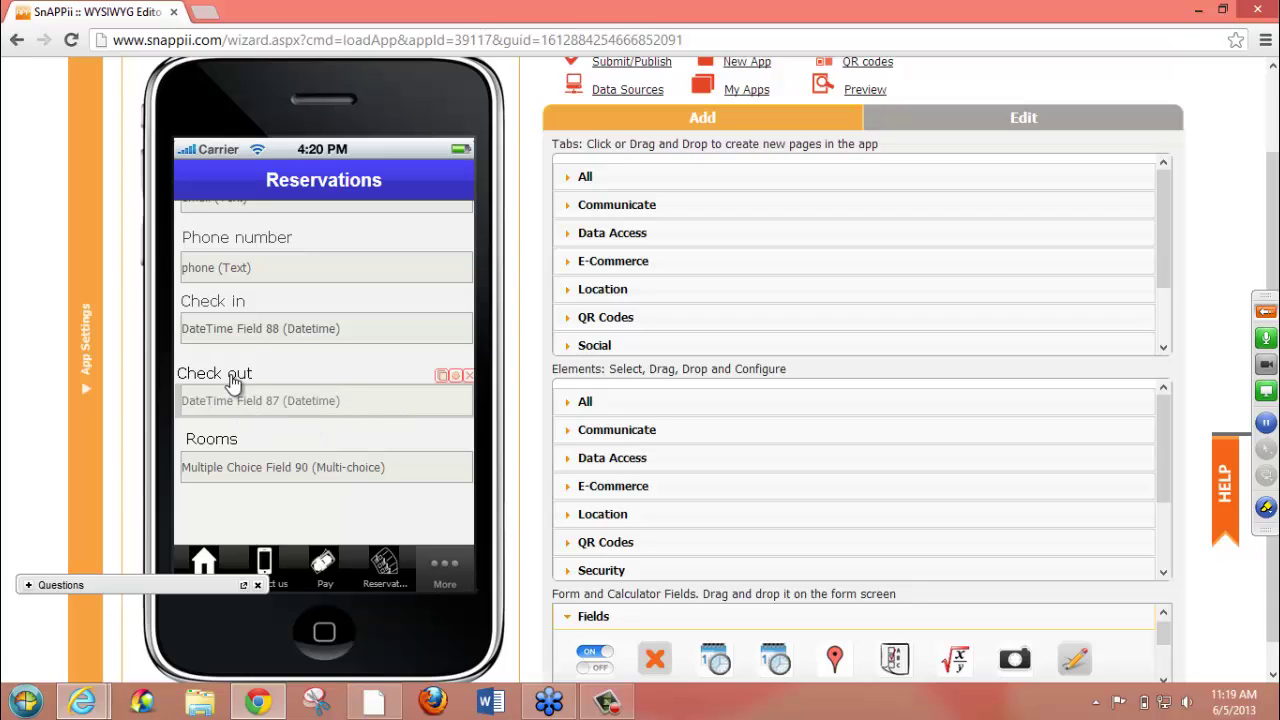
mouse_move(238, 378)
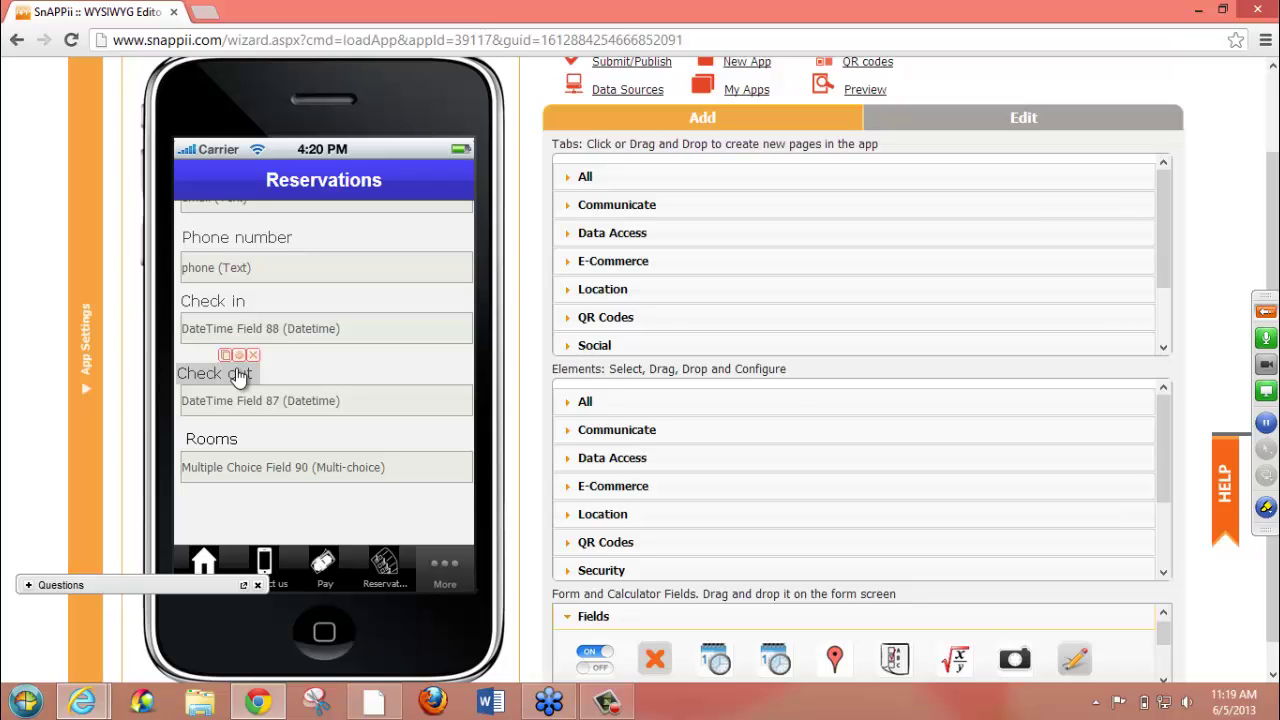
click(205, 565)
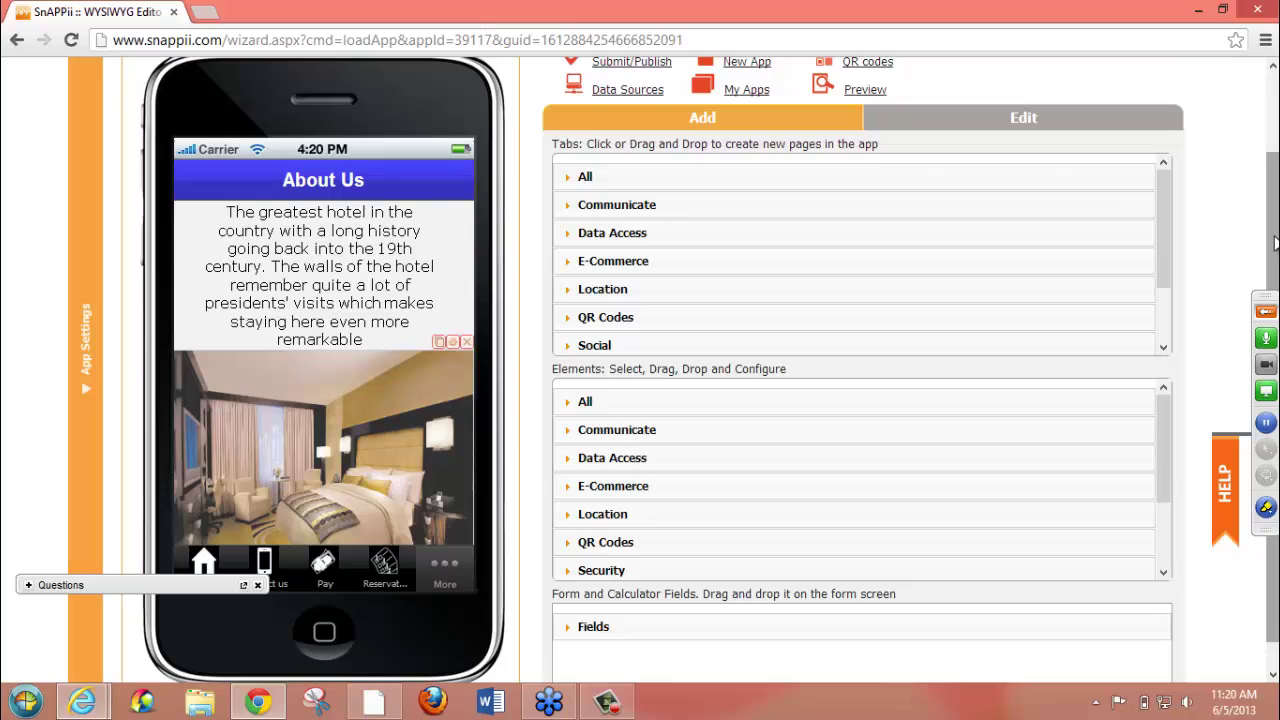
drag(1274, 243, 1274, 147)
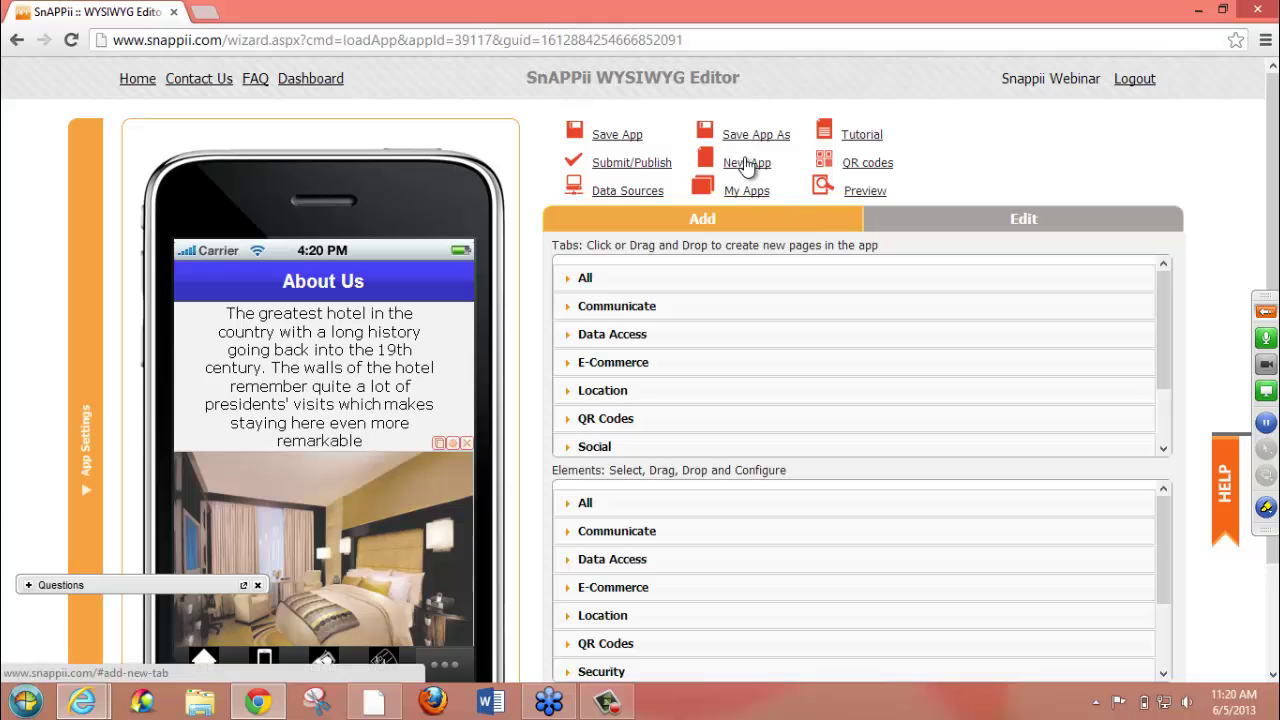
- Create a new blank app without saving the Grand hotel app
click(747, 164)
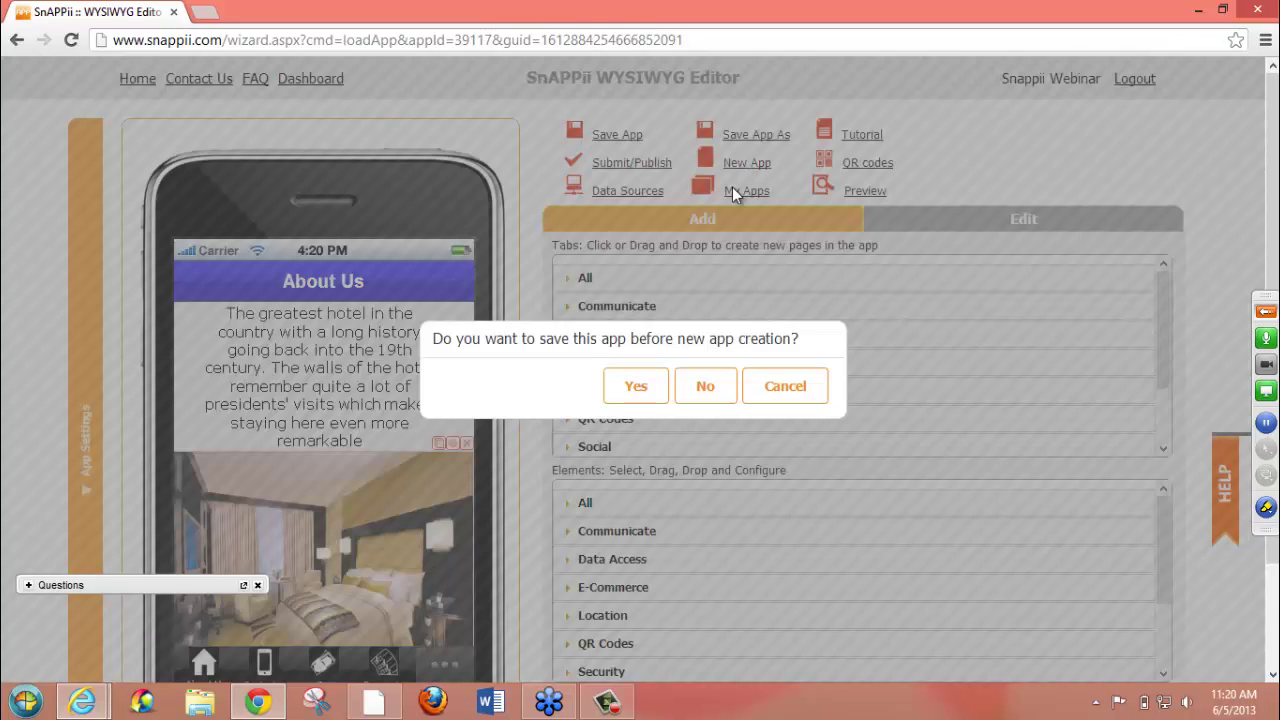
click(707, 387)
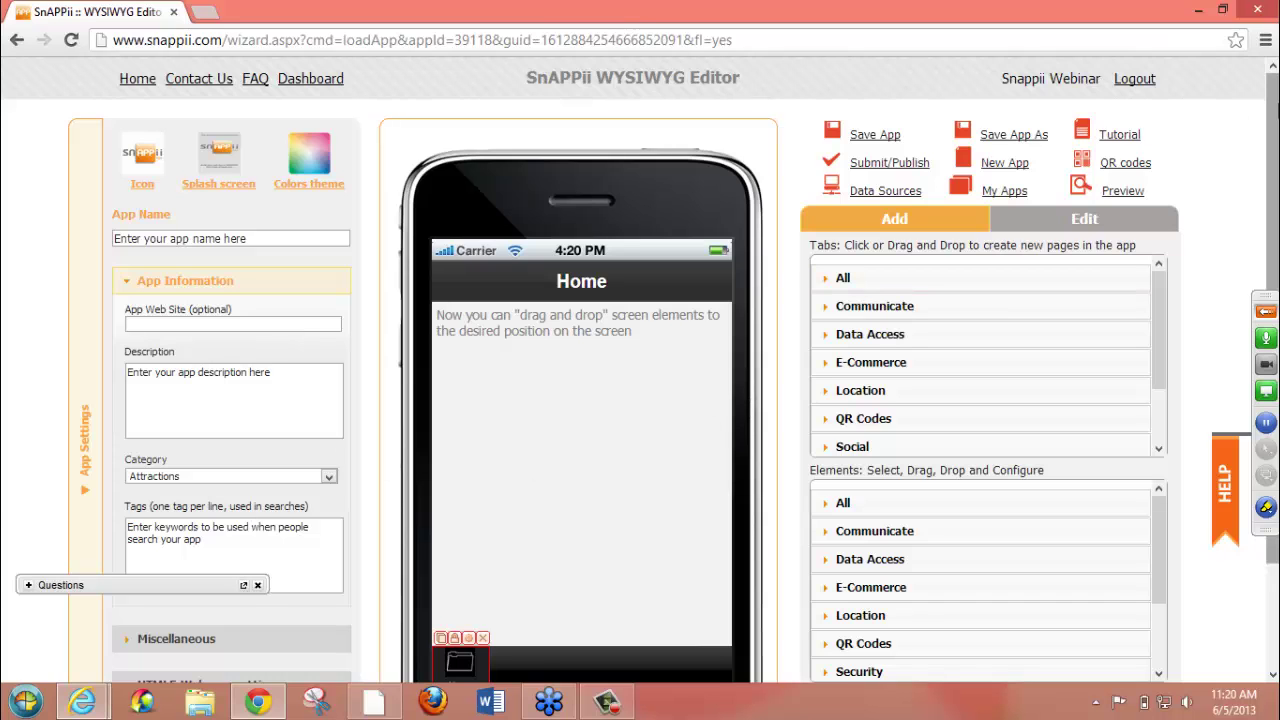
scroll(1272, 180, down, 1)
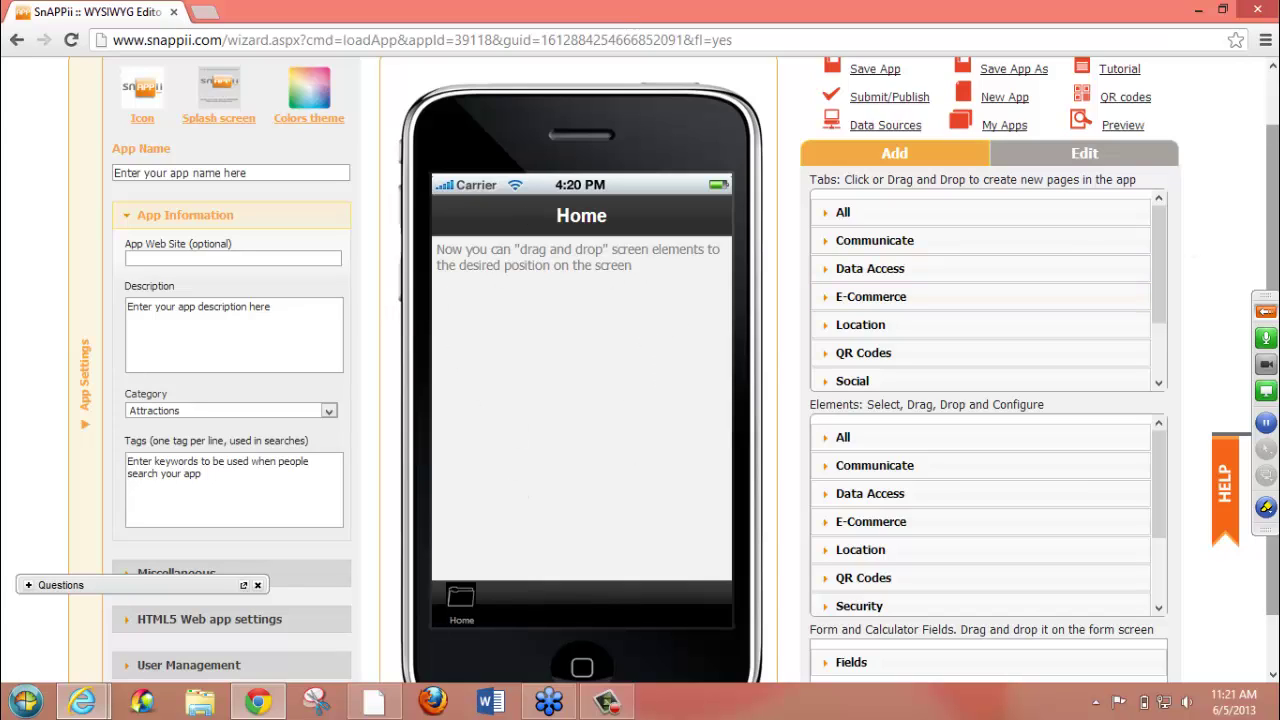
drag(1275, 210, 1273, 133)
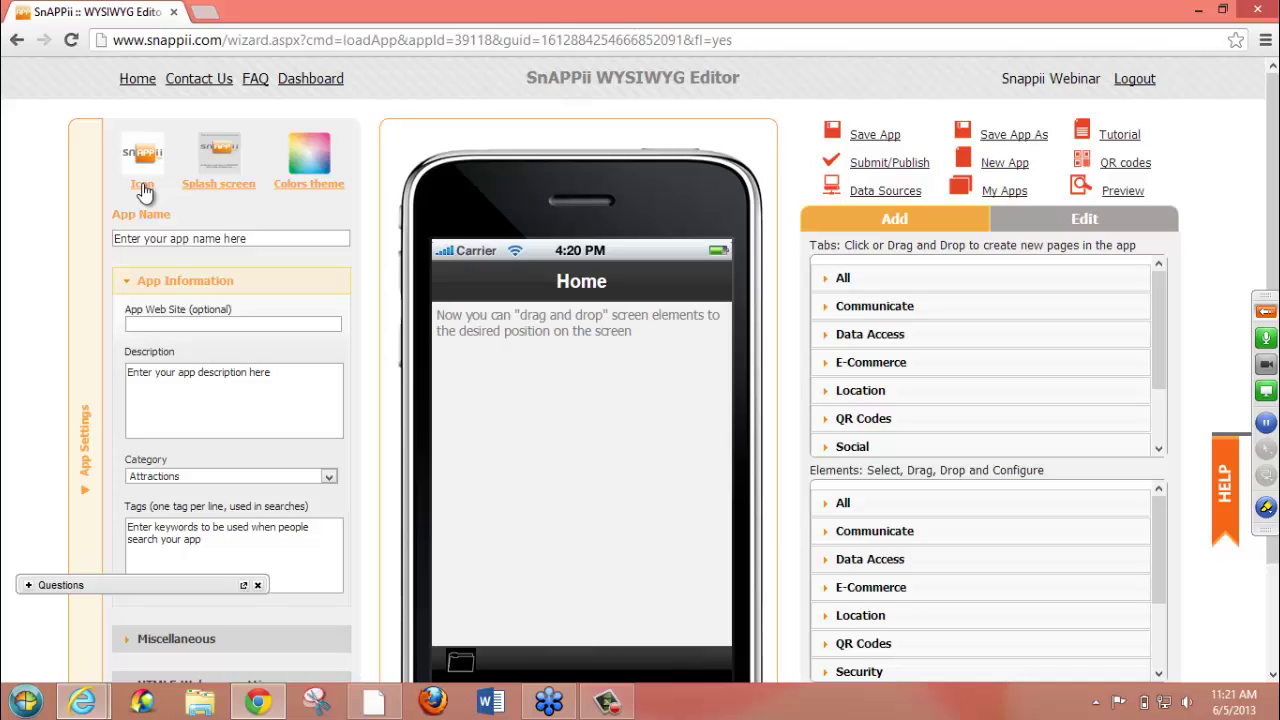
click(143, 187)
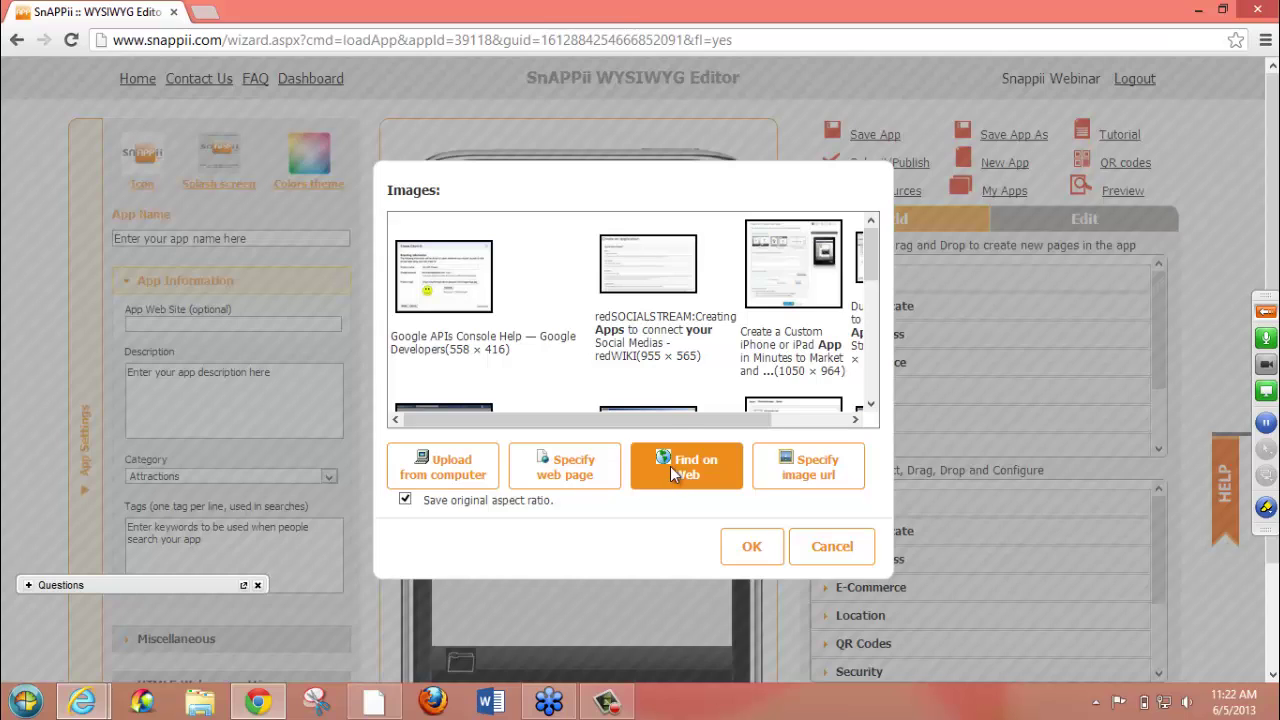
click(672, 470)
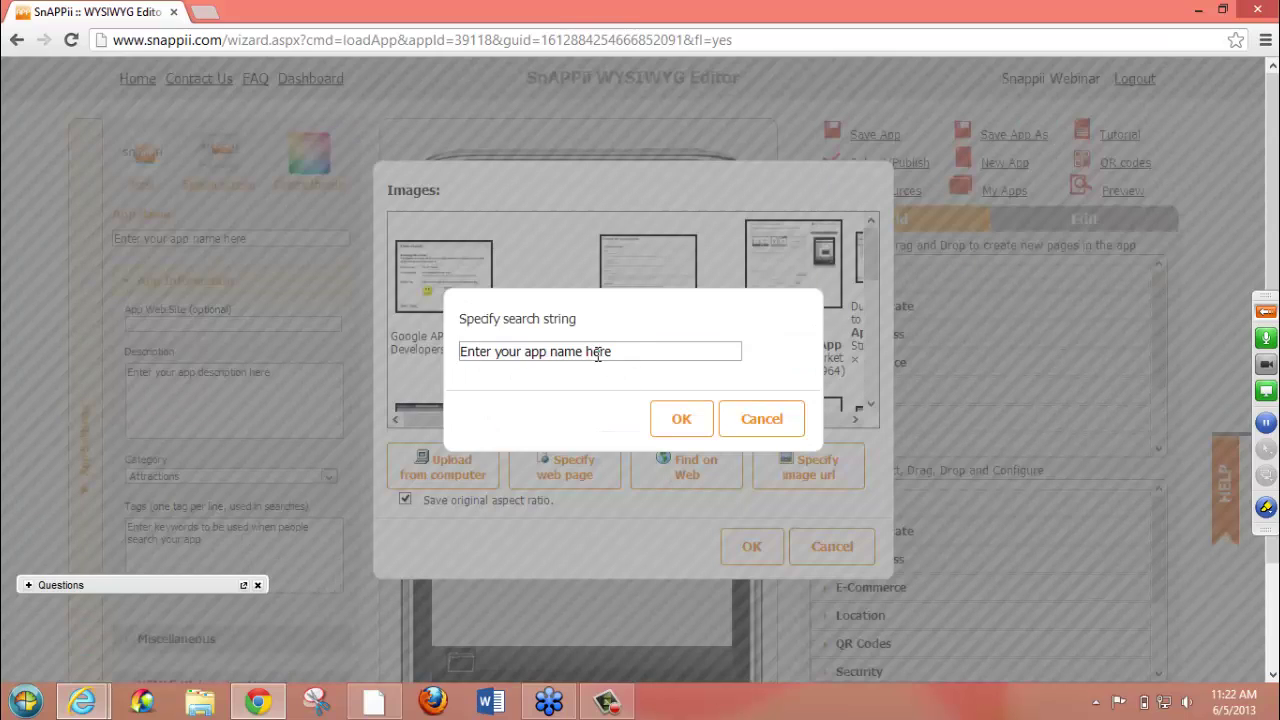
click(778, 424)
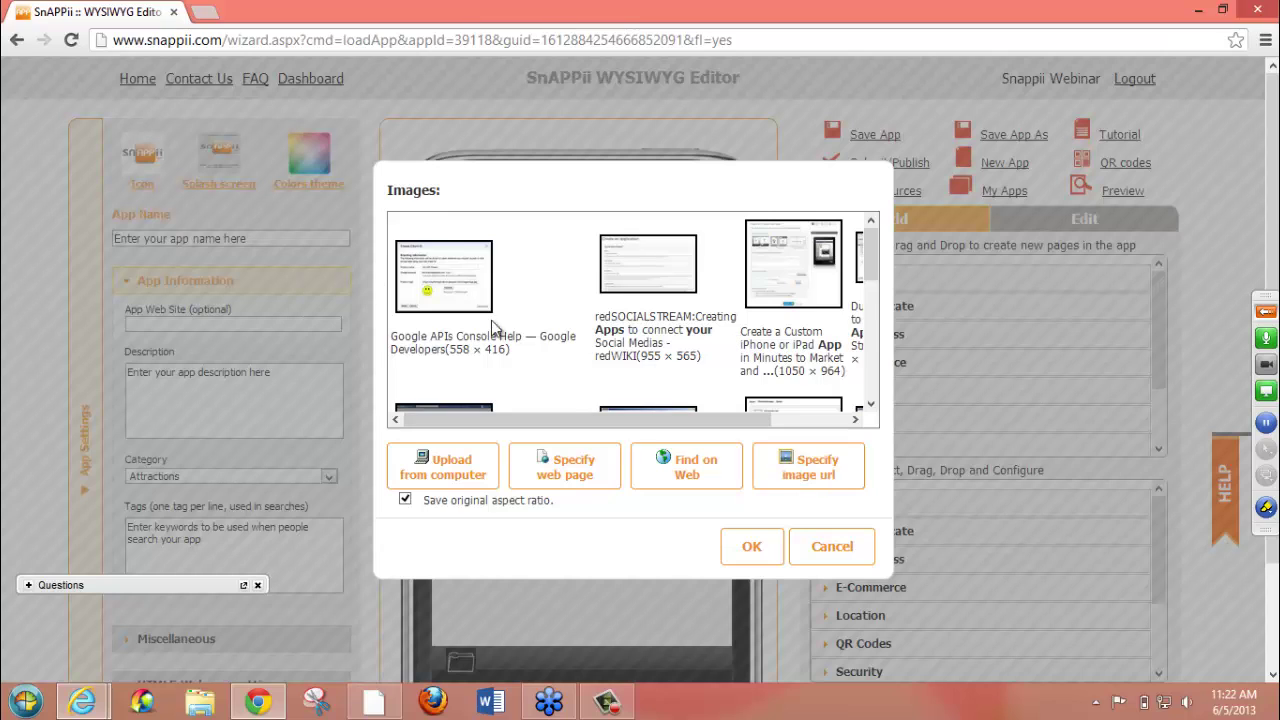
click(830, 547)
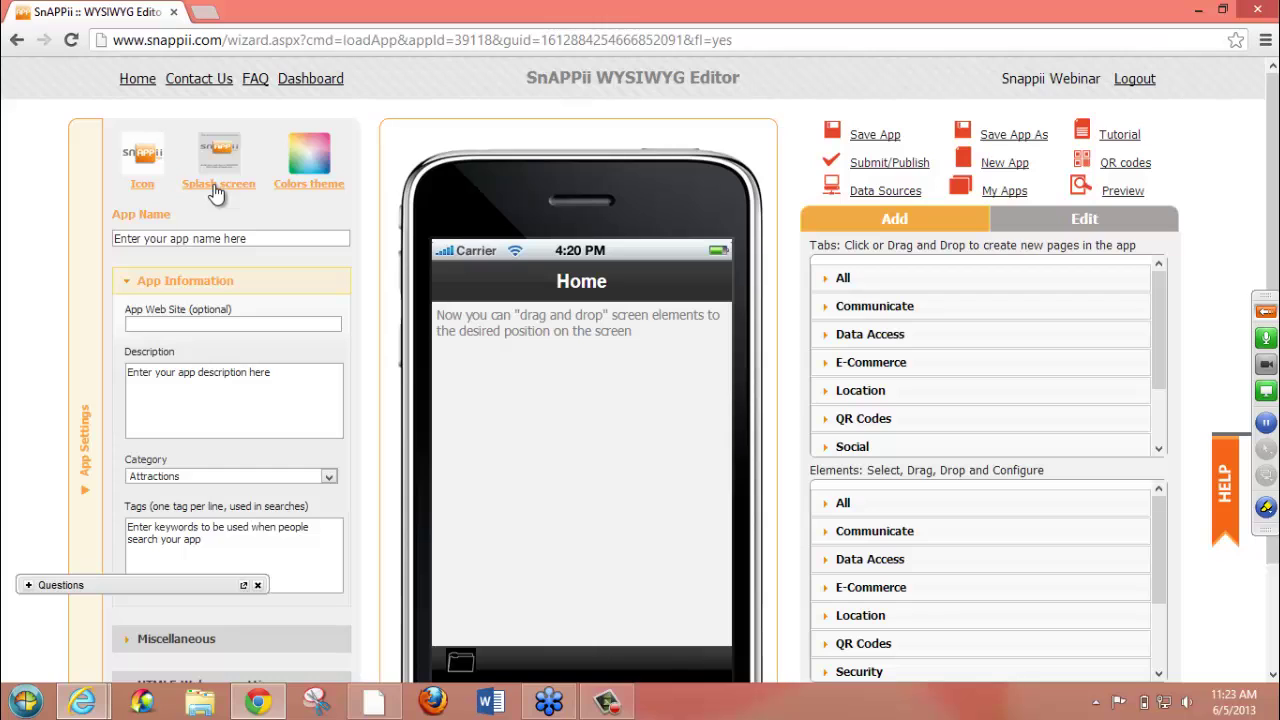
click(216, 190)
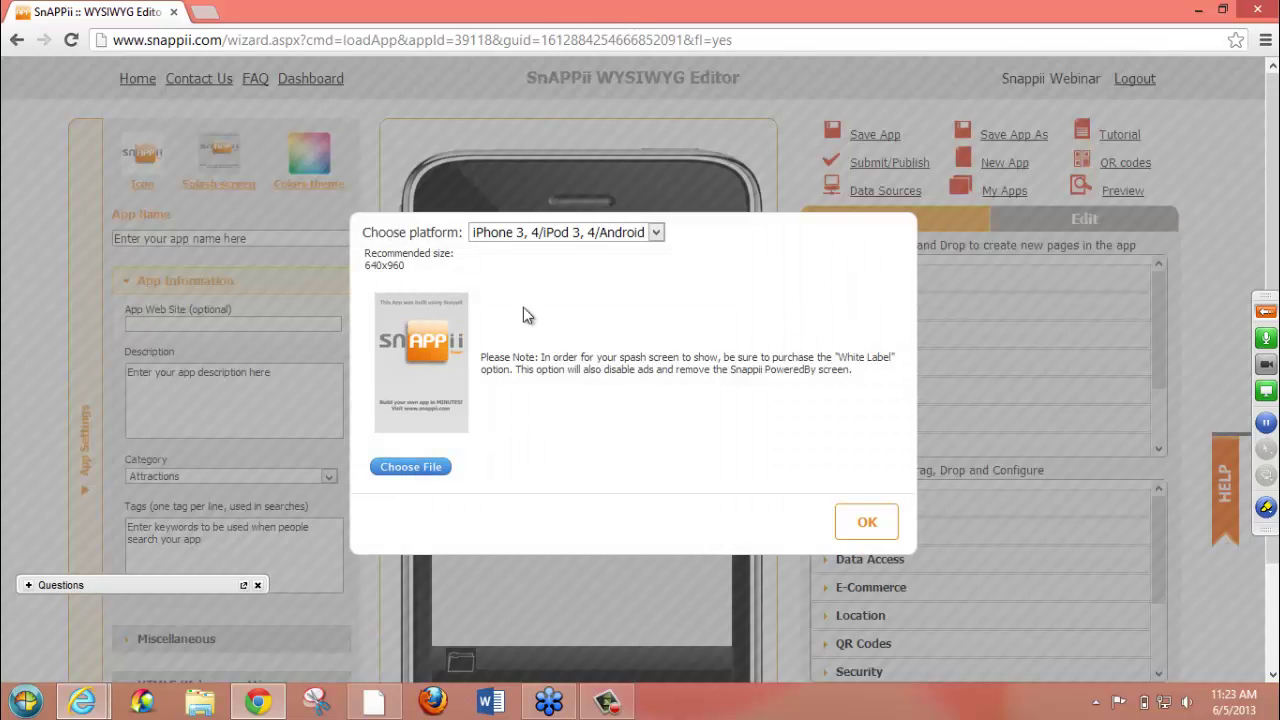
click(656, 233)
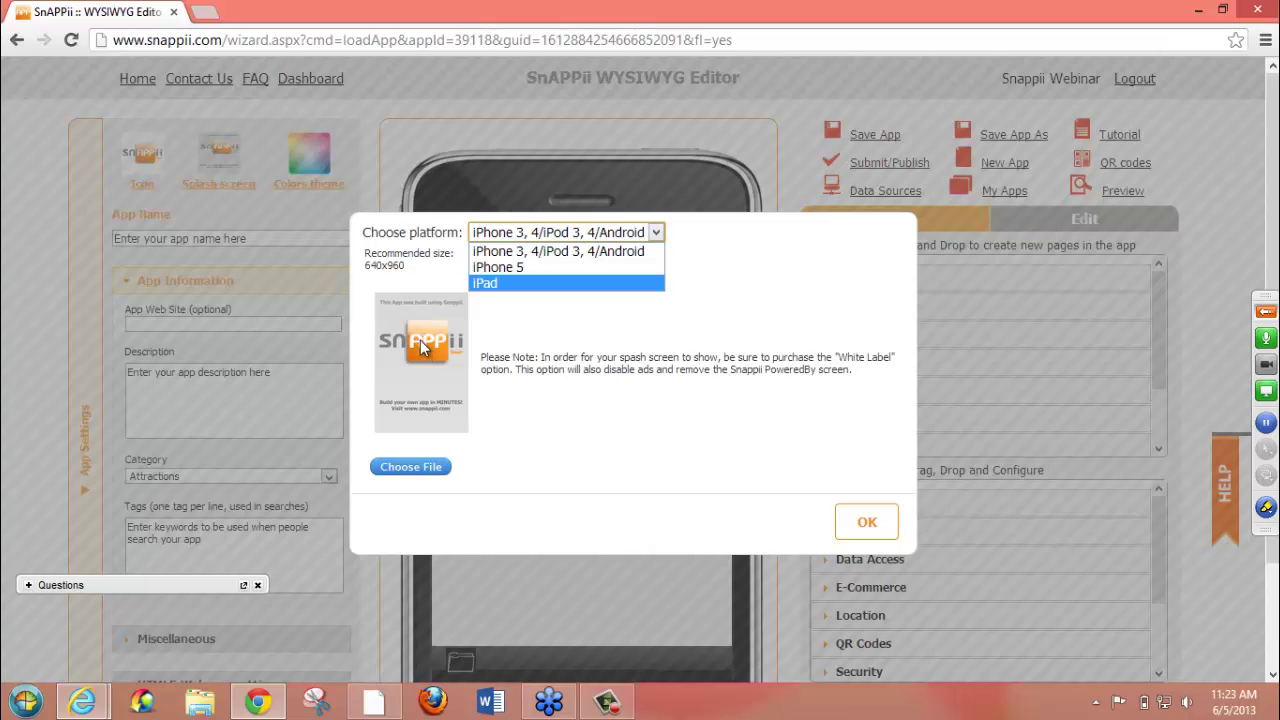
click(508, 268)
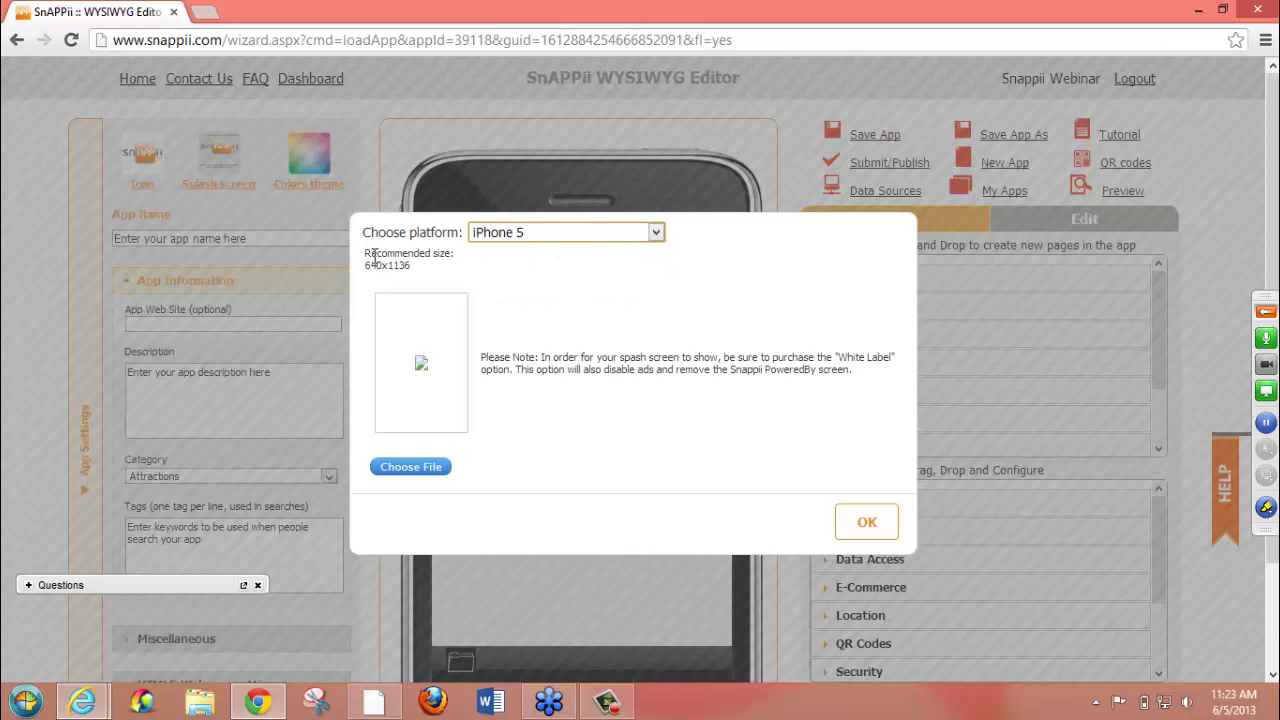
click(660, 236)
click(617, 248)
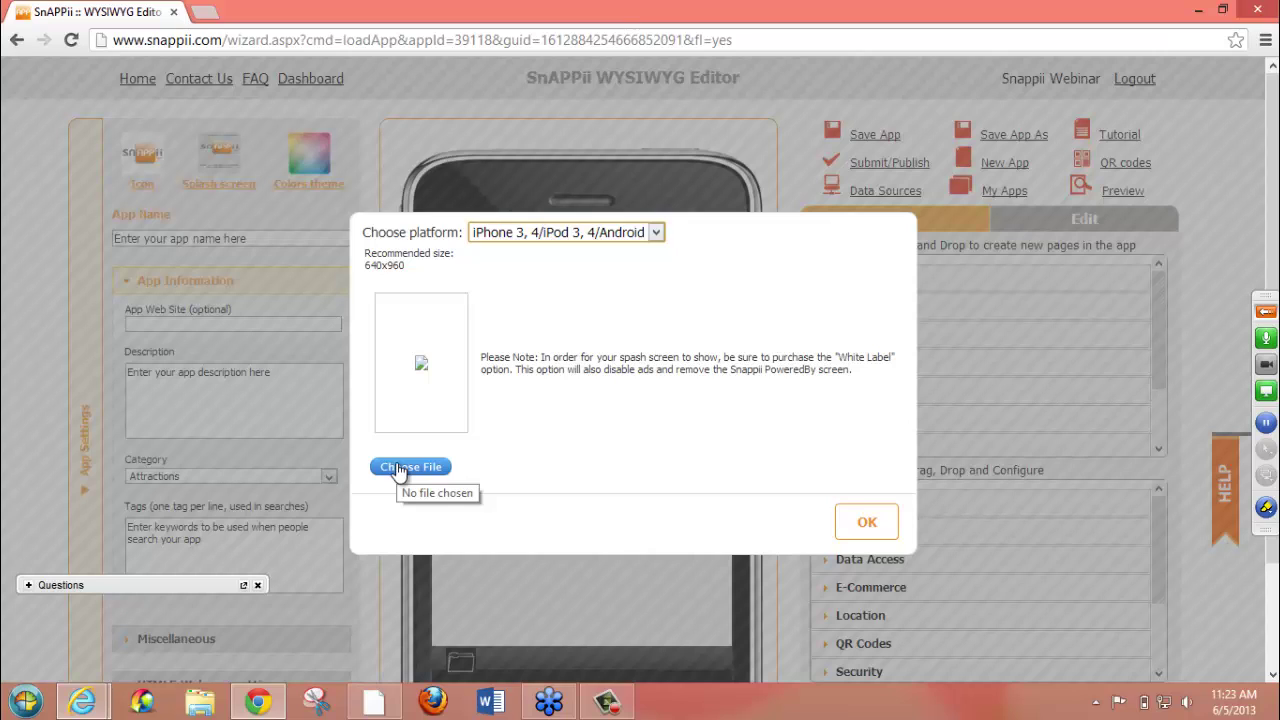
click(866, 522)
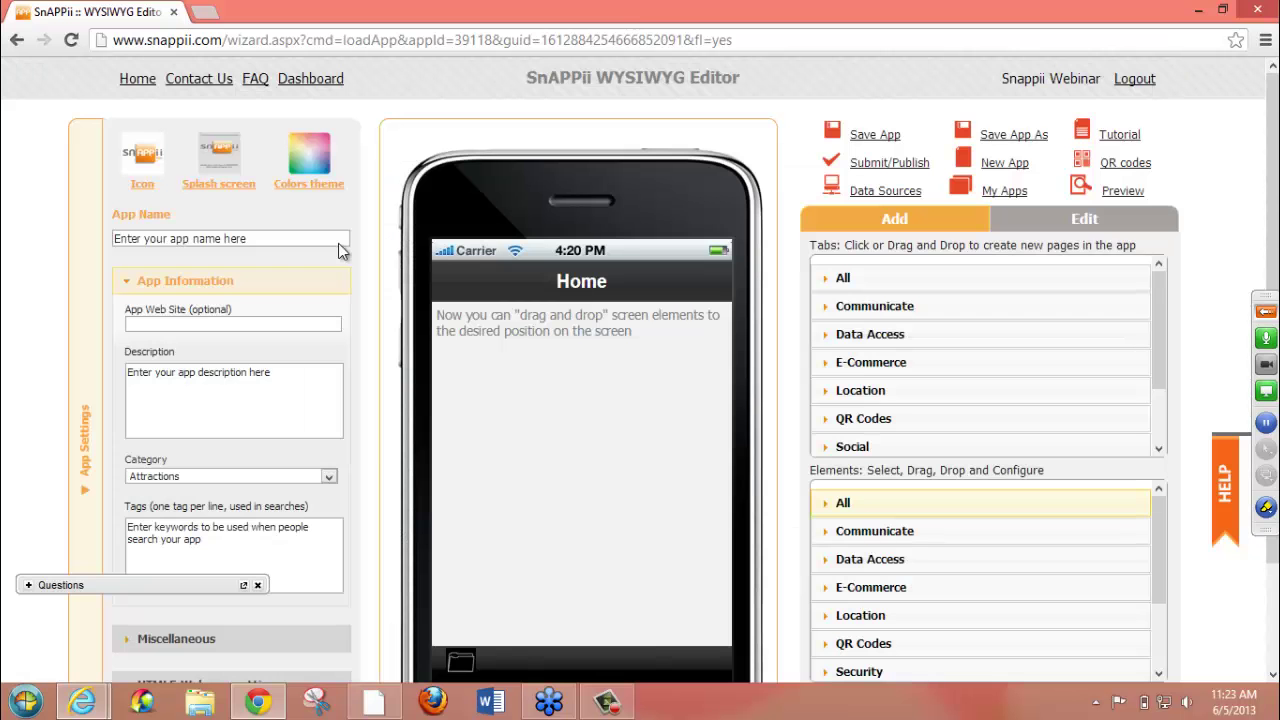
- Set the app background colour to cyan 7EFCFC in the colour theme settings
click(303, 186)
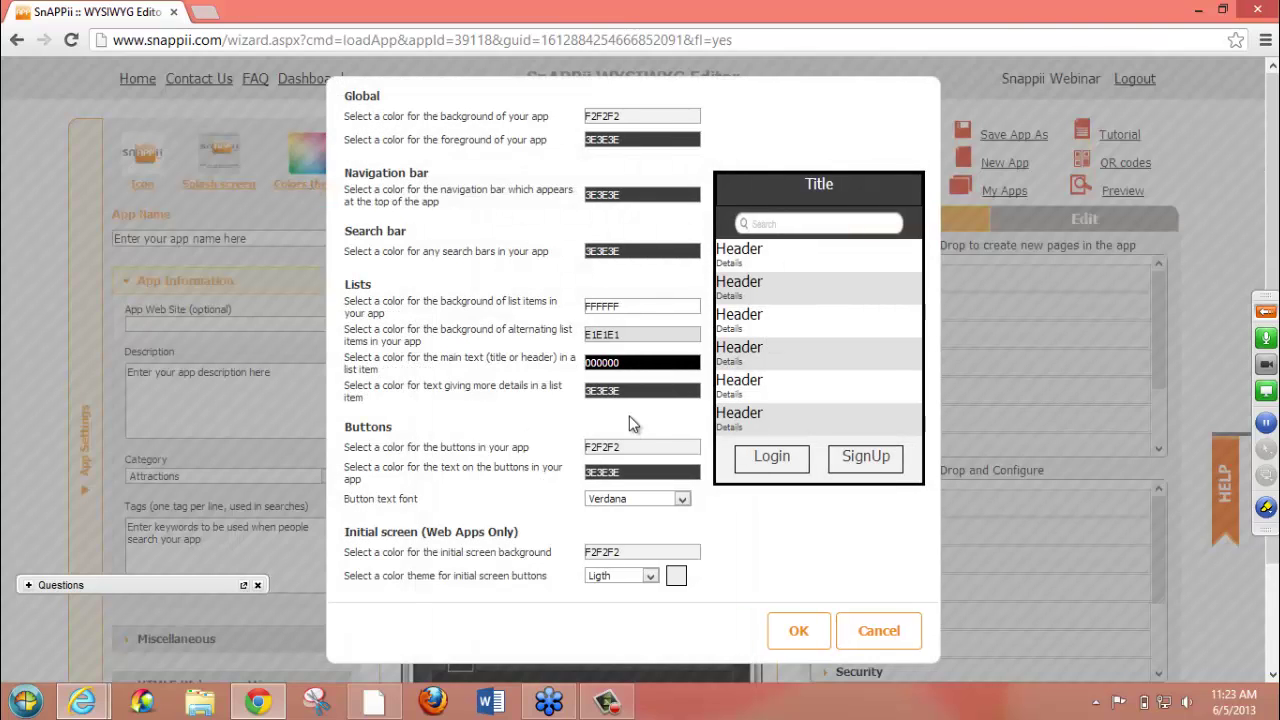
click(625, 114)
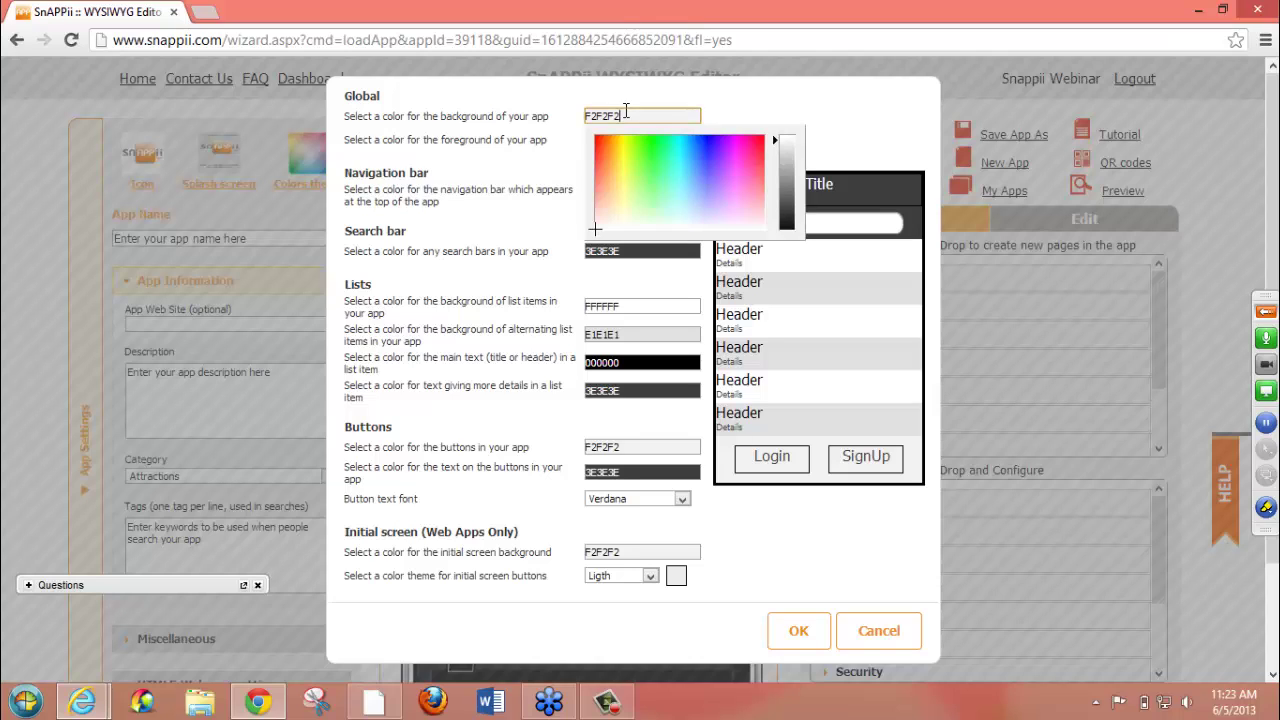
click(677, 180)
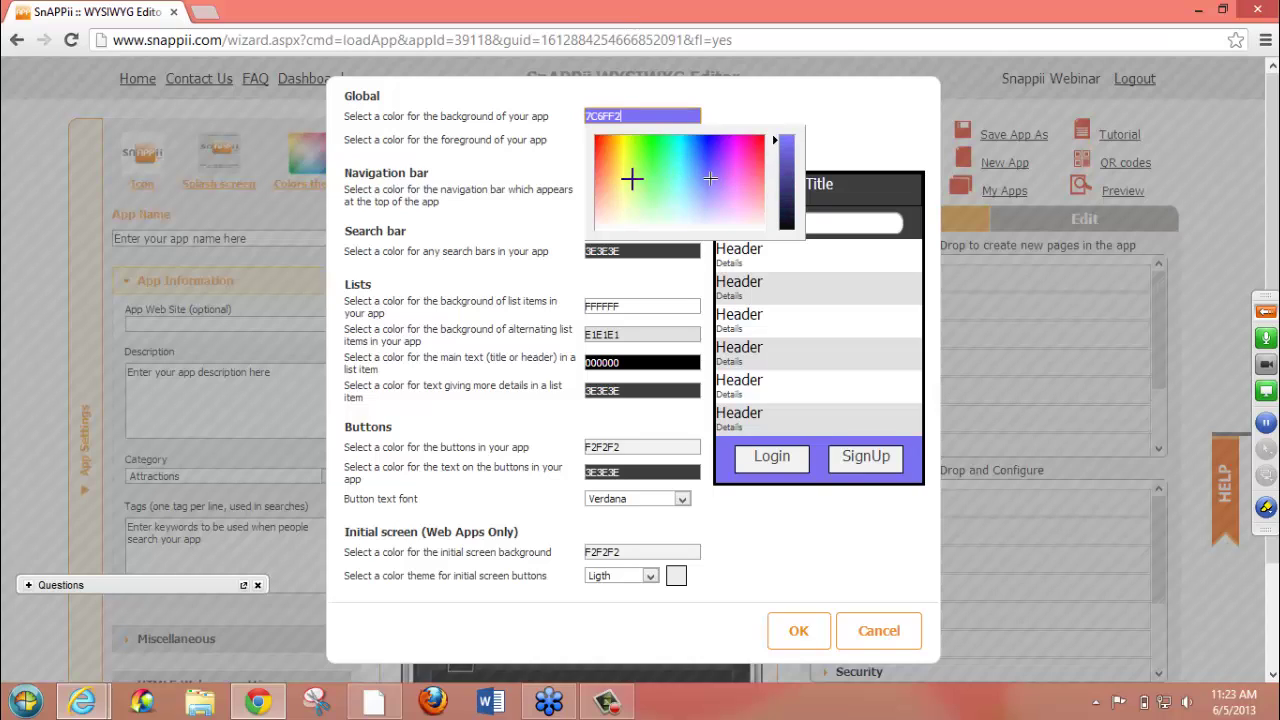
click(632, 178)
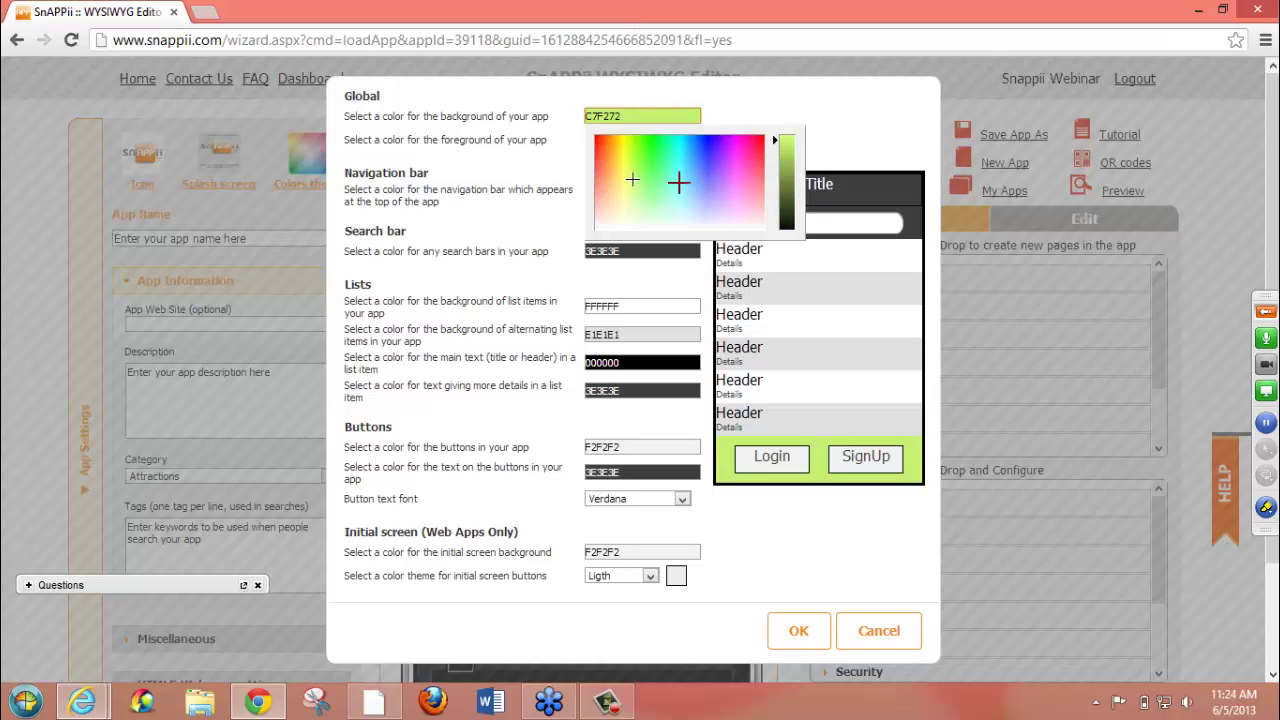
click(680, 183)
click(787, 145)
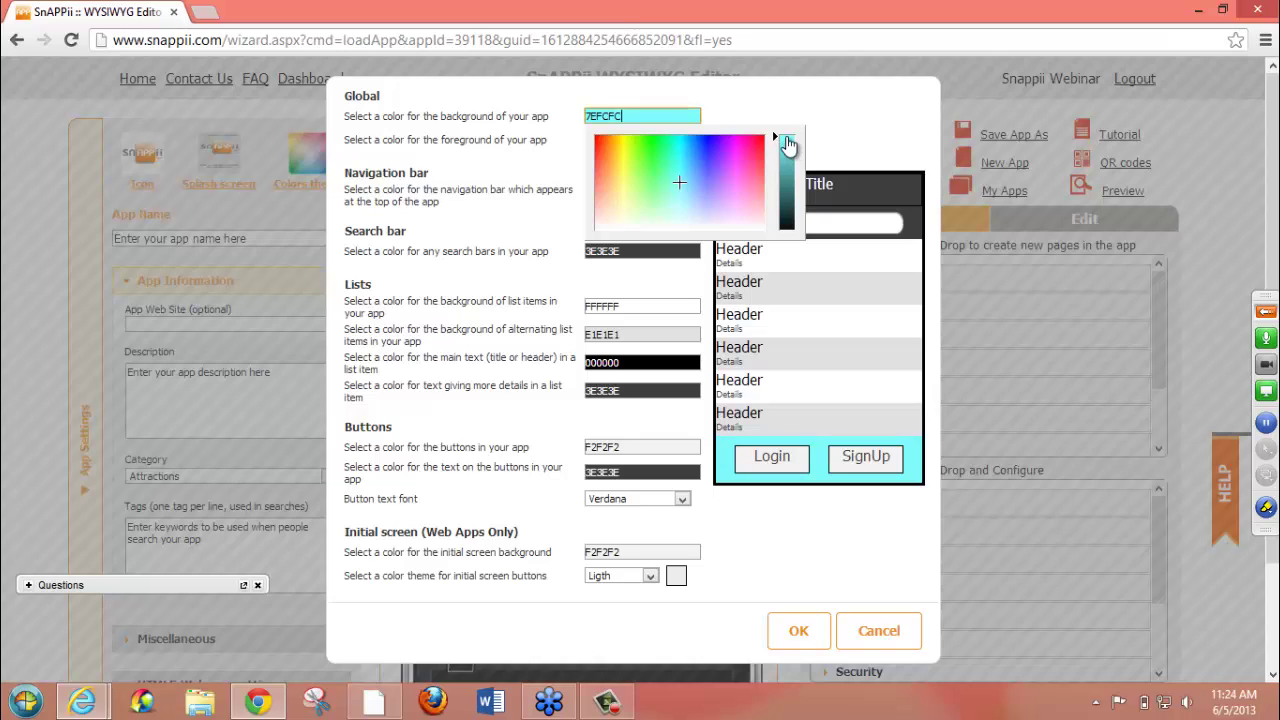
click(760, 110)
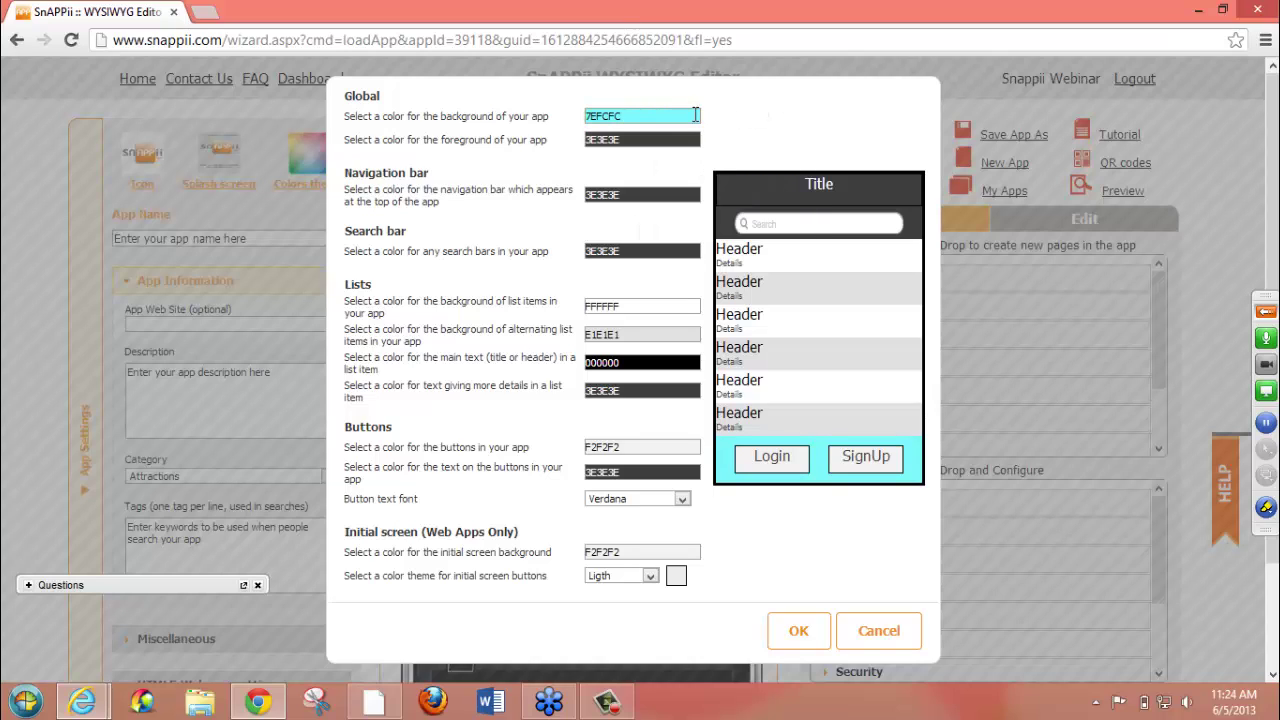
- Set the app foreground colour to A1F7D8
click(614, 145)
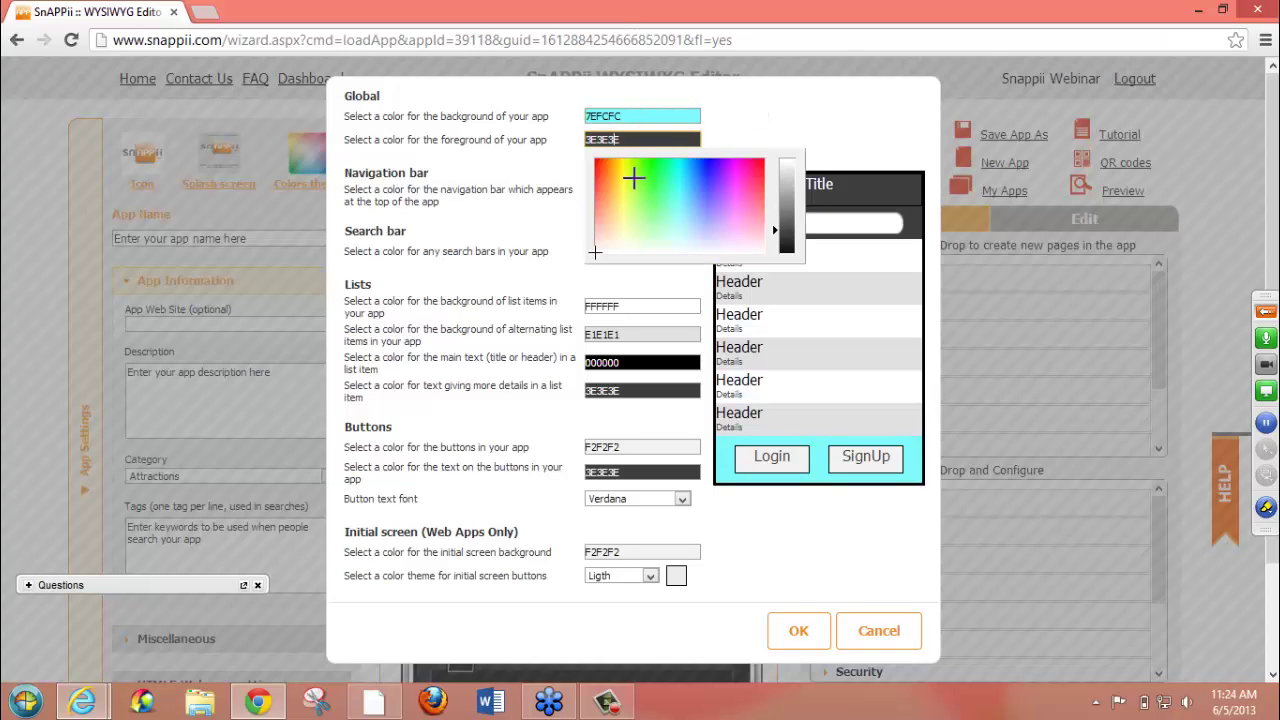
click(665, 202)
click(720, 203)
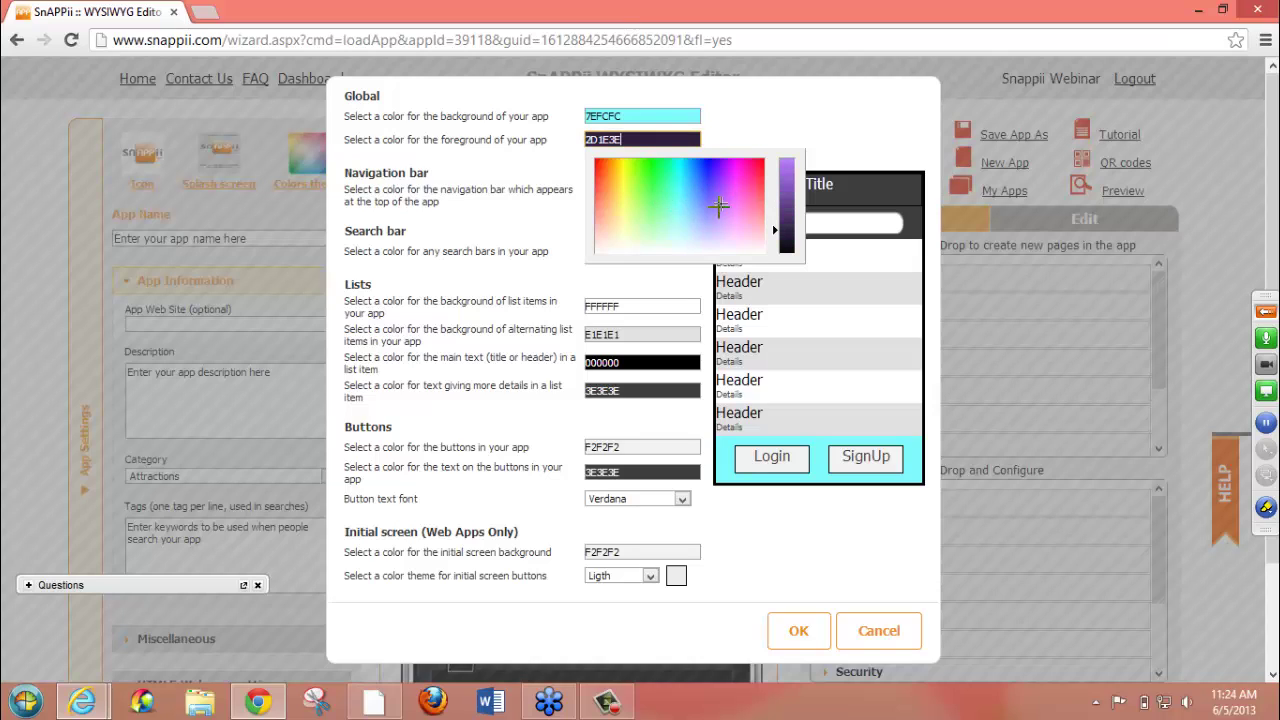
click(669, 219)
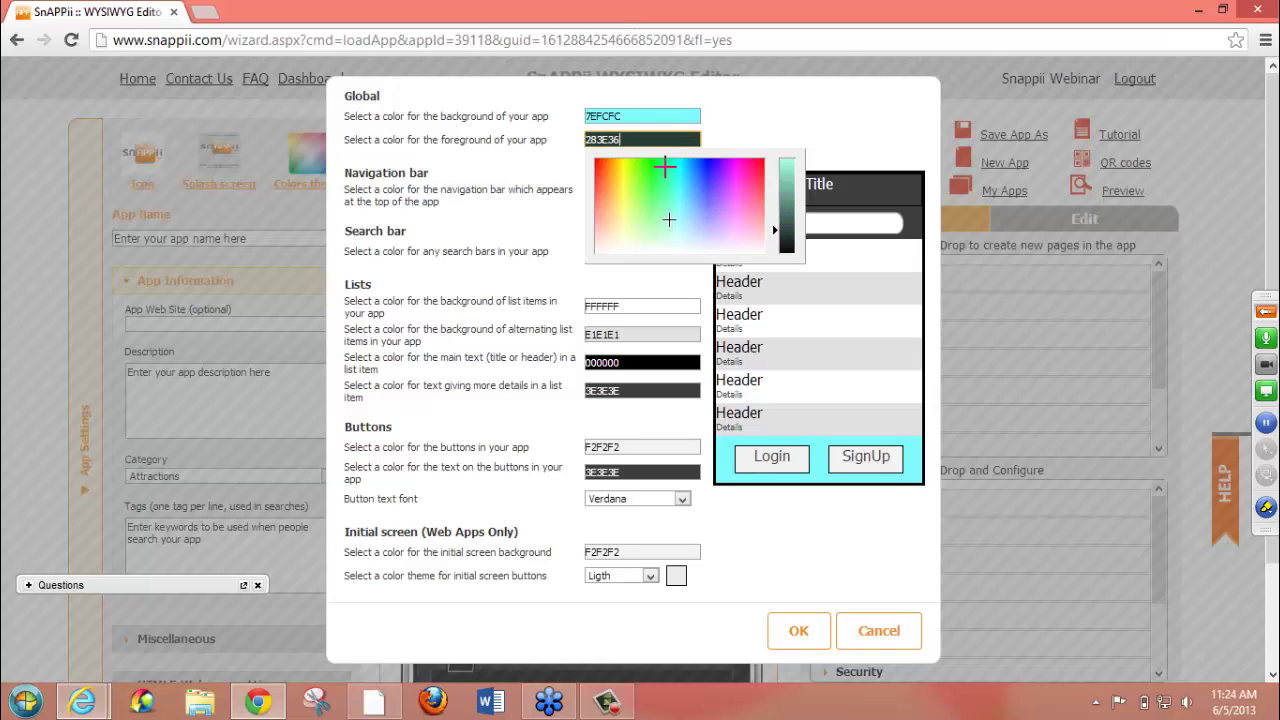
click(786, 163)
click(794, 129)
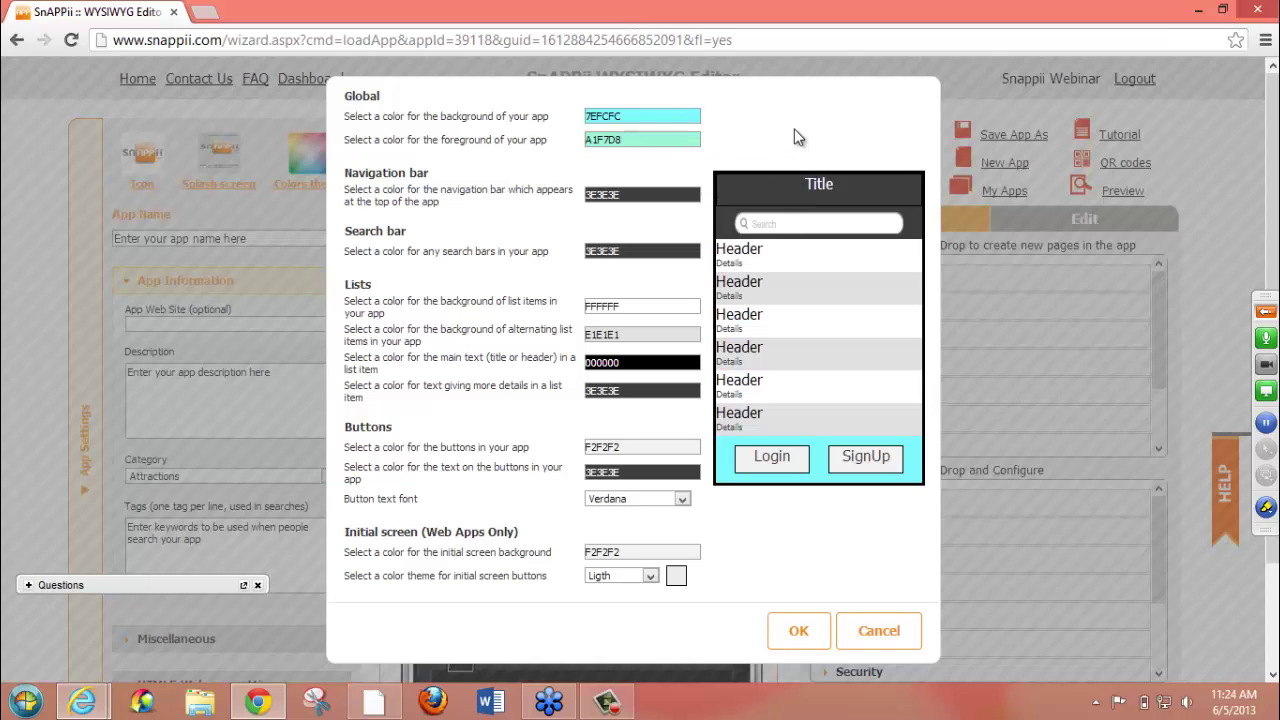
- Set the navigation bar to green 39A862 and the search bar to light green C7E0B4
click(675, 196)
click(661, 245)
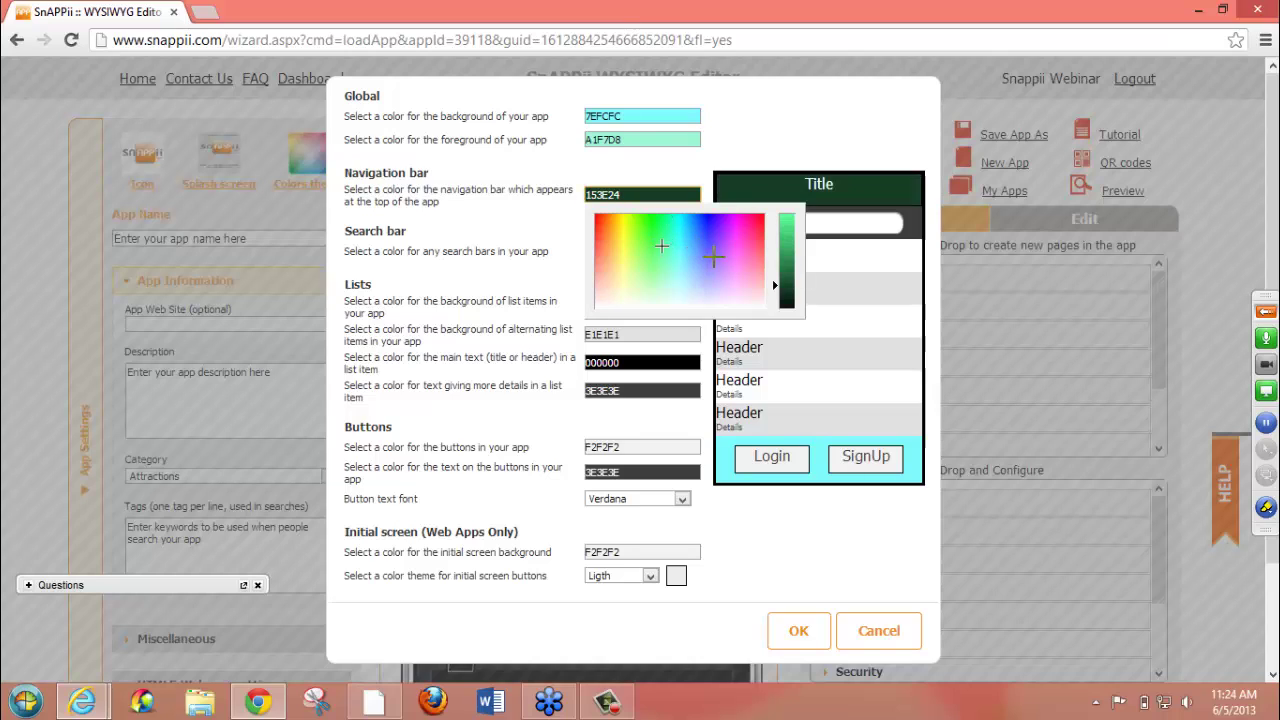
click(789, 247)
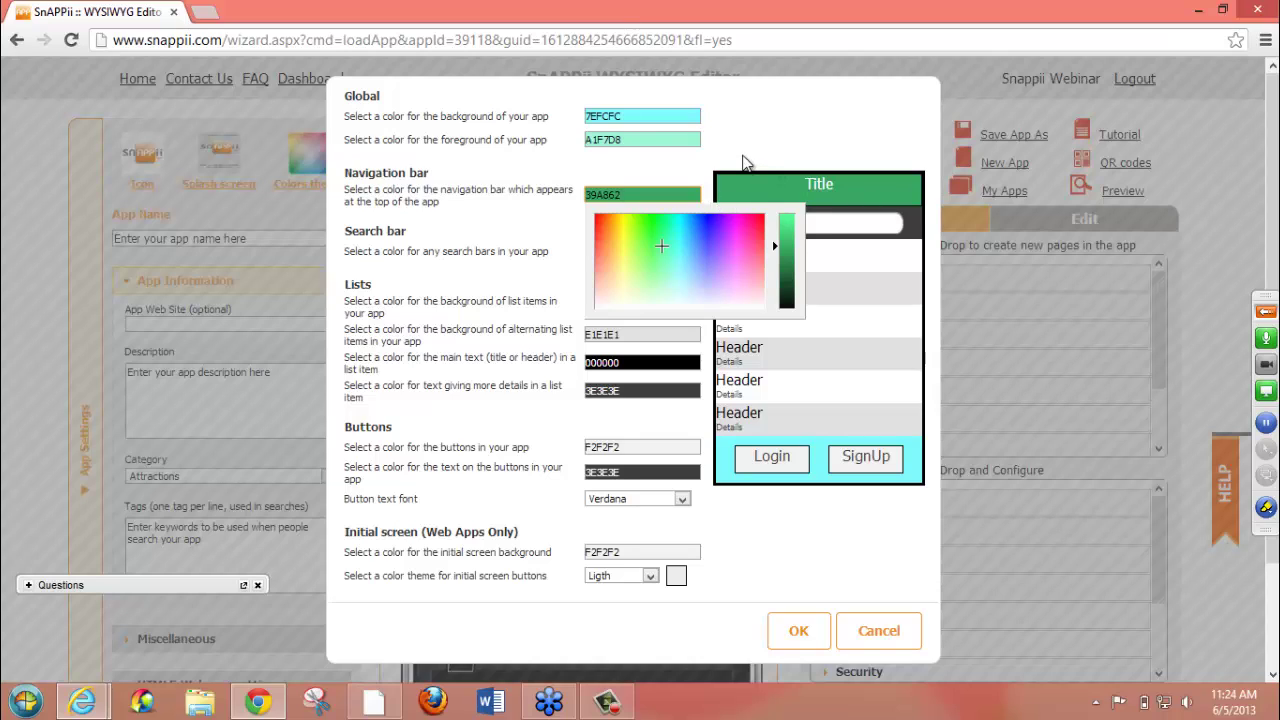
click(703, 184)
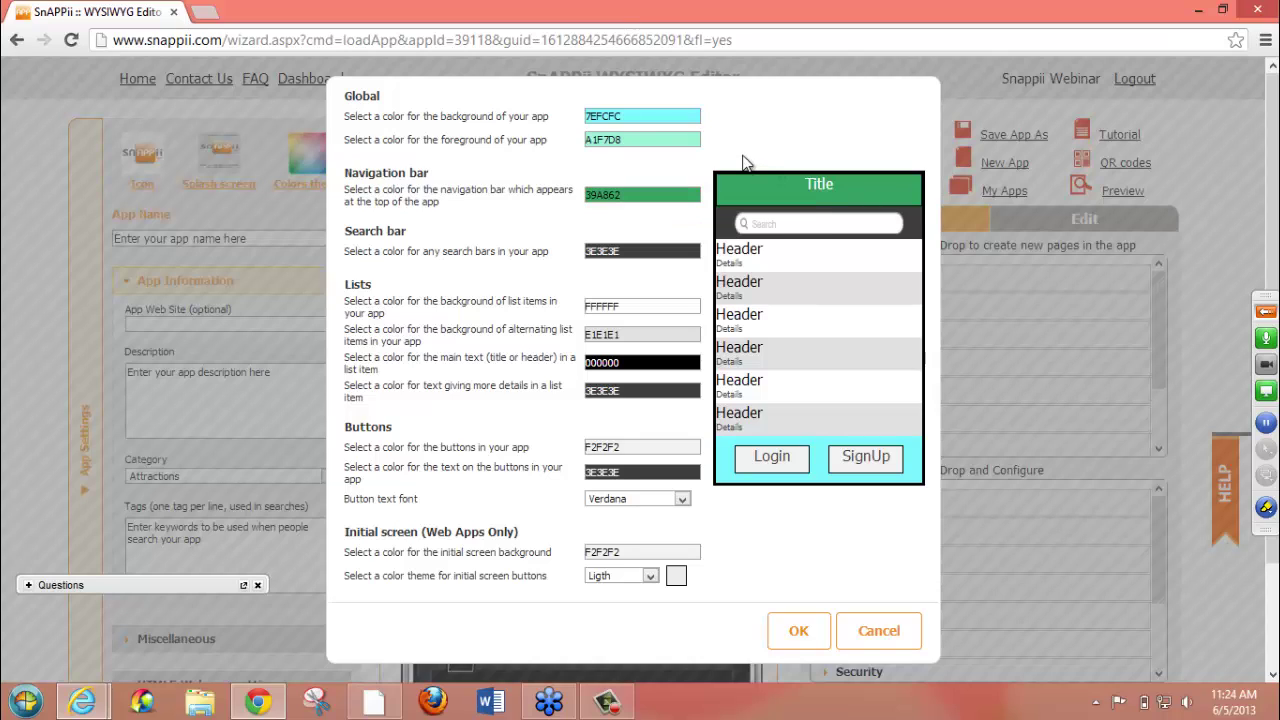
click(660, 250)
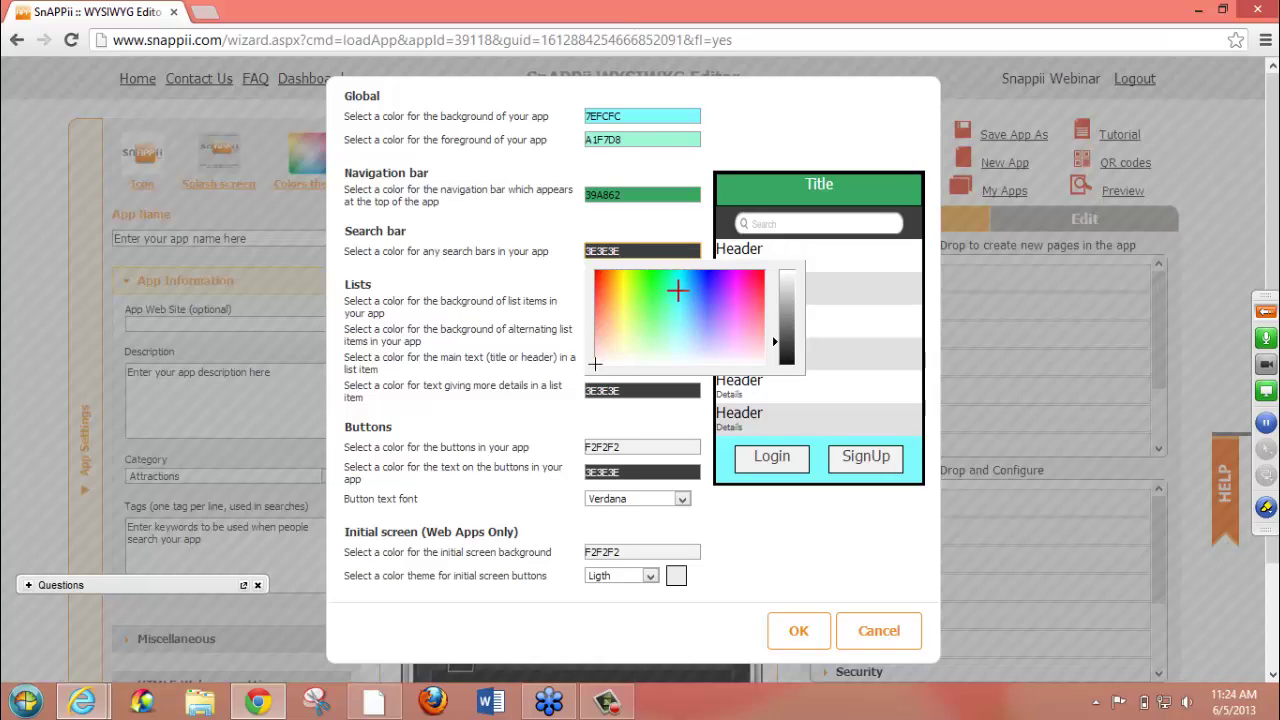
click(638, 343)
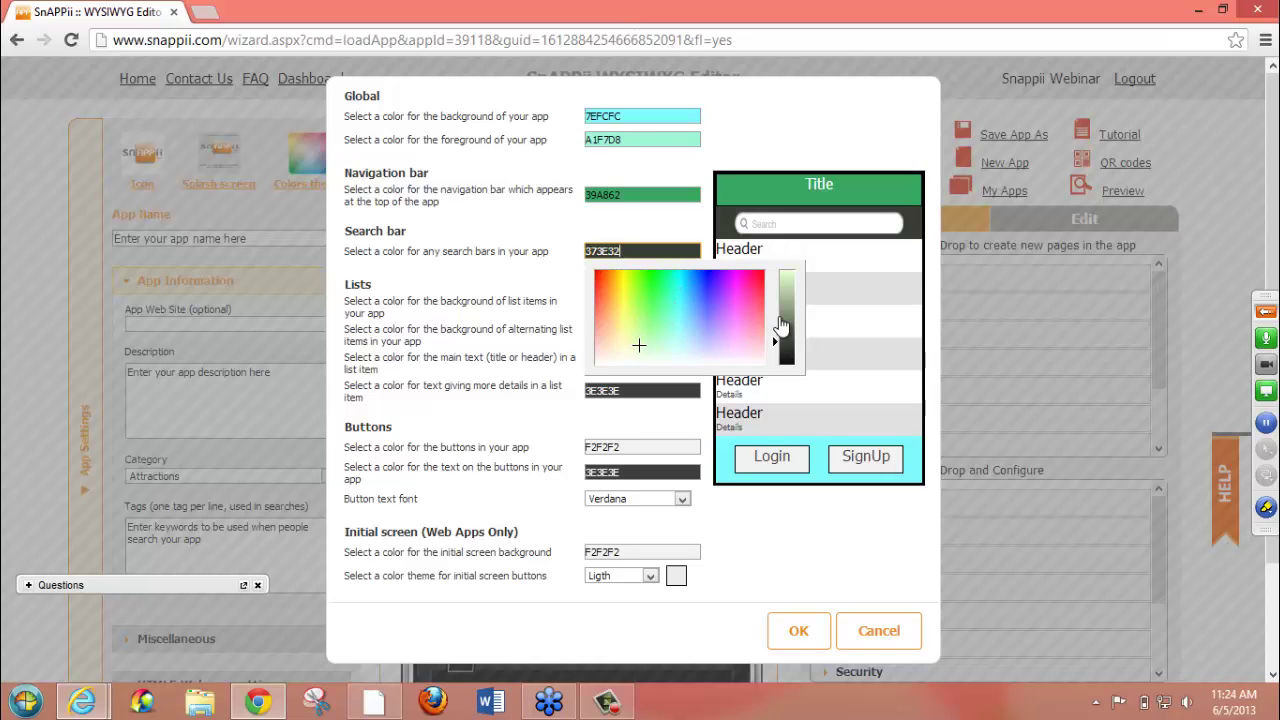
click(778, 282)
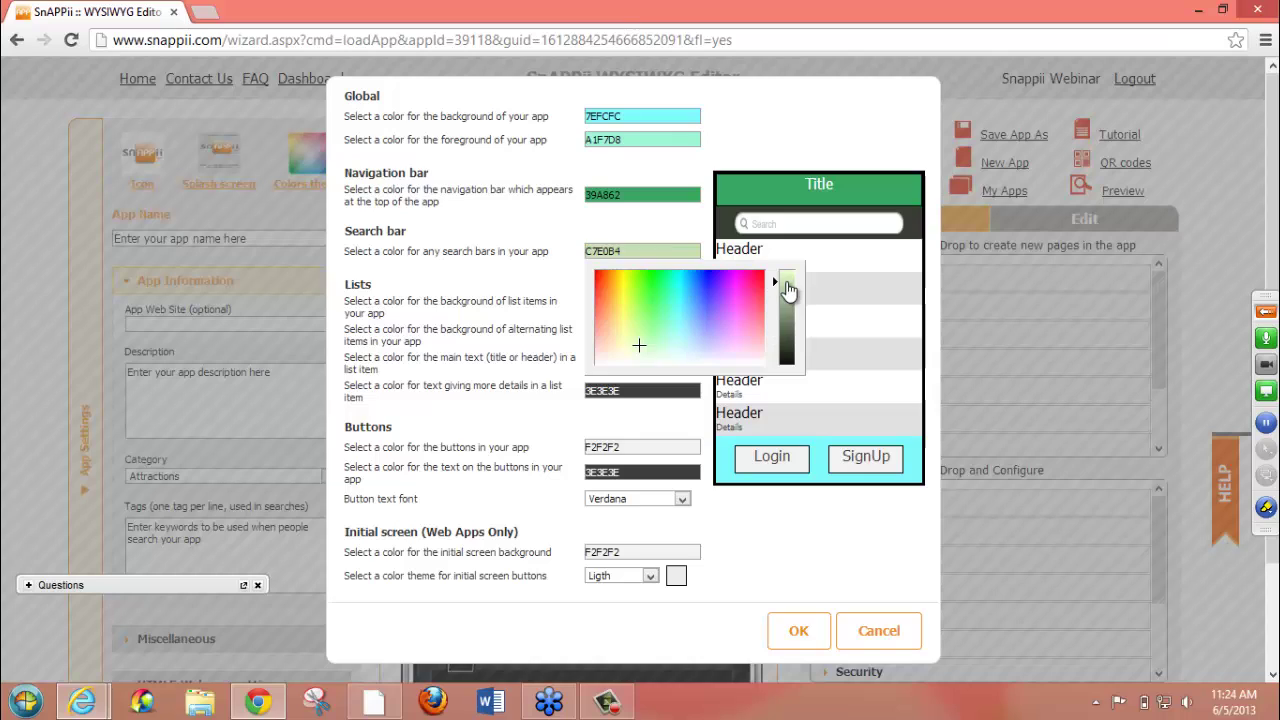
- Make list rows light cyan C9FFFF and list main text navy 13084D
click(538, 248)
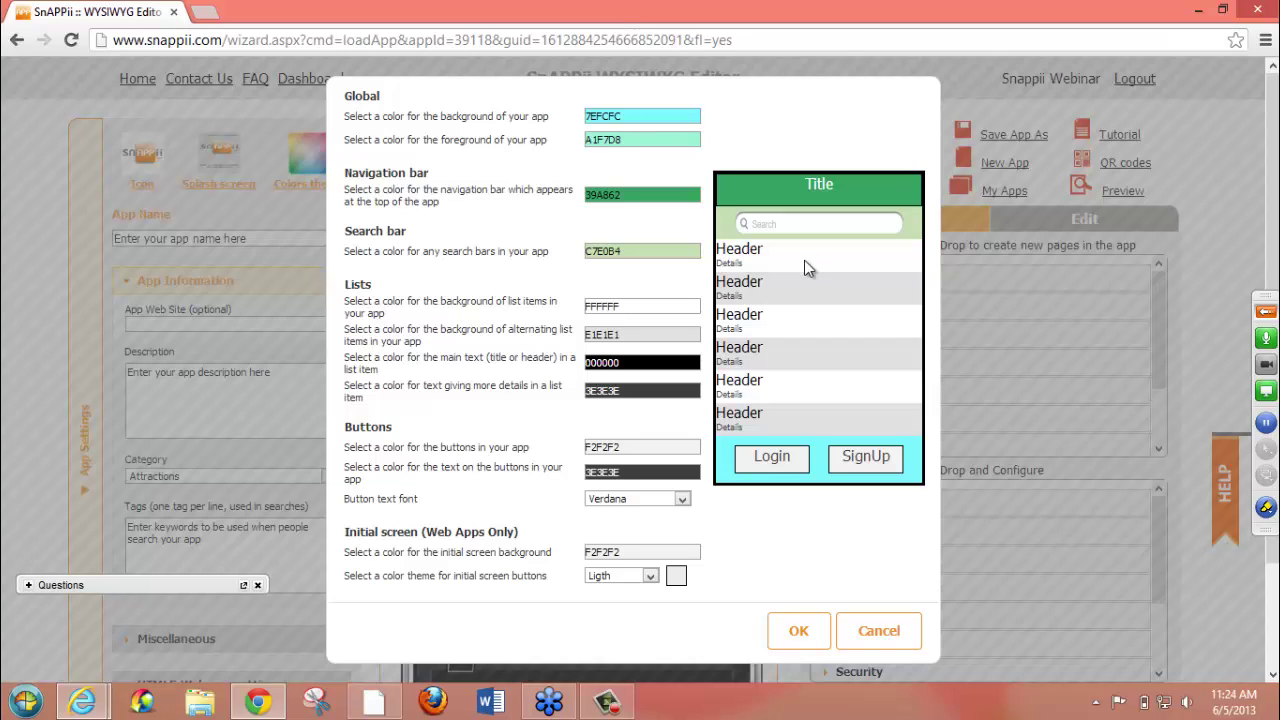
click(657, 307)
click(679, 399)
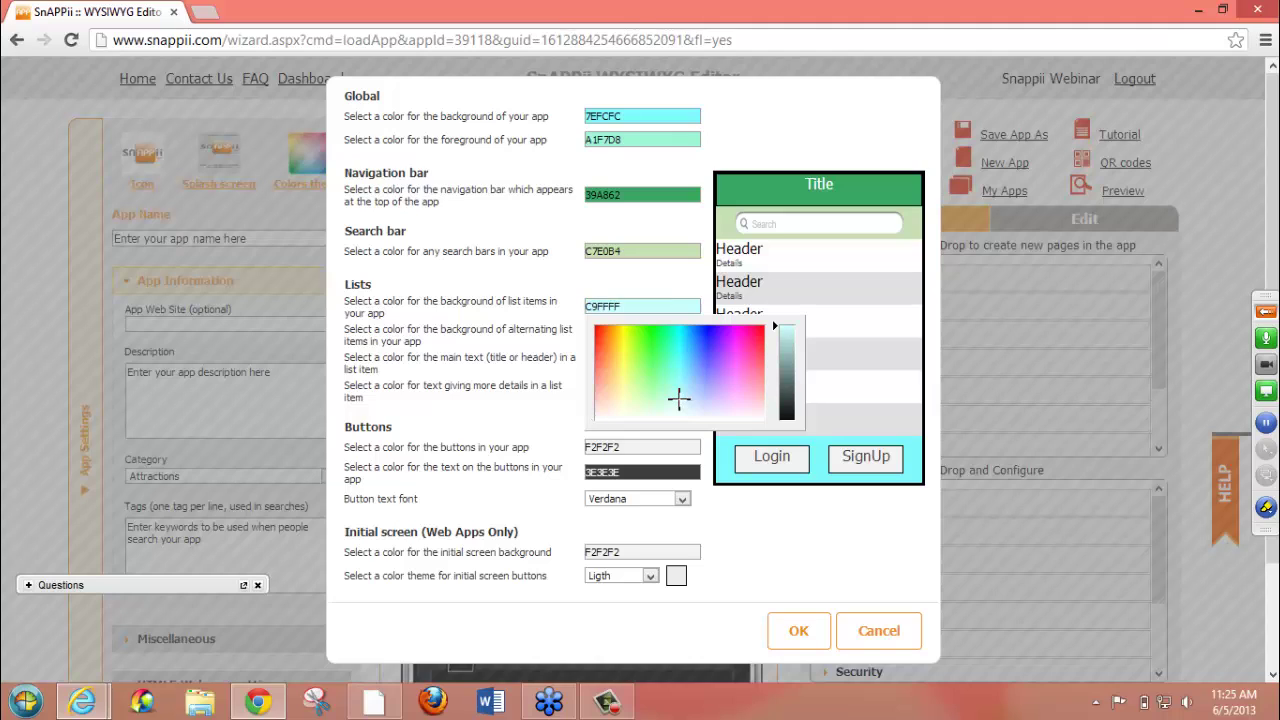
click(661, 285)
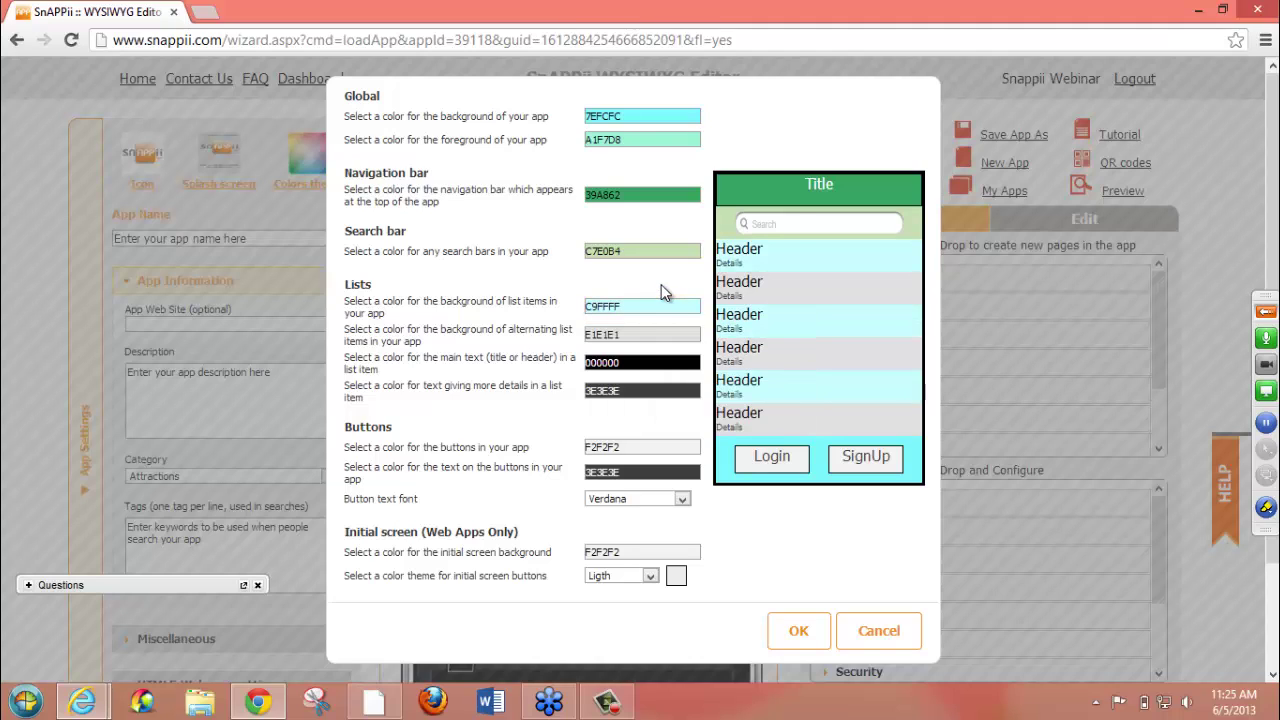
click(646, 363)
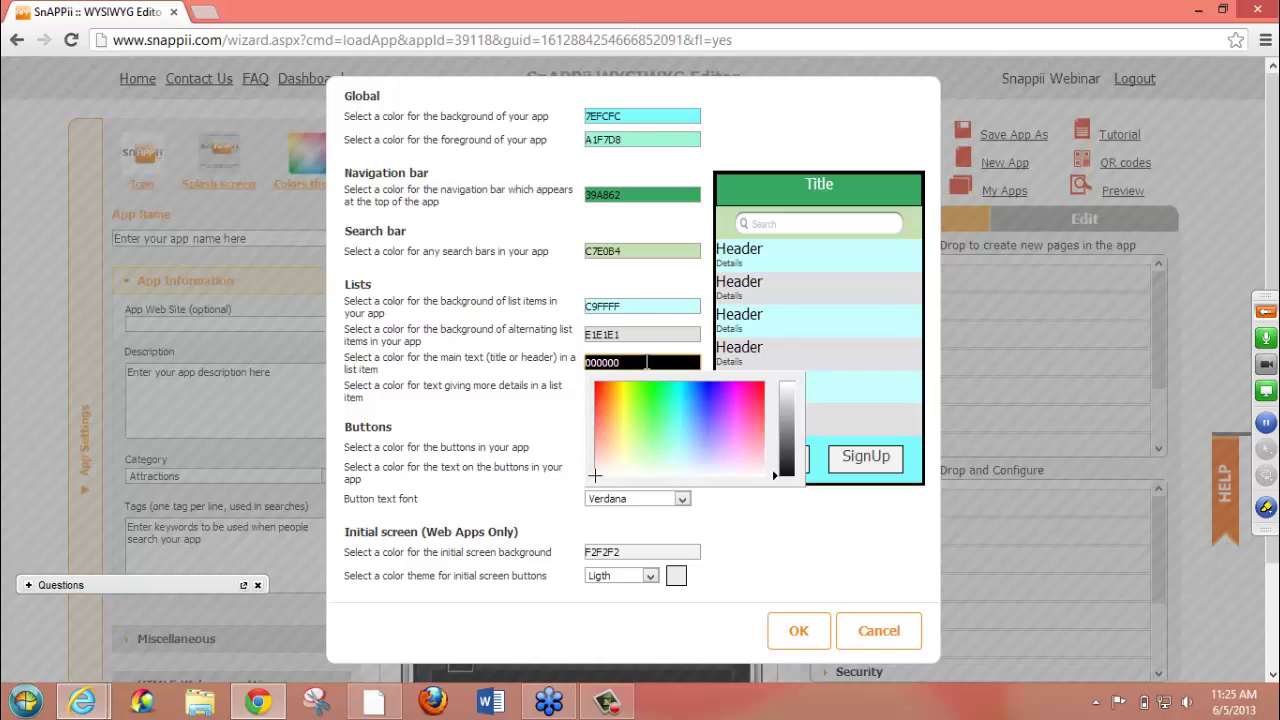
click(711, 390)
click(790, 456)
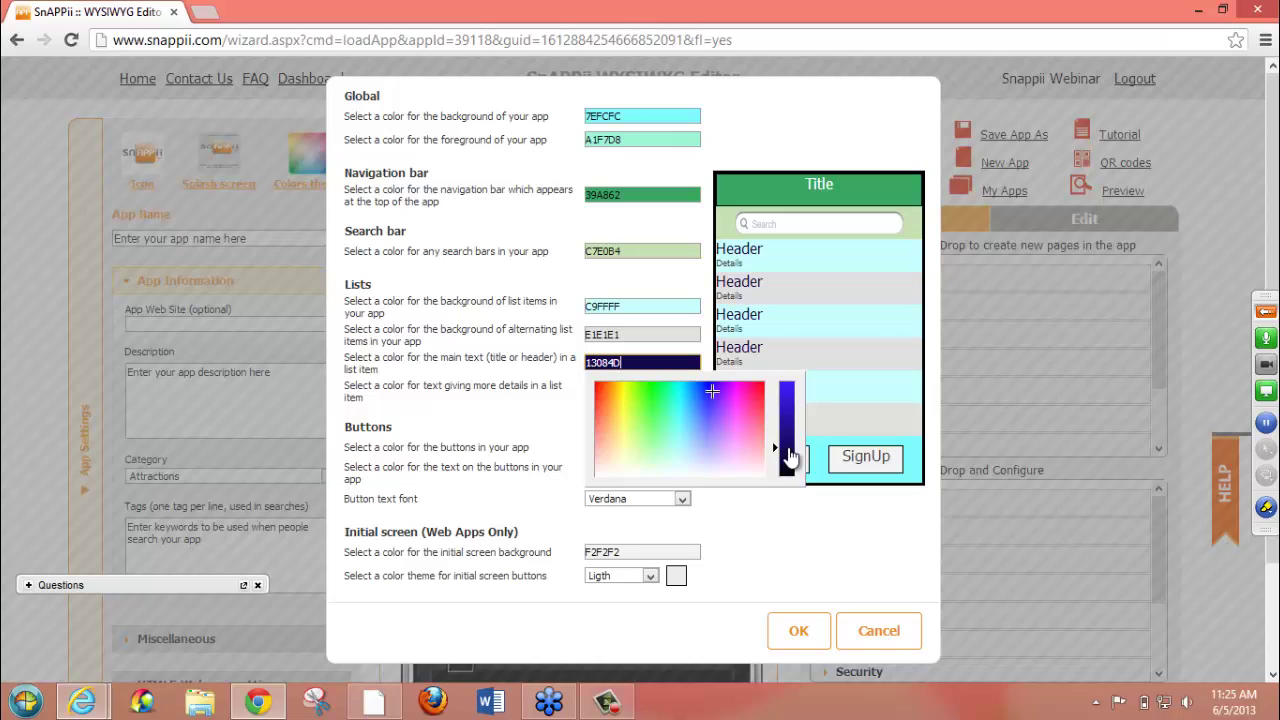
click(548, 268)
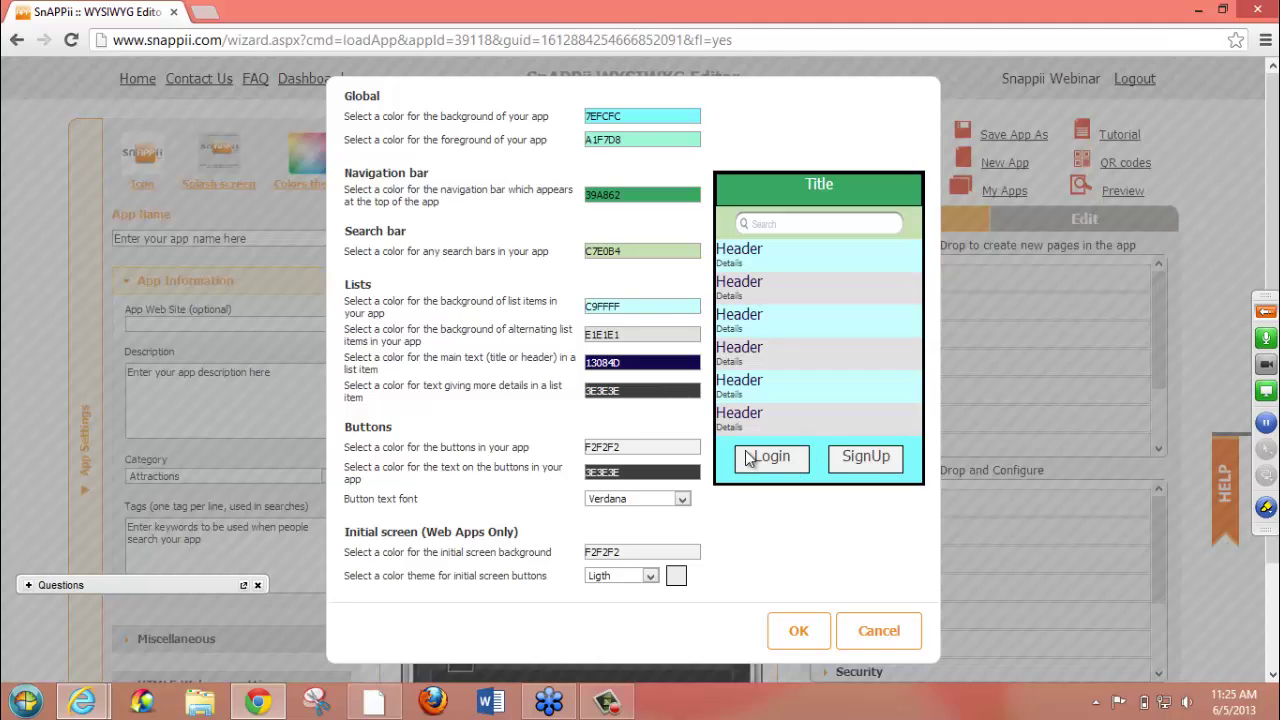
- Make buttons grey A3A4A8 with white FAFAFA text in the Impact font
click(673, 445)
click(703, 556)
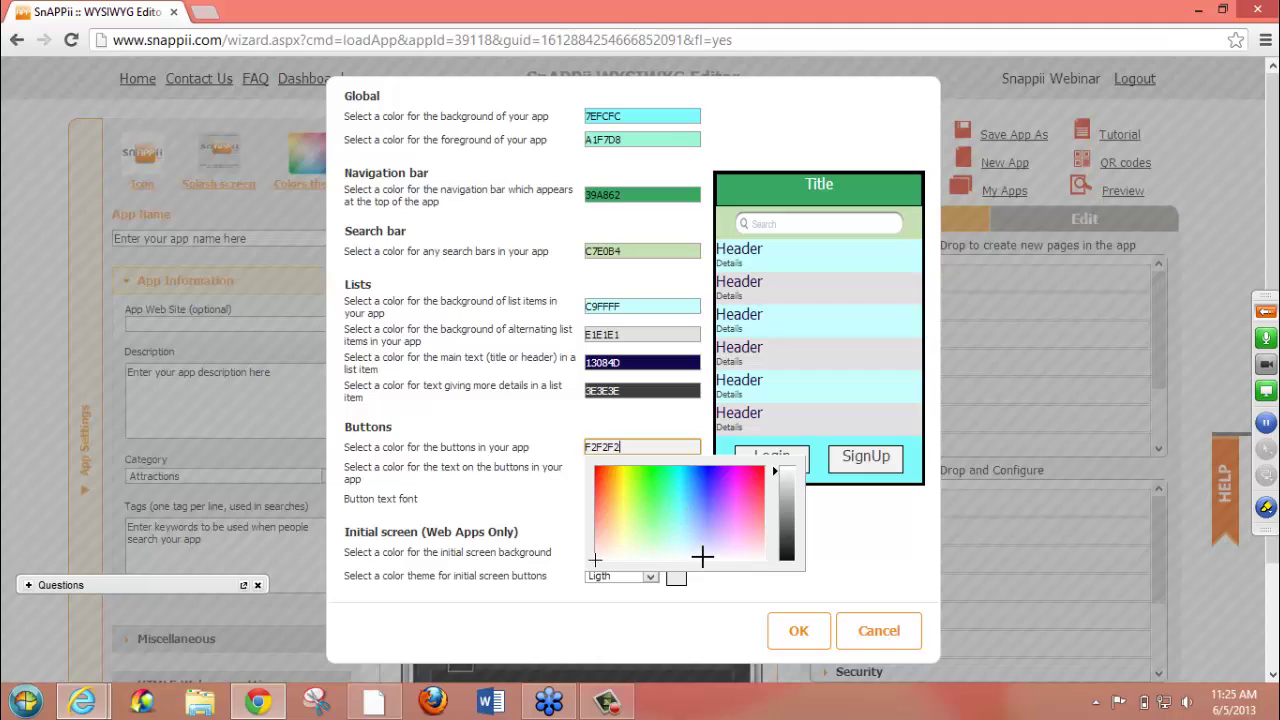
click(779, 505)
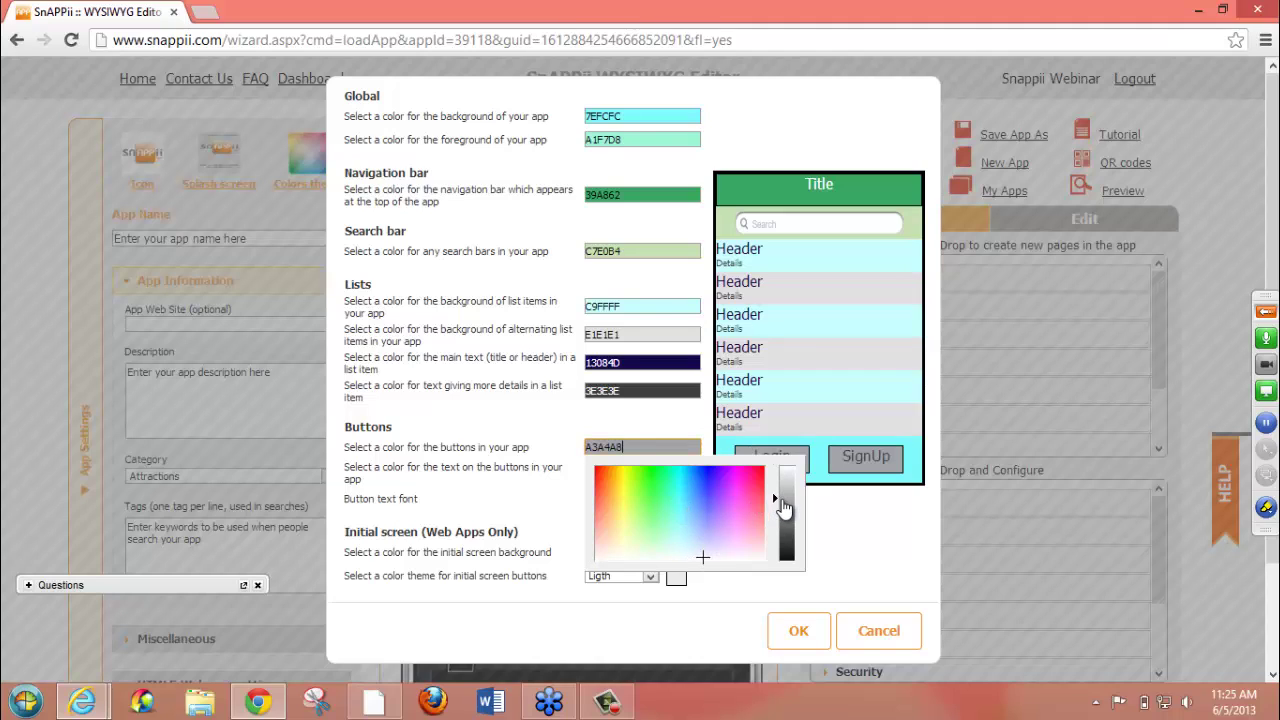
click(839, 507)
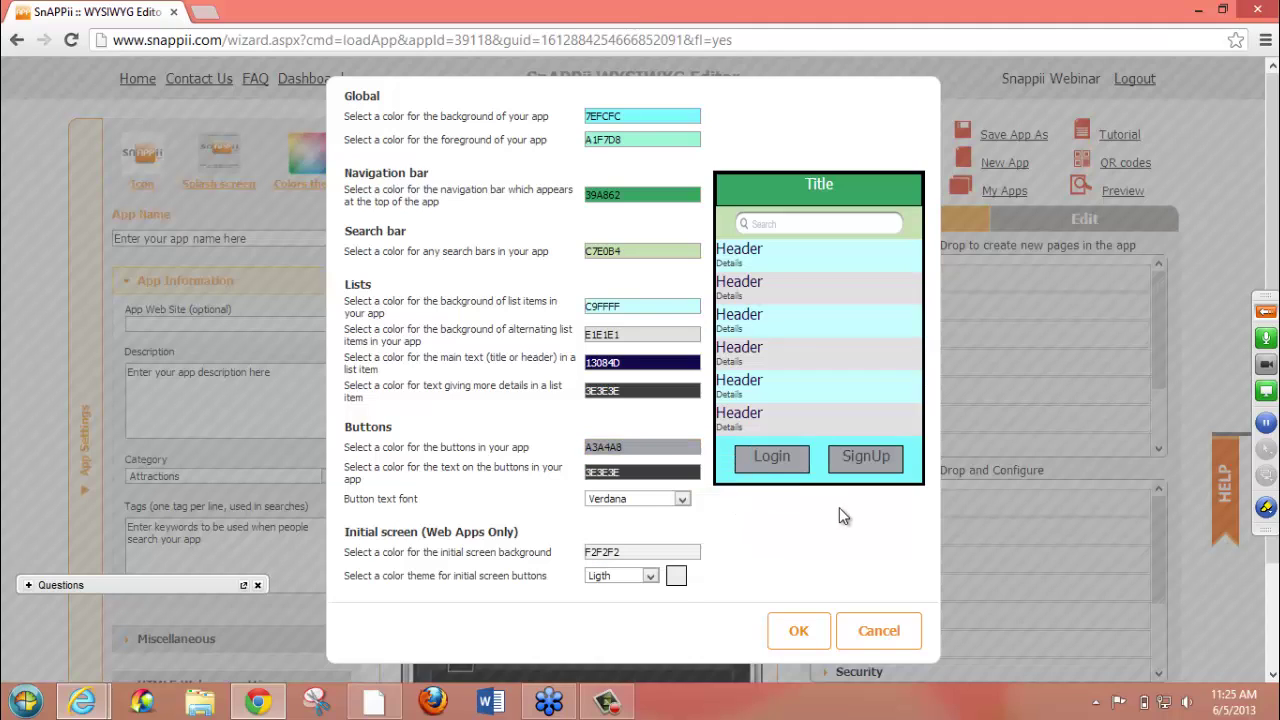
click(632, 472)
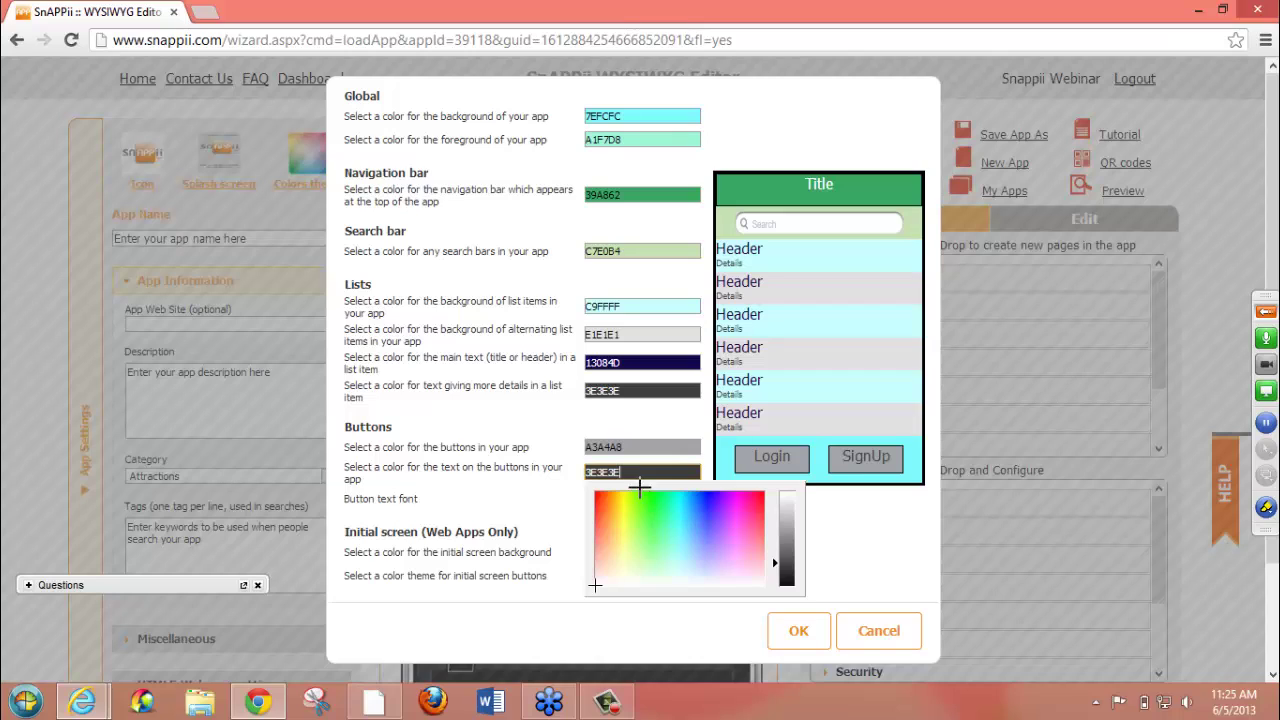
click(790, 497)
click(869, 537)
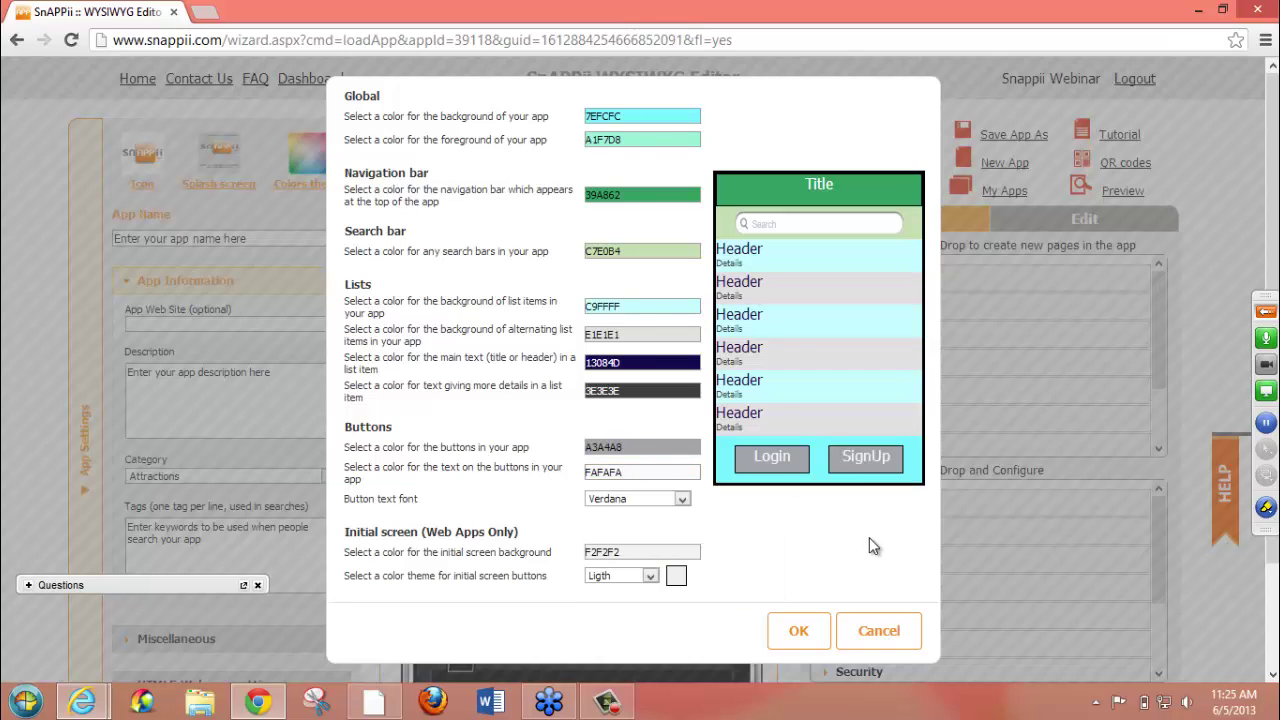
click(682, 499)
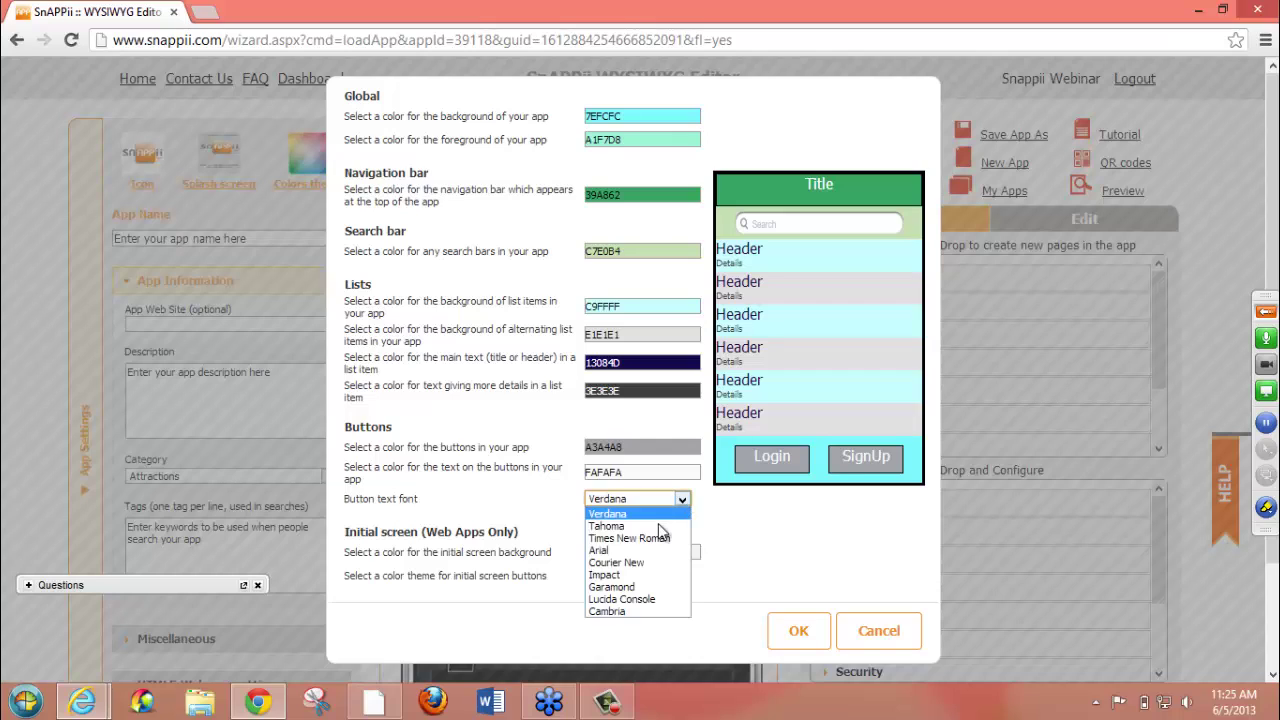
click(648, 577)
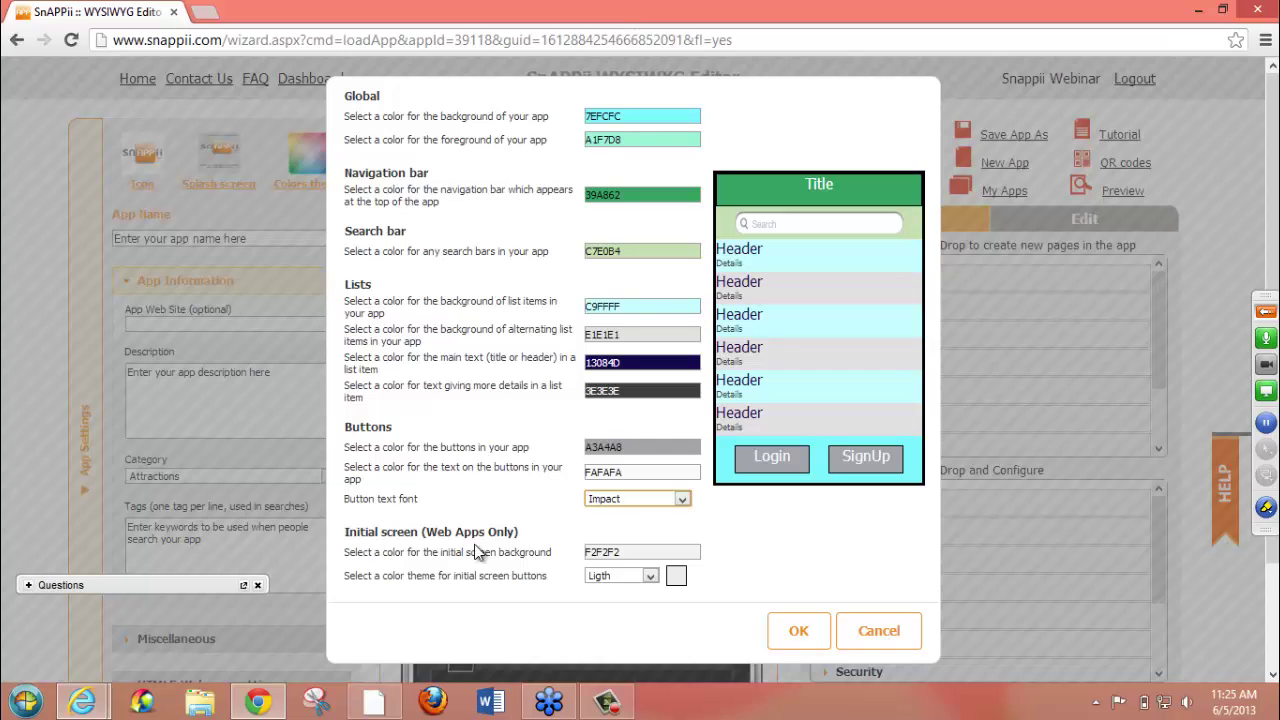
- Set the initial screen background to light blue 85B1F2, choose the Blue-Green button theme, and apply
click(694, 551)
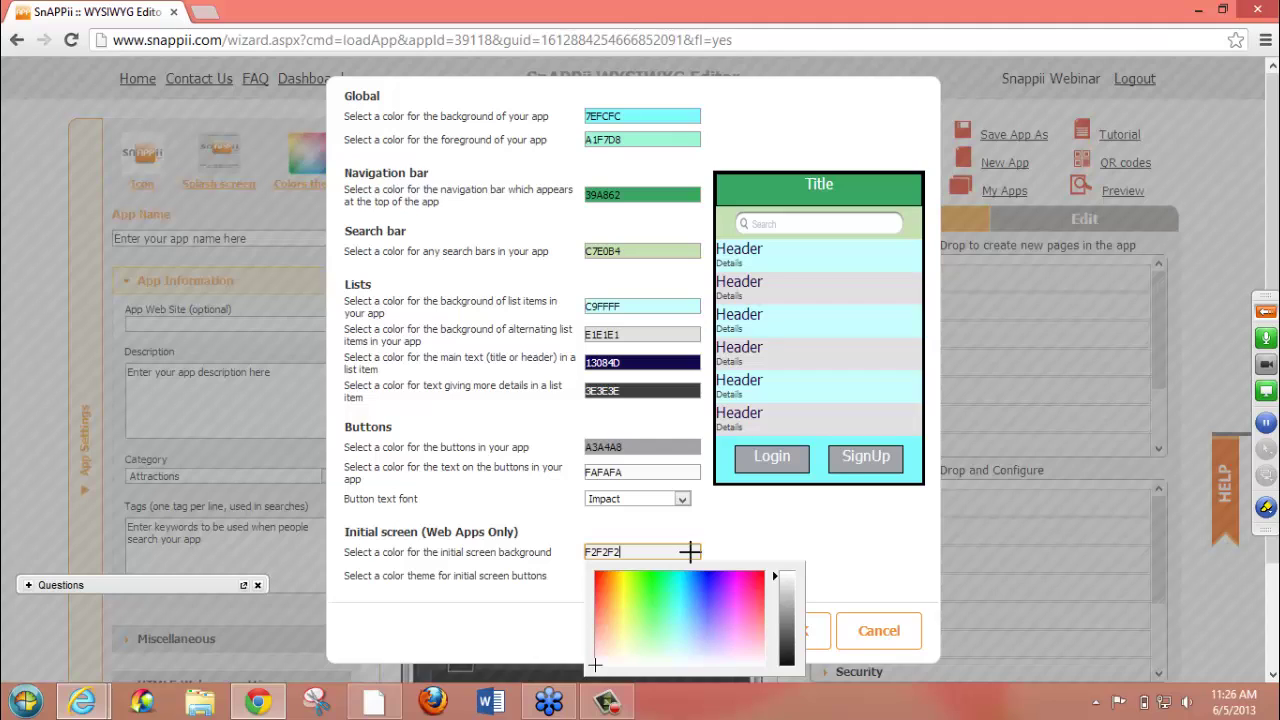
click(696, 622)
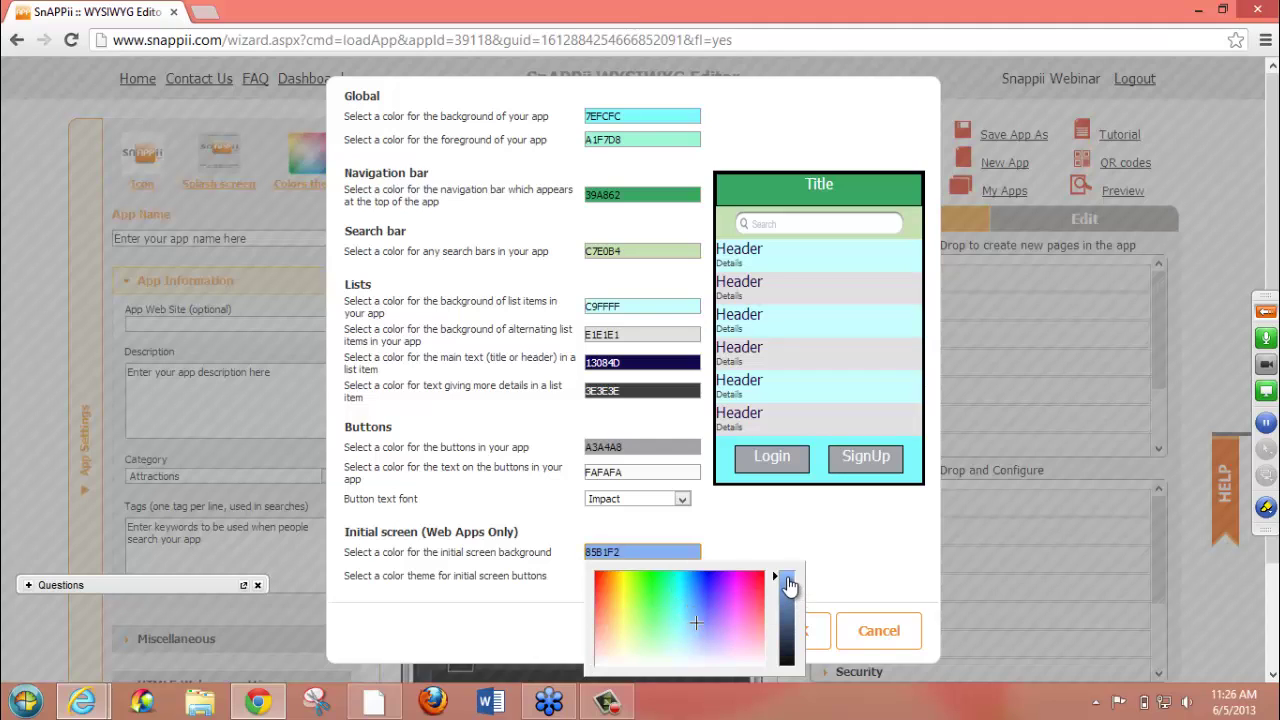
click(768, 540)
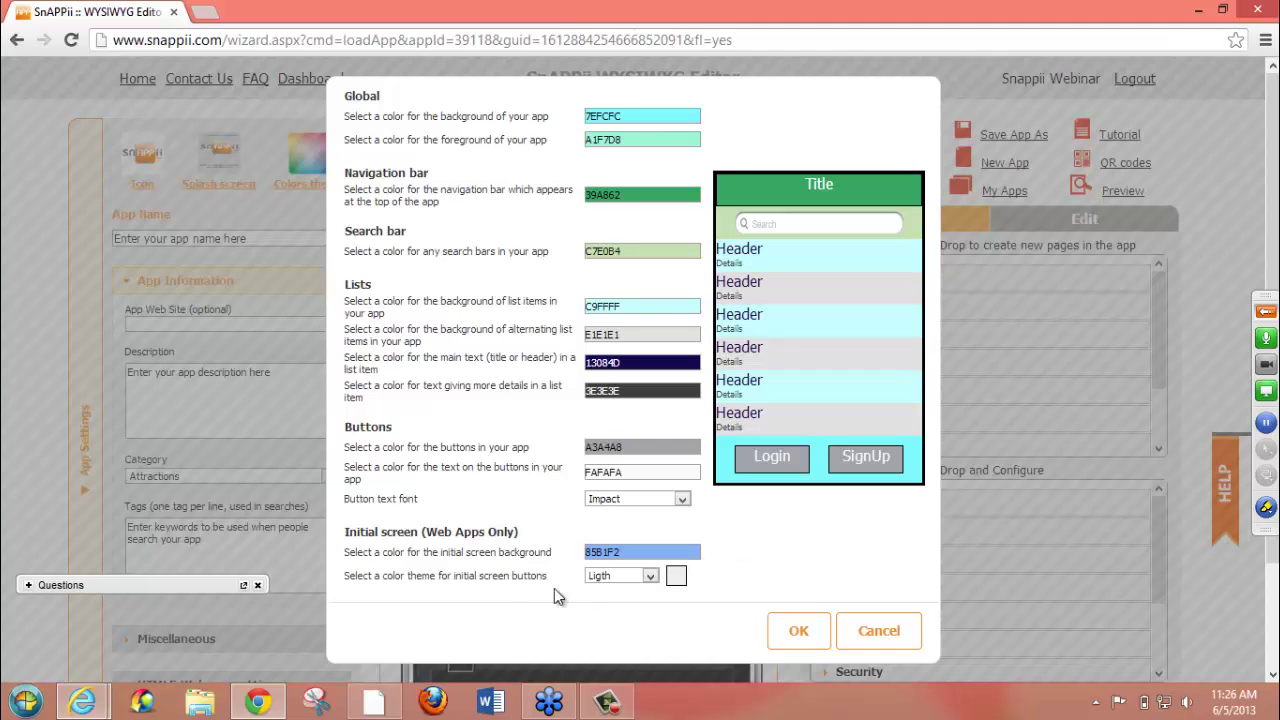
click(650, 577)
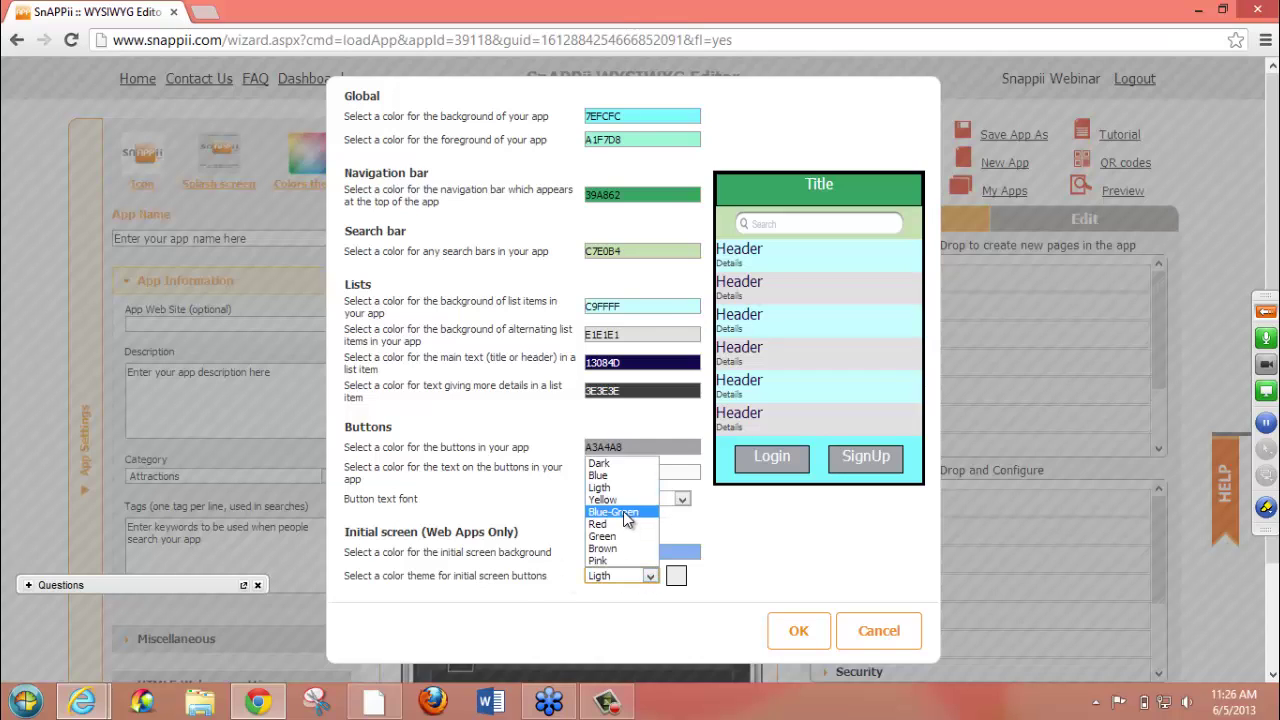
click(624, 511)
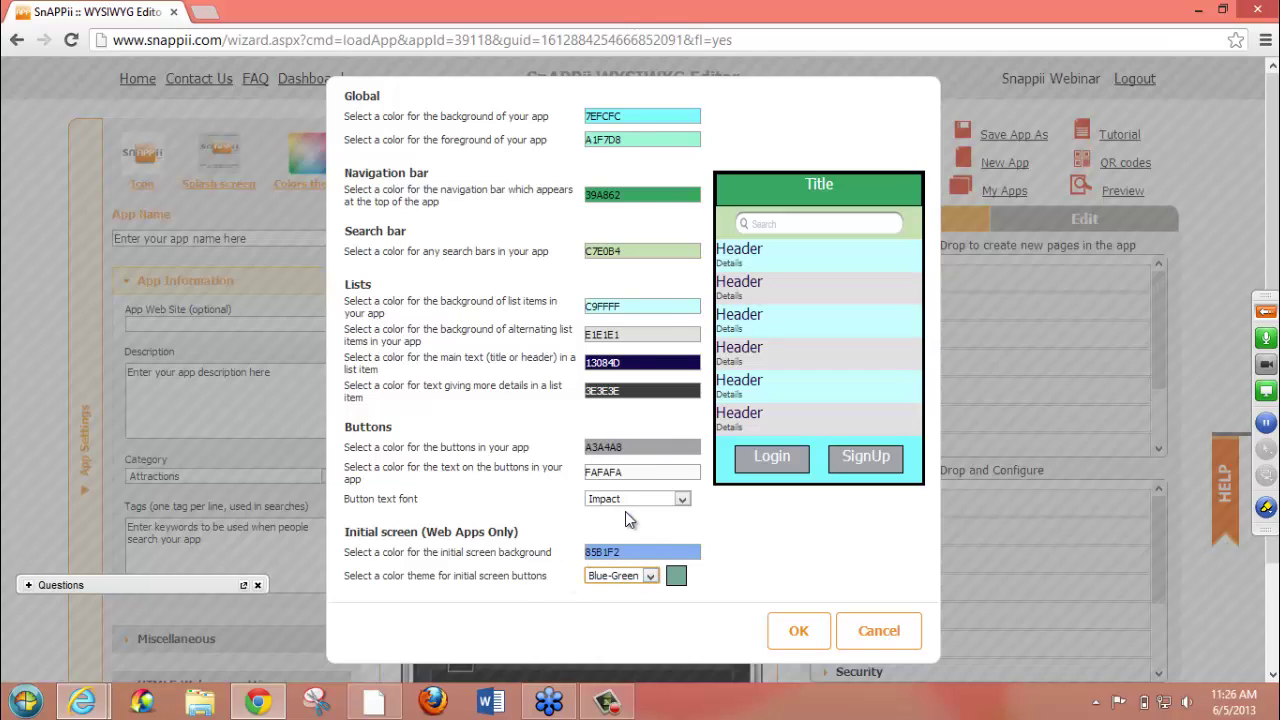
click(800, 630)
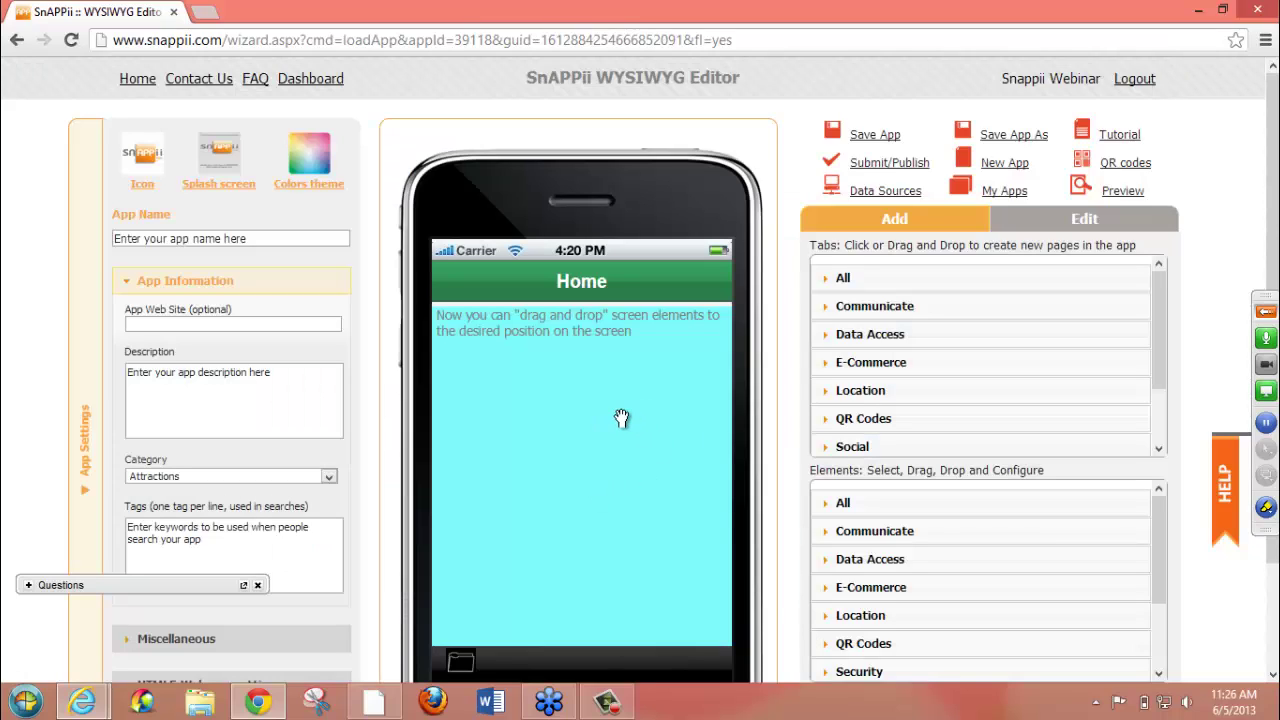
scroll(622, 413, down, 1)
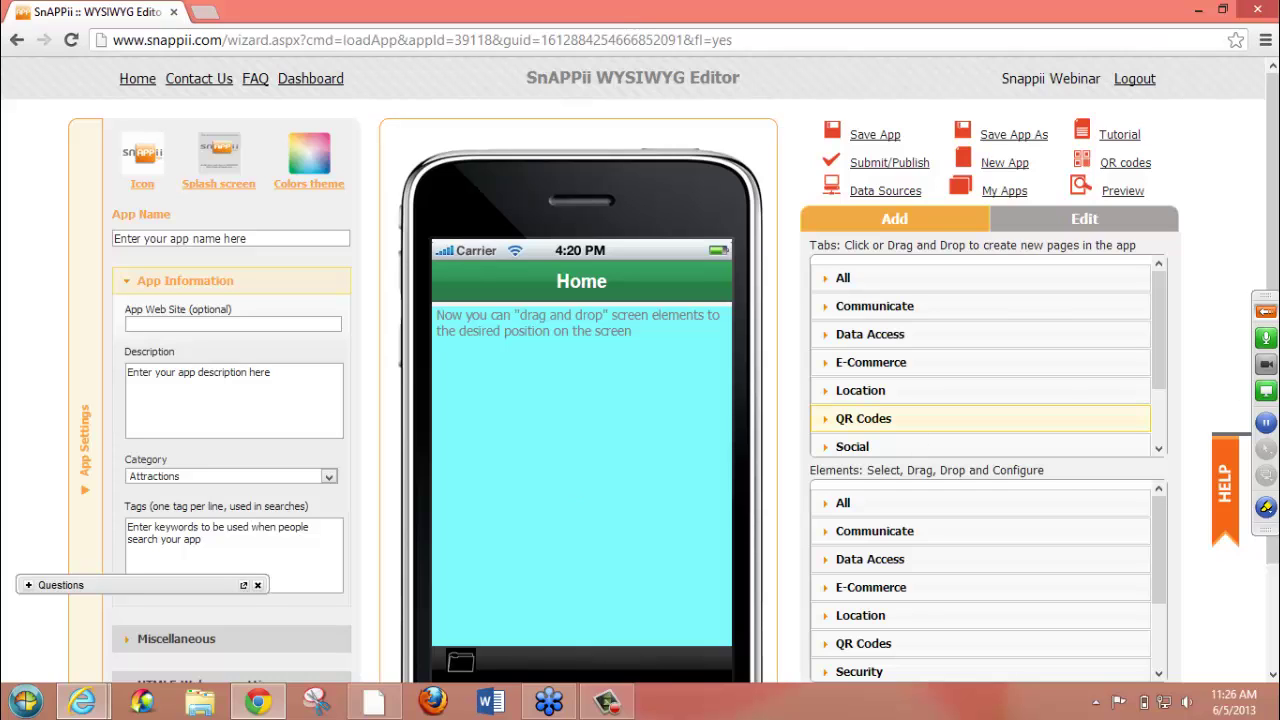
scroll(689, 231, down, 1)
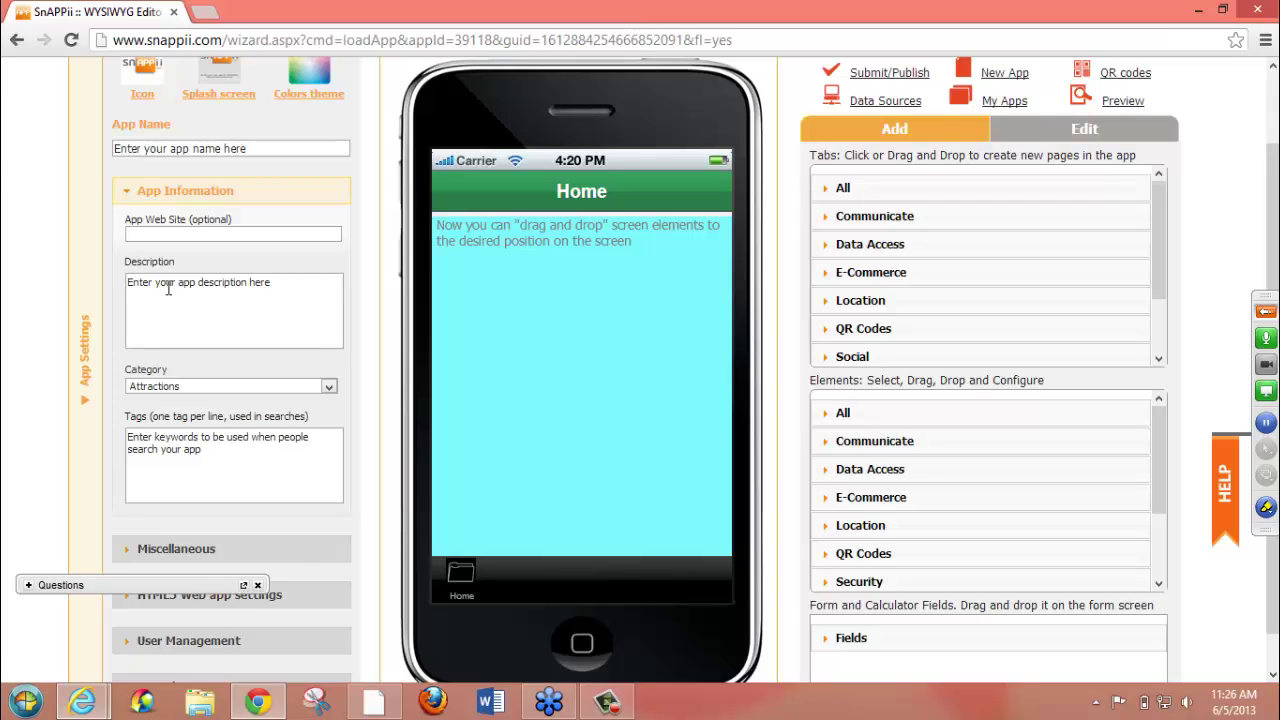
drag(271, 282, 123, 282)
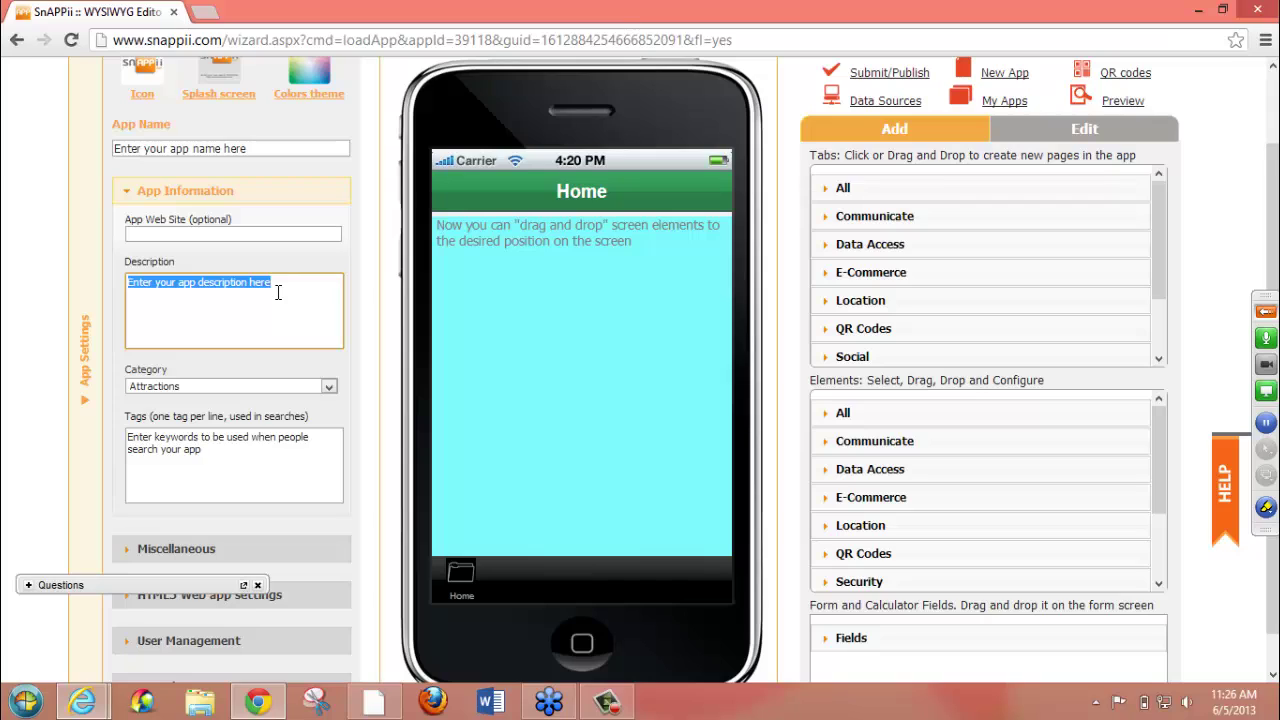
click(278, 292)
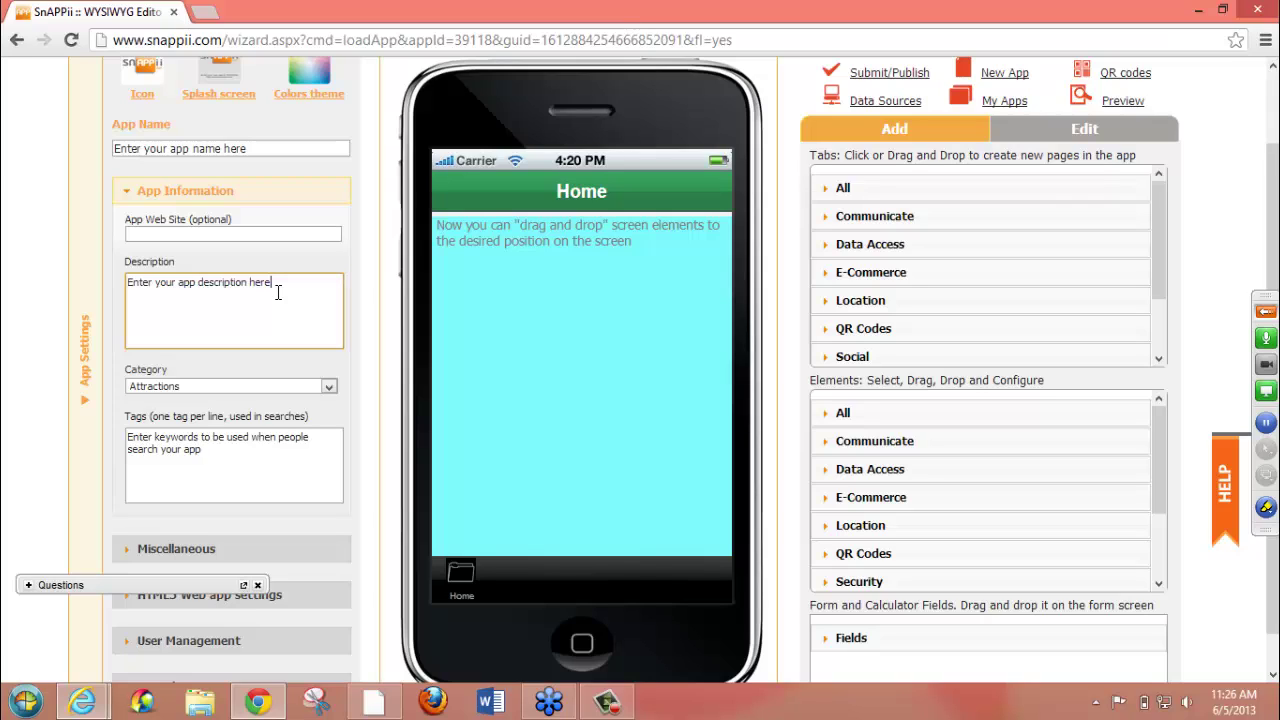
click(330, 388)
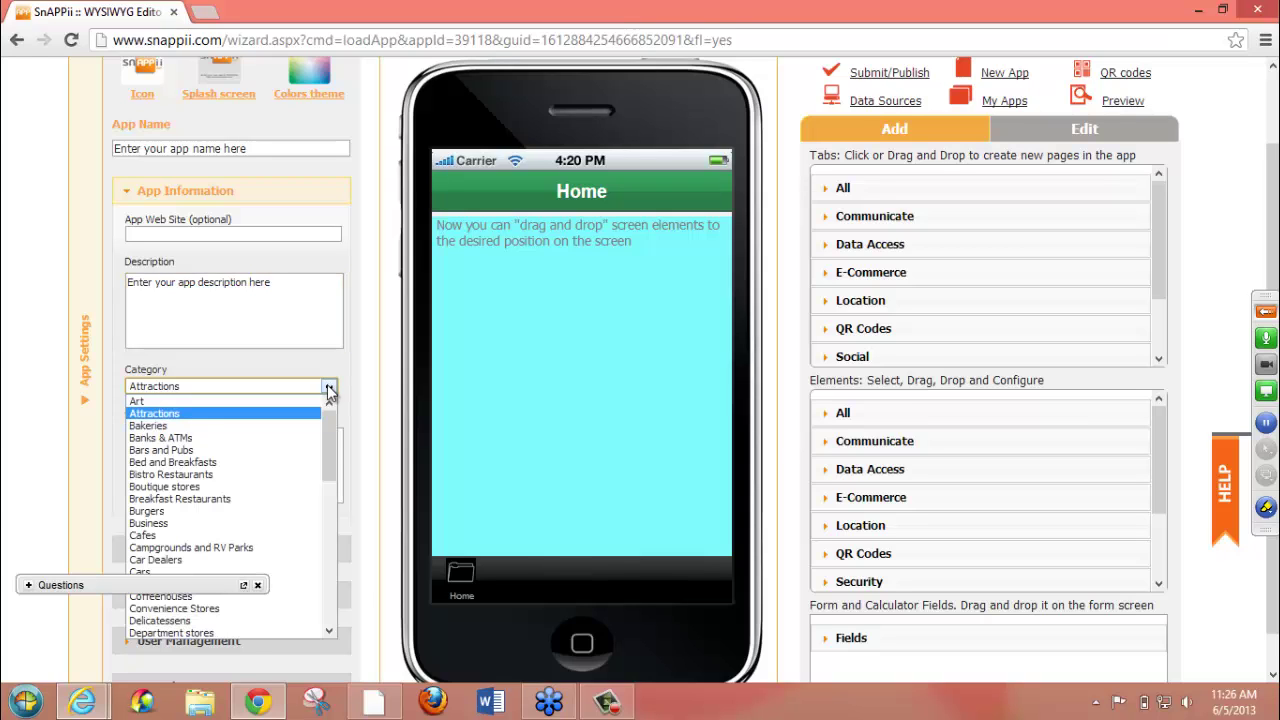
drag(327, 430, 327, 576)
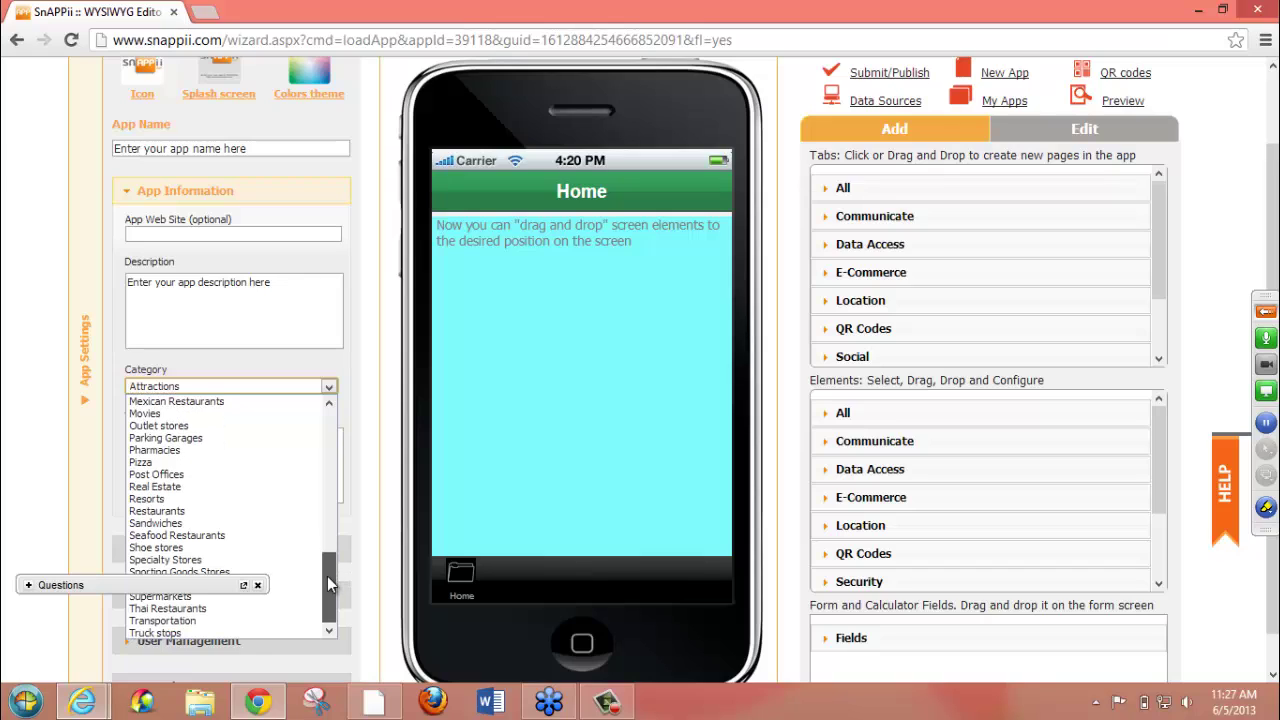
click(348, 367)
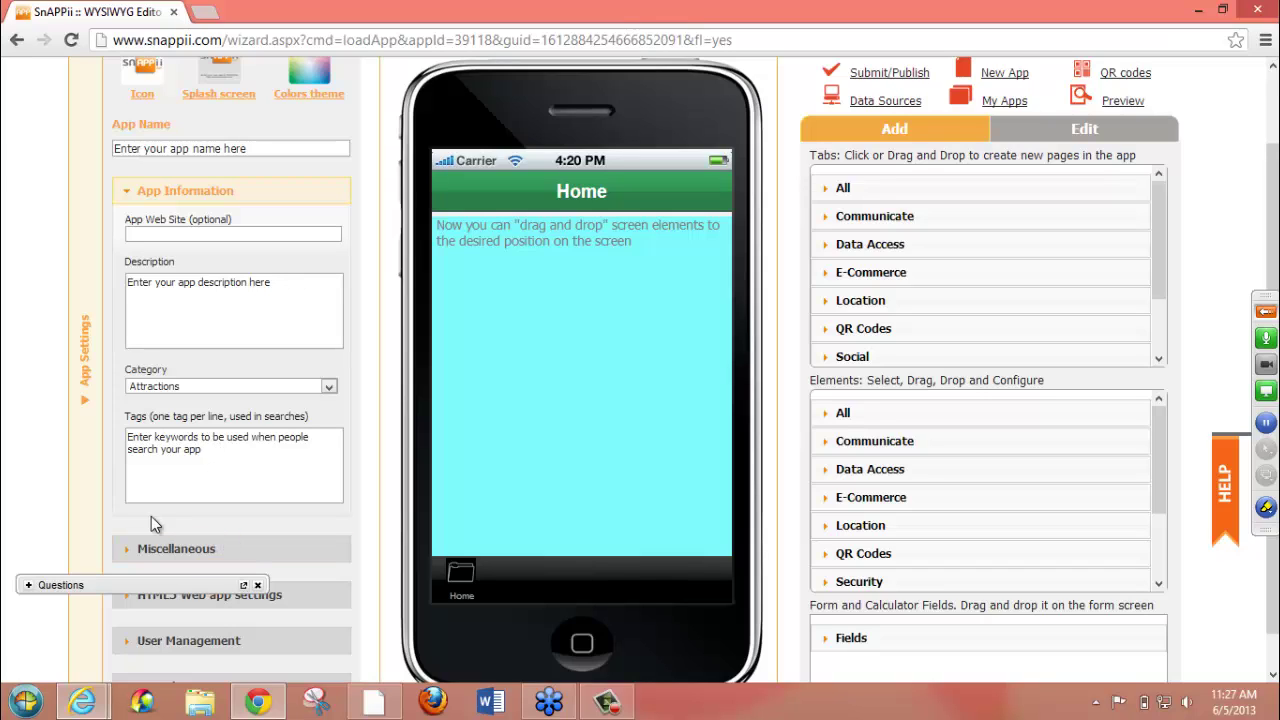
- Keep English (U.S.) as the language, check the SMTP port help, then expand HTML5 Web app settings
click(153, 548)
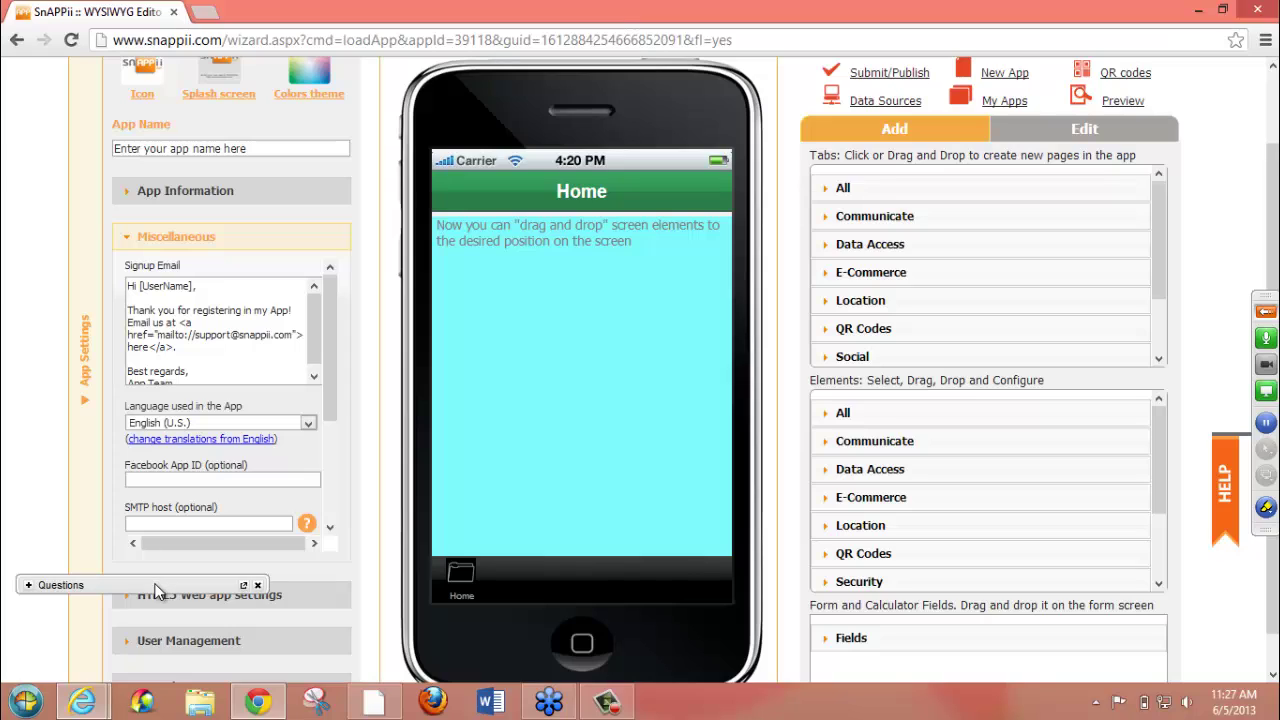
drag(155, 590, 591, 430)
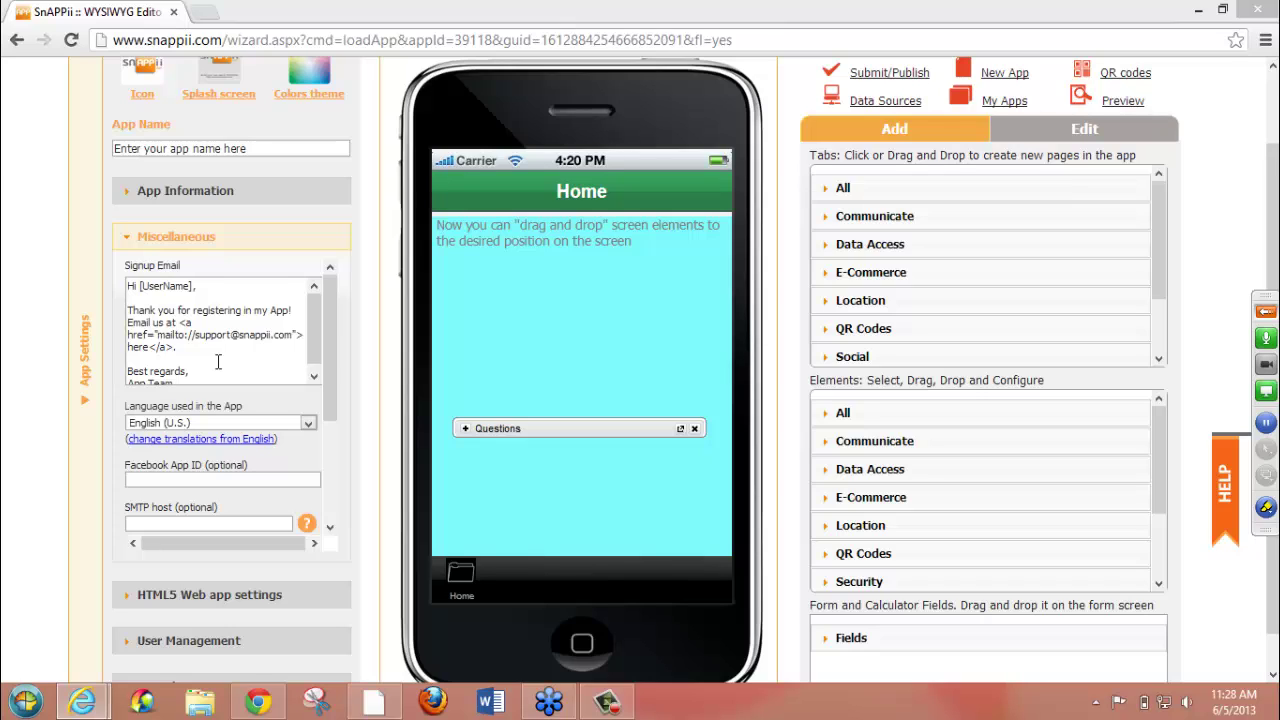
click(308, 424)
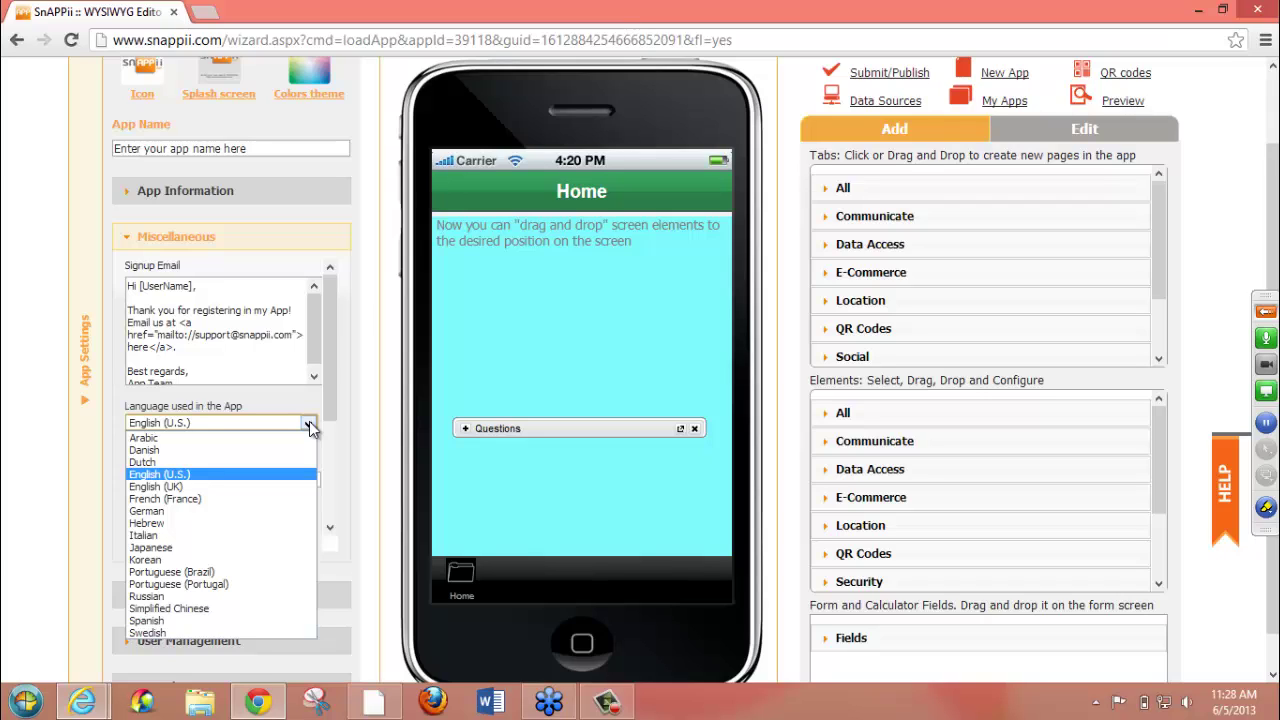
click(309, 421)
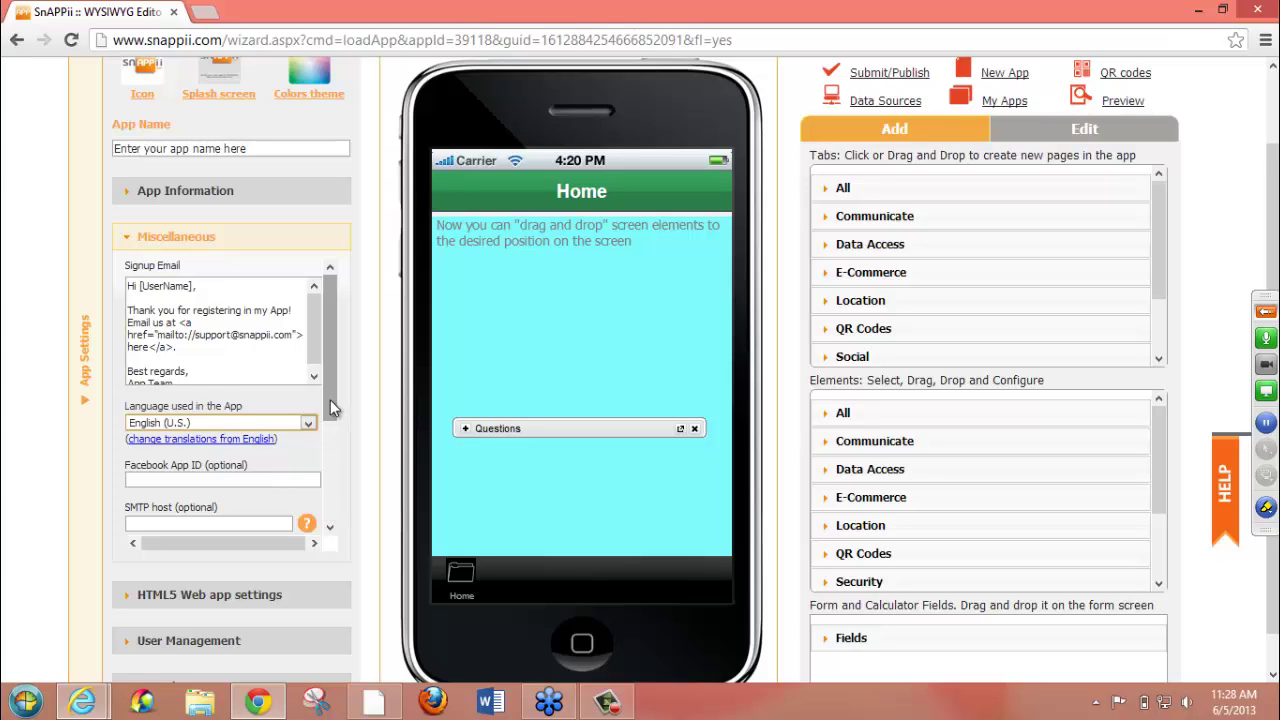
drag(330, 400, 332, 520)
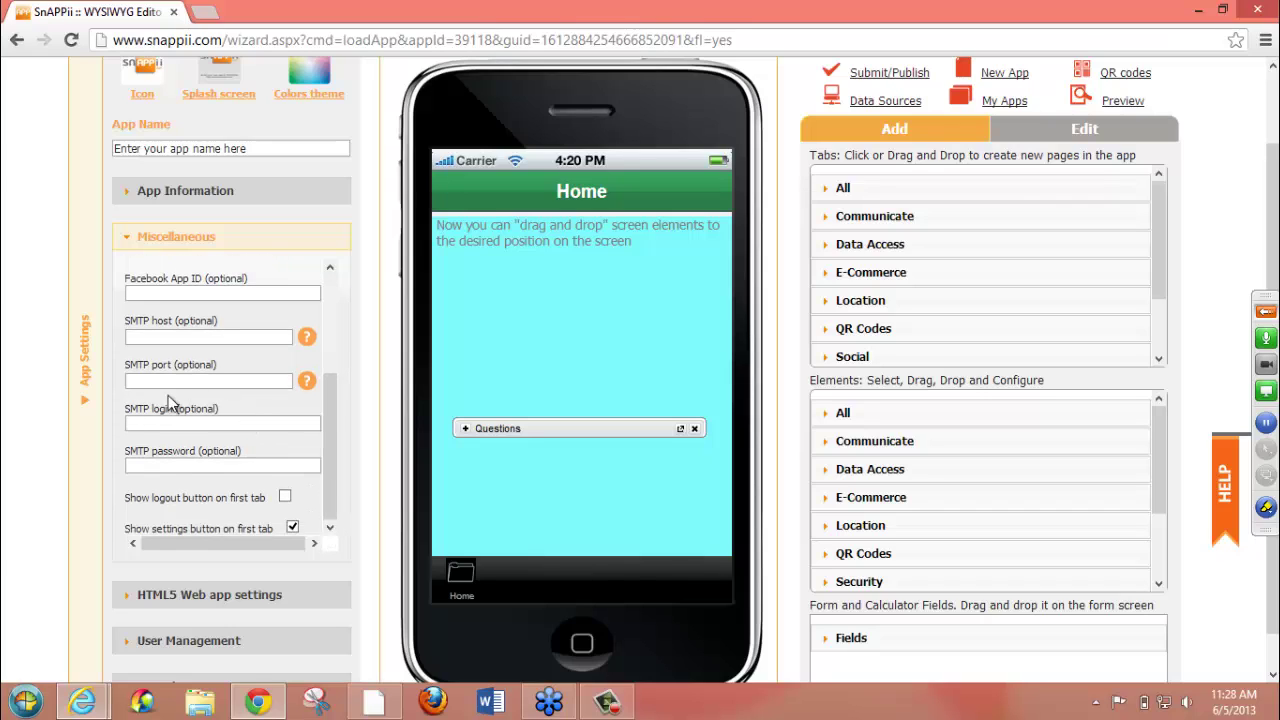
click(306, 382)
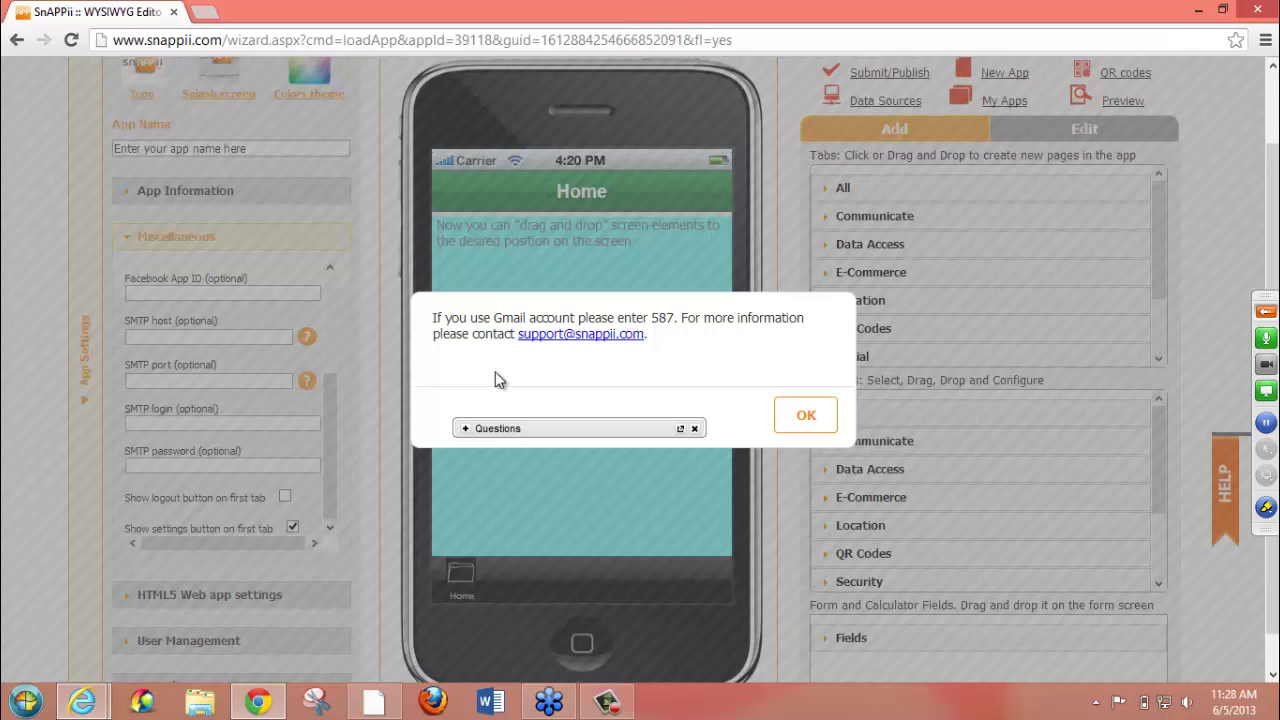
drag(547, 427, 774, 653)
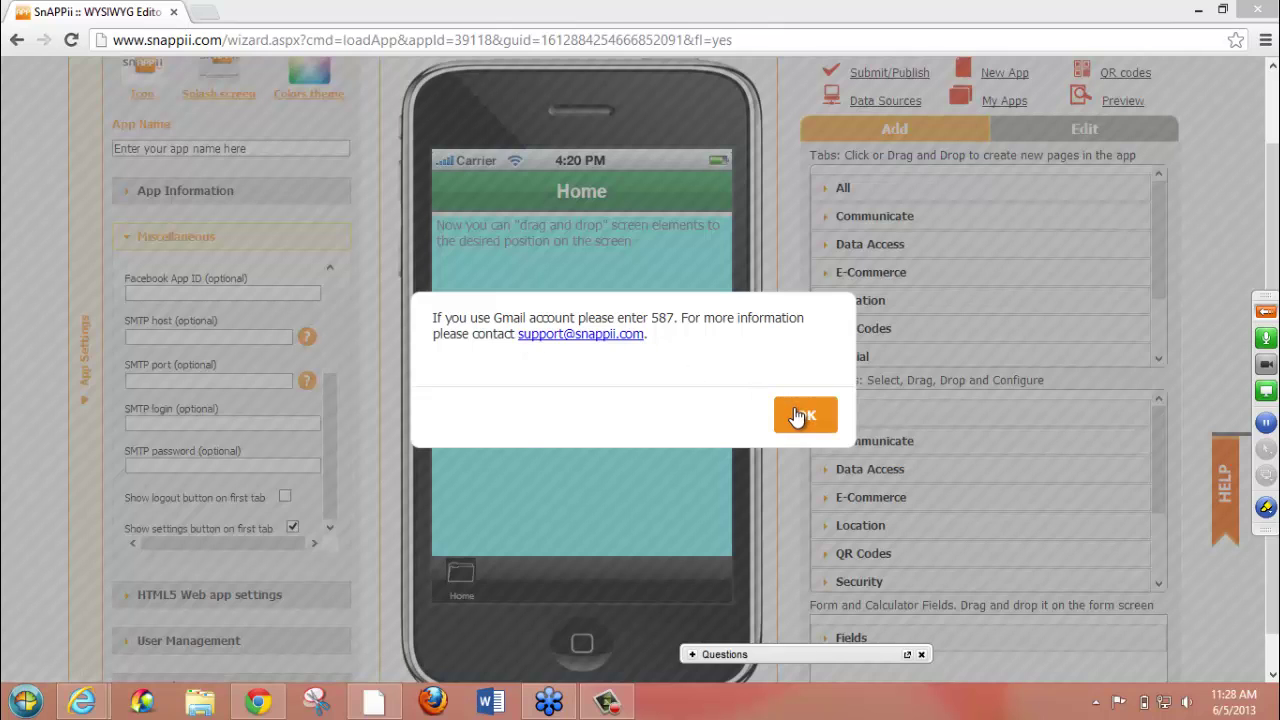
click(200, 594)
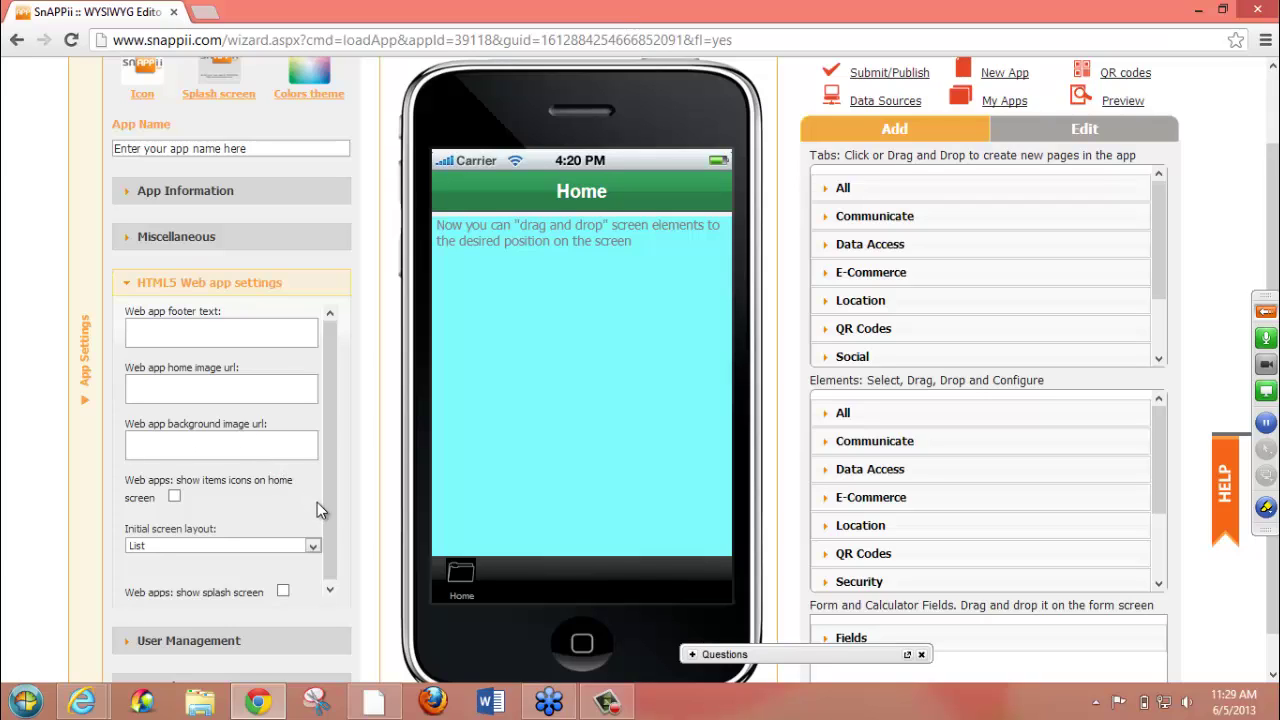
- Set the initial screen layout to 'Buttons - three columns' and expand User Management
click(315, 545)
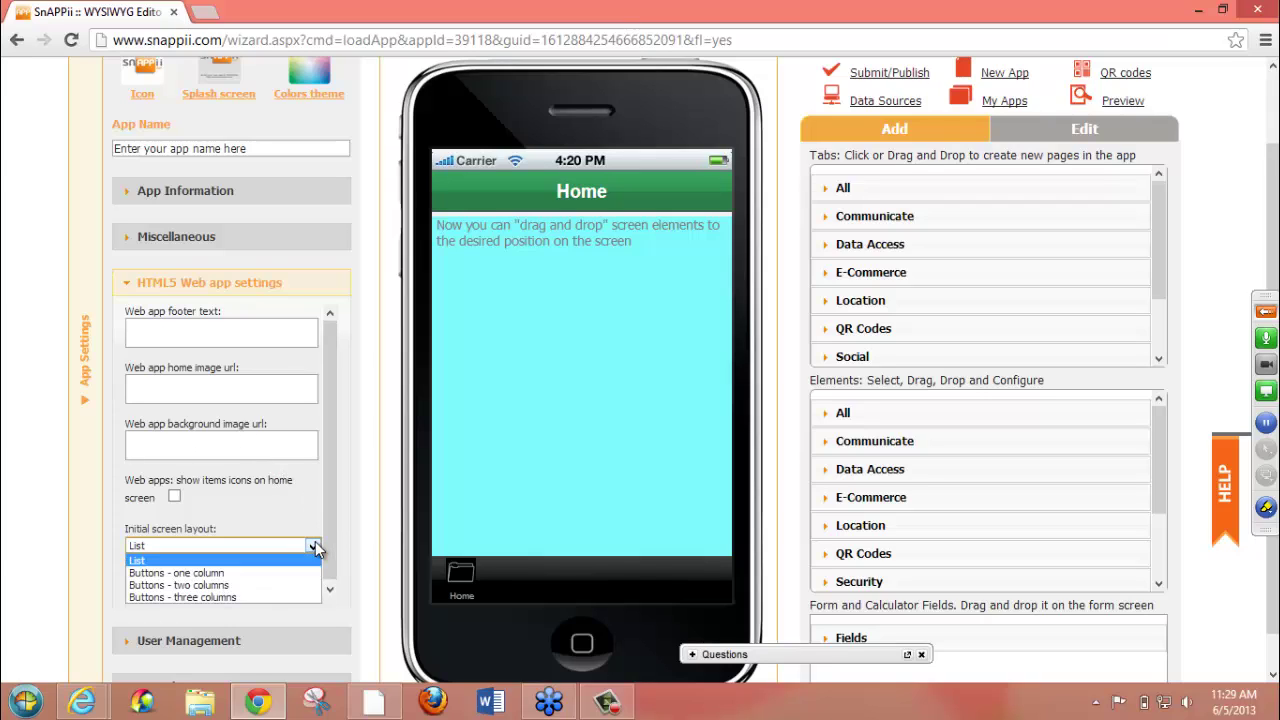
click(213, 598)
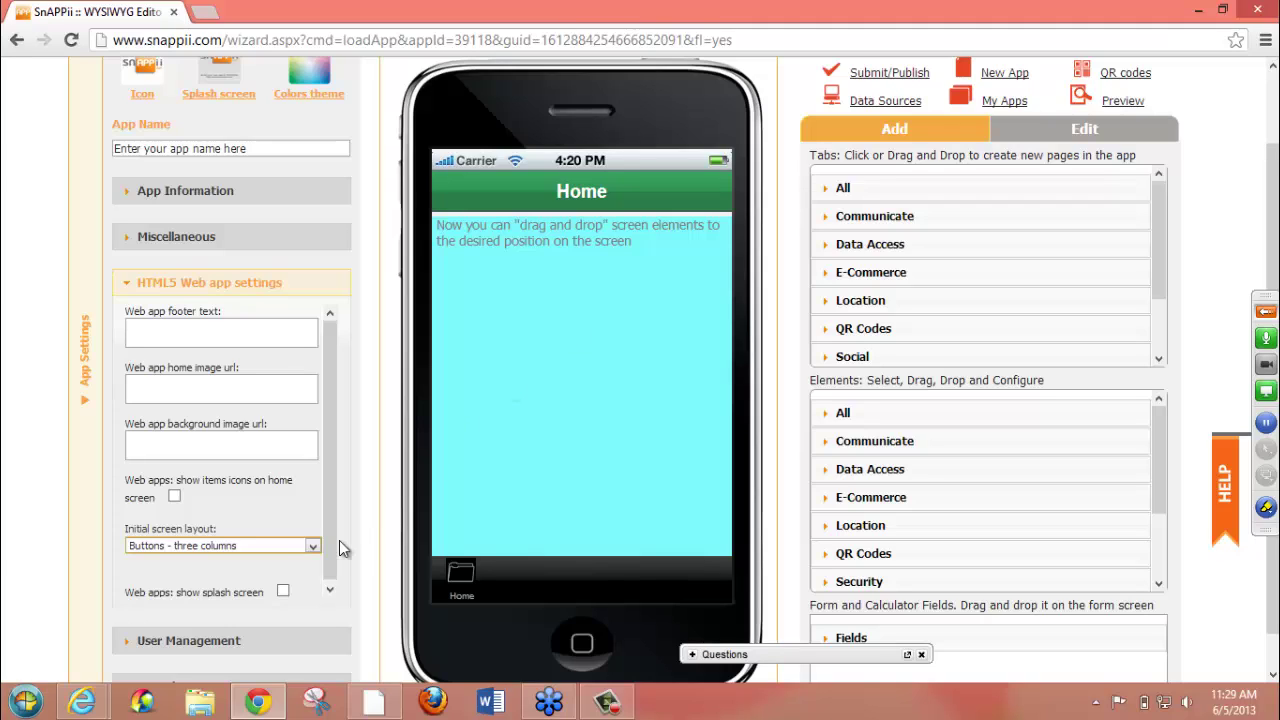
click(306, 550)
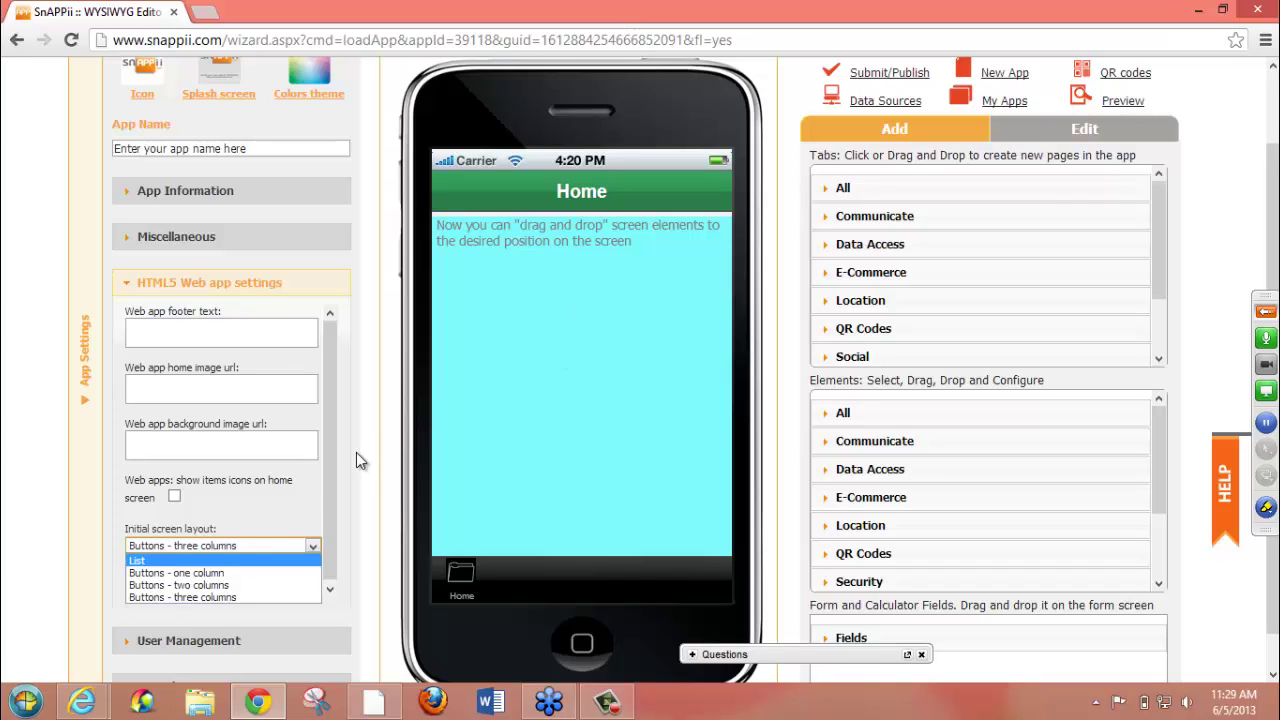
click(248, 526)
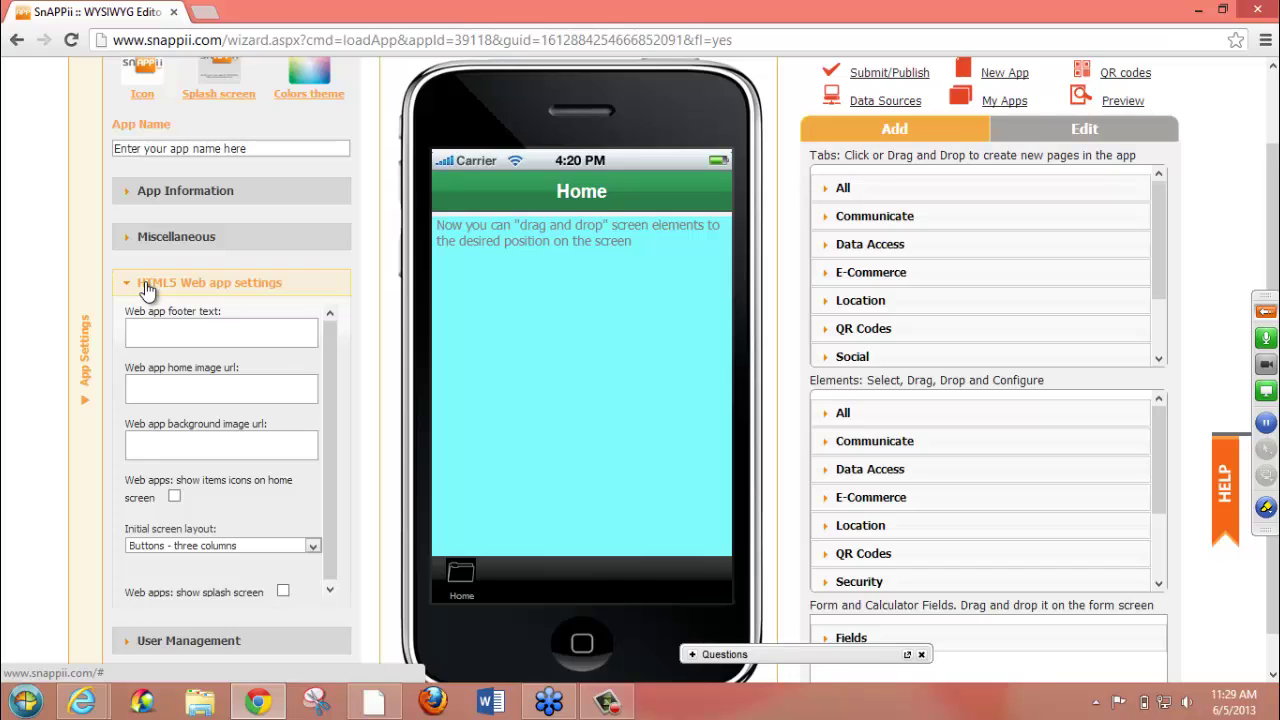
click(208, 640)
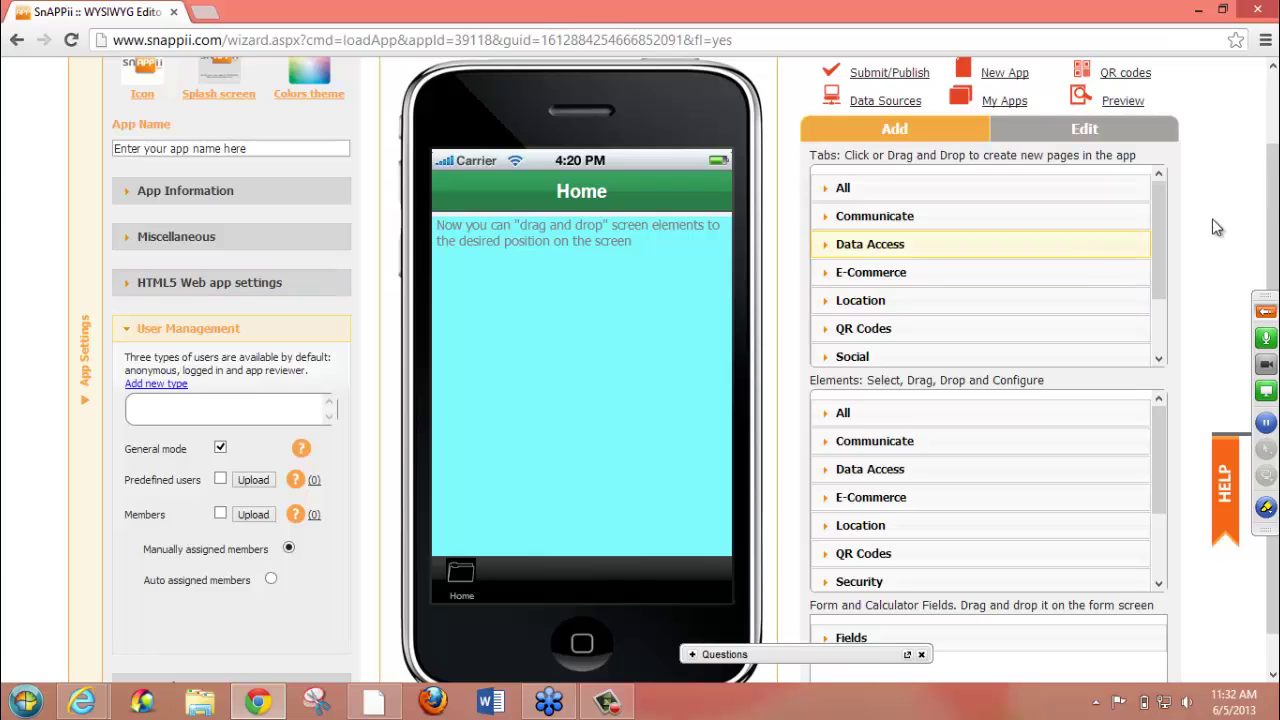
scroll(1274, 366, down, 1)
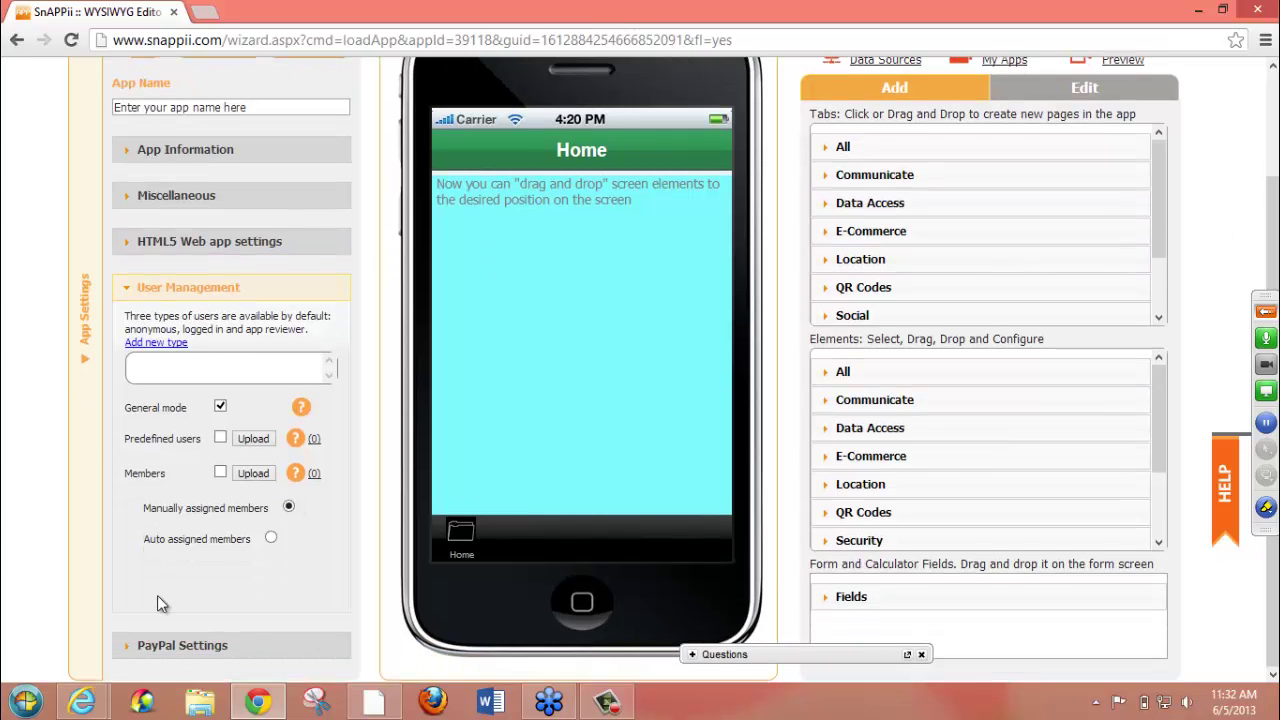
click(166, 645)
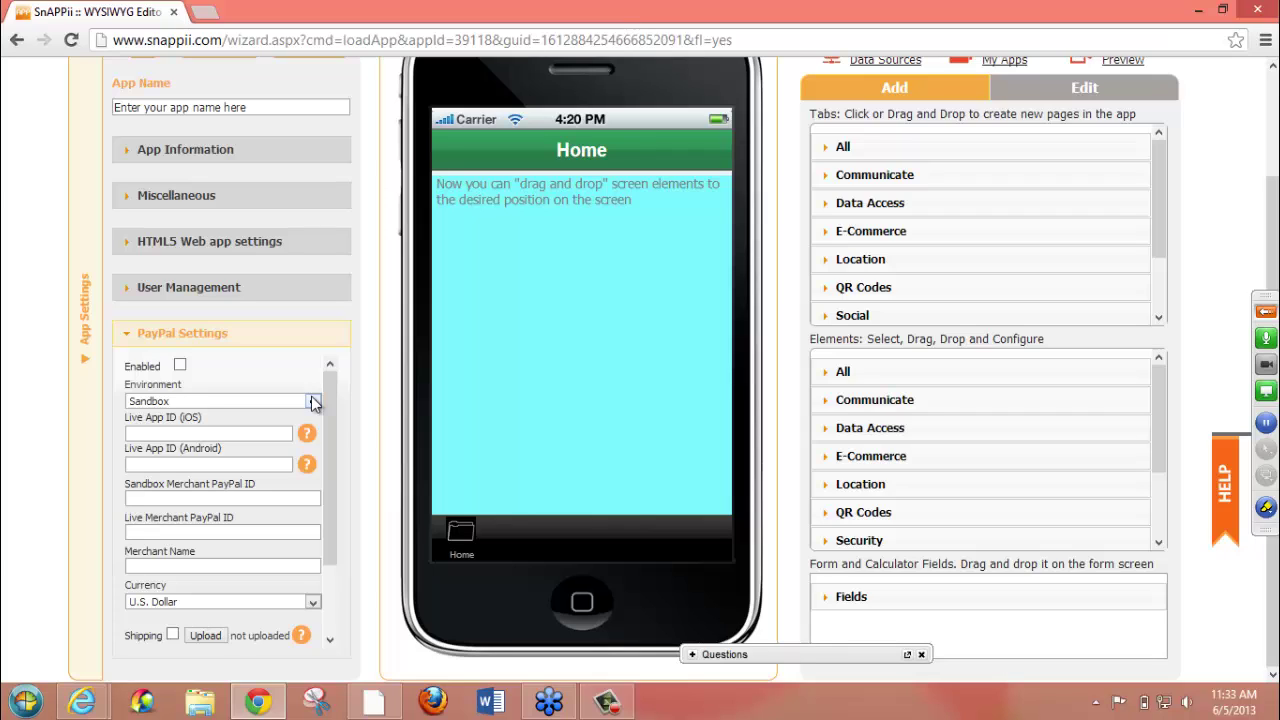
click(311, 401)
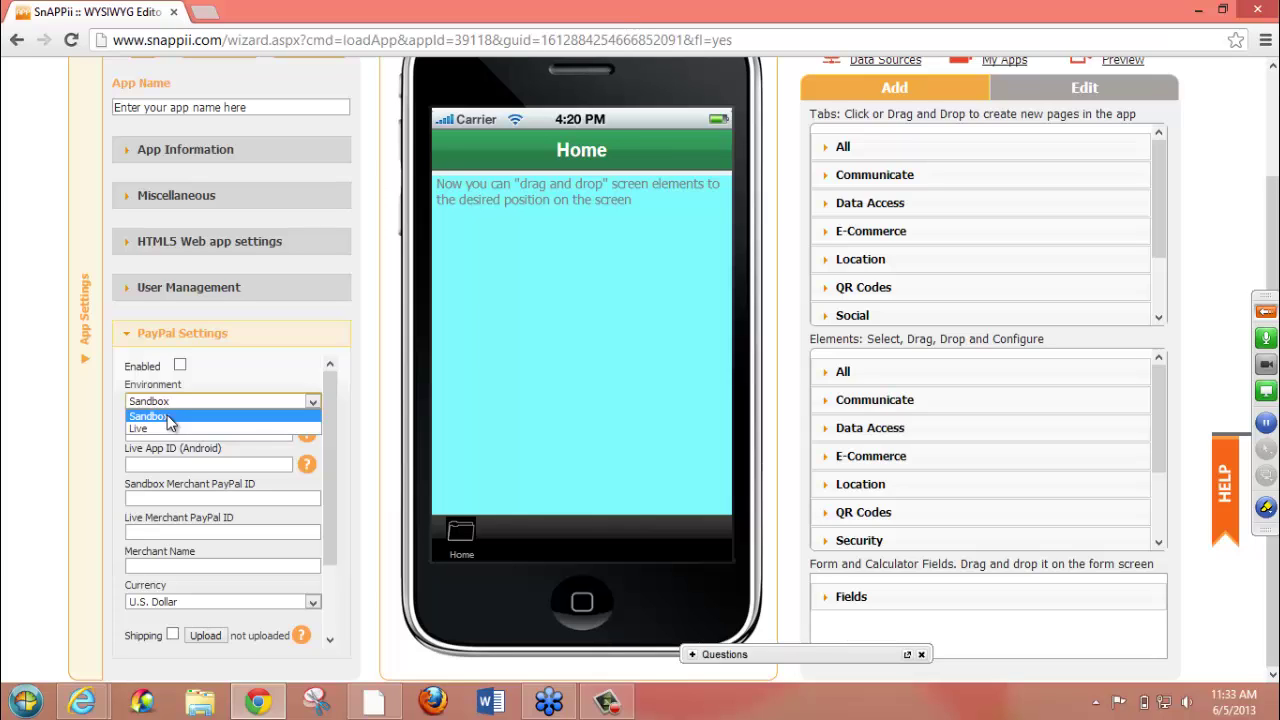
click(249, 382)
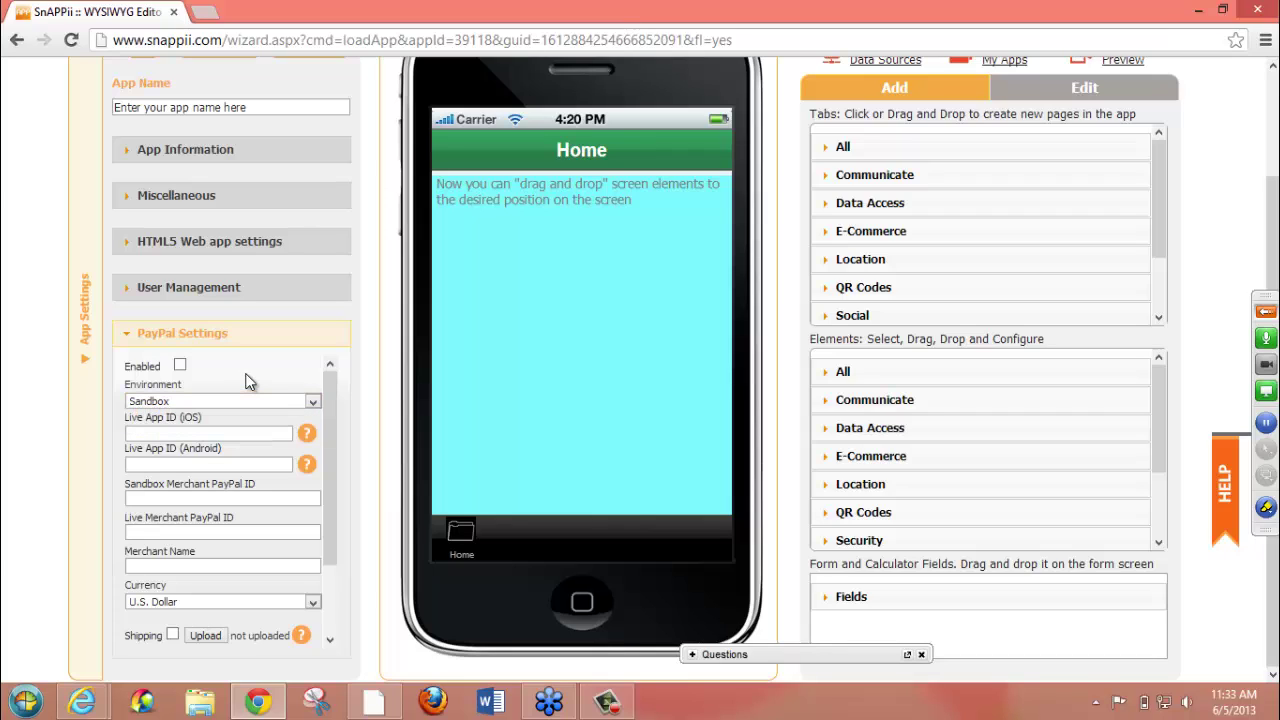
click(312, 401)
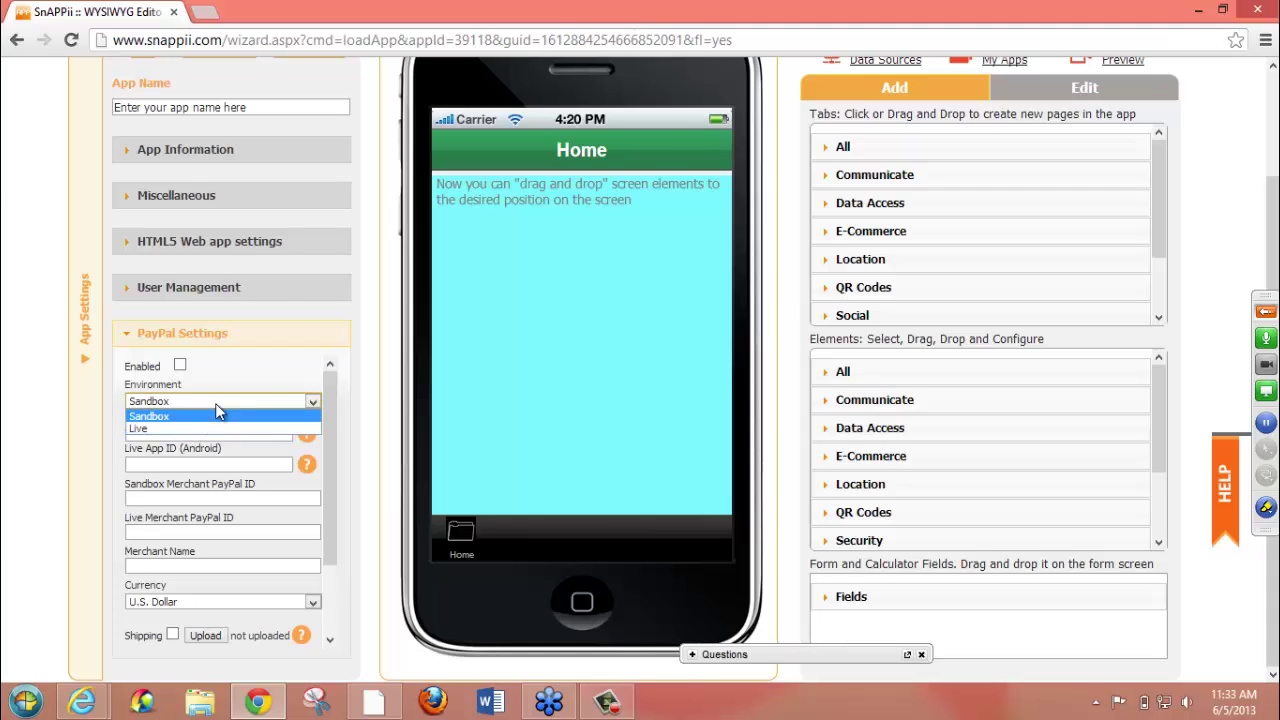
click(255, 367)
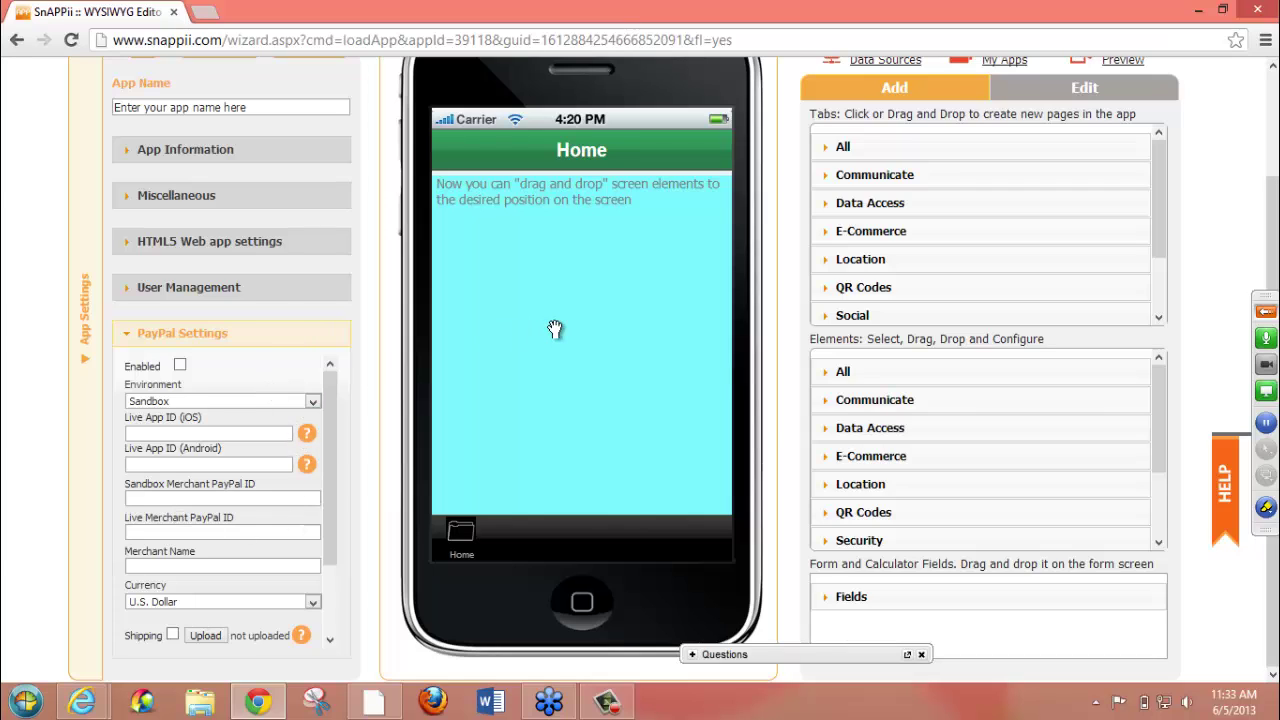
- Scroll to the editor header and expand the All category in the Tabs panel
click(1275, 93)
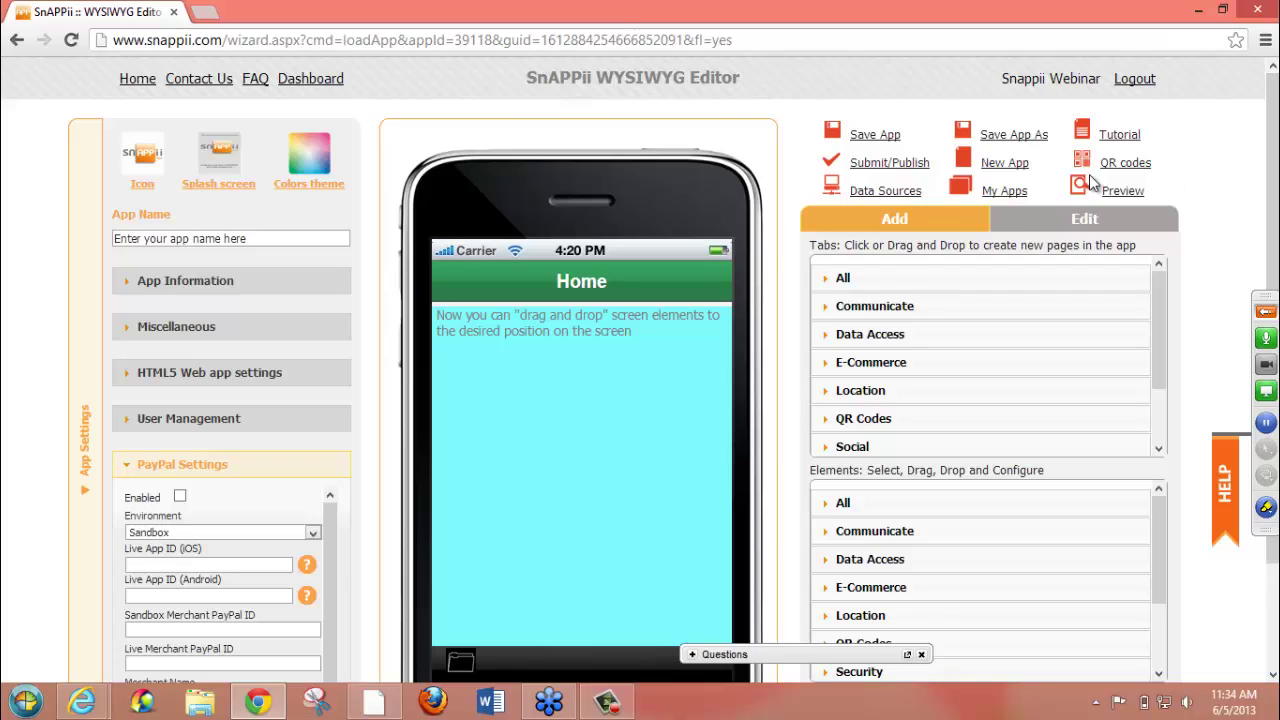
click(860, 272)
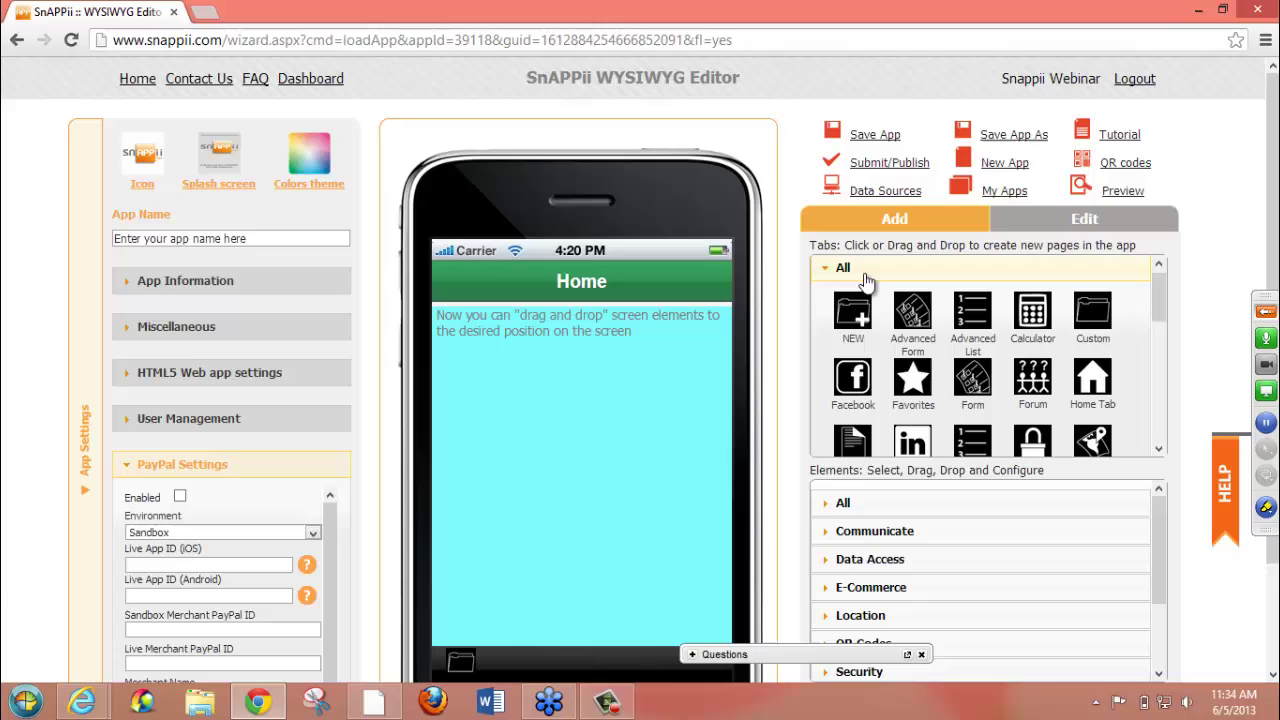
click(849, 502)
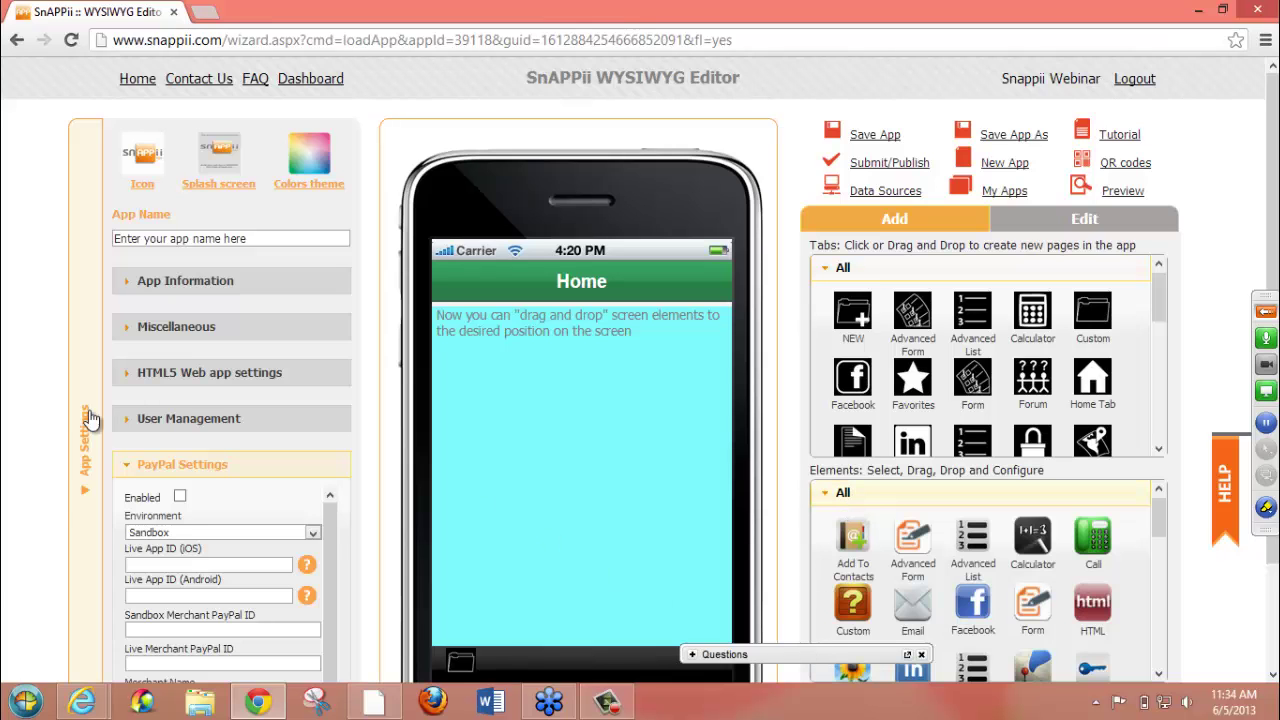
click(82, 492)
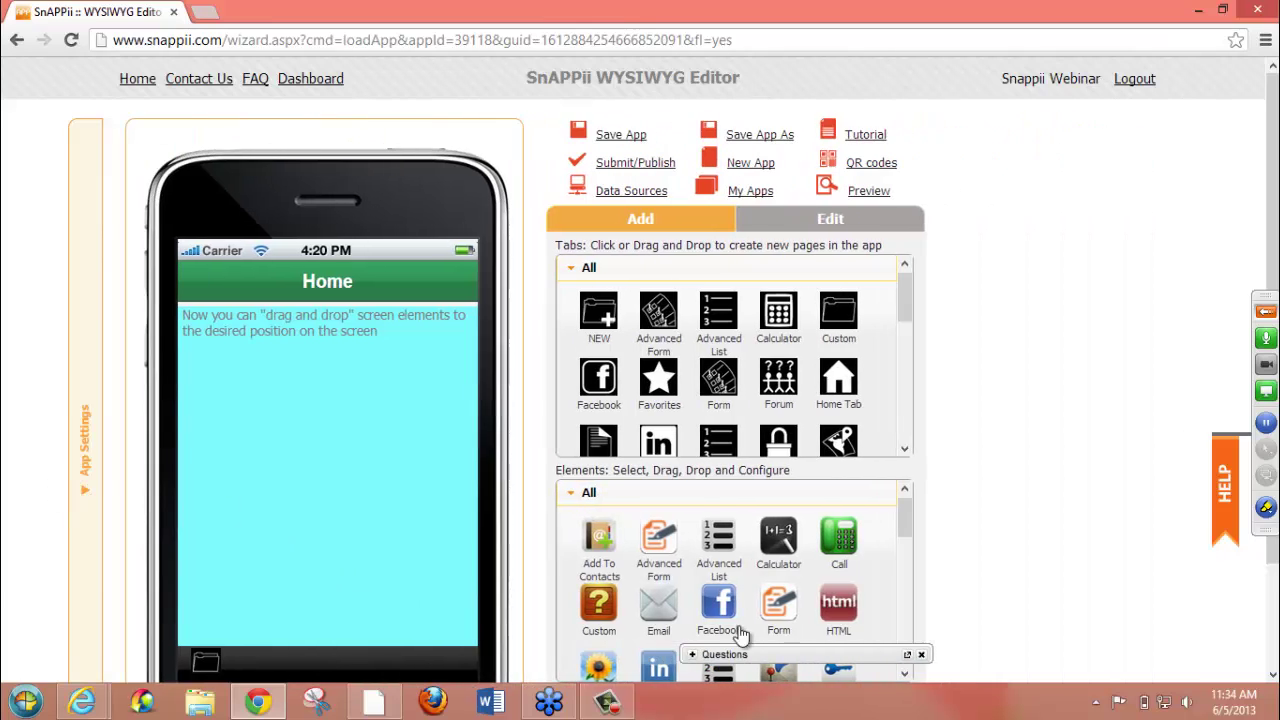
drag(632, 640, 116, 534)
click(42, 543)
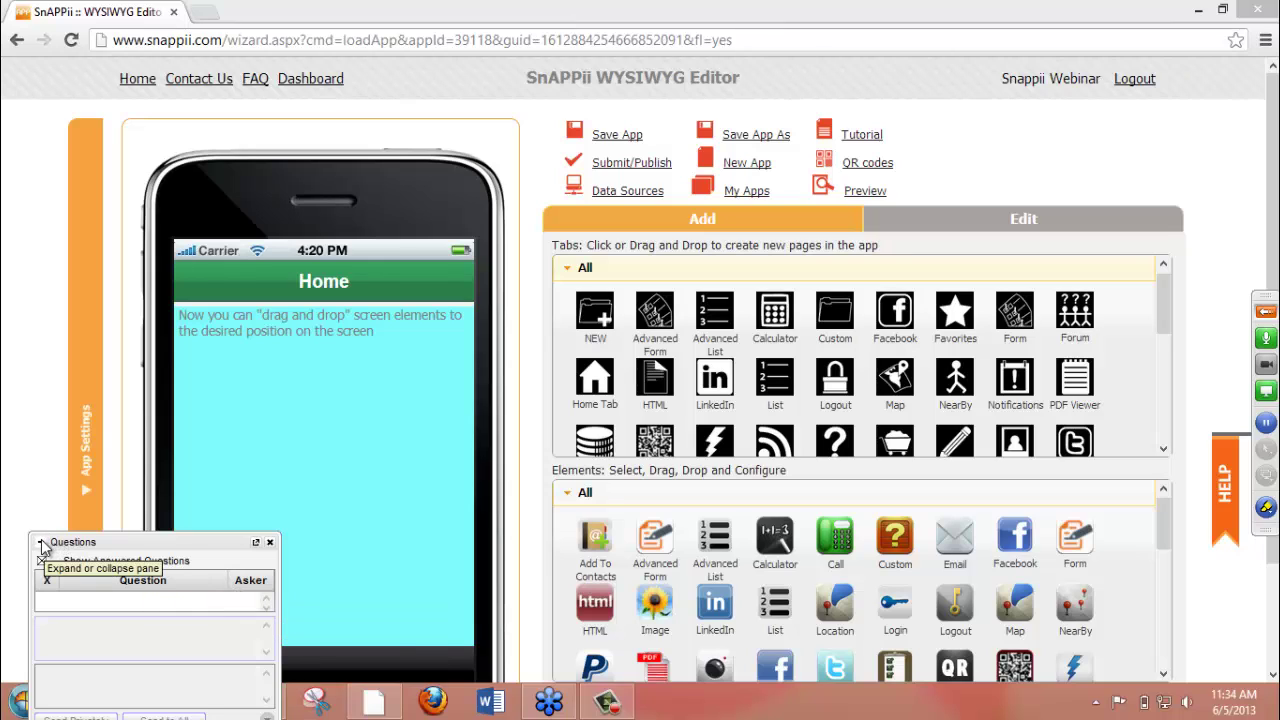
click(42, 543)
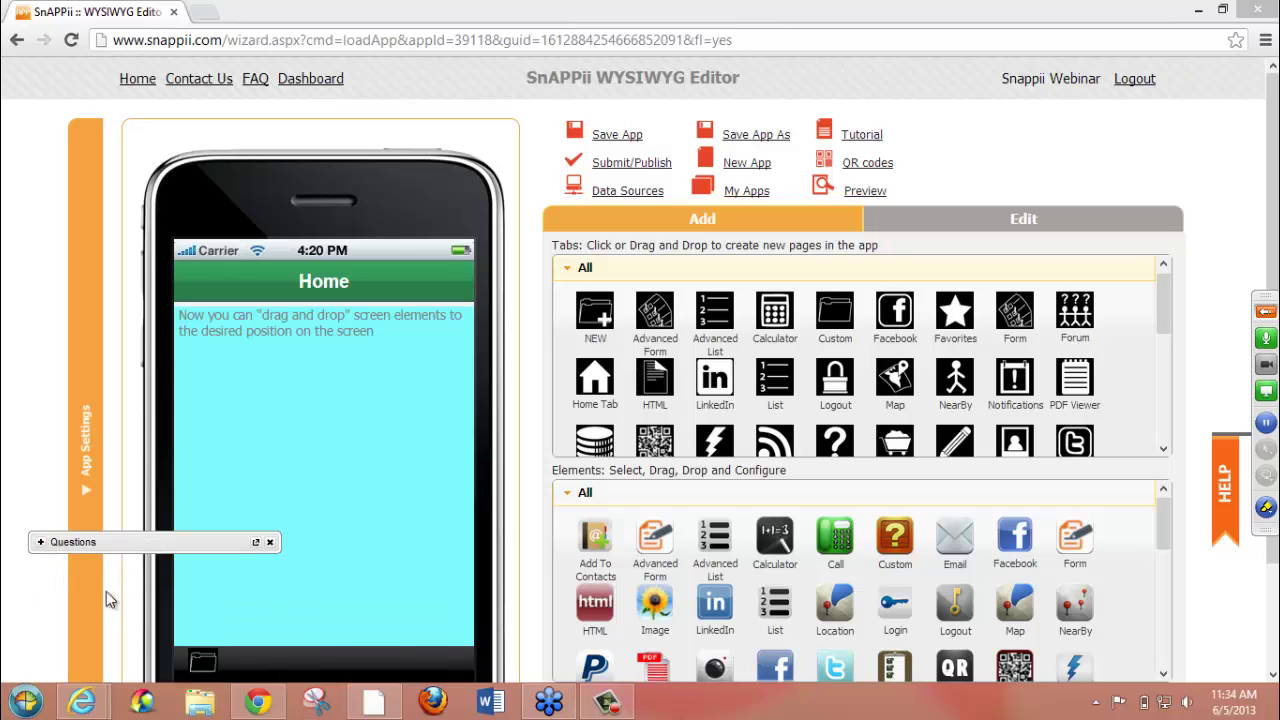
drag(160, 545, 67, 657)
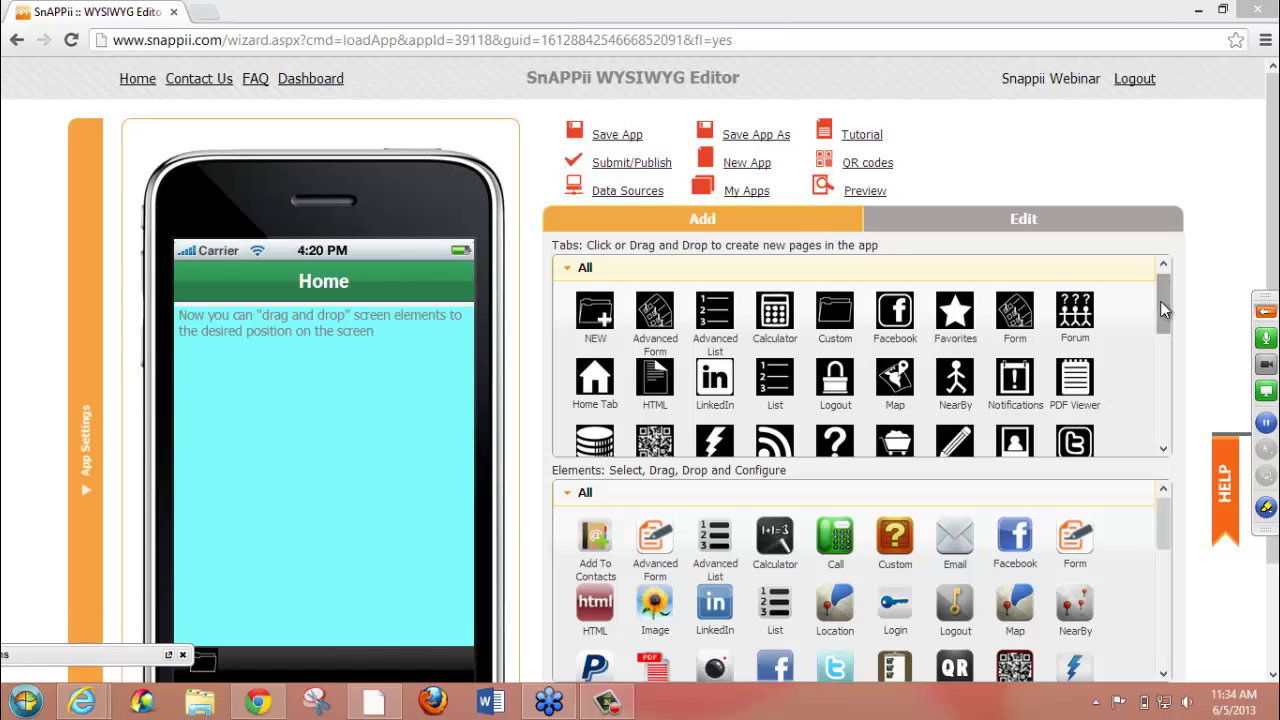
mouse_move(1161, 302)
mouse_down()
mouse_move(1161, 362)
mouse_move(1160, 281)
mouse_up()
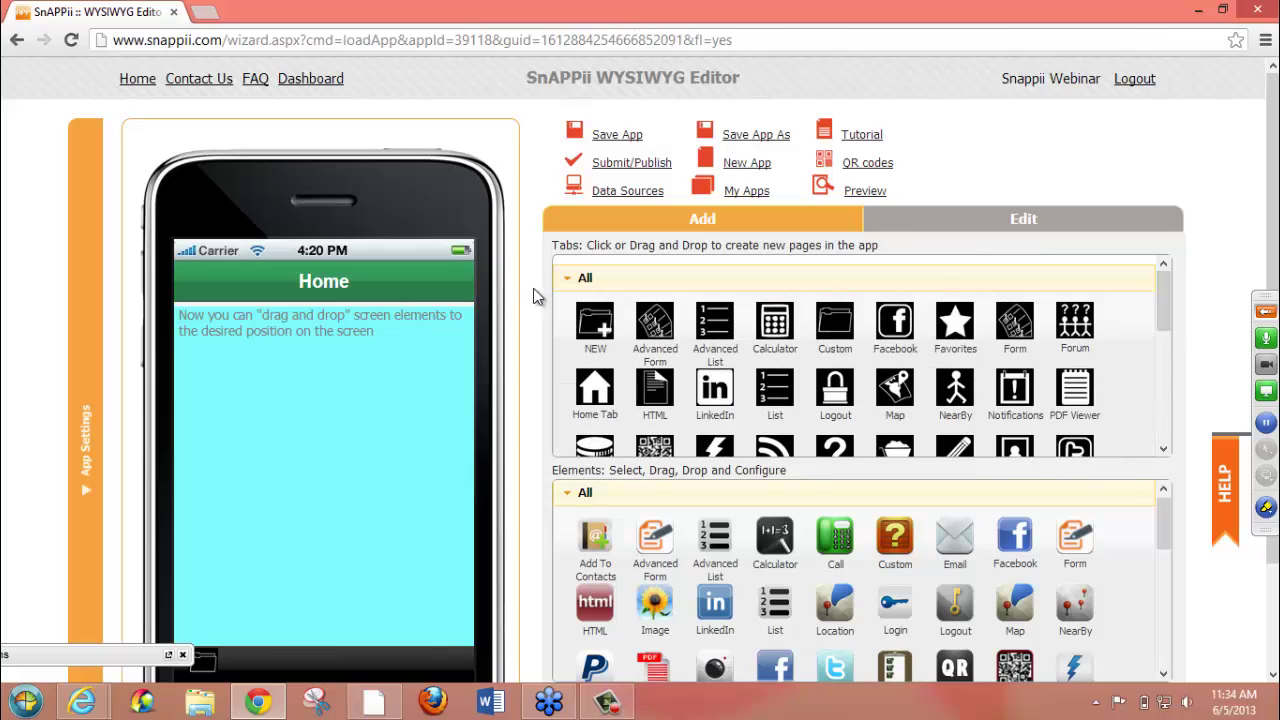
click(567, 280)
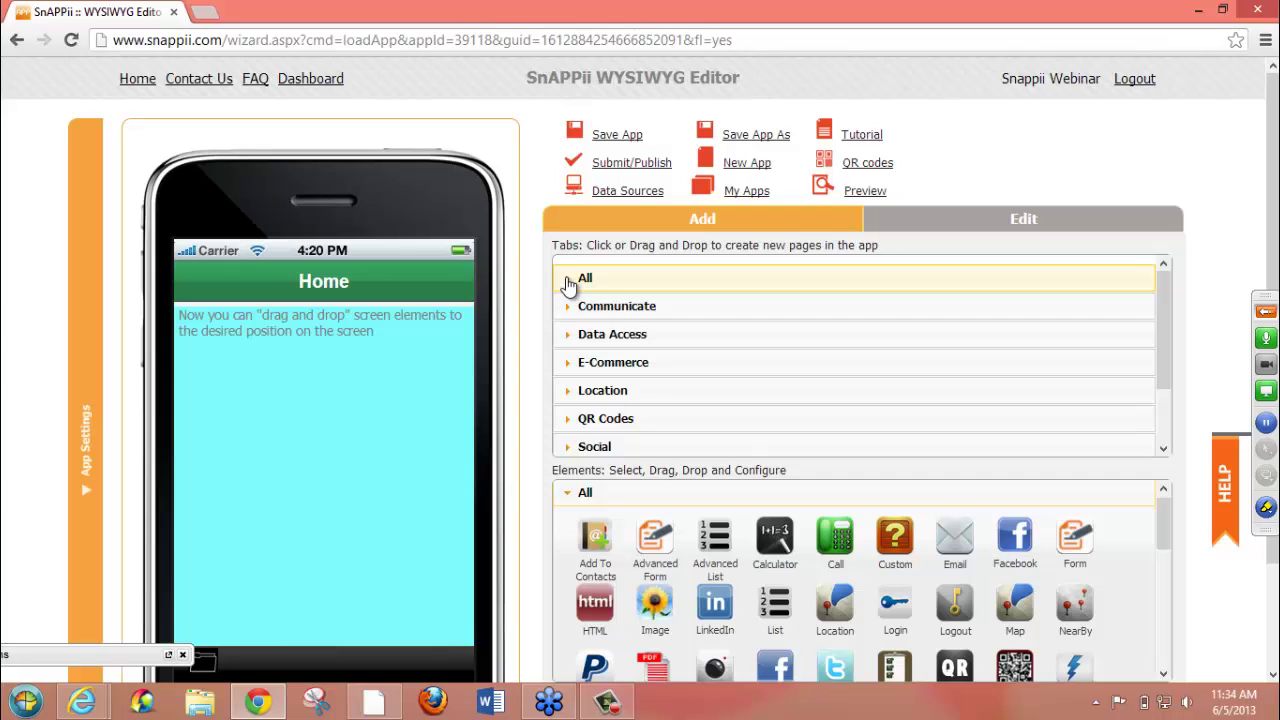
click(584, 282)
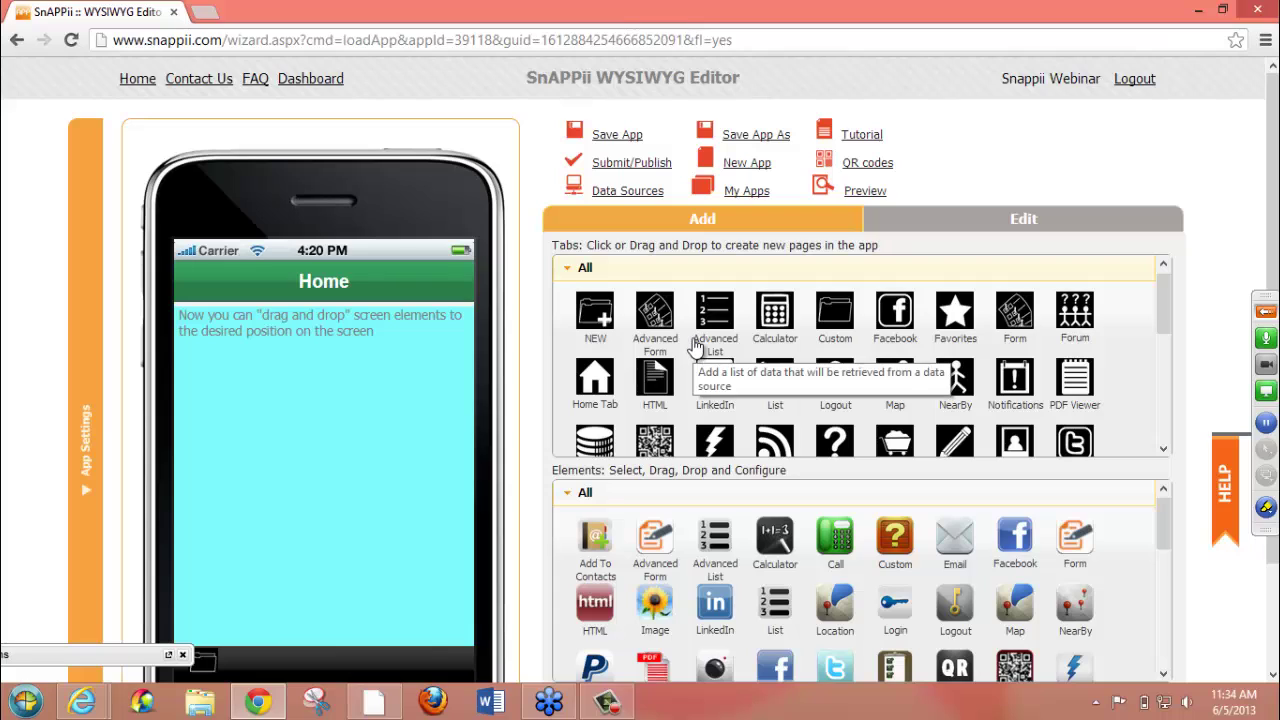
click(578, 270)
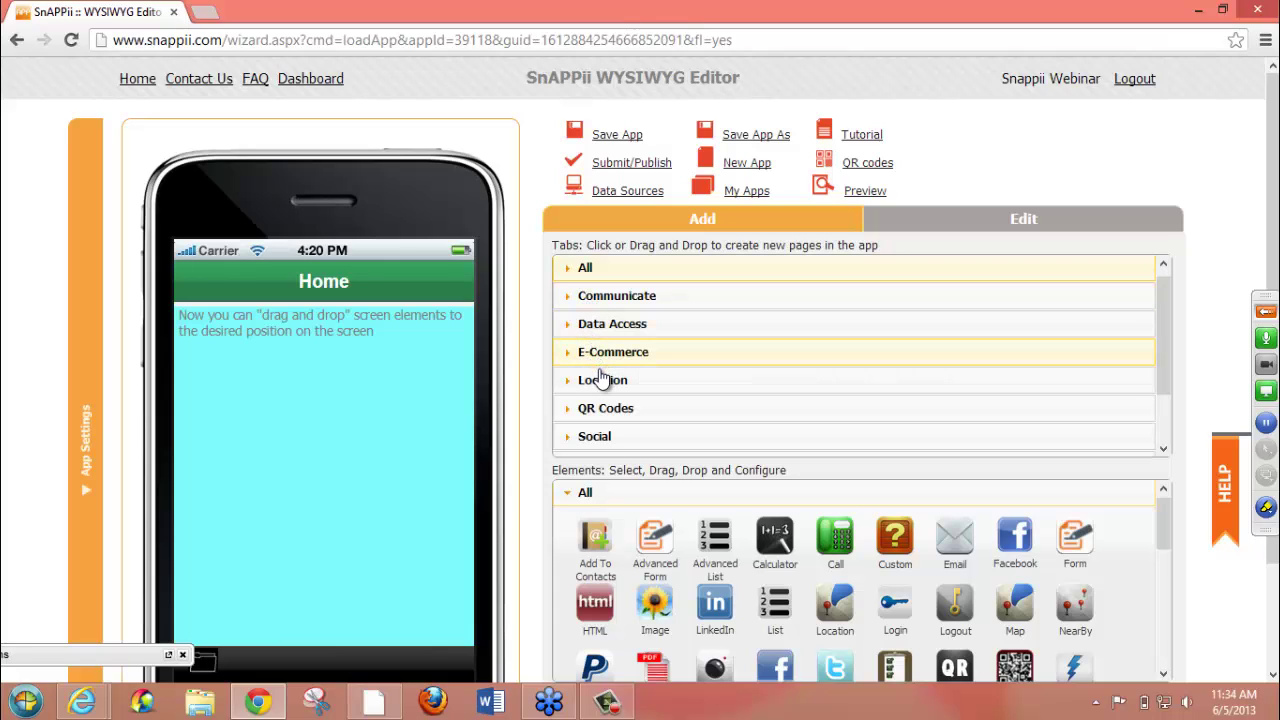
click(595, 437)
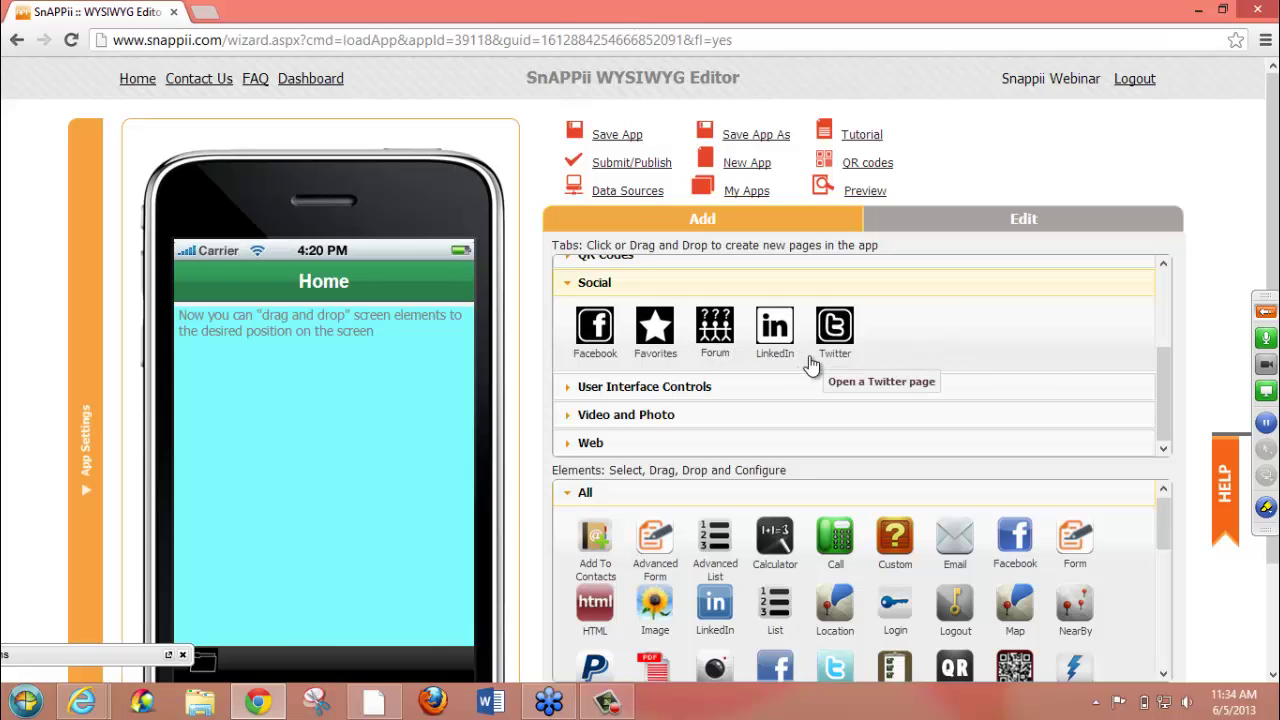
click(568, 284)
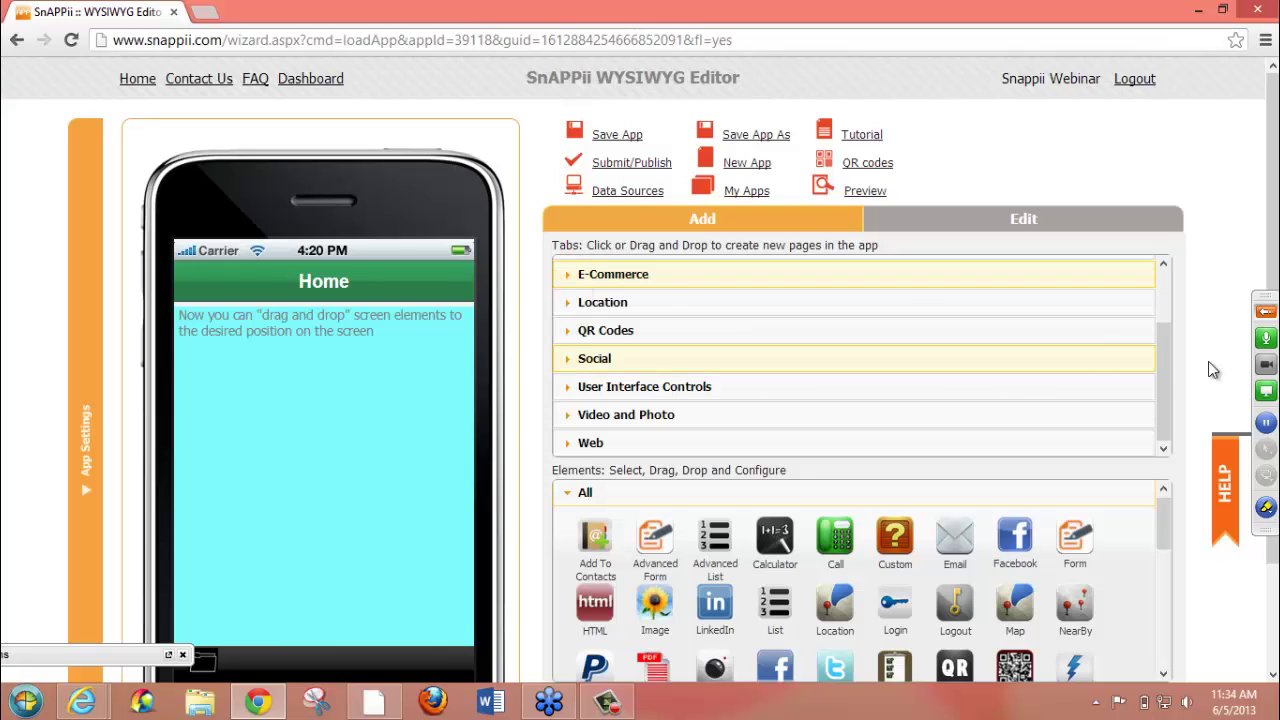
scroll(1146, 310, up, 2)
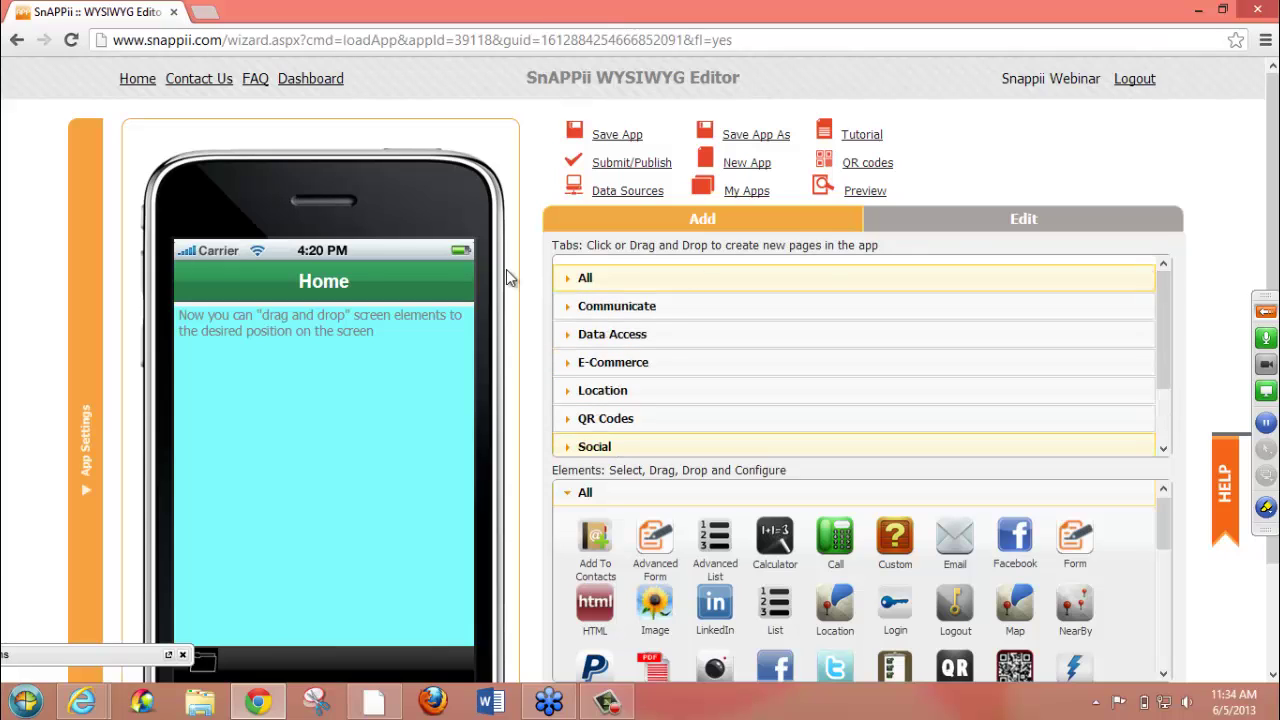
click(598, 277)
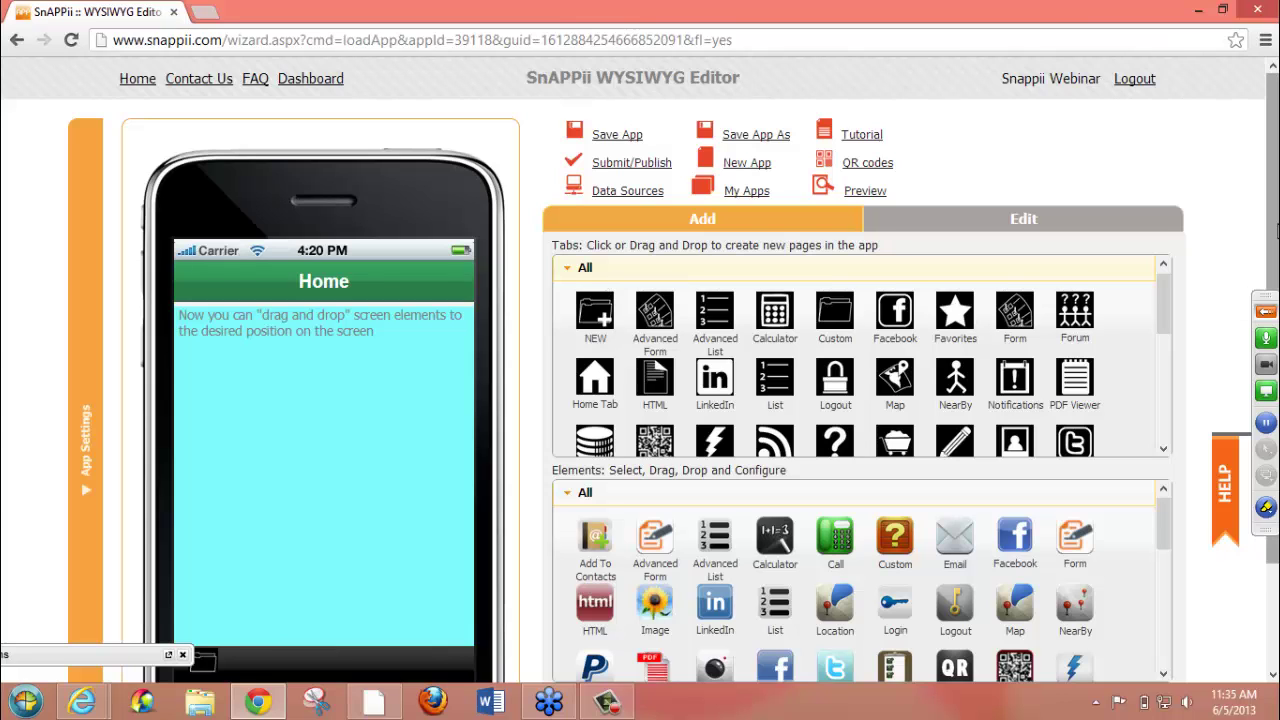
drag(1276, 230, 1276, 334)
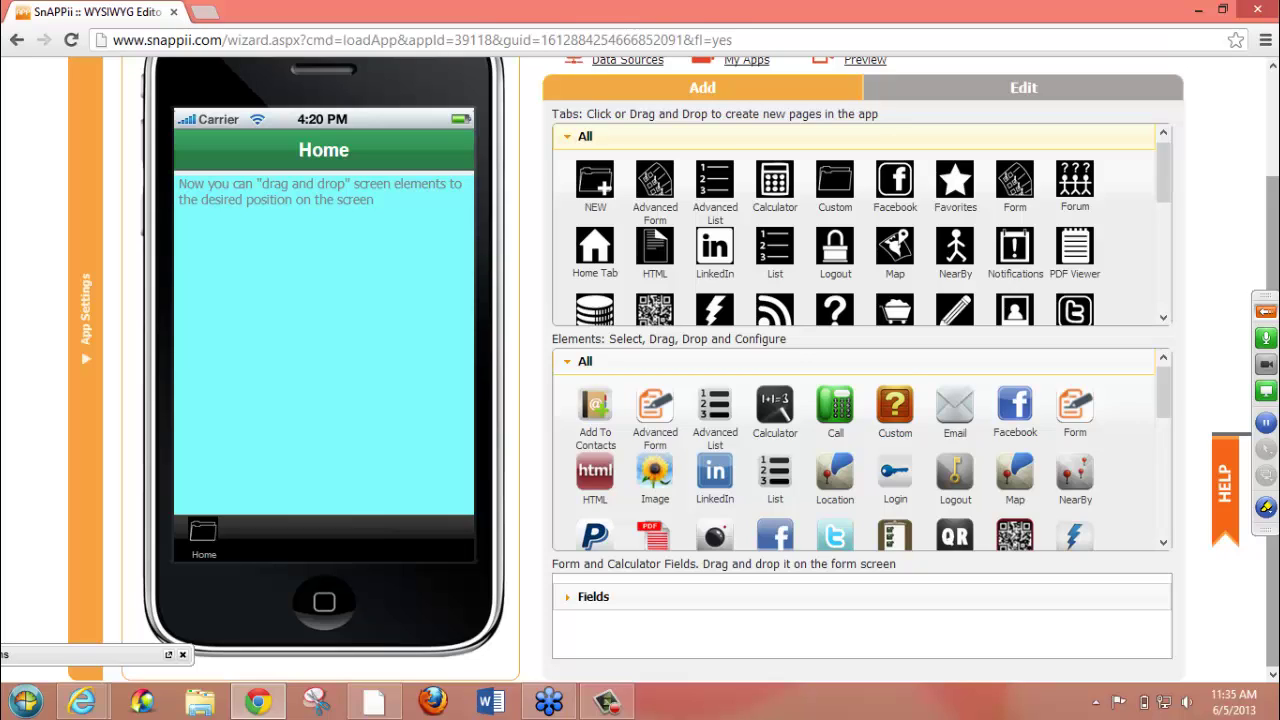
click(623, 146)
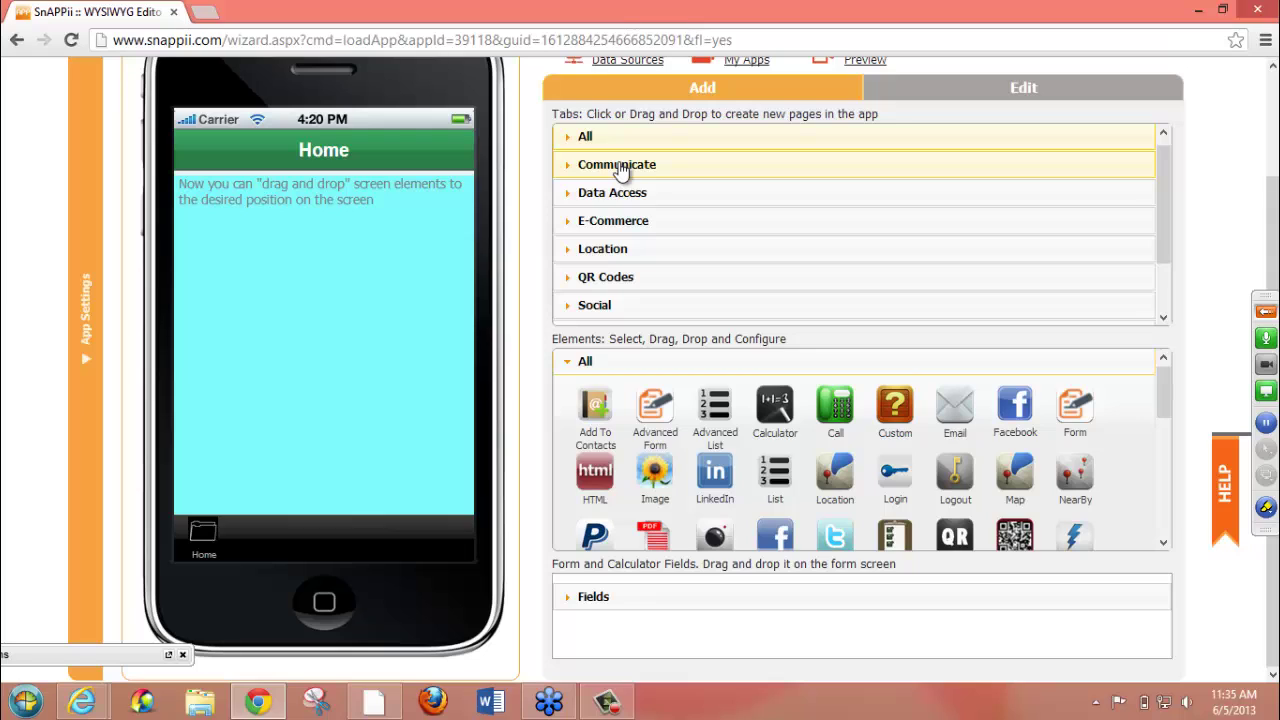
click(620, 166)
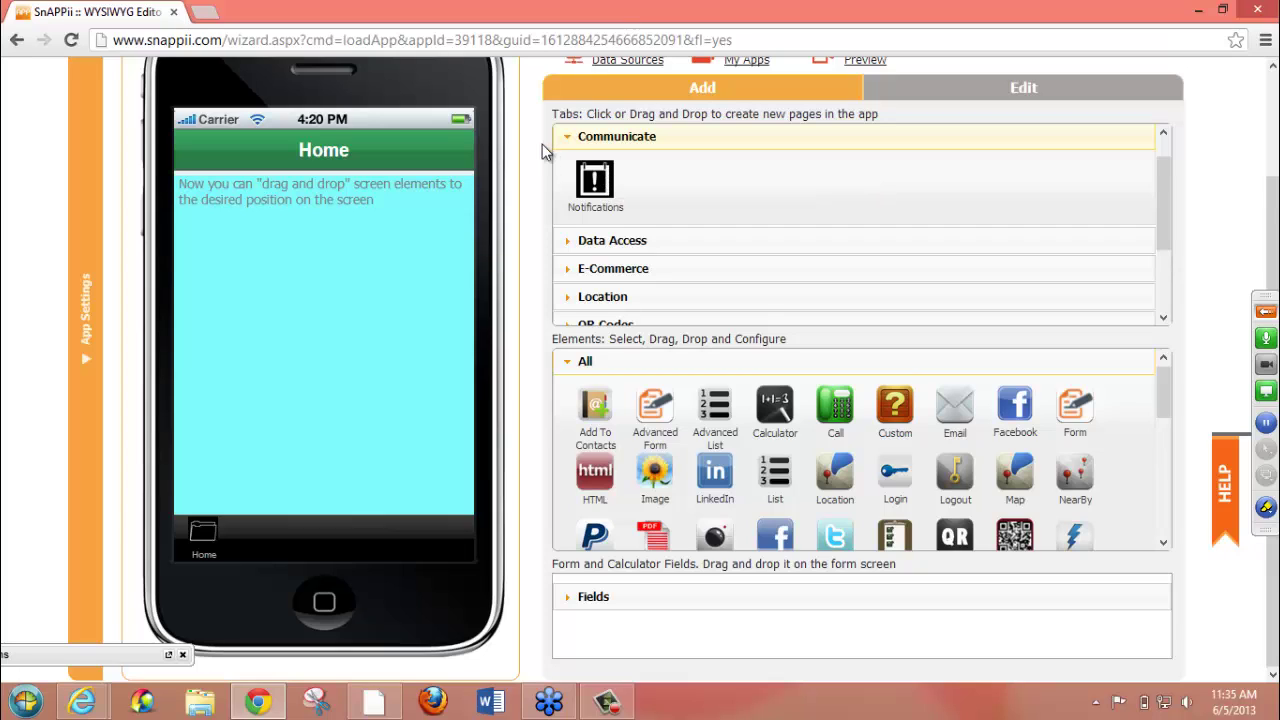
click(594, 145)
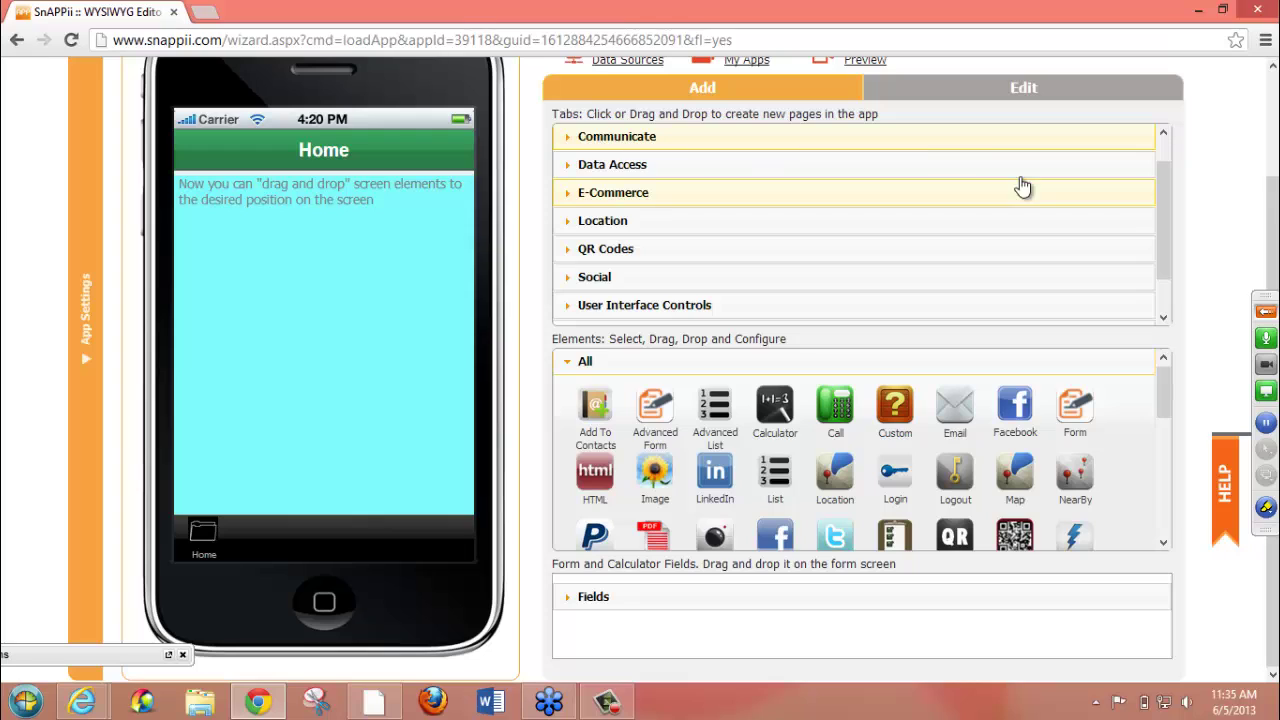
scroll(1160, 212, up, 1)
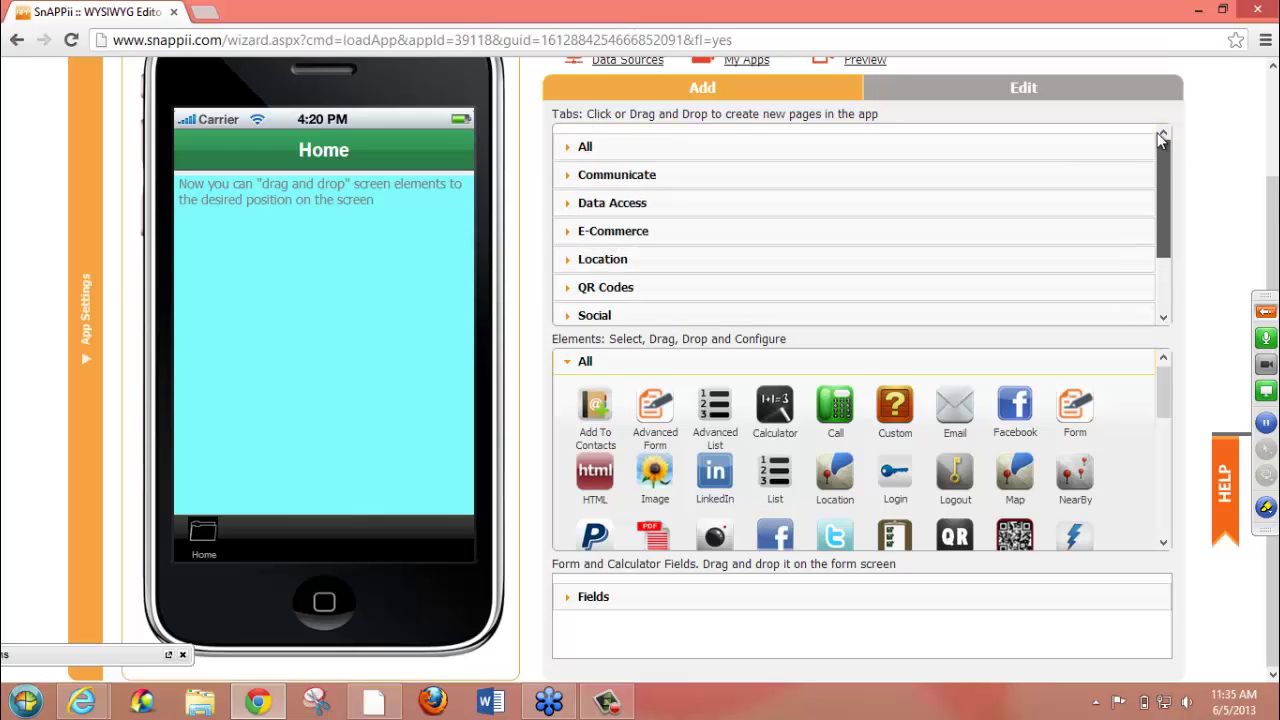
click(707, 146)
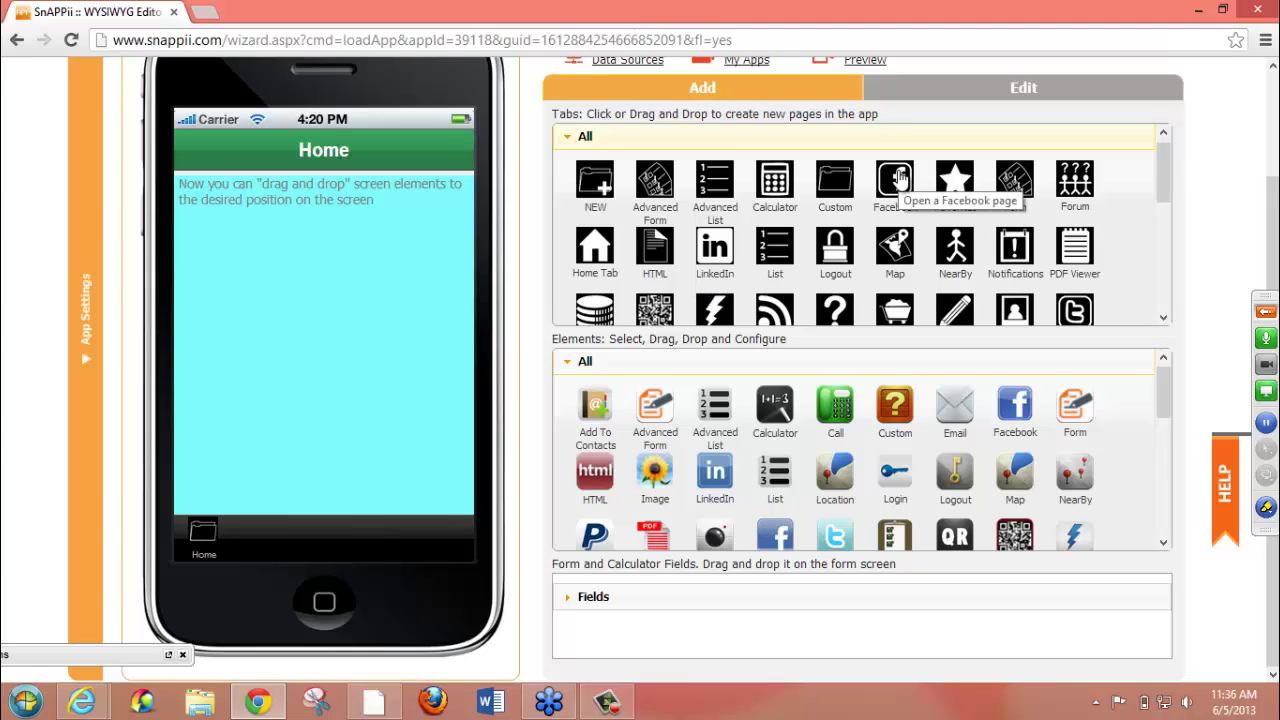
- Add a Facebook tab beside Home and check its Title and Tab Name read 'Facebook'
drag(898, 178, 263, 542)
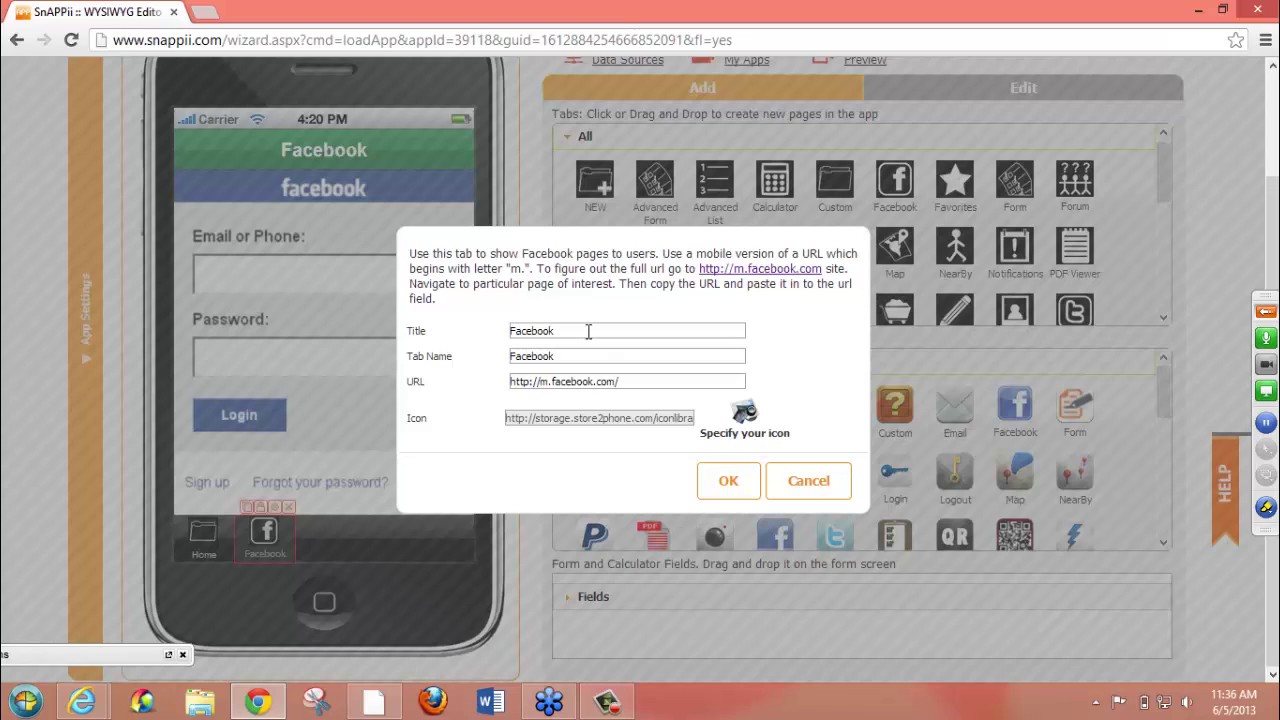
drag(588, 331, 484, 331)
drag(572, 355, 475, 351)
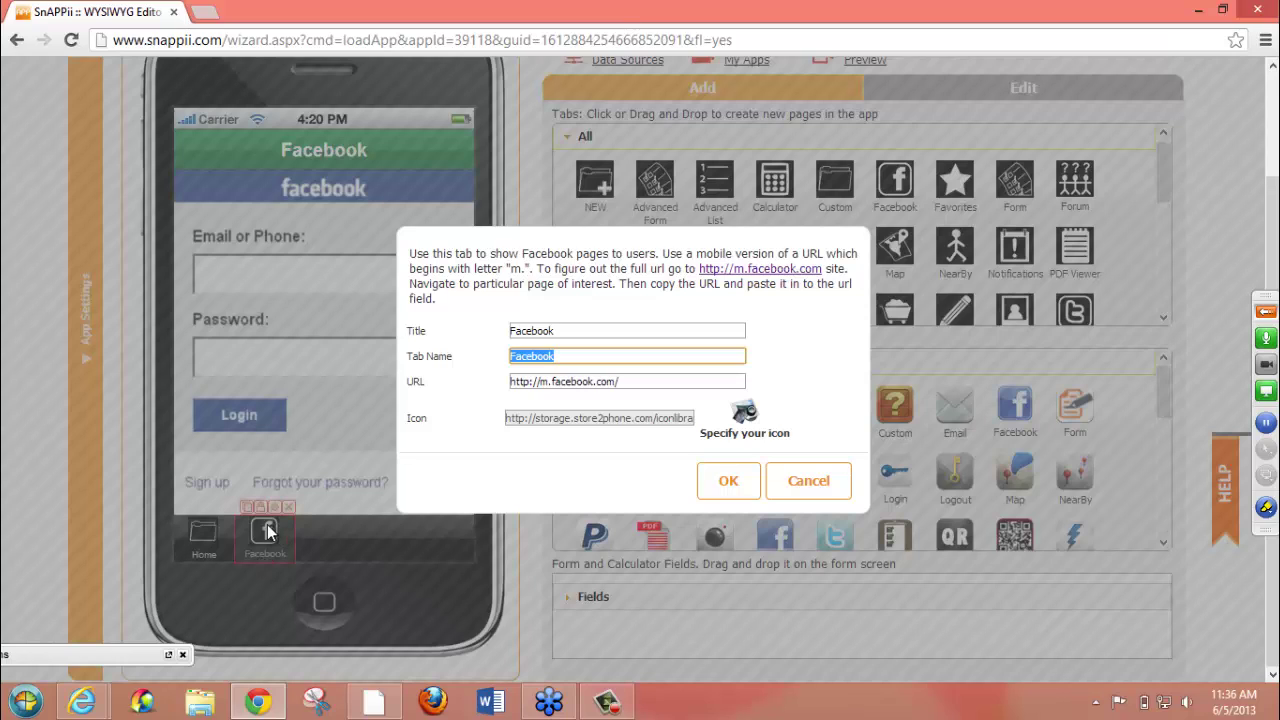
click(652, 386)
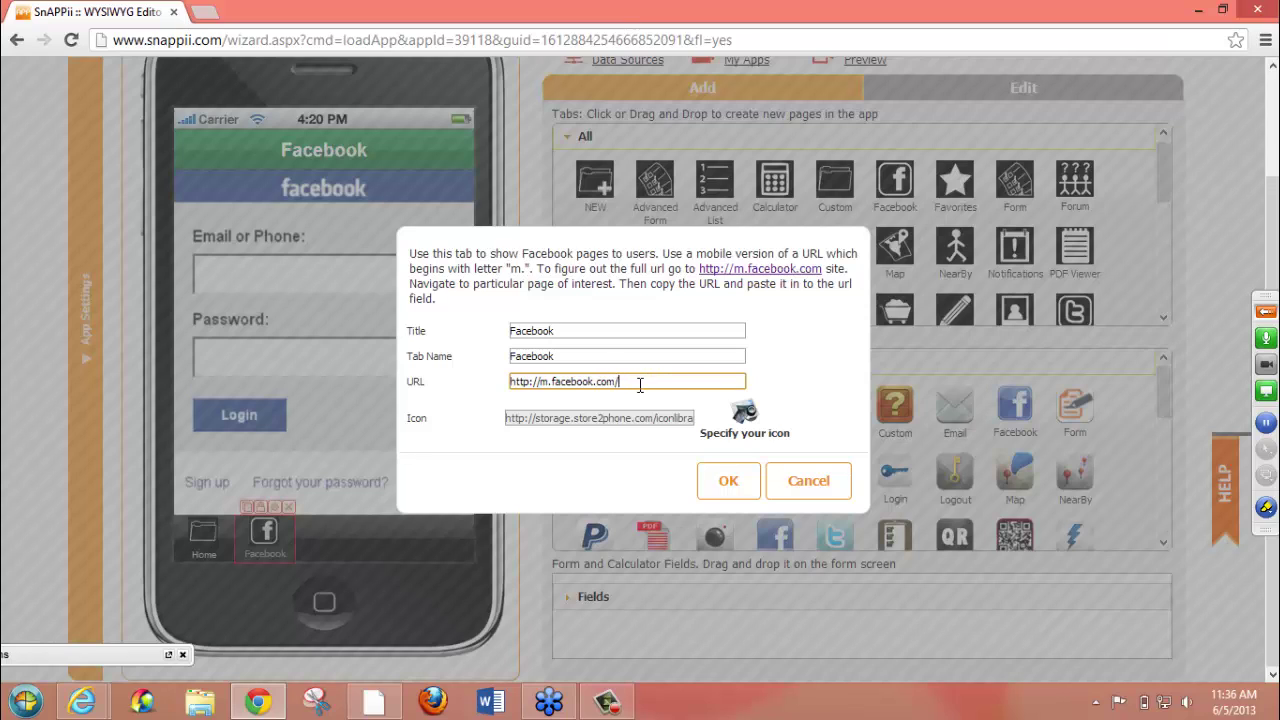
mouse_move(640, 385)
mouse_down()
mouse_move(471, 383)
mouse_move(664, 378)
mouse_up()
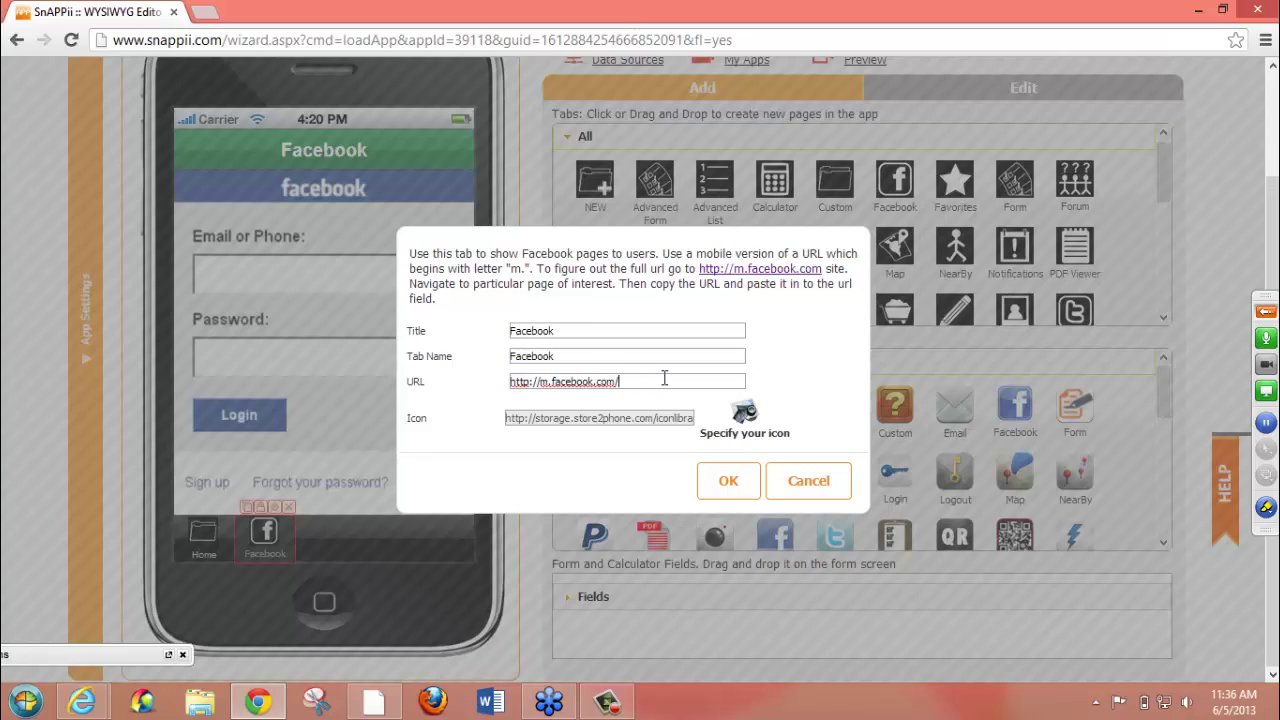
click(664, 378)
key(ctrl+minus)
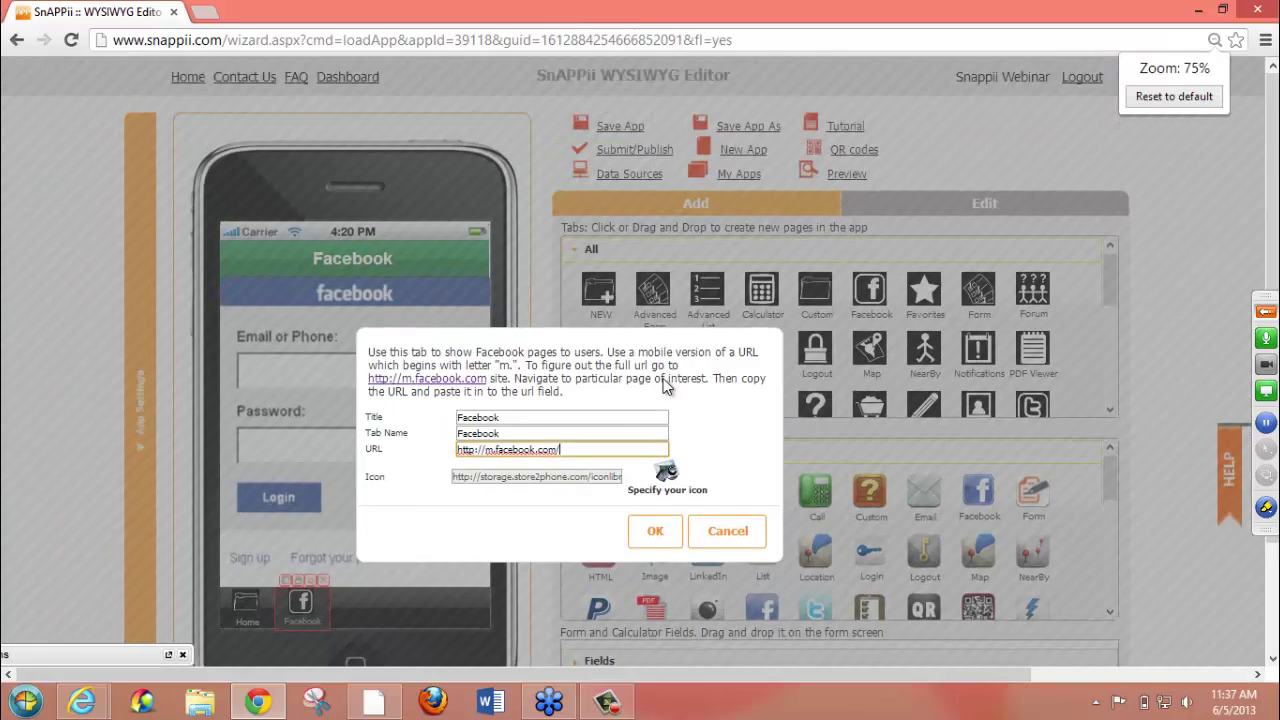
key(ctrl+minus)
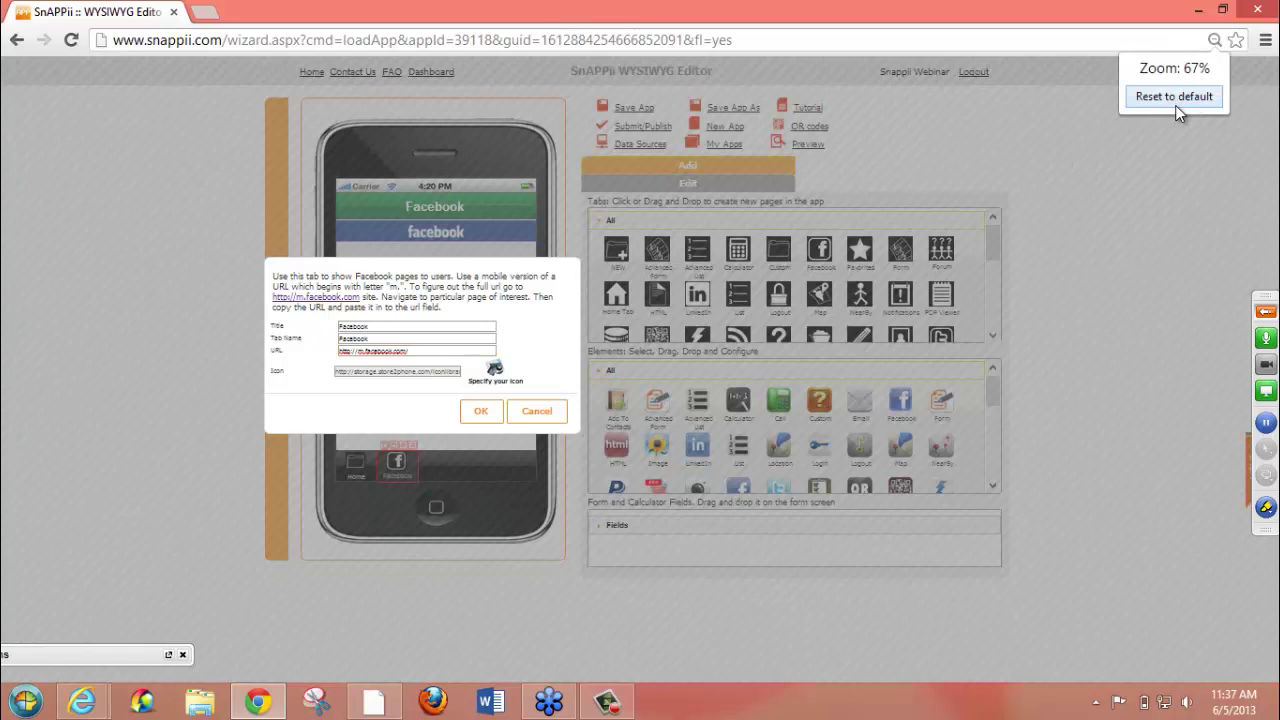
click(1175, 99)
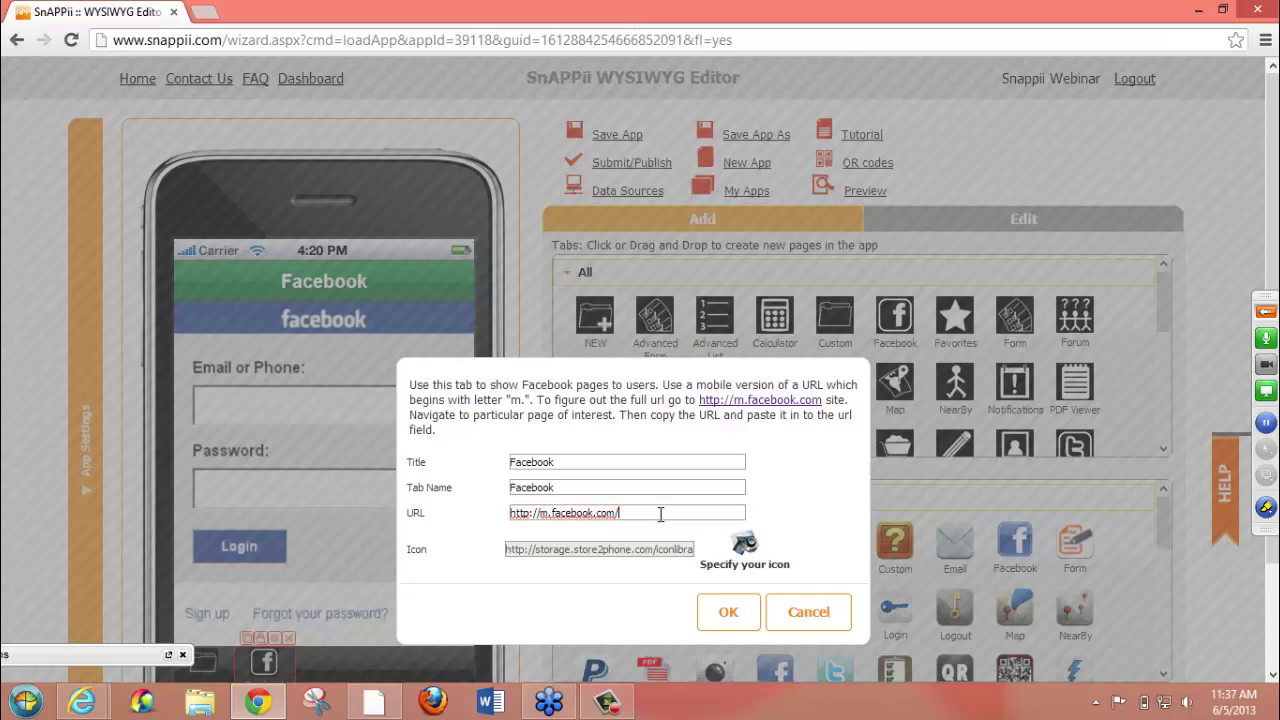
text(snappii)
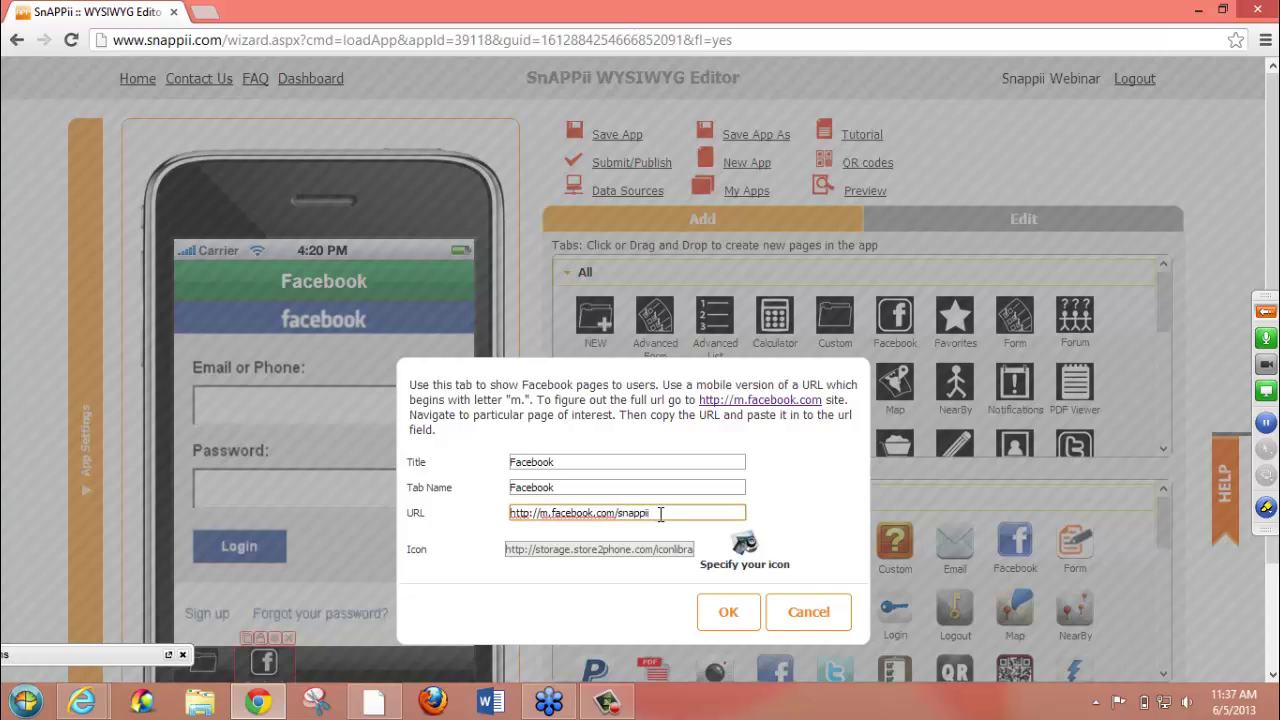
click(726, 610)
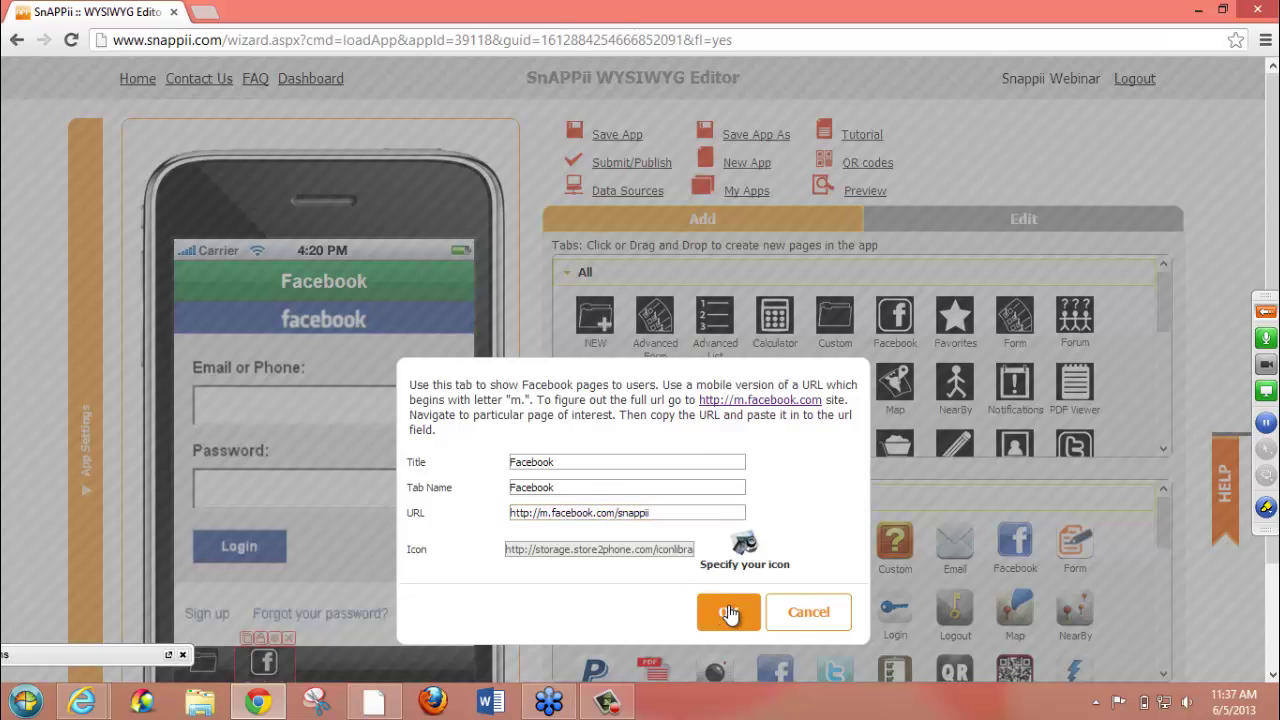
scroll(1275, 172, down, 2)
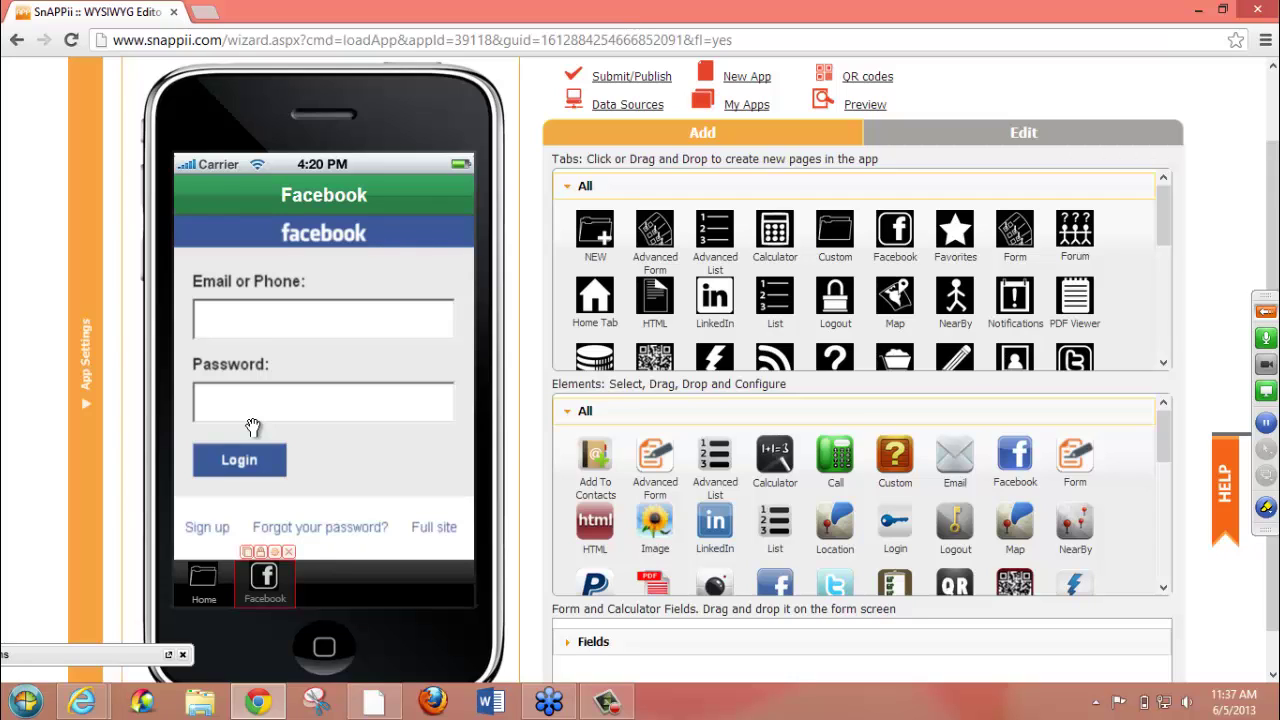
- On the Home screen, place a Facebook button toward the left side
click(203, 581)
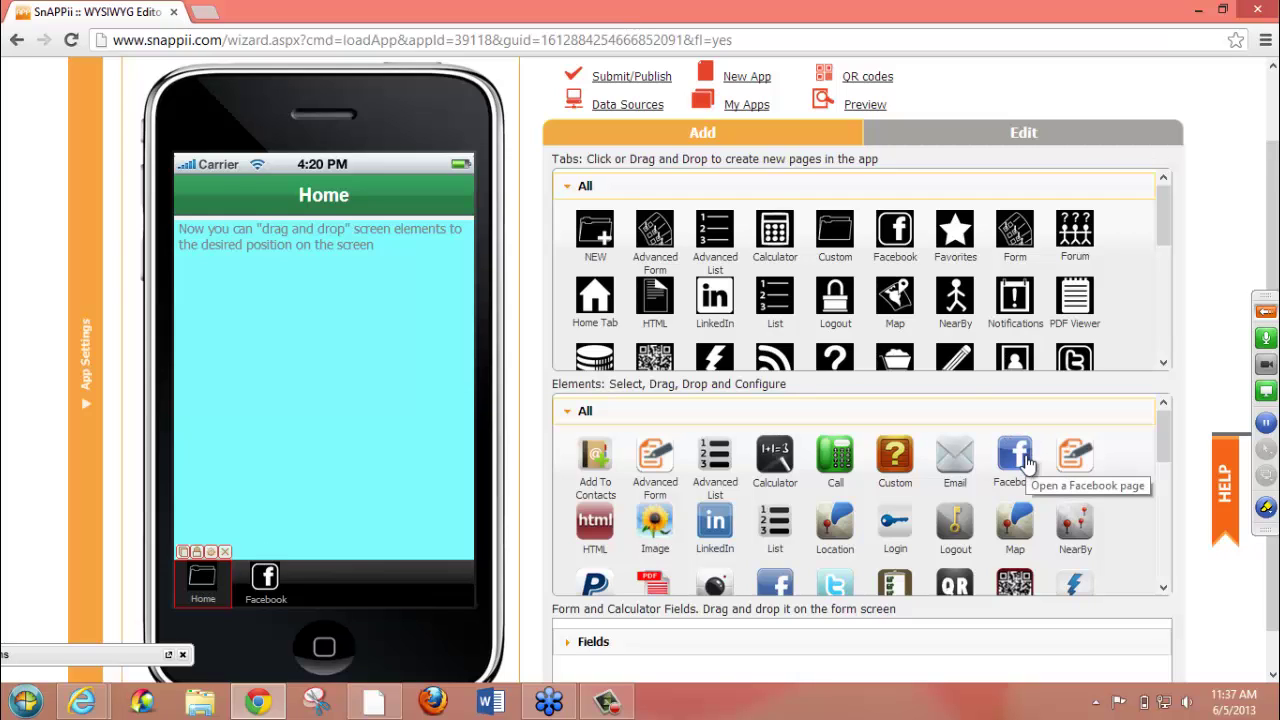
drag(1027, 462, 310, 448)
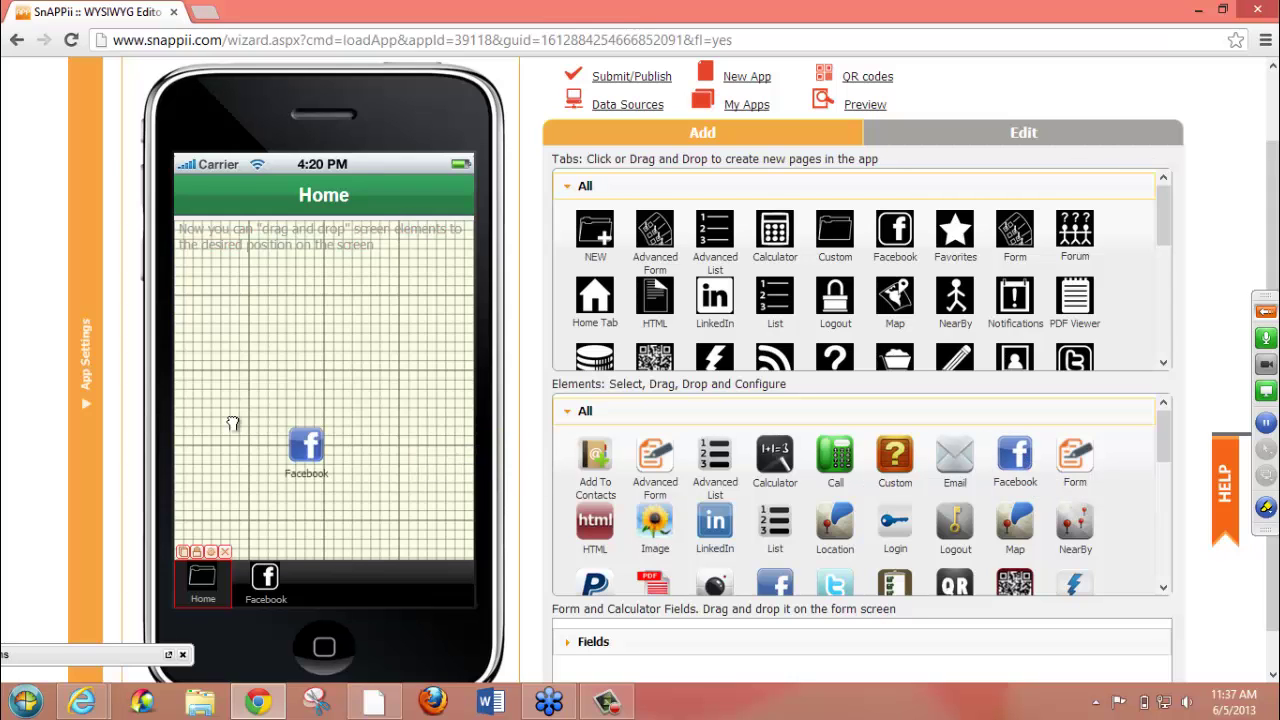
drag(232, 424, 219, 405)
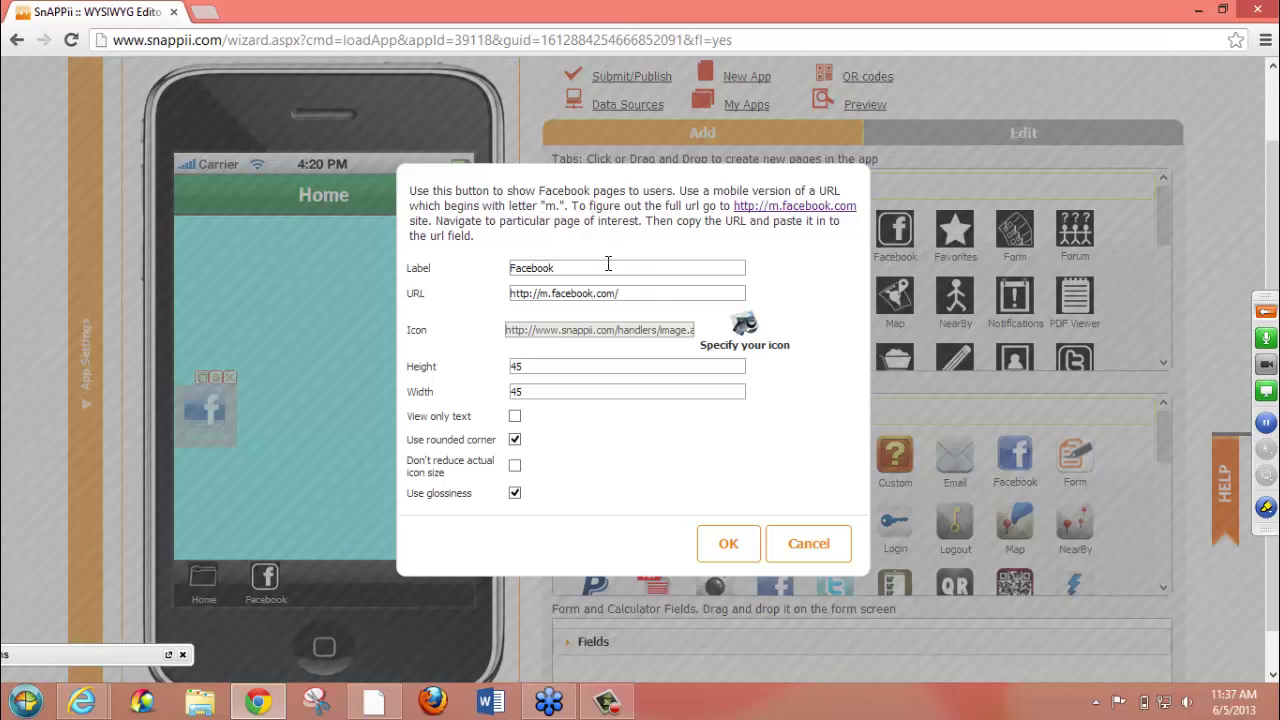
- Delete the button's 'Facebook' label and select its Height value 45
drag(607, 274, 482, 273)
key(BackSpace)
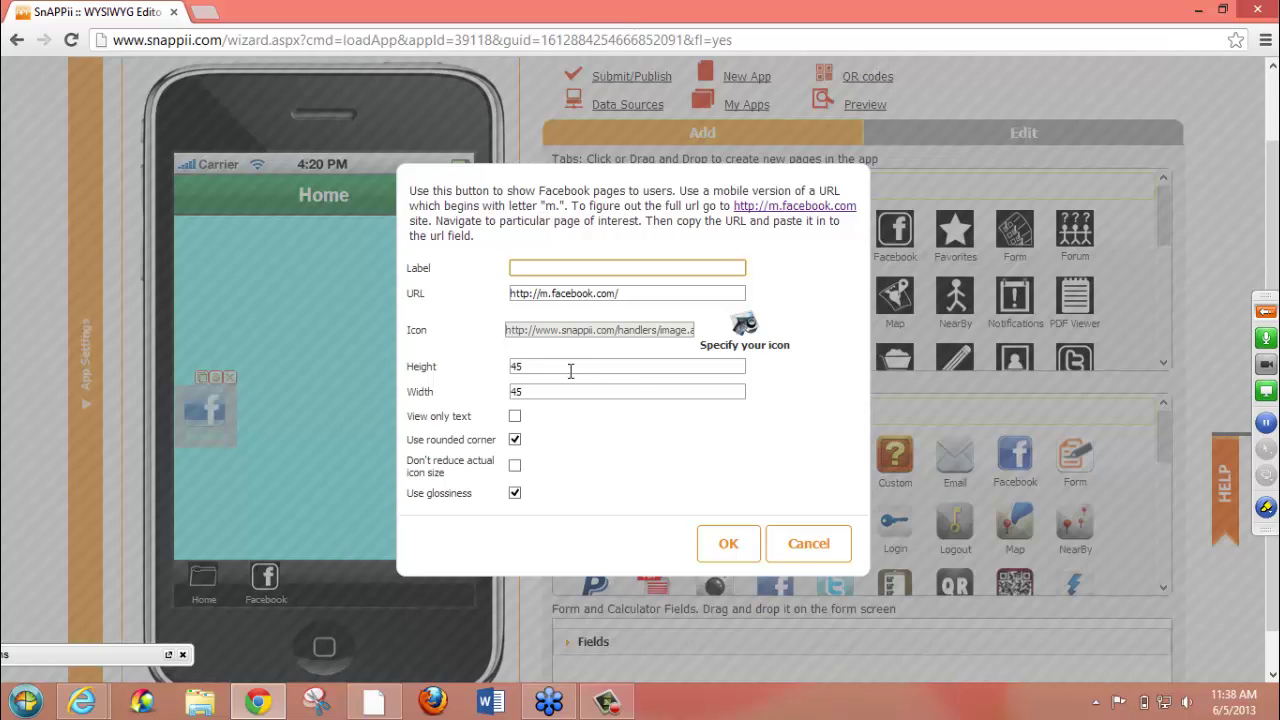
drag(558, 367, 505, 389)
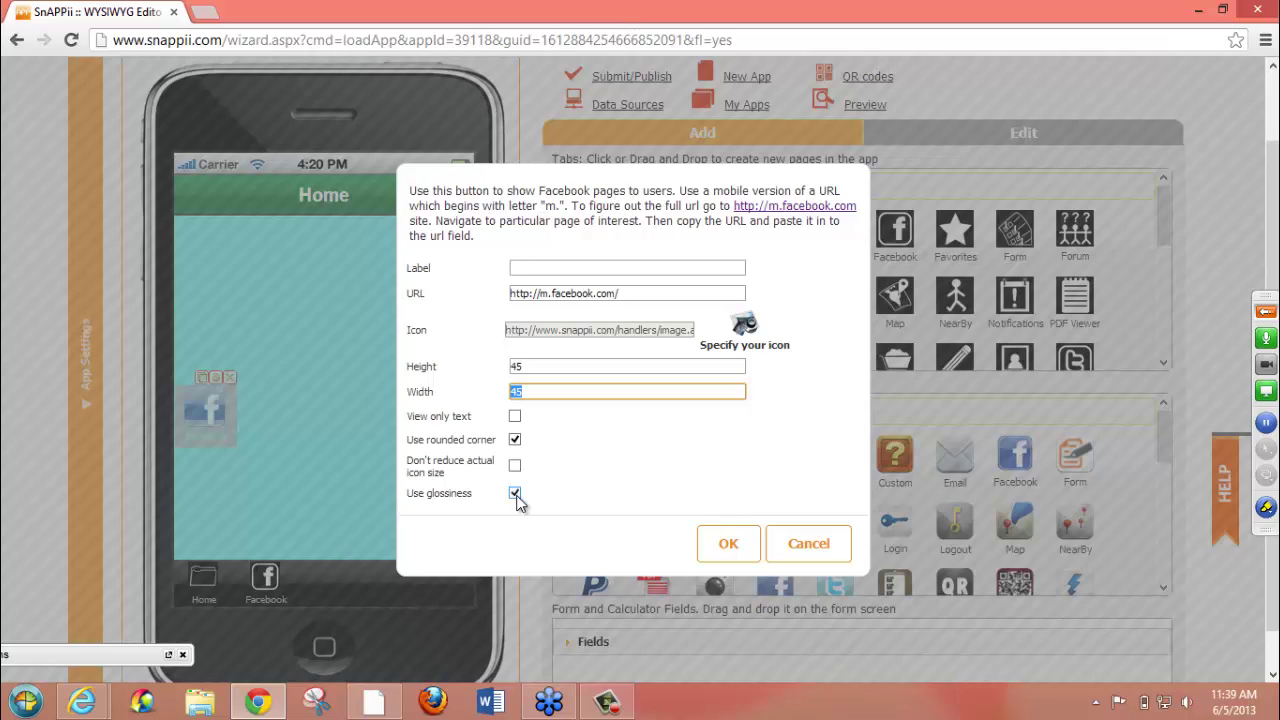
- Turn off Use glossiness on the Facebook element, confirm, and deselect it
click(515, 494)
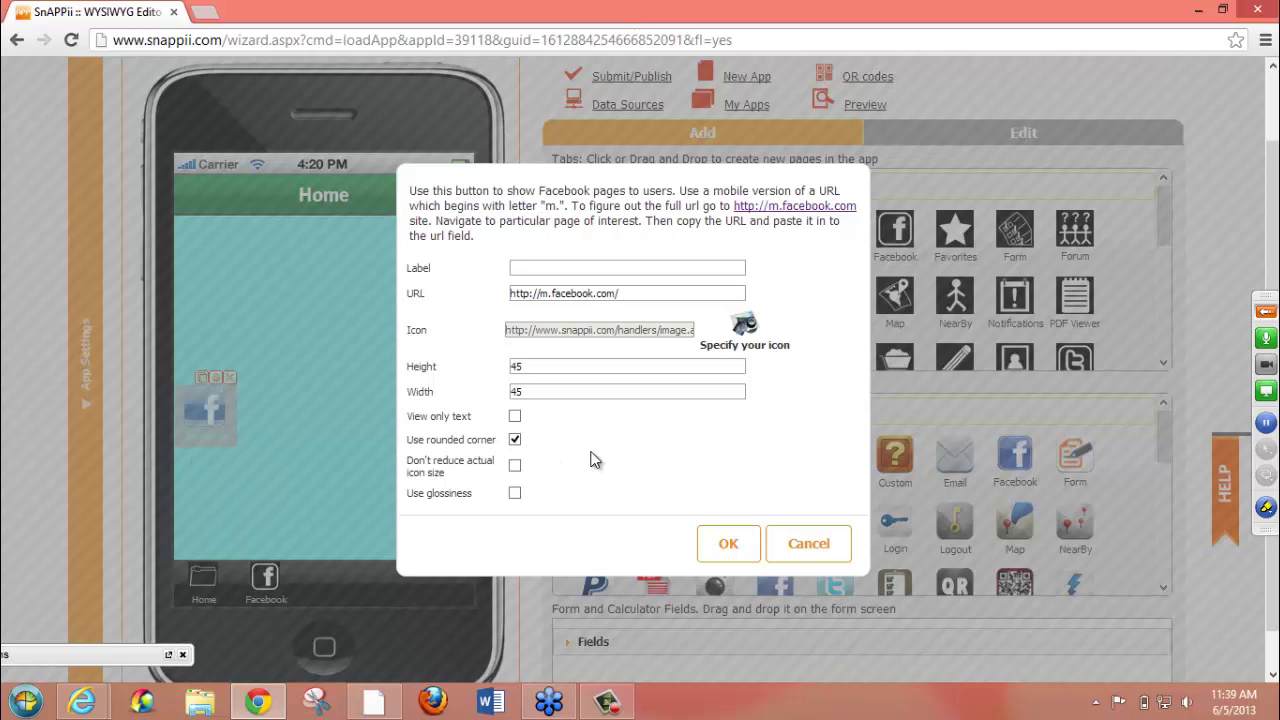
click(735, 548)
click(351, 402)
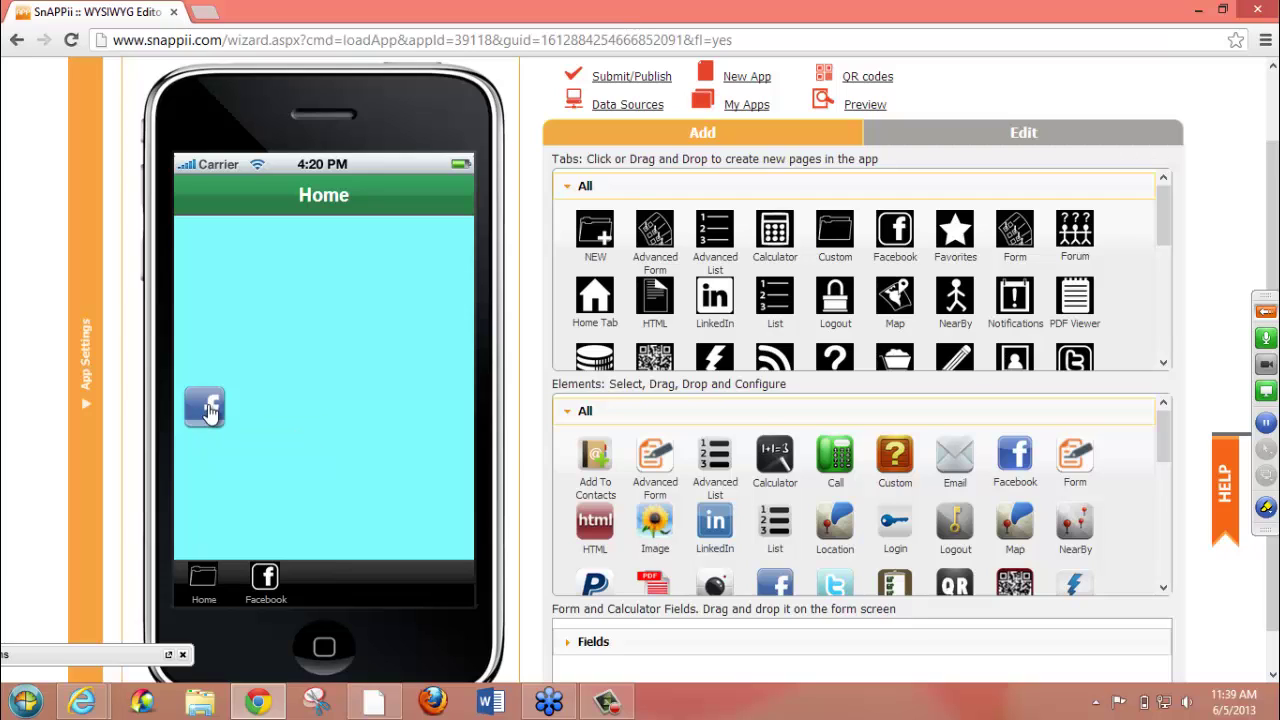
mouse_move(205, 402)
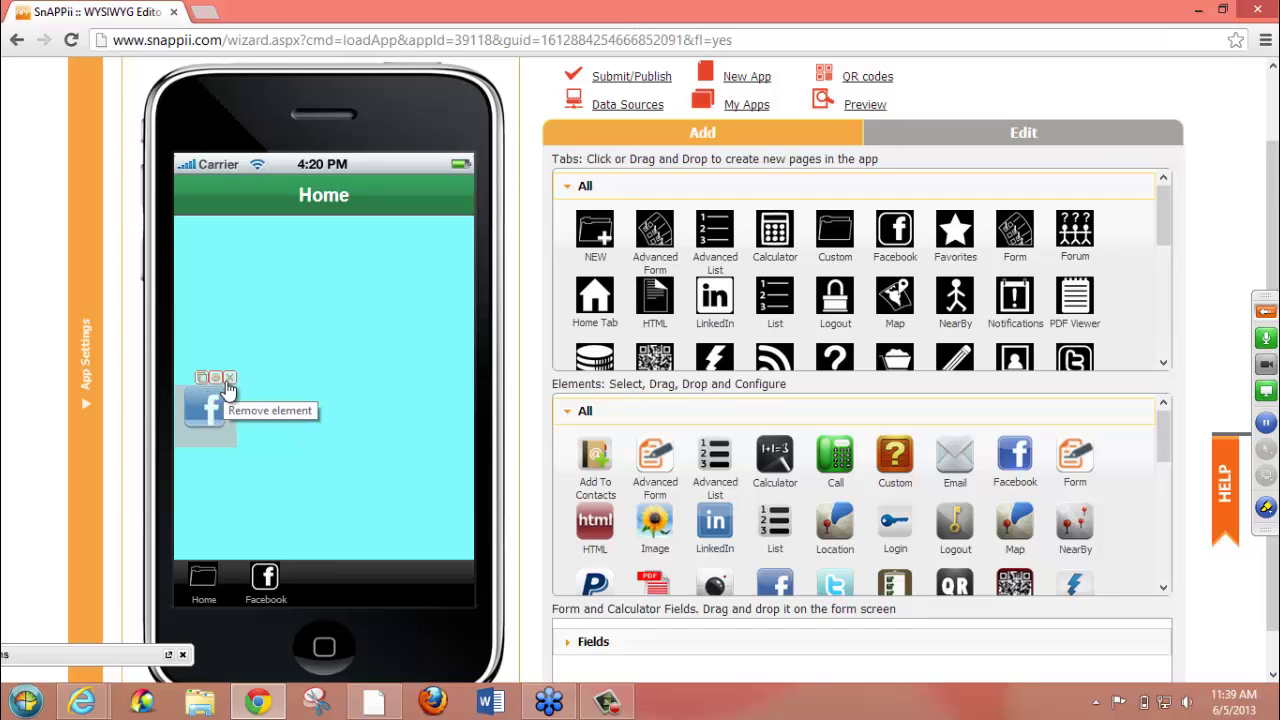
- Switch the Facebook element to View only text, label it 'Facebook', and change width 45 to 75
click(215, 378)
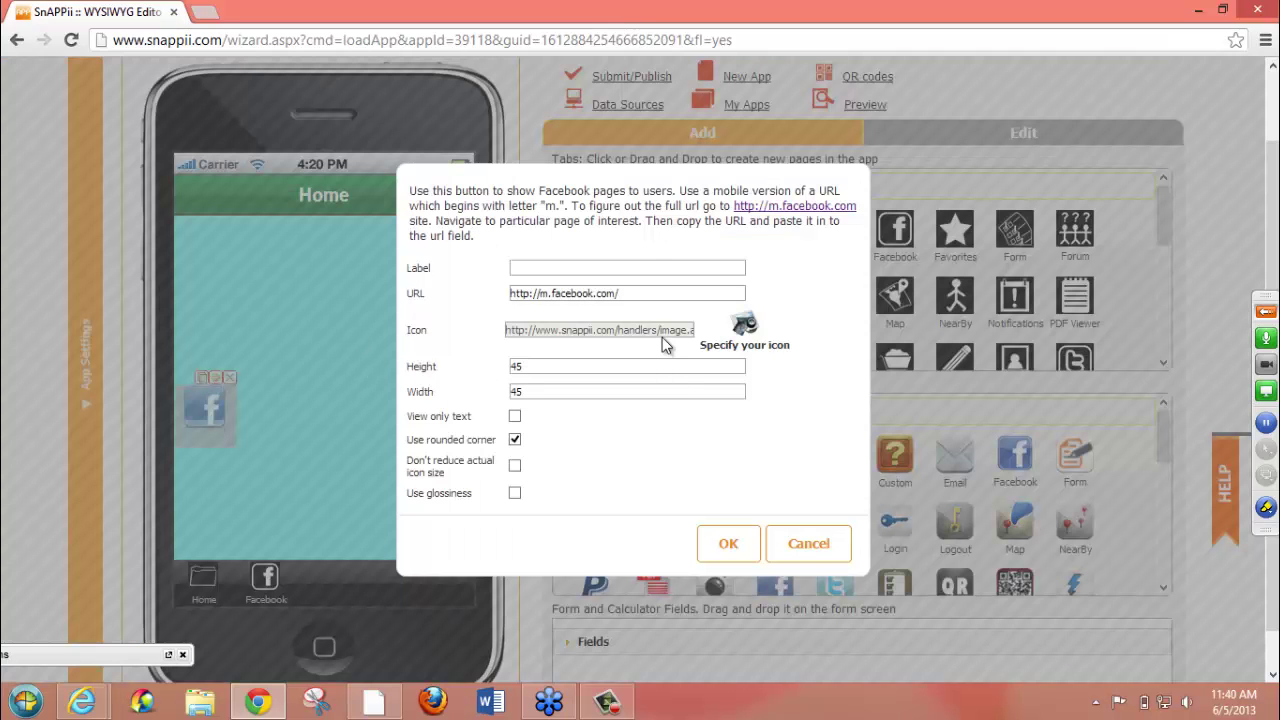
click(516, 417)
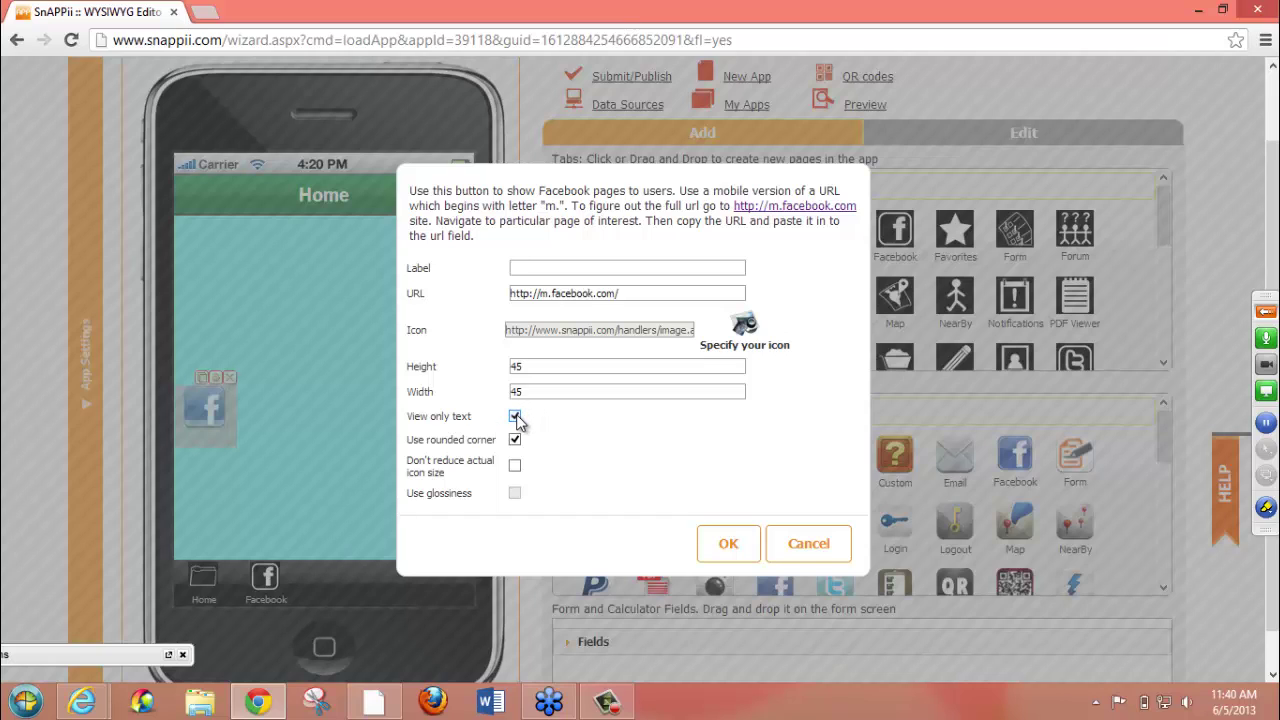
click(538, 271)
text(Facebook)
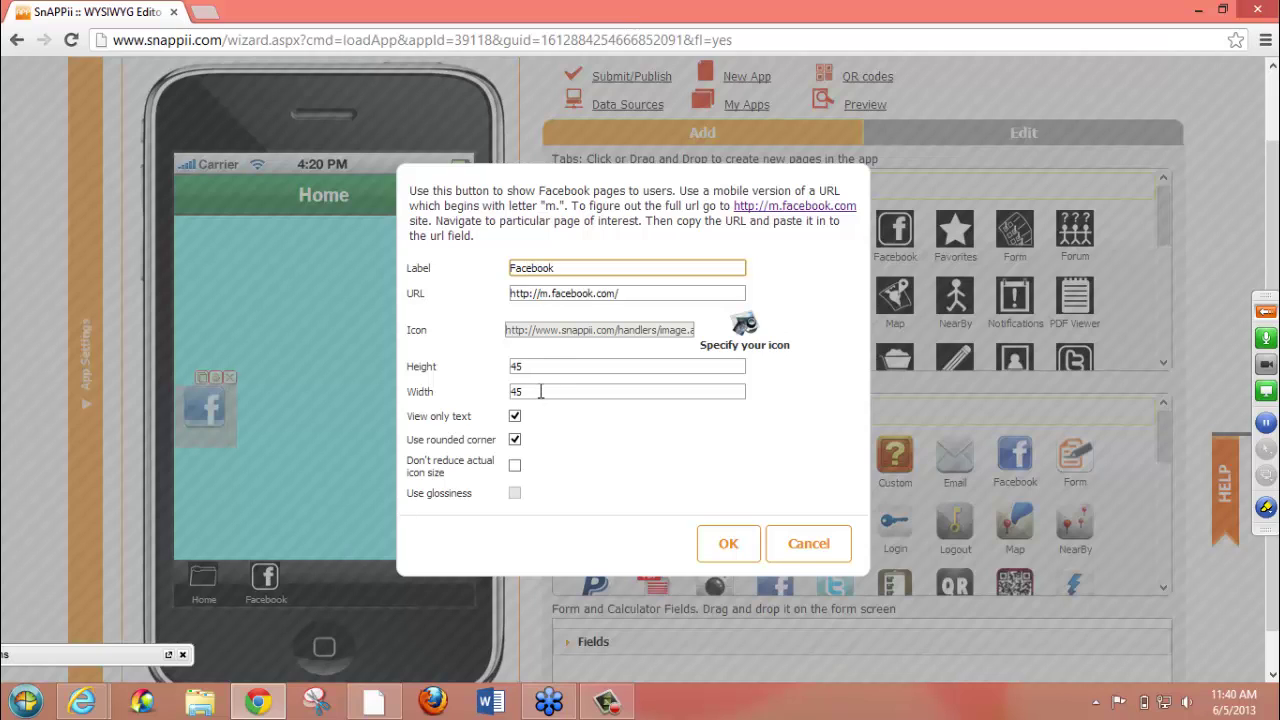
drag(542, 393, 450, 397)
text(75)
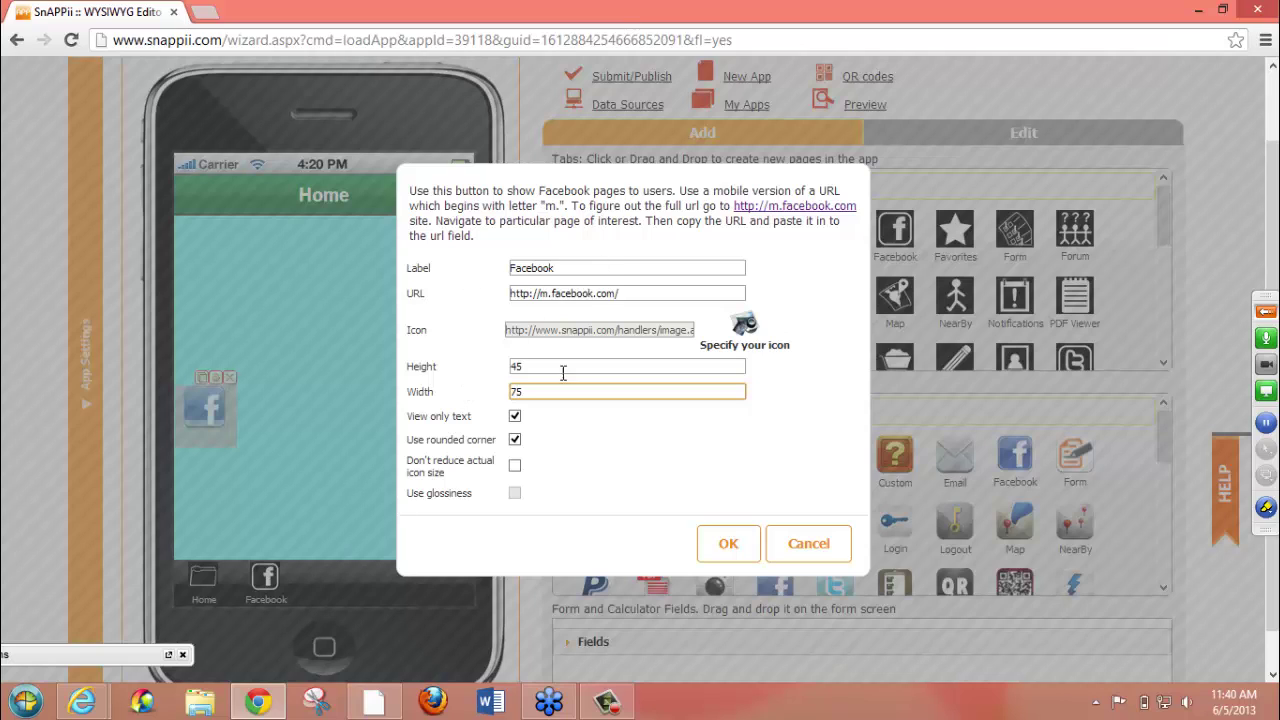
click(710, 541)
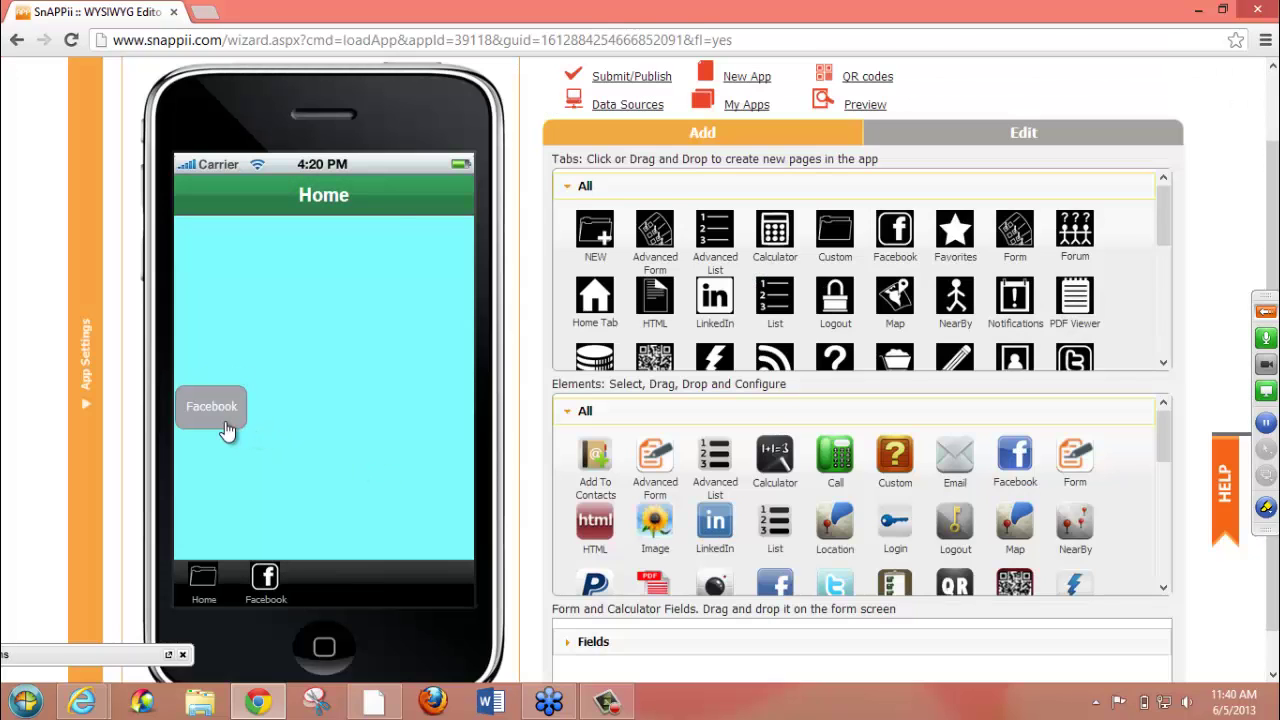
- Nudge the Facebook button right, then set the theme's button colour to light blue 859AD4
drag(229, 421, 245, 424)
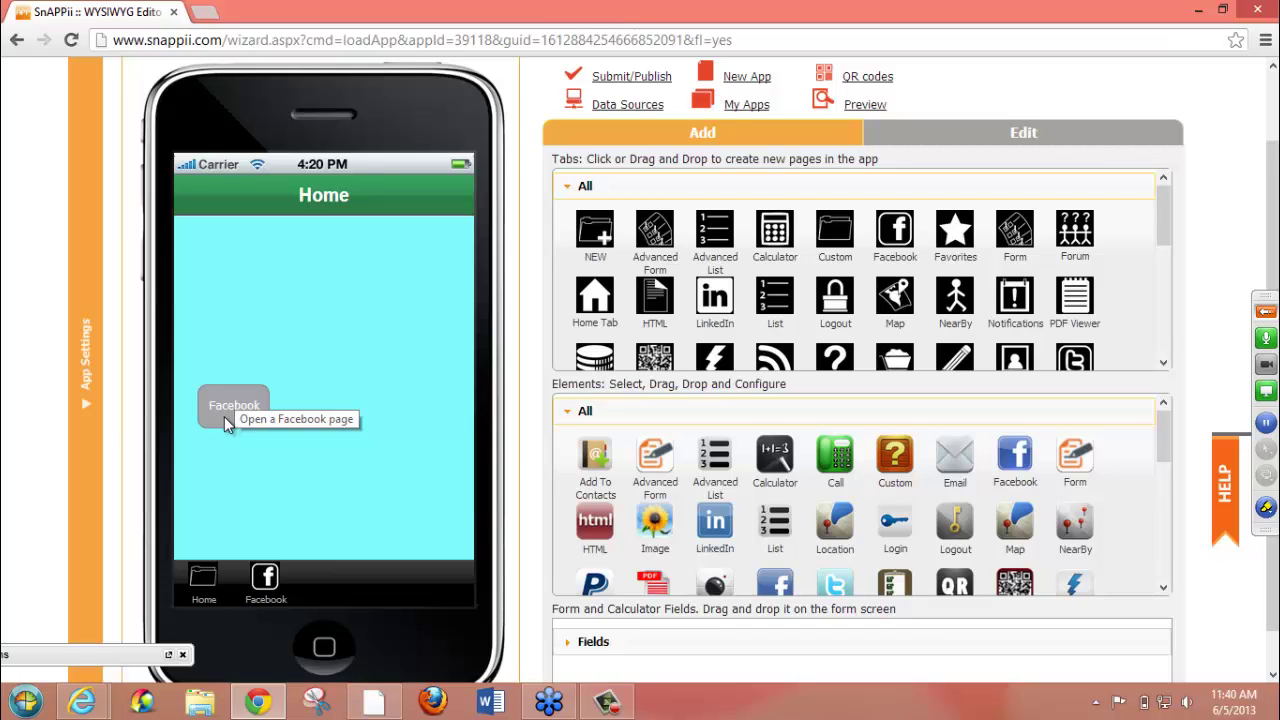
click(89, 401)
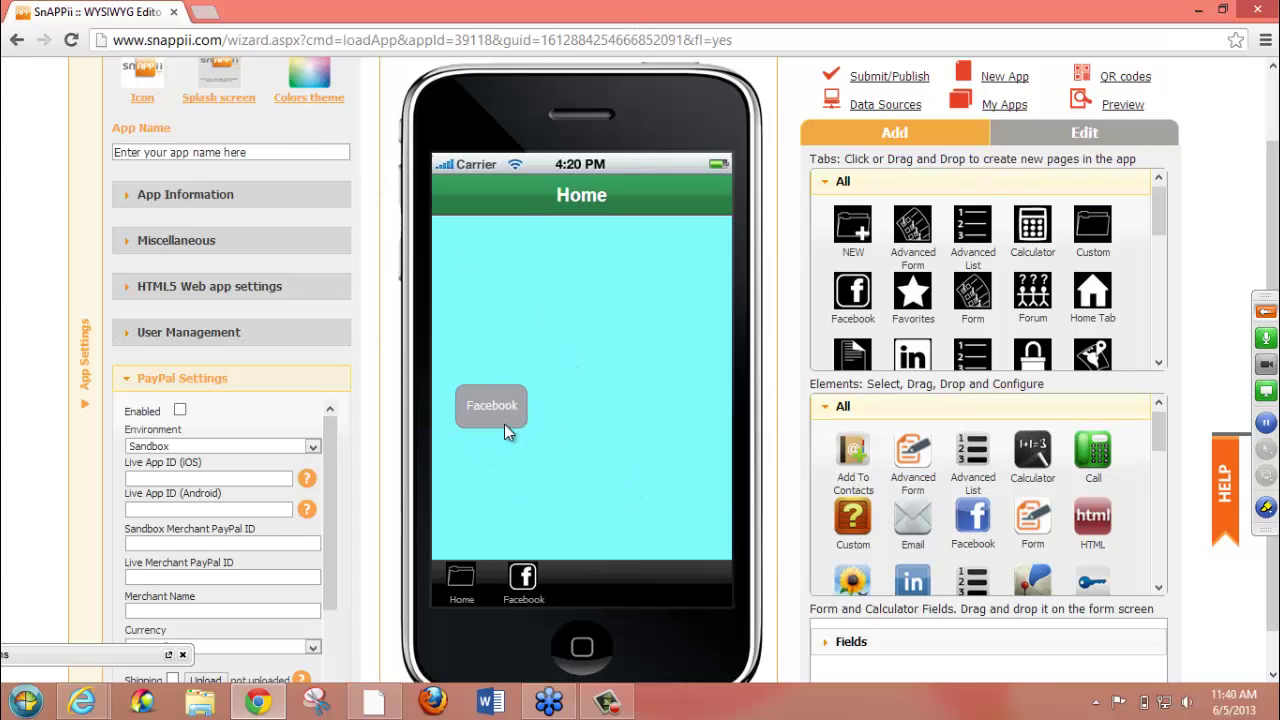
click(323, 104)
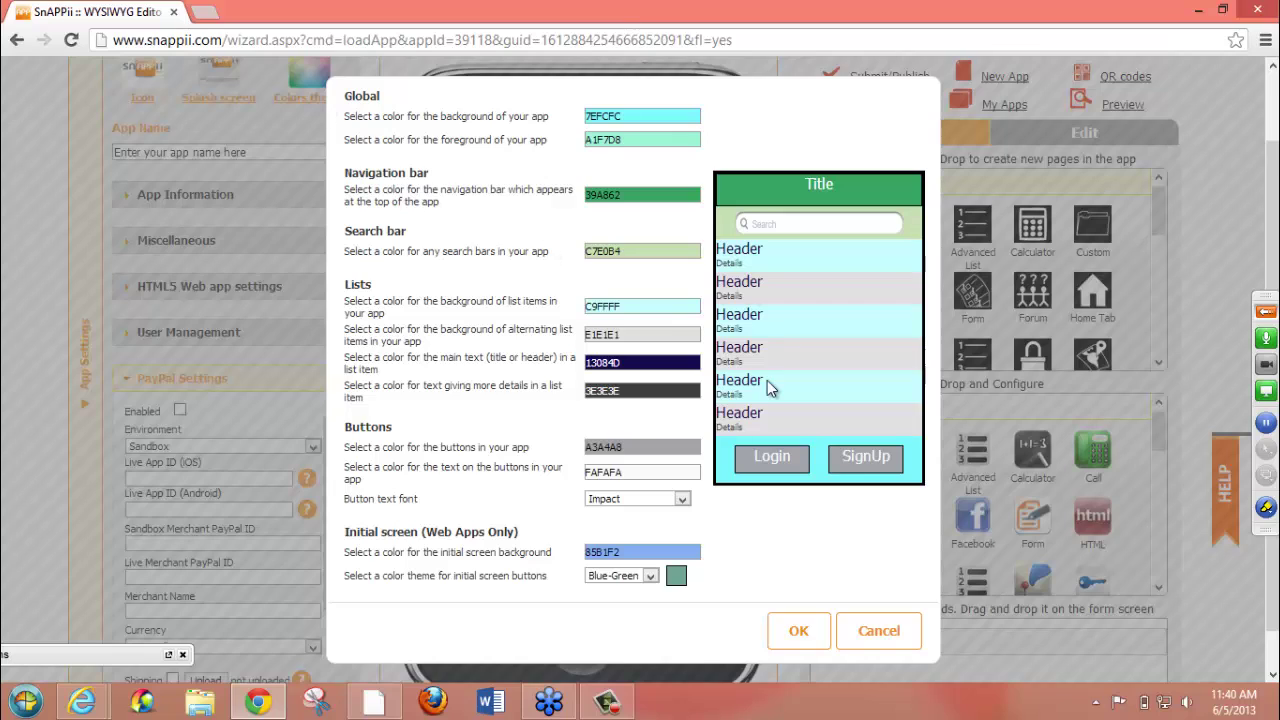
click(635, 446)
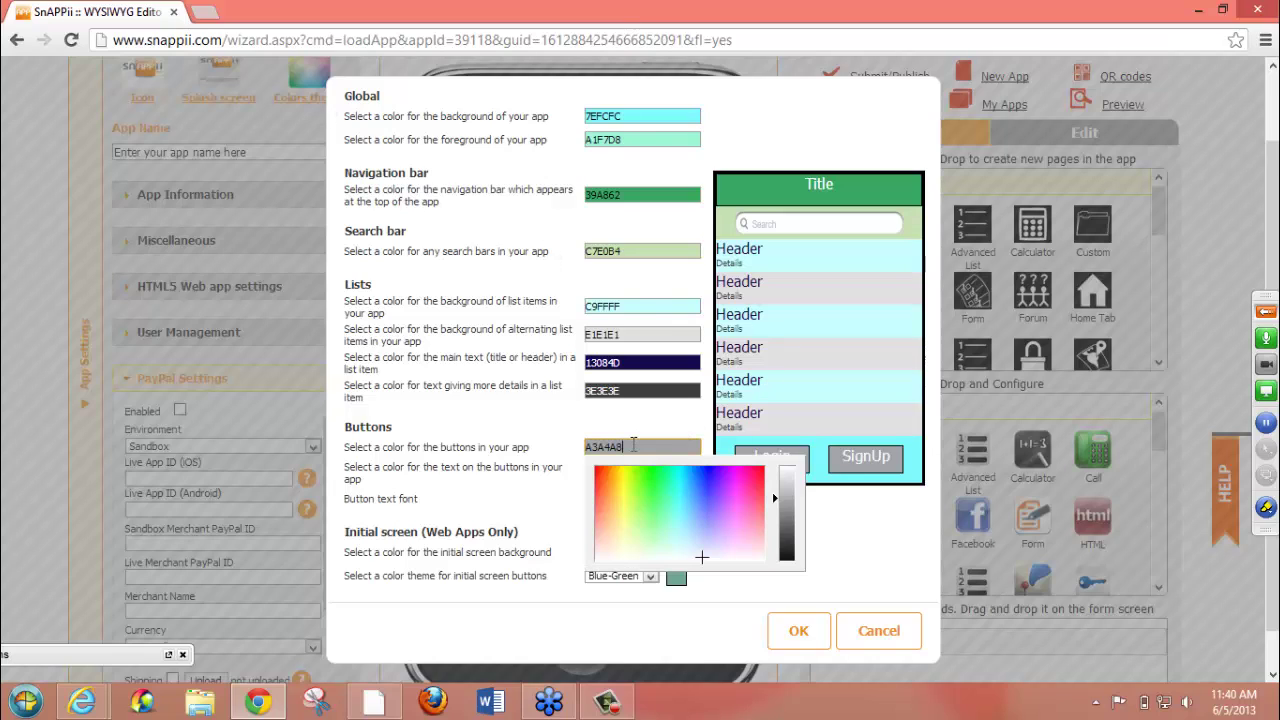
click(699, 524)
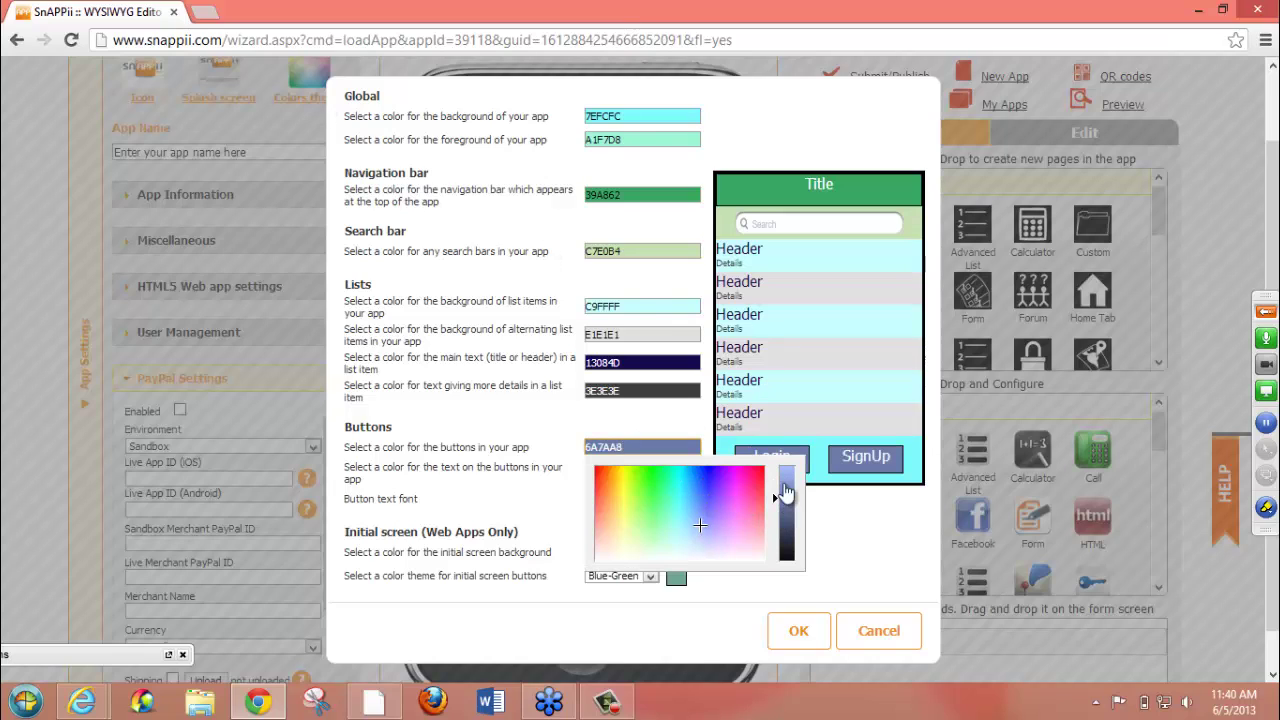
click(783, 491)
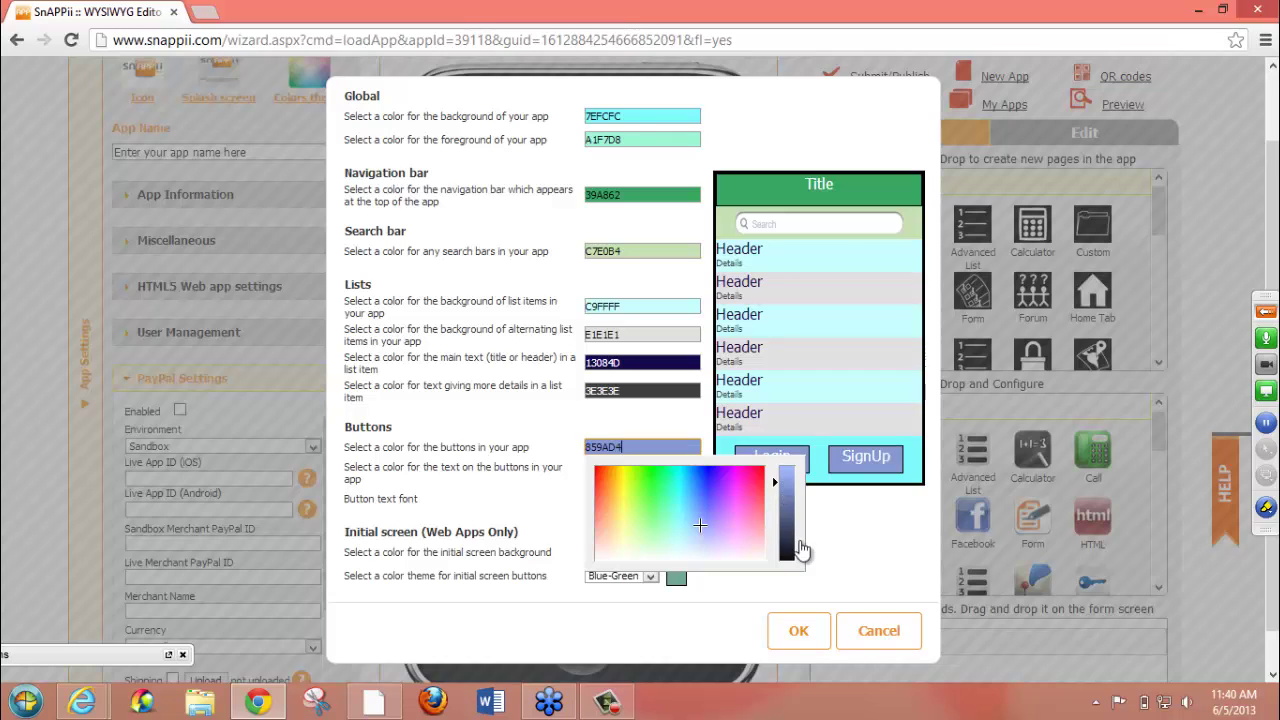
click(798, 631)
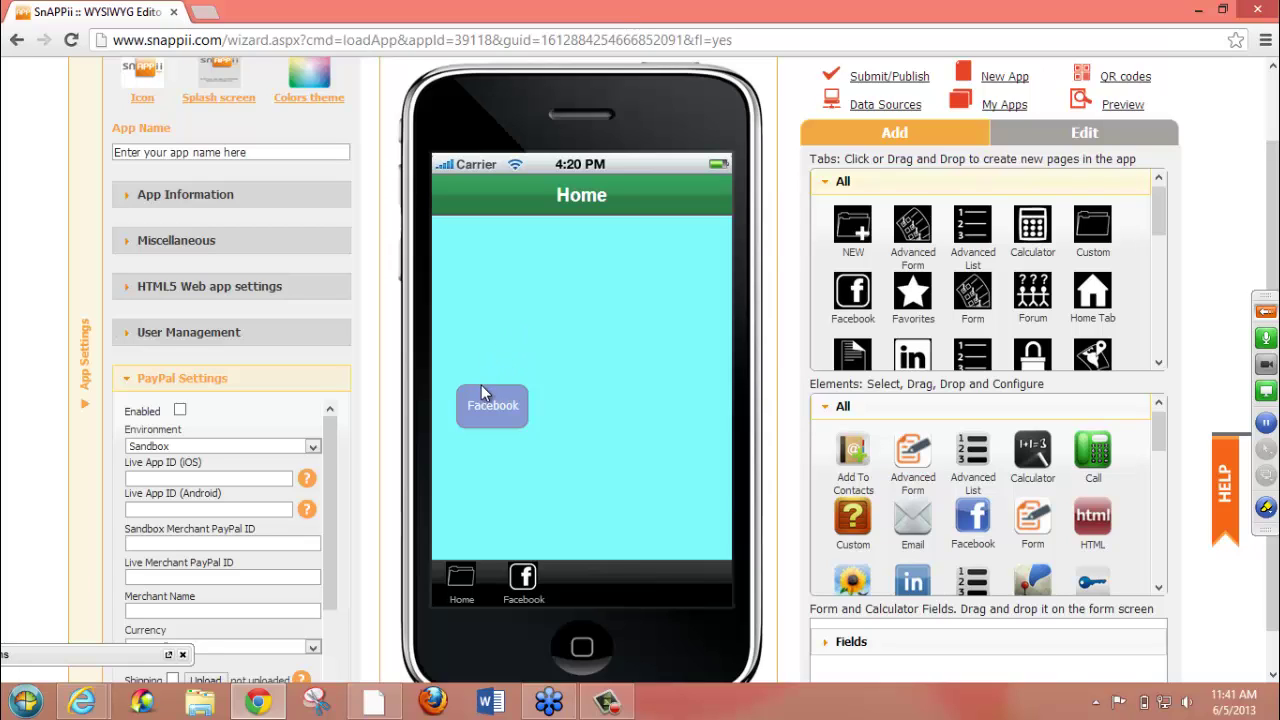
- Drag the Facebook button up against the left edge and scroll the page to the top
drag(483, 392, 456, 316)
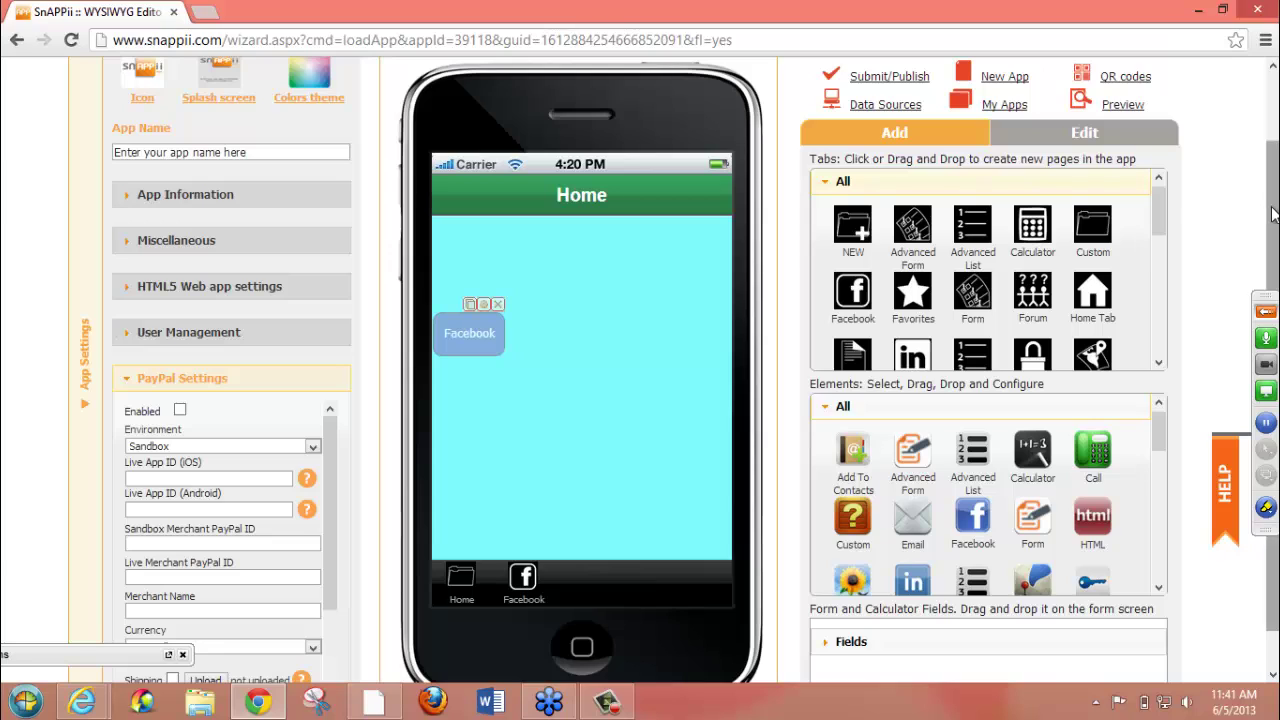
drag(1273, 205, 1273, 95)
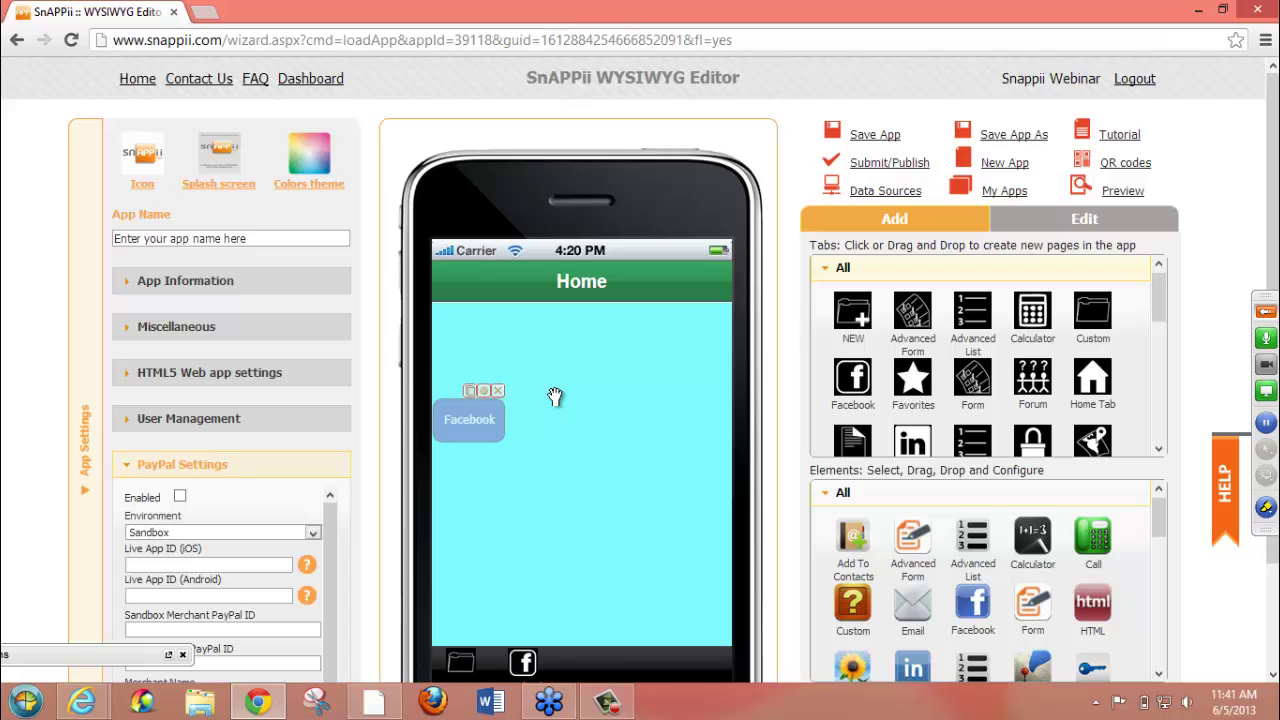
- Save the app as 'Test', dismiss the success popup, and select the appId in the URL
click(1013, 140)
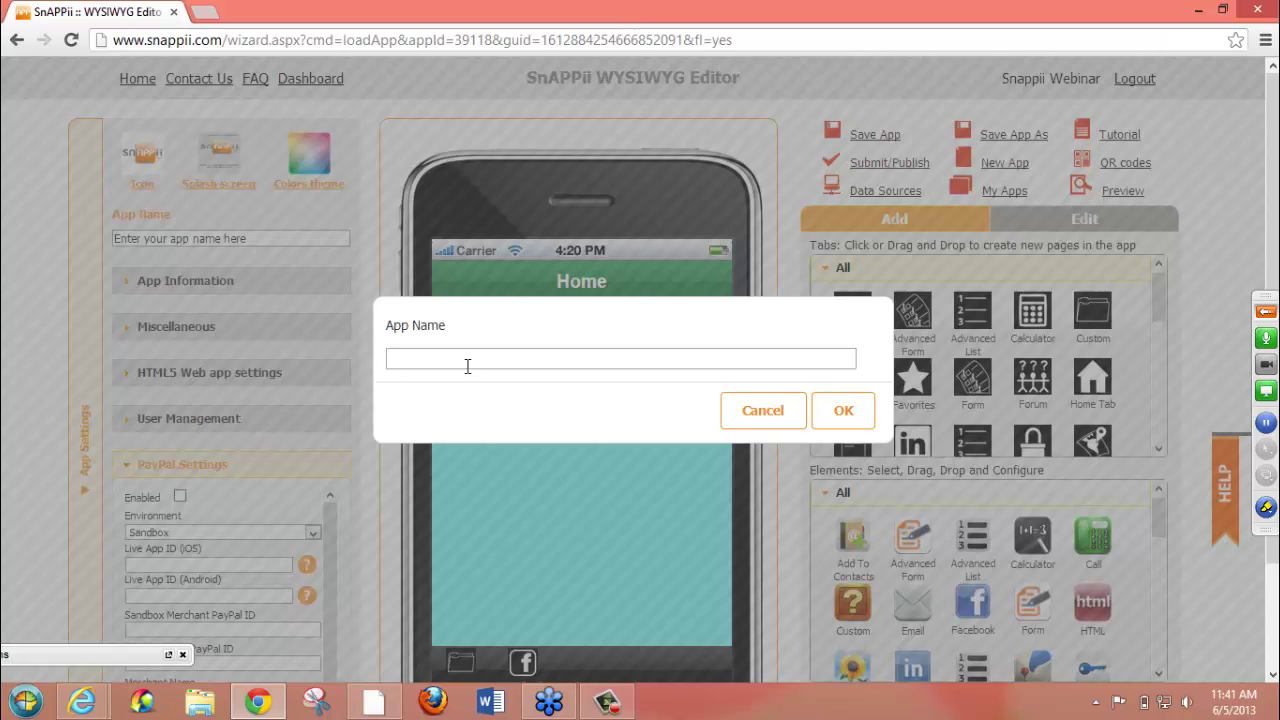
click(467, 362)
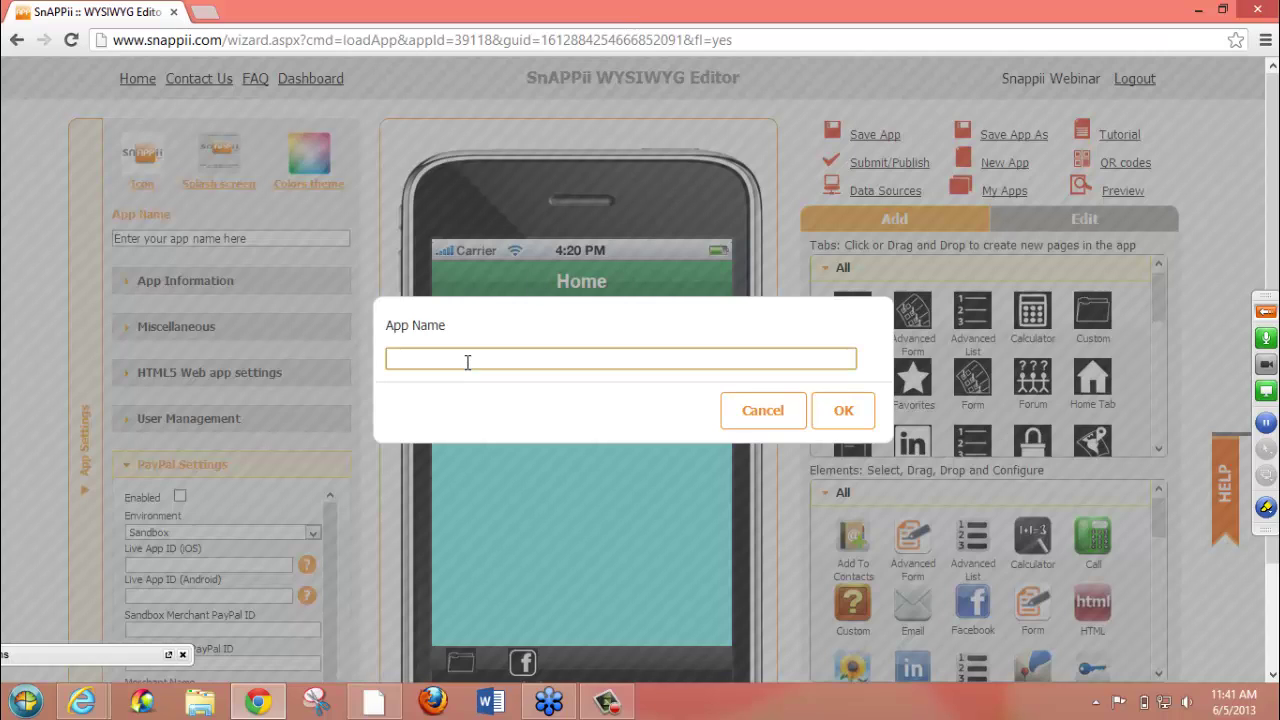
text(Test)
click(839, 404)
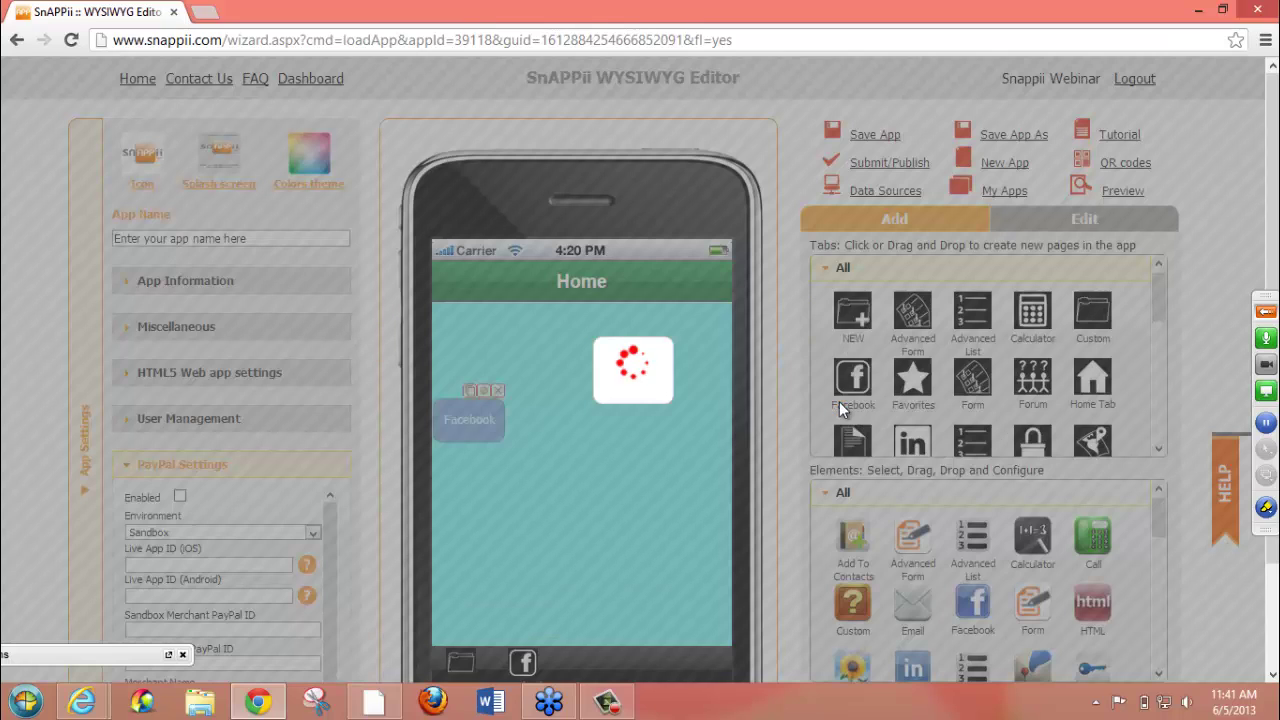
click(810, 410)
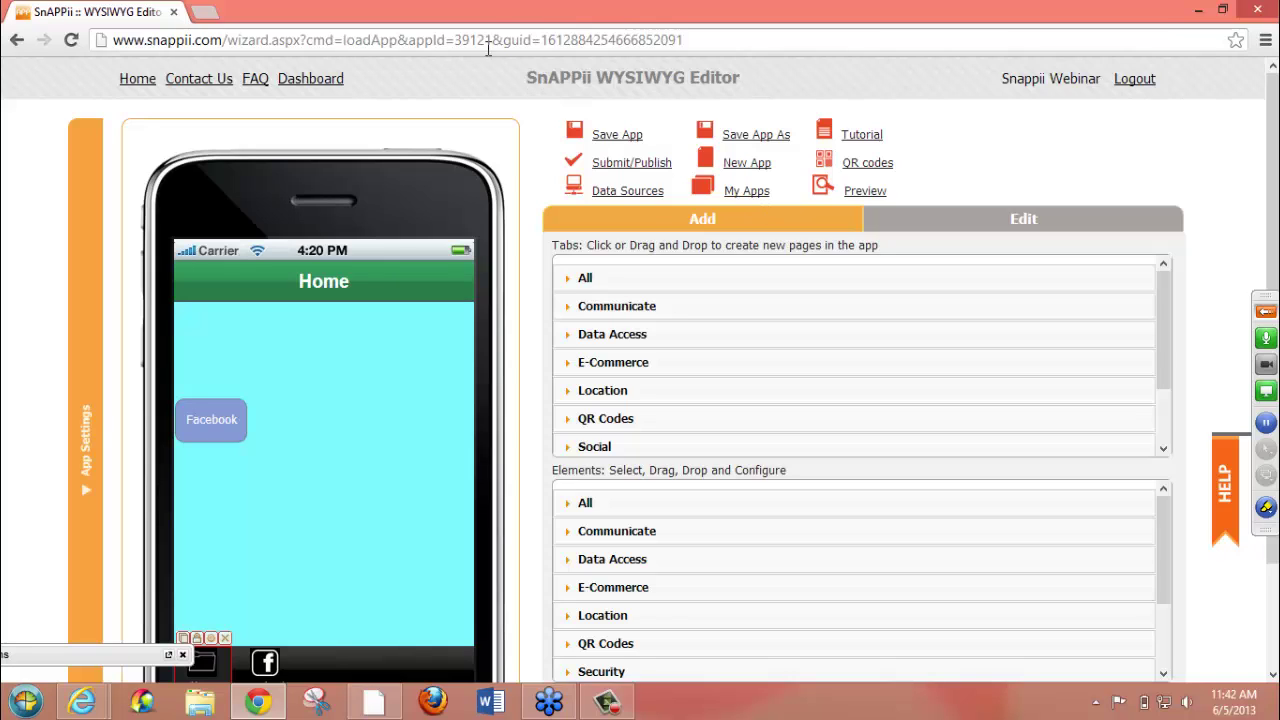
drag(491, 40, 455, 40)
- Expand the All tab and element lists, preview the Facebook tab's login page, then return Home
click(490, 98)
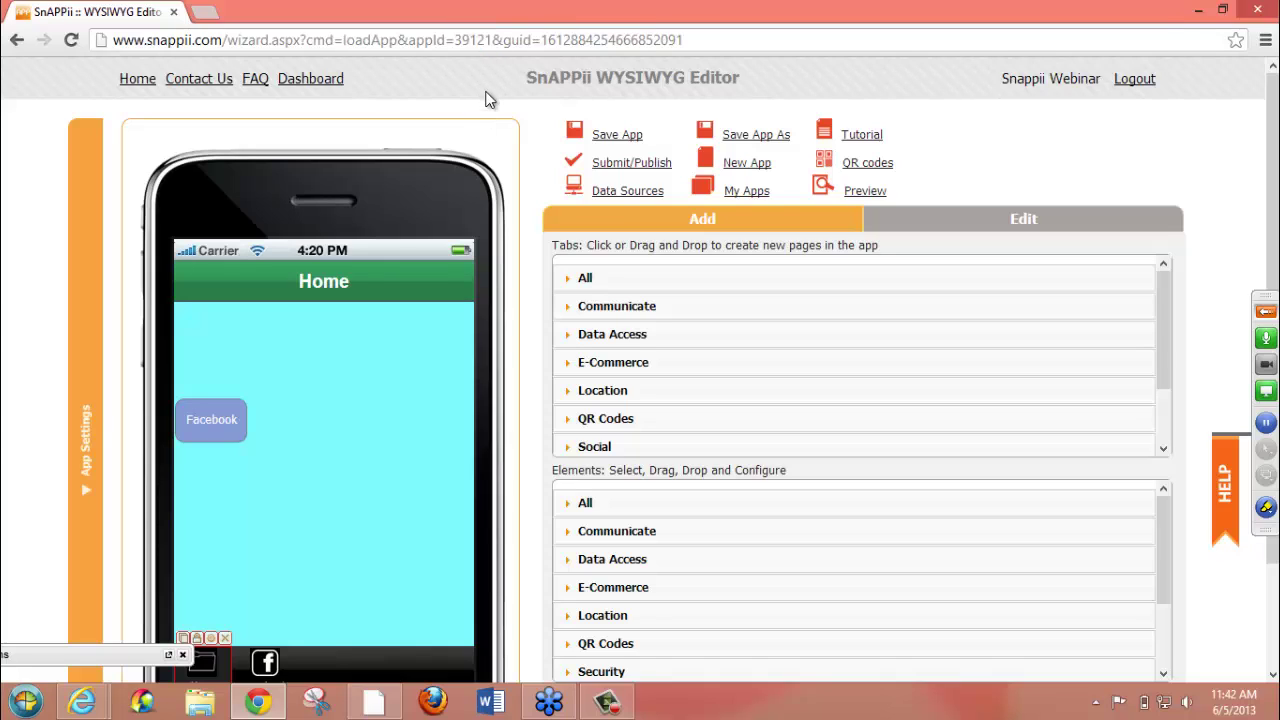
click(612, 280)
click(602, 505)
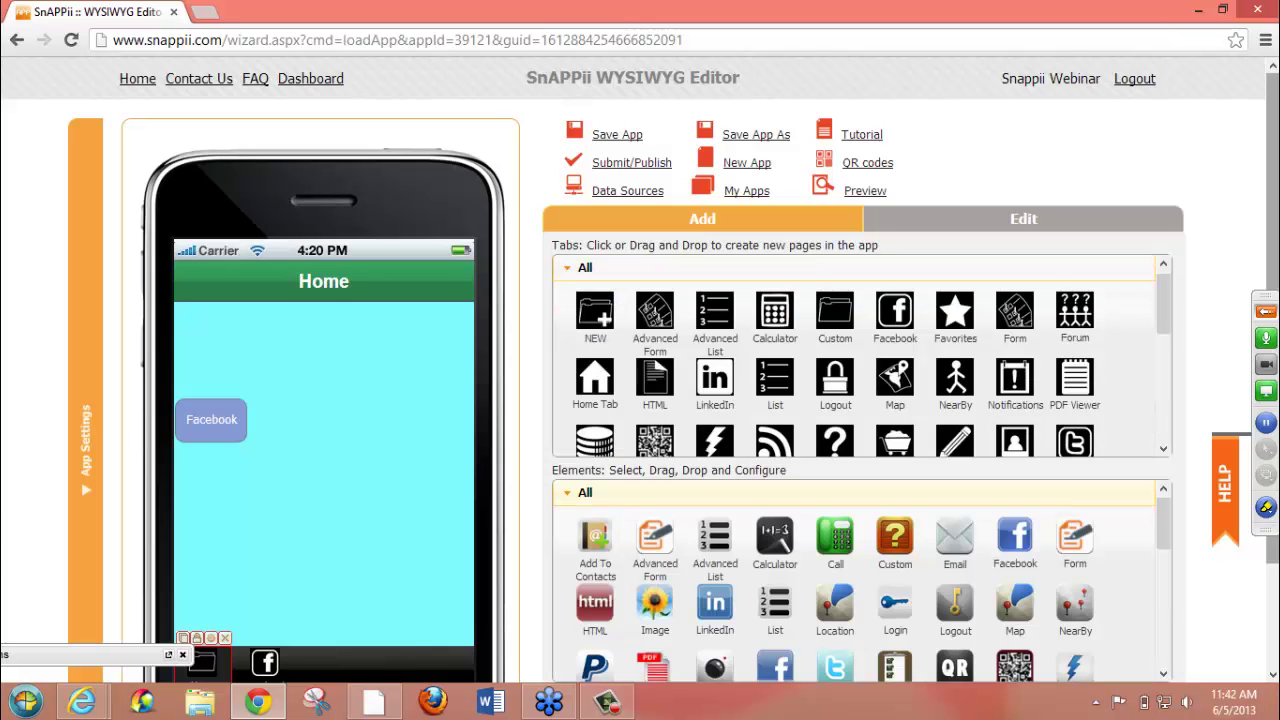
scroll(1275, 162, down, 1)
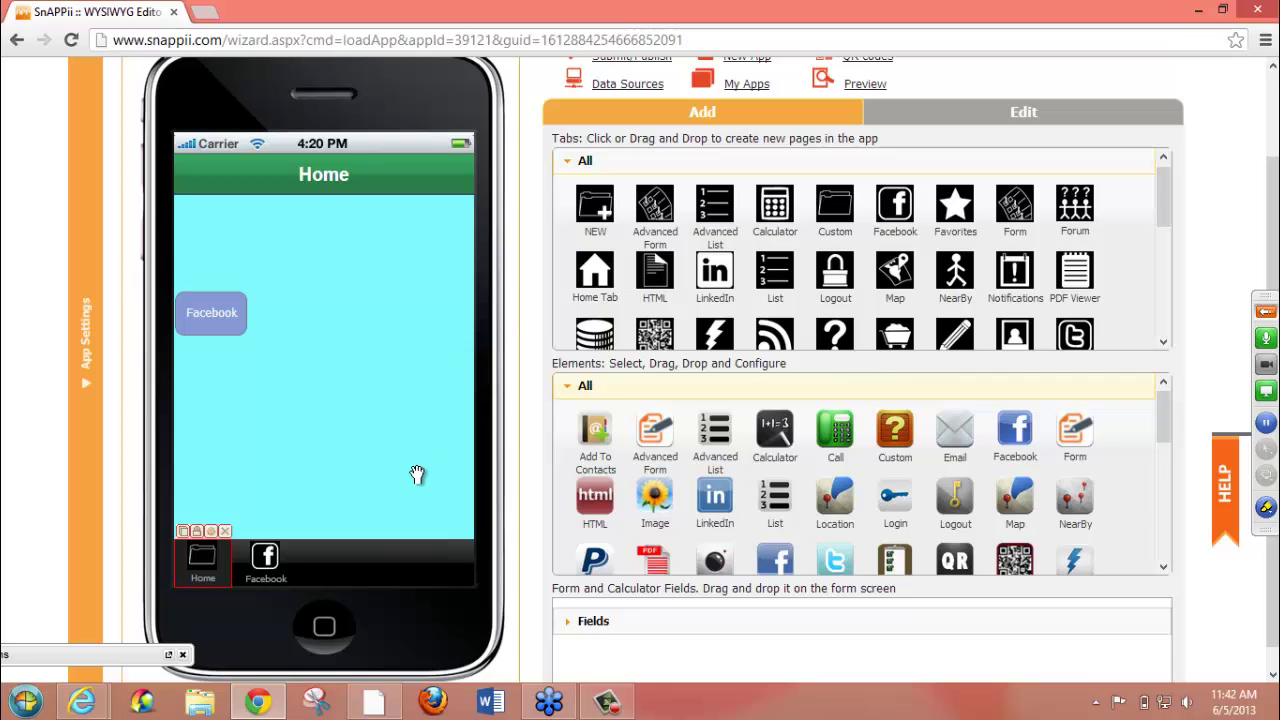
click(266, 566)
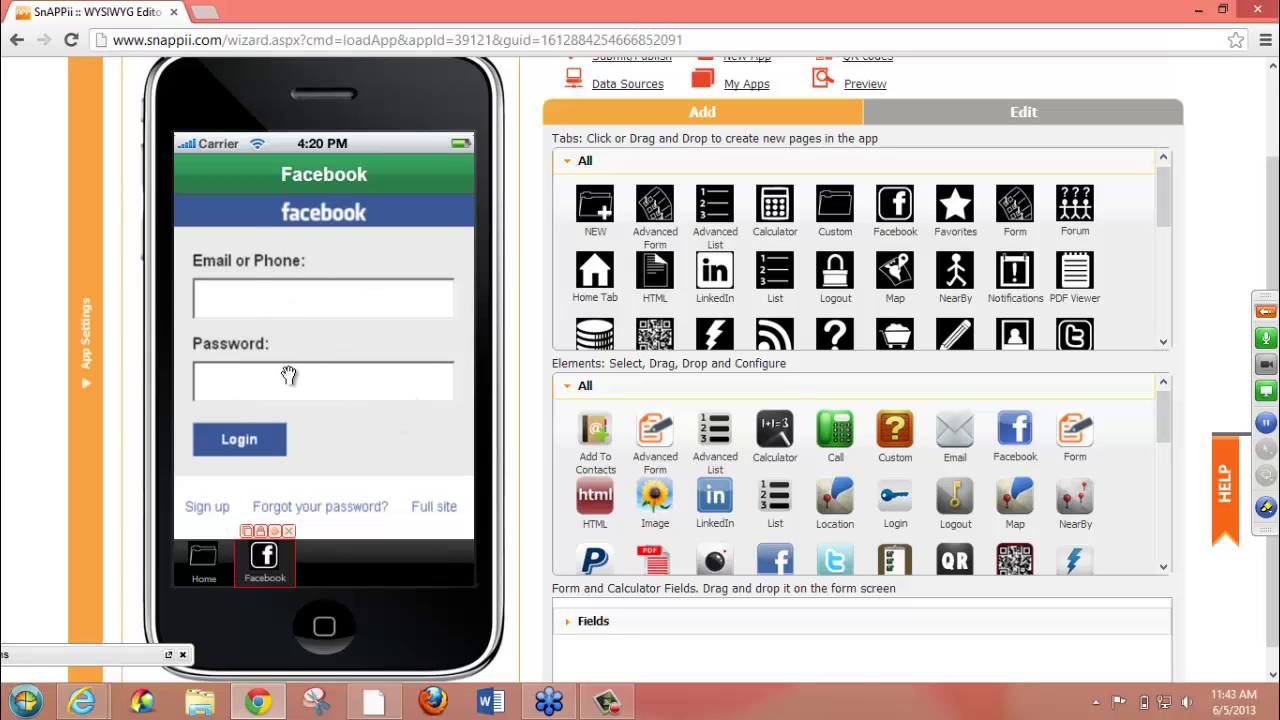
click(200, 560)
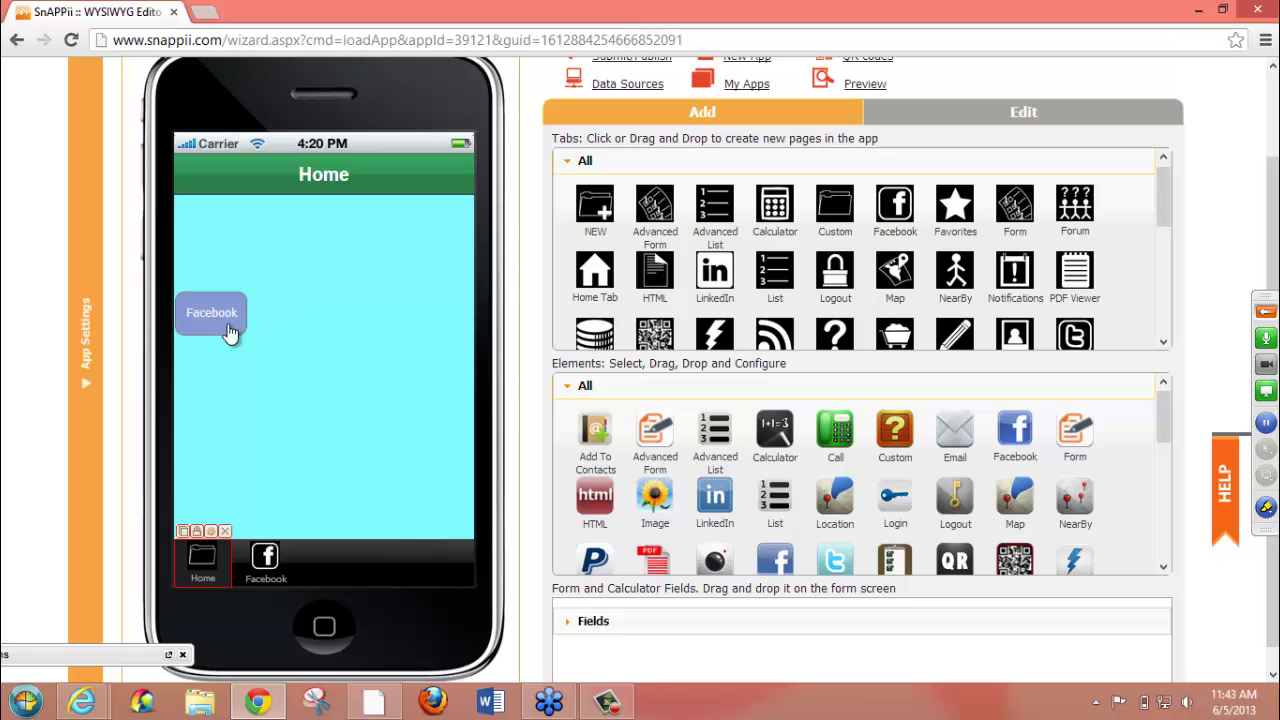
- Lower the Facebook button, drop a Twitter element onto the Home page, and select its label text
drag(228, 350, 228, 425)
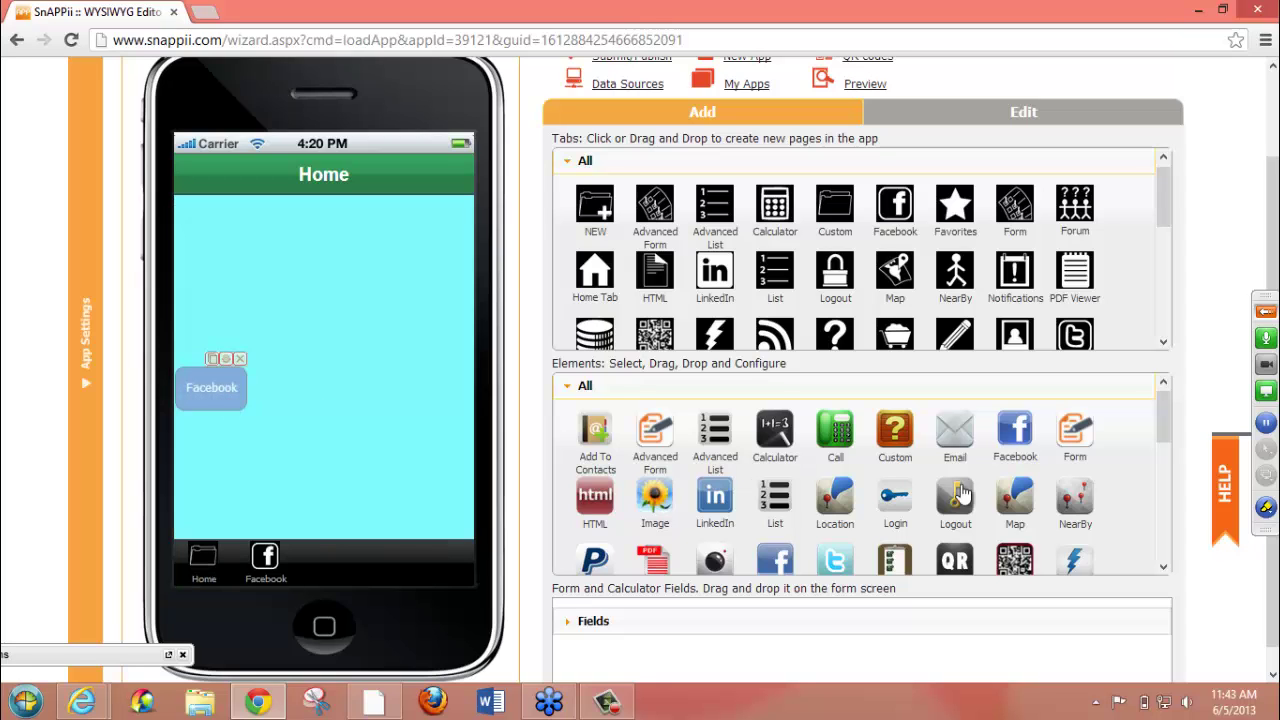
drag(1162, 420, 1160, 456)
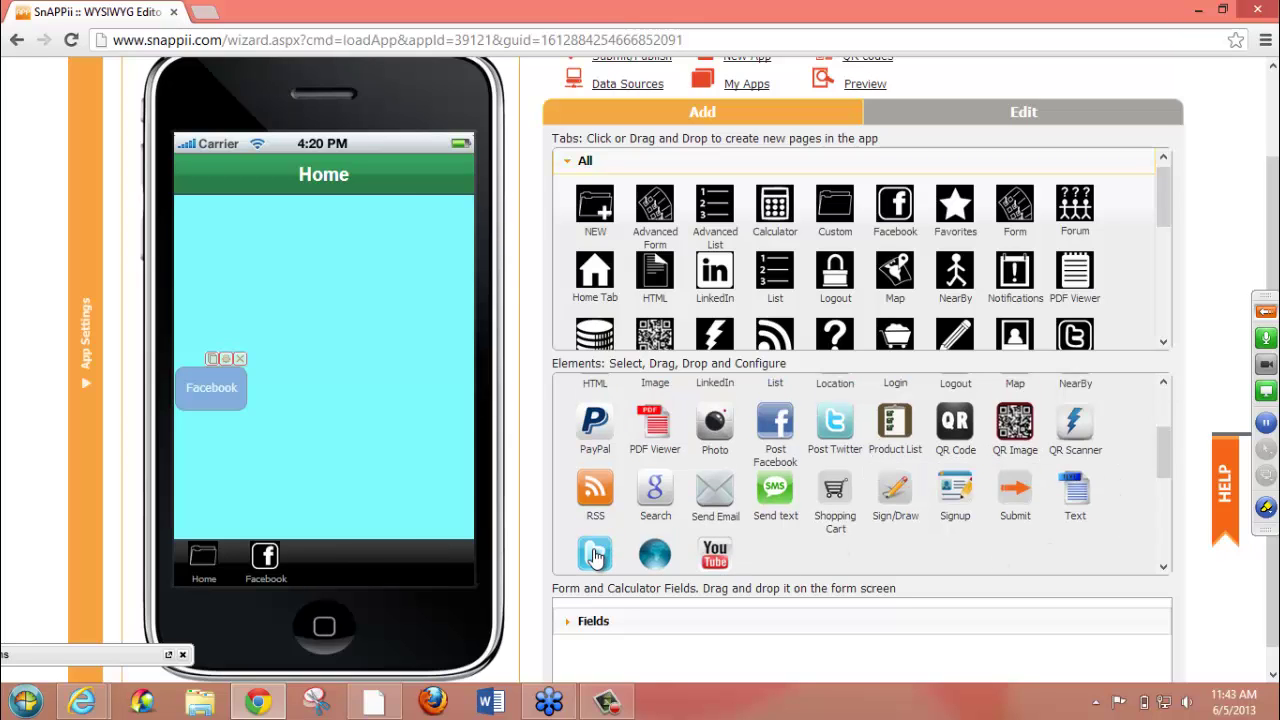
drag(595, 555, 320, 378)
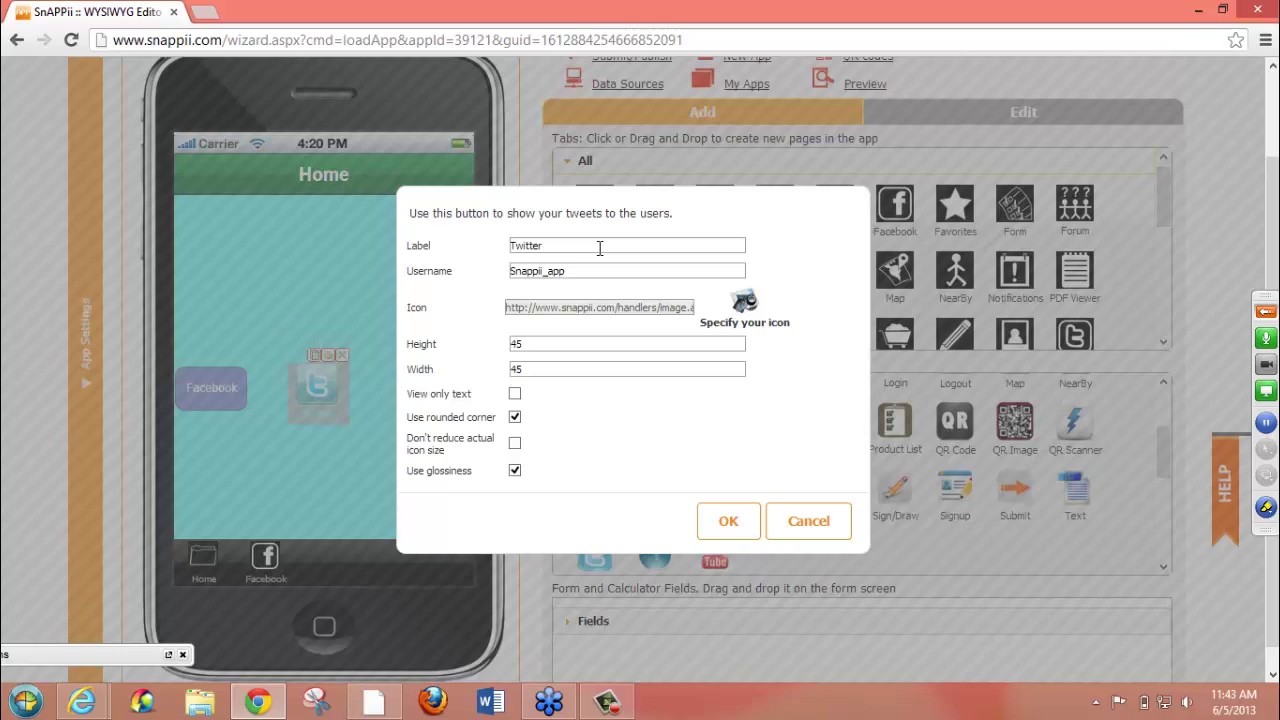
drag(600, 248, 491, 251)
click(628, 268)
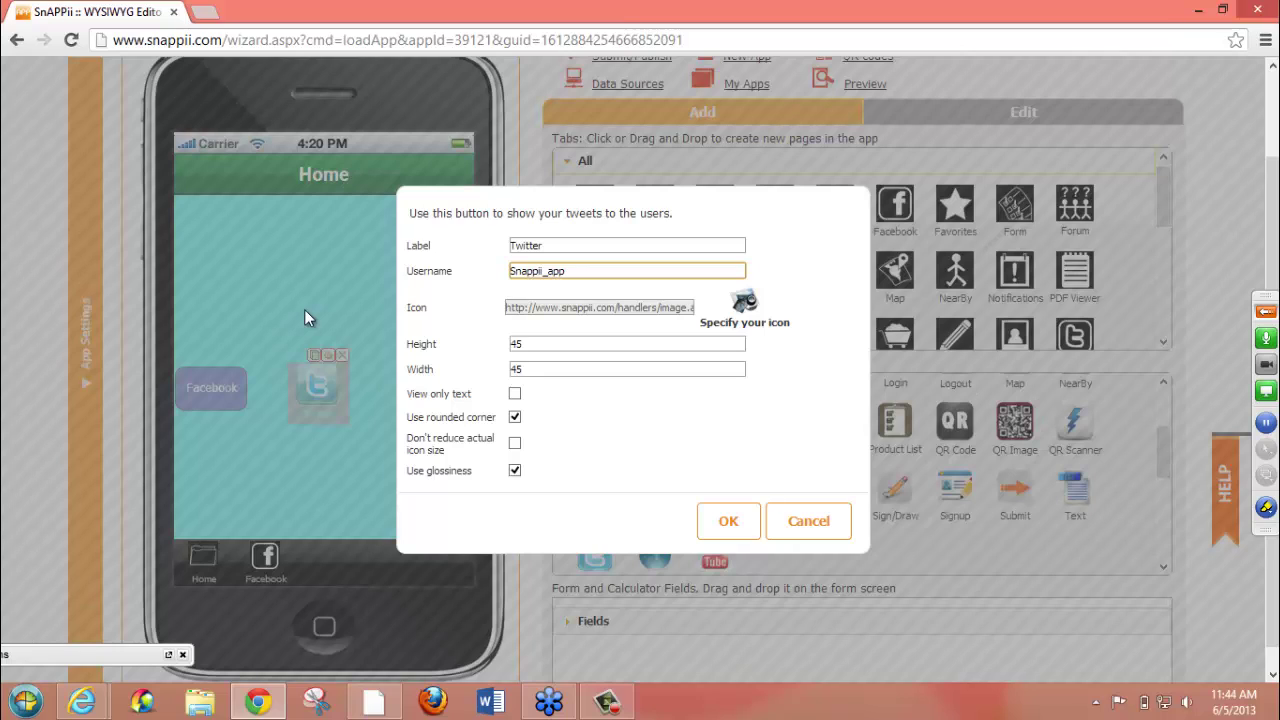
- Clear the Twitter username and open the Icon library to browse its ready-made icons
drag(586, 273, 314, 265)
key(BackSpace)
click(741, 304)
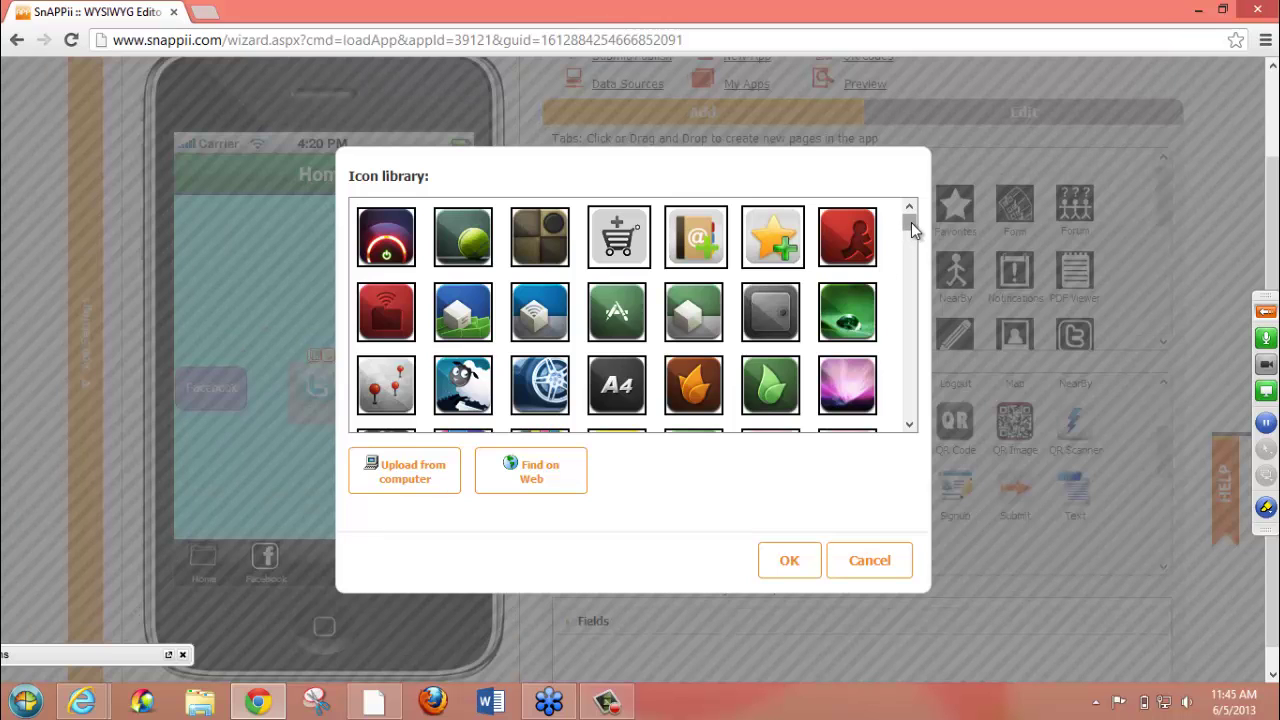
drag(910, 225, 921, 347)
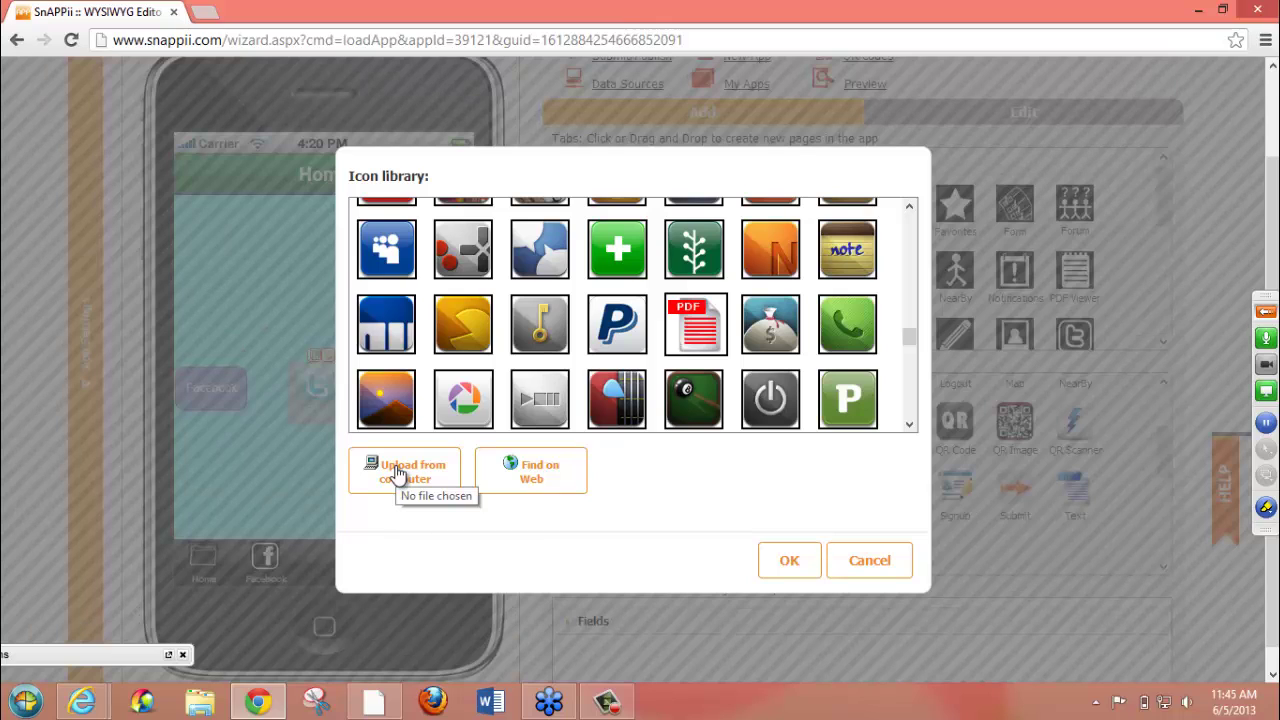
click(398, 473)
- Search the web icons for 'Twitter' and pick the blue square Twitter Logo & Brand icon
click(525, 480)
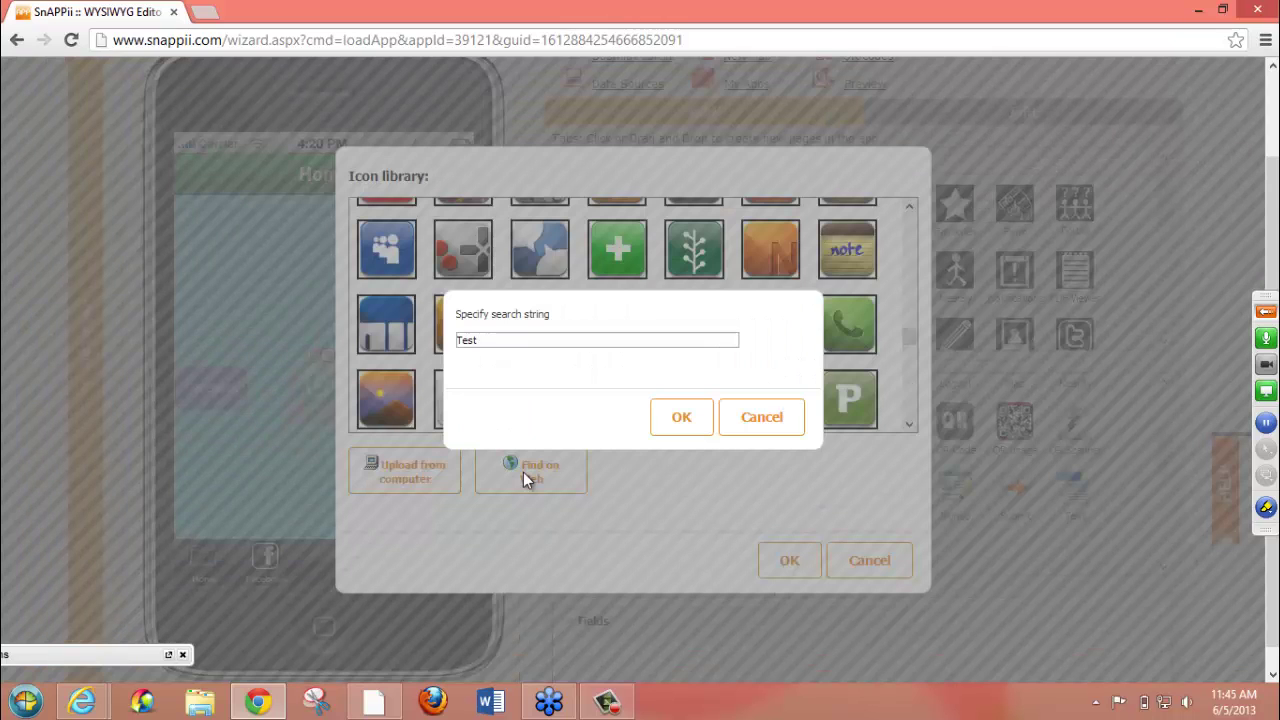
click(508, 340)
key(BackSpace)
key(BackSpace)
key(BackSpace)
key(BackSpace)
text(Twitte)
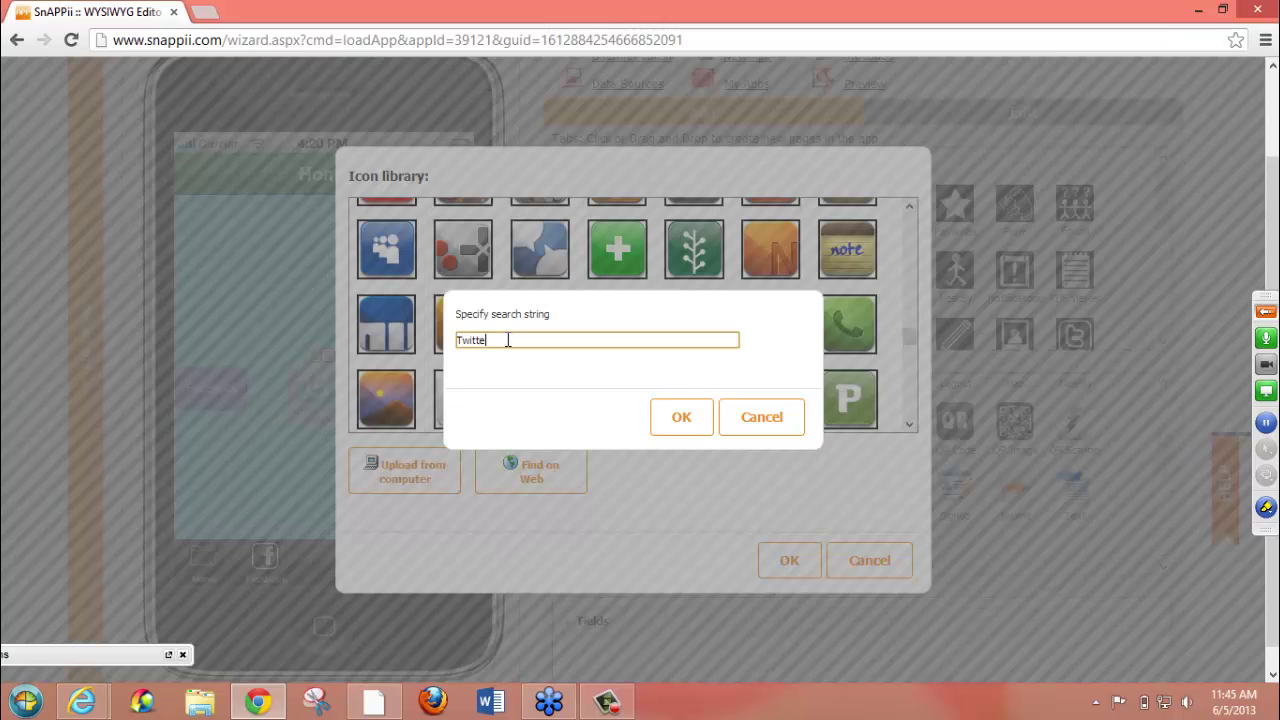
text(r)
click(663, 420)
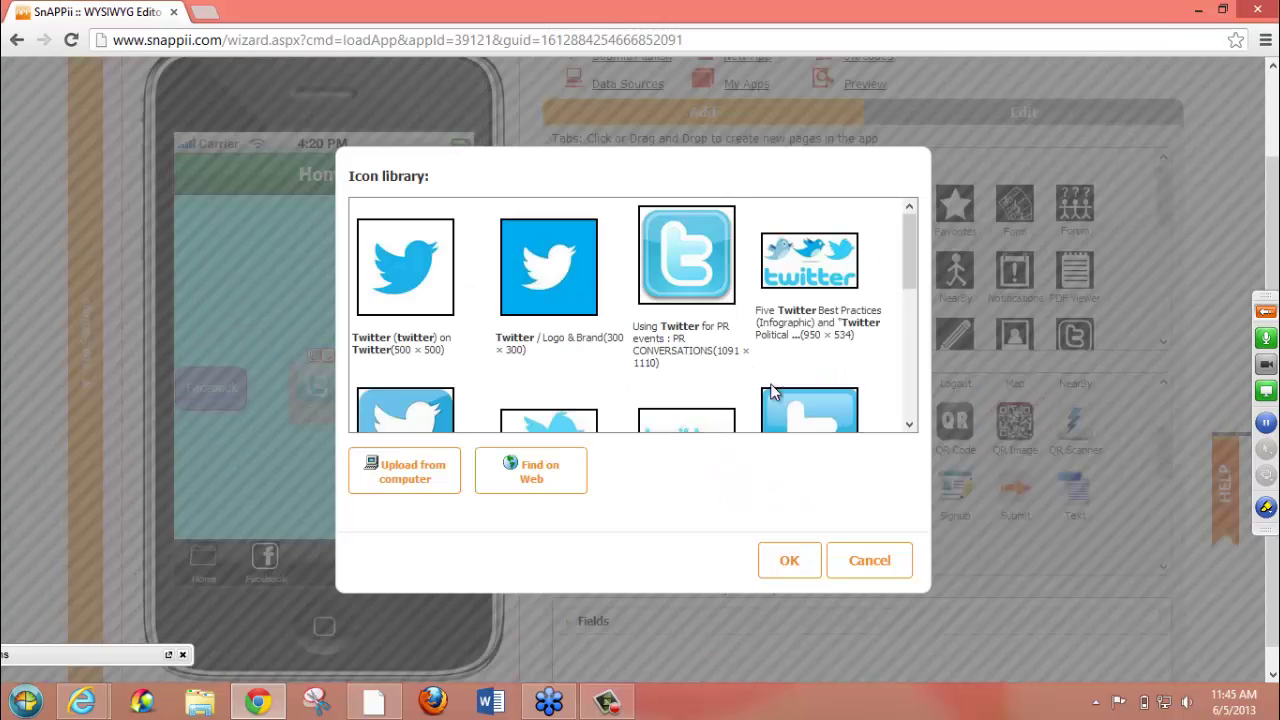
mouse_move(908, 259)
mouse_down()
mouse_move(909, 387)
mouse_move(907, 275)
mouse_up()
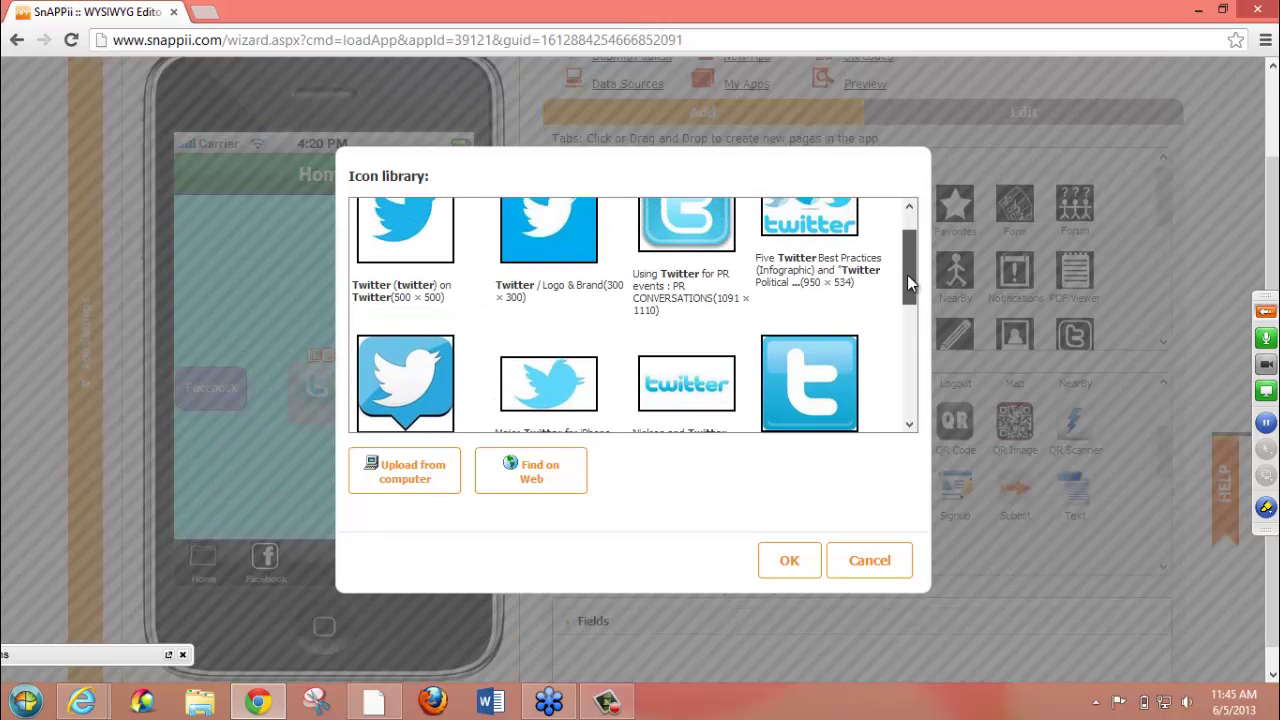
click(547, 229)
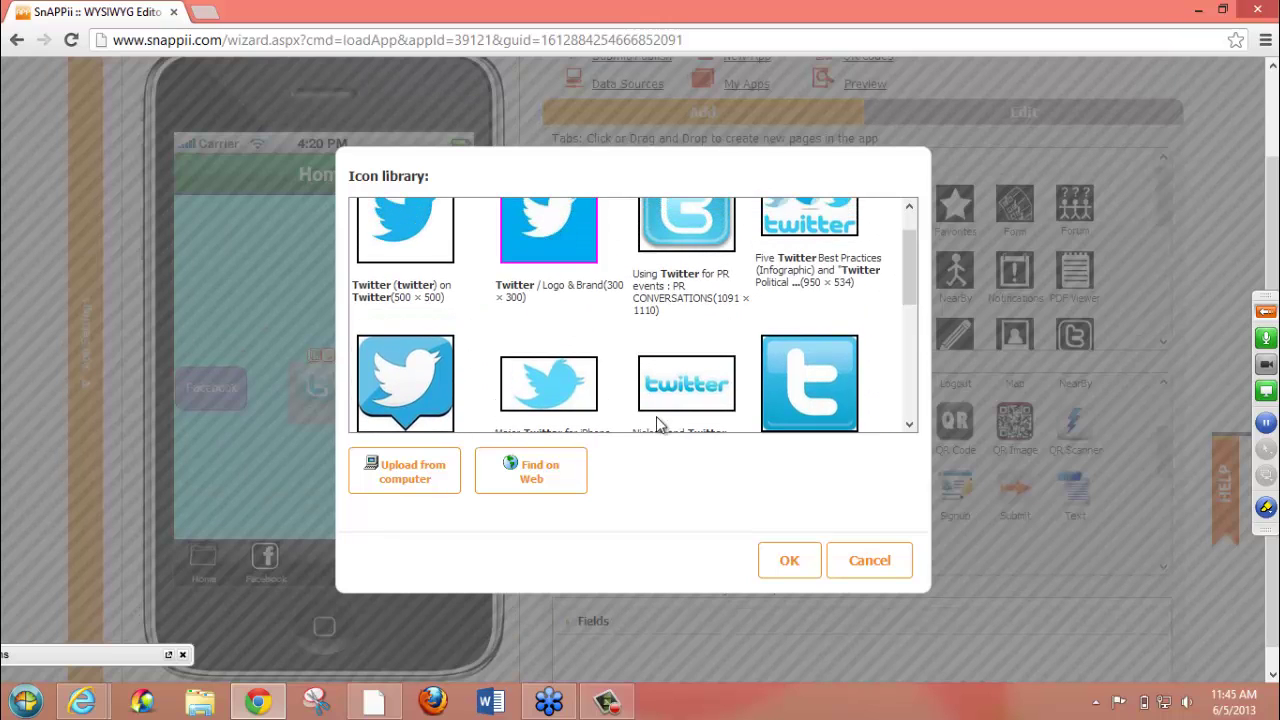
- Apply the Twitter icon and settings, then test that the Twitter button opens Twitter and return Home
click(786, 563)
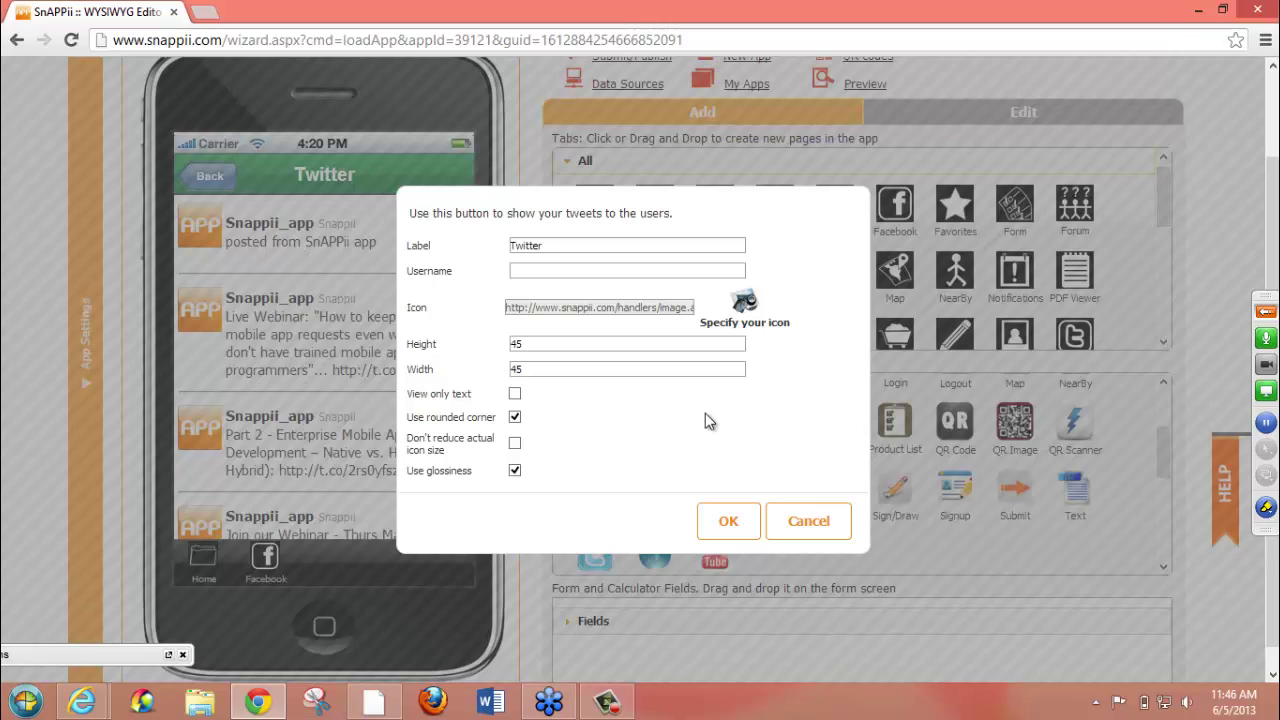
click(729, 521)
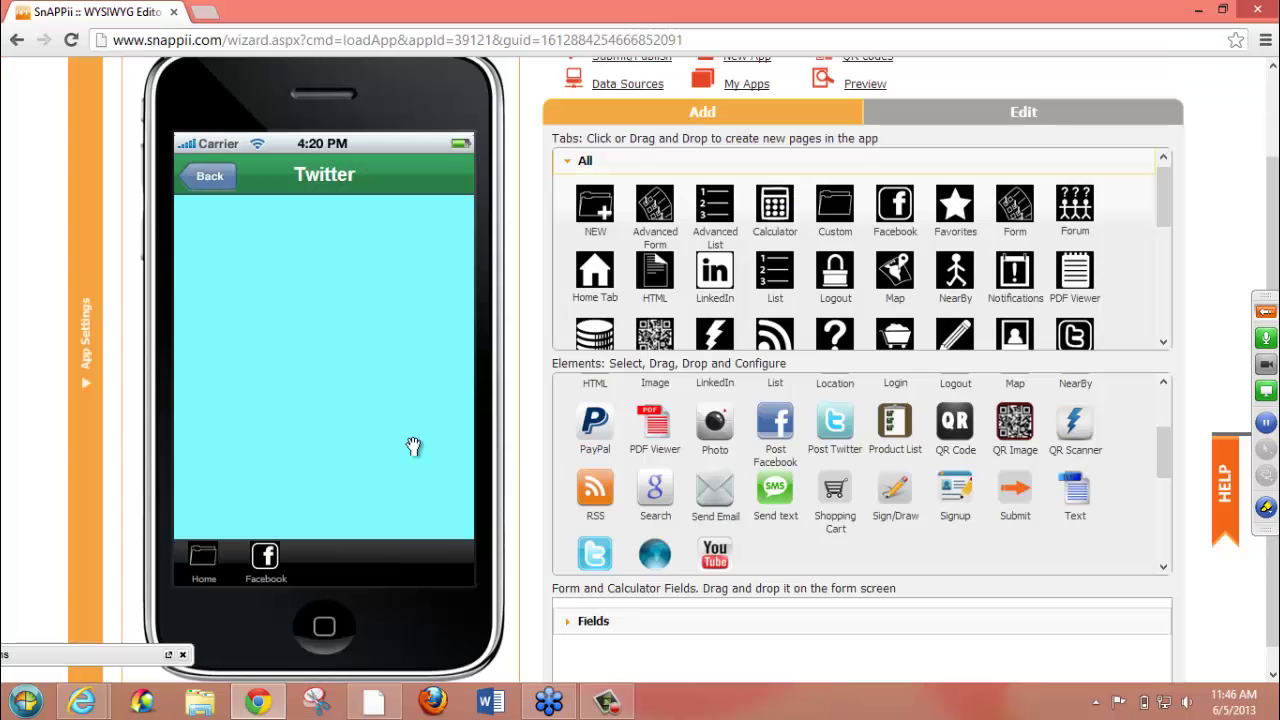
click(205, 180)
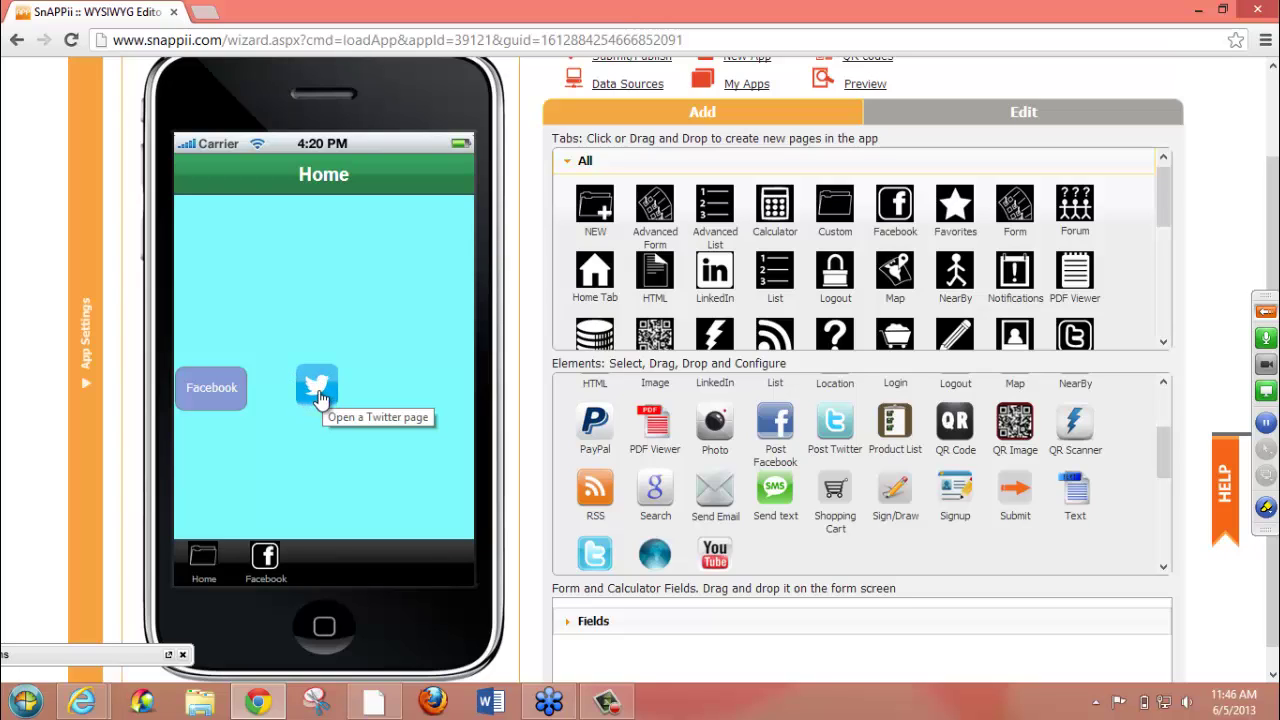
click(320, 400)
click(320, 400)
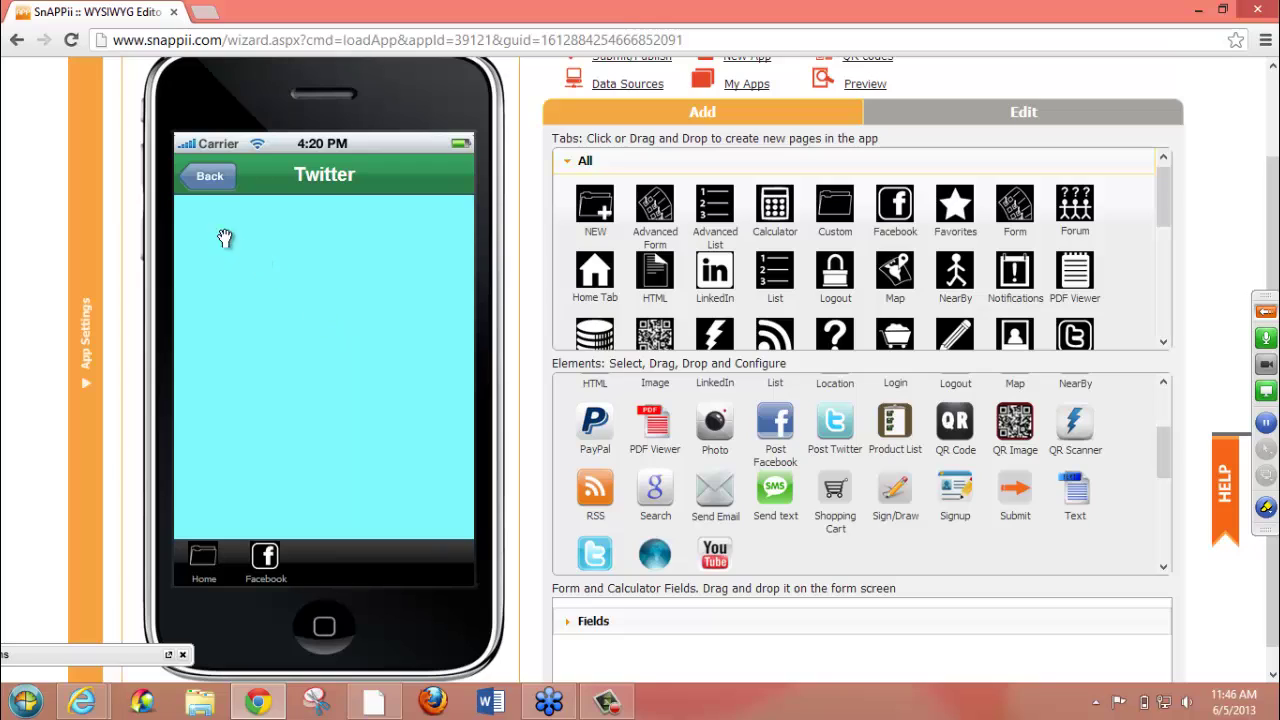
click(204, 177)
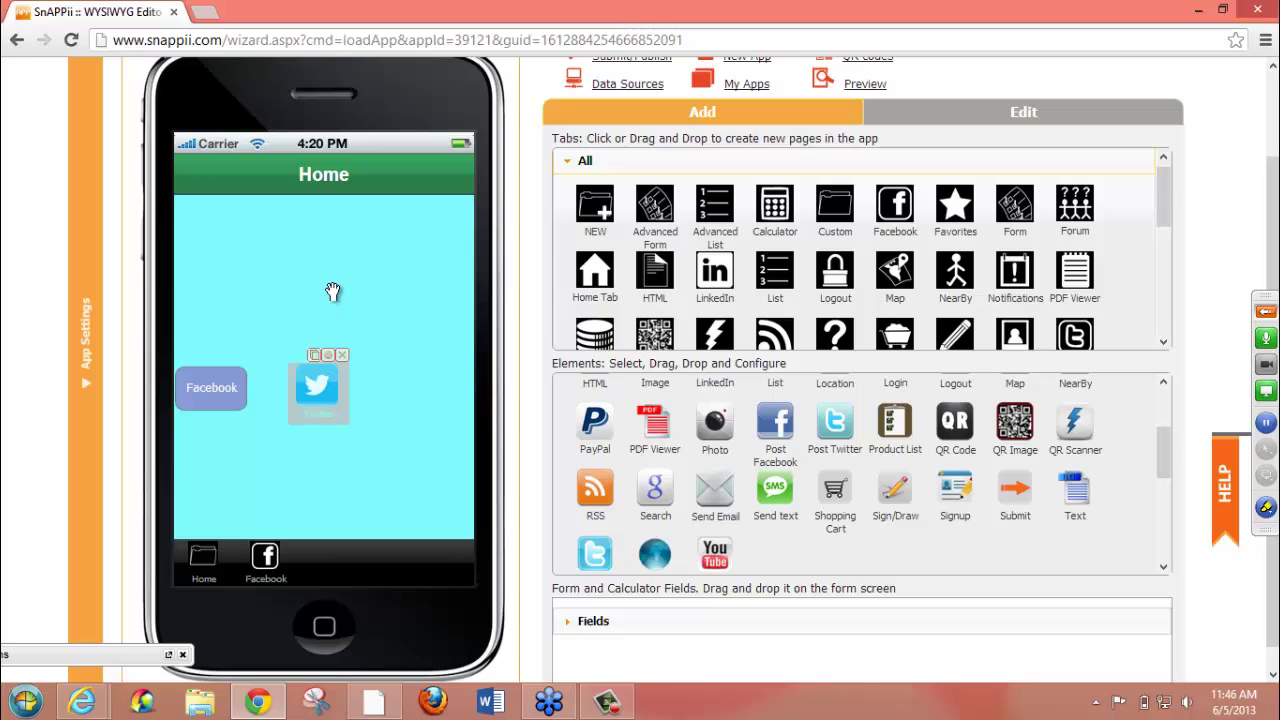
click(423, 409)
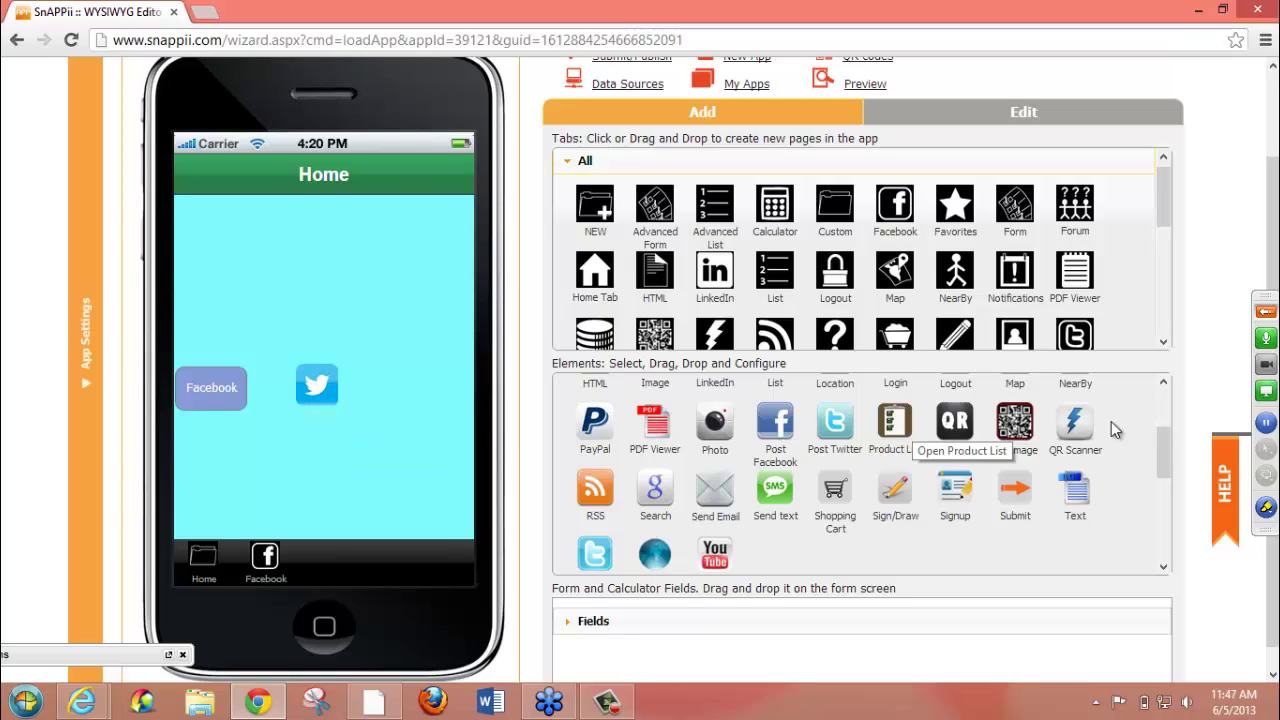
- Drag a LinkedIn button onto the Home page, placing it right of Twitter
mouse_move(1161, 454)
mouse_down()
mouse_move(1161, 419)
mouse_move(1161, 431)
mouse_up()
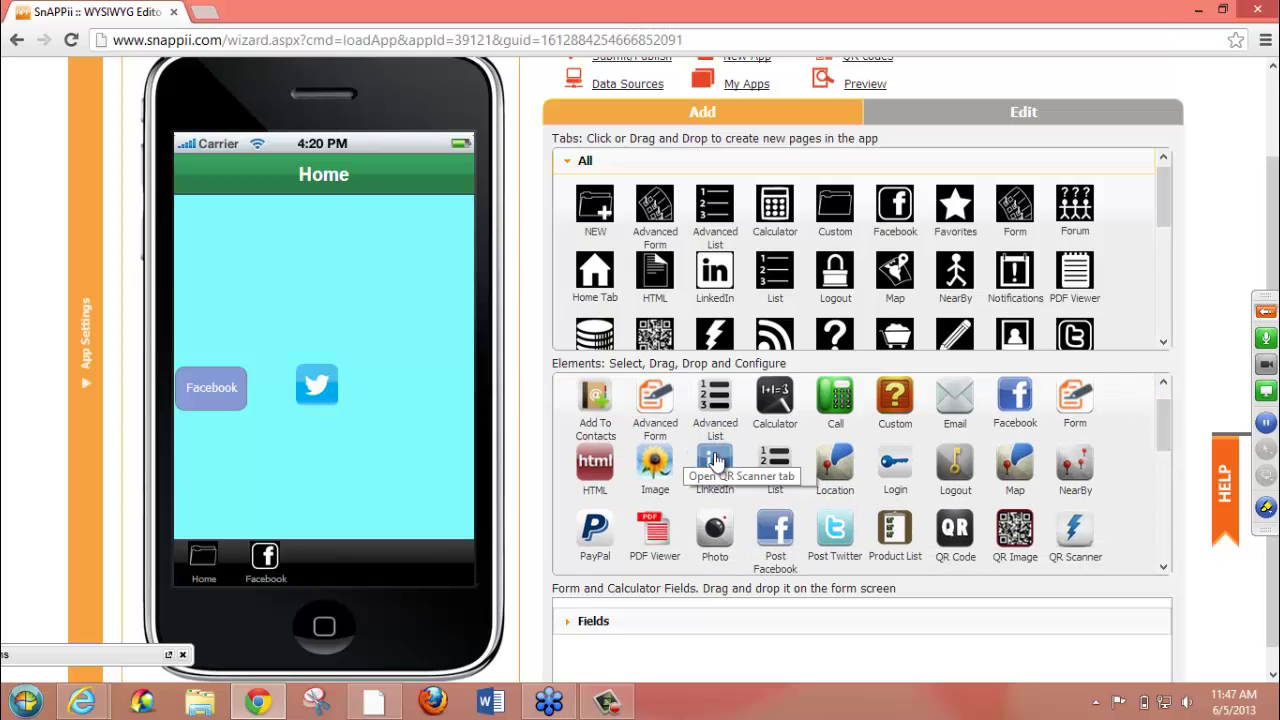
drag(727, 462, 342, 324)
drag(296, 284, 262, 482)
drag(359, 470, 425, 392)
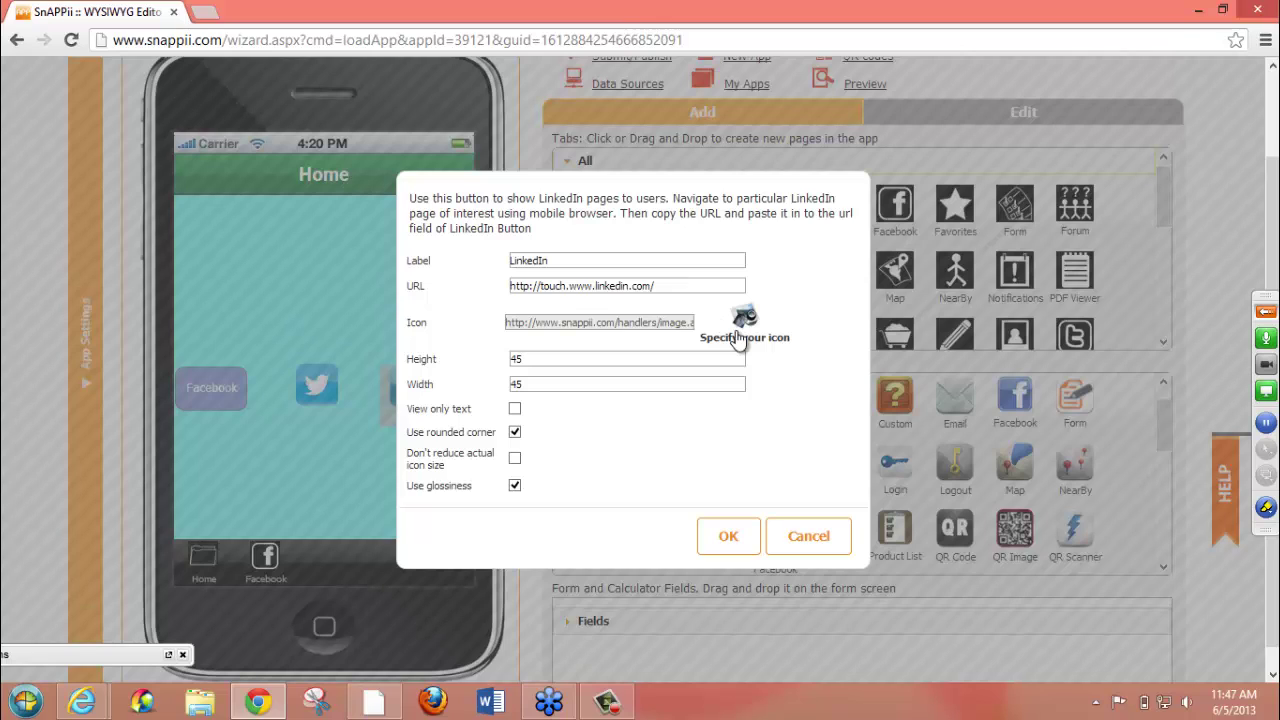
- Set the LinkedIn button's height and width to 75 and save it
double_click(537, 360)
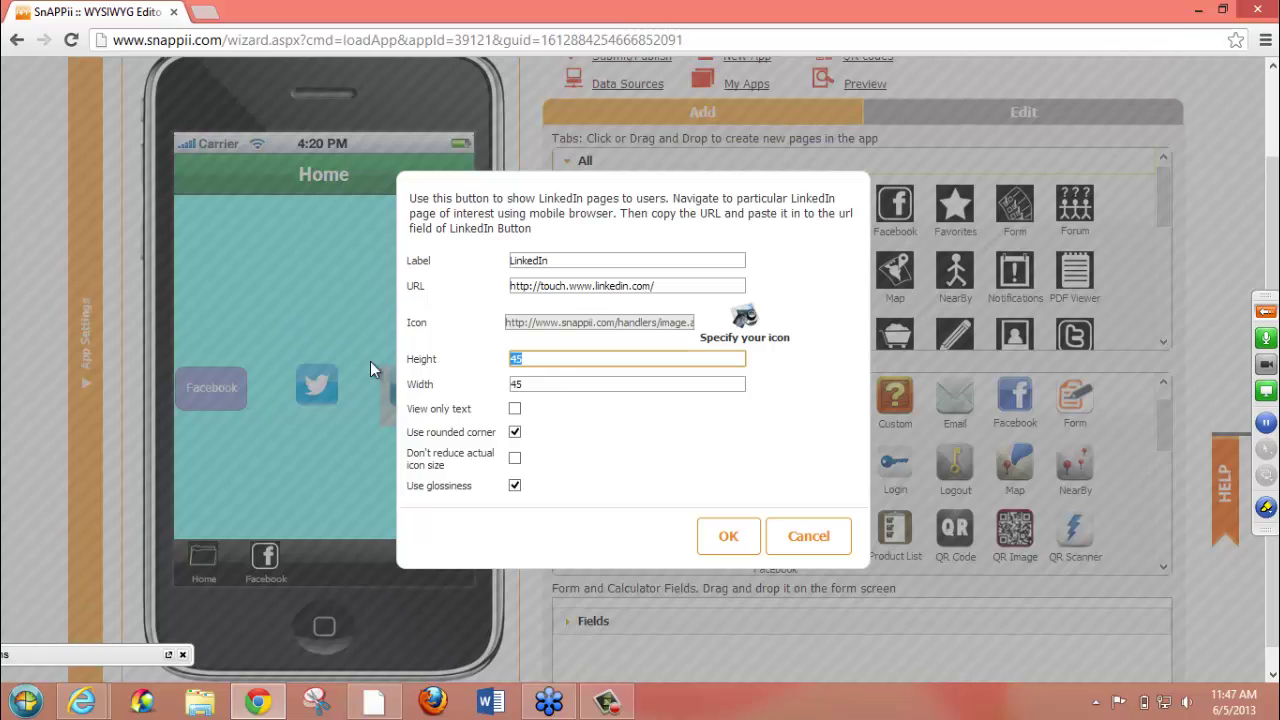
text(75)
click(530, 385)
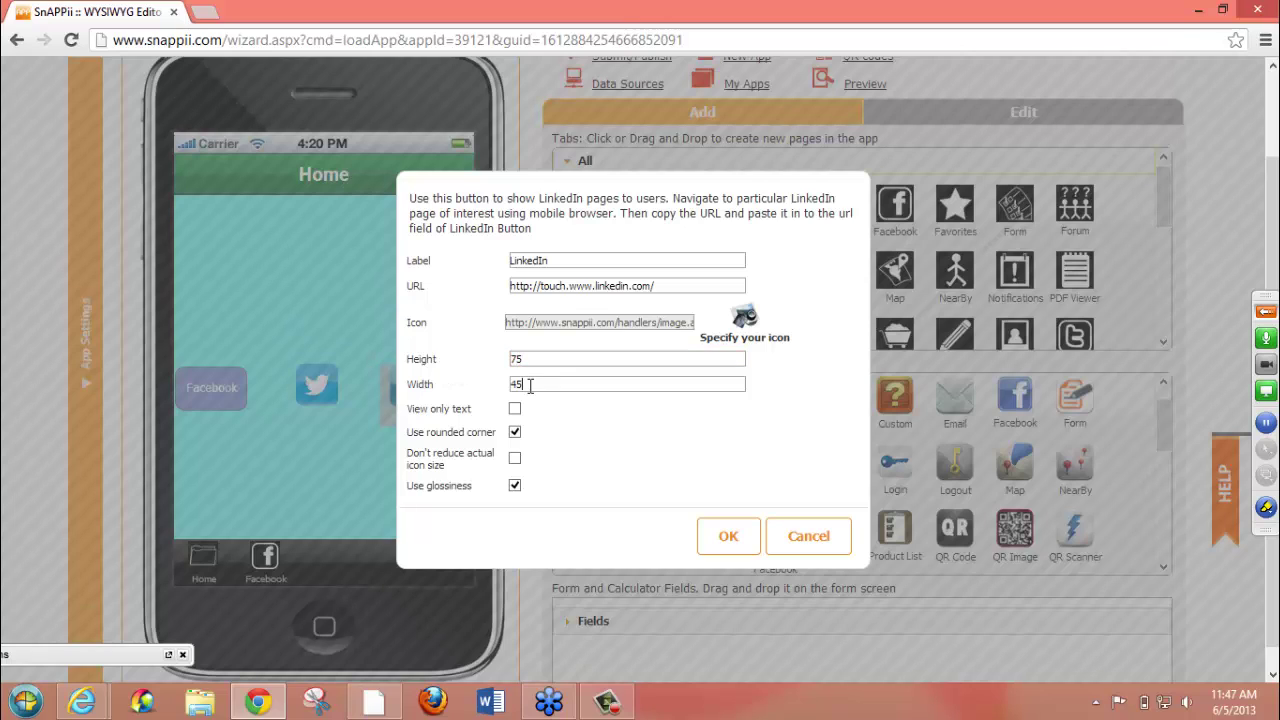
key(BackSpace)
key(BackSpace)
text(75)
click(730, 538)
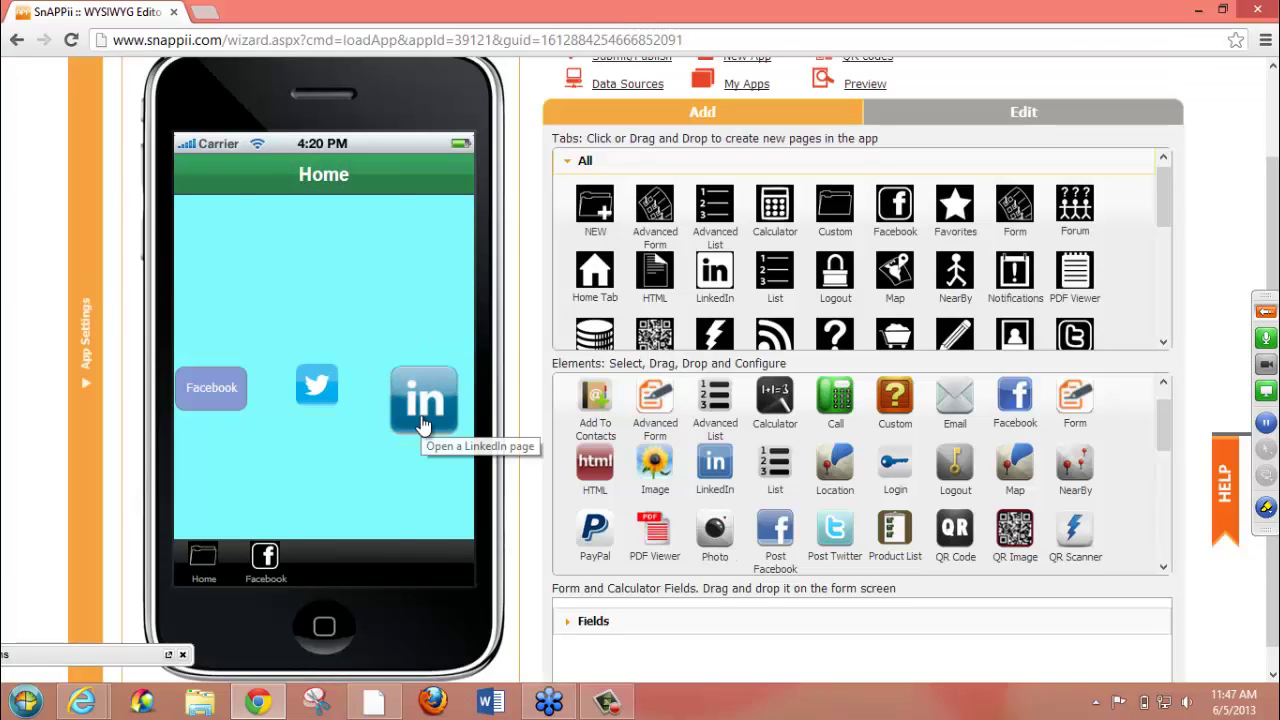
- Level the Facebook, Twitter and LinkedIn buttons into one row, then check the Facebook tab and return Home
drag(423, 414, 425, 395)
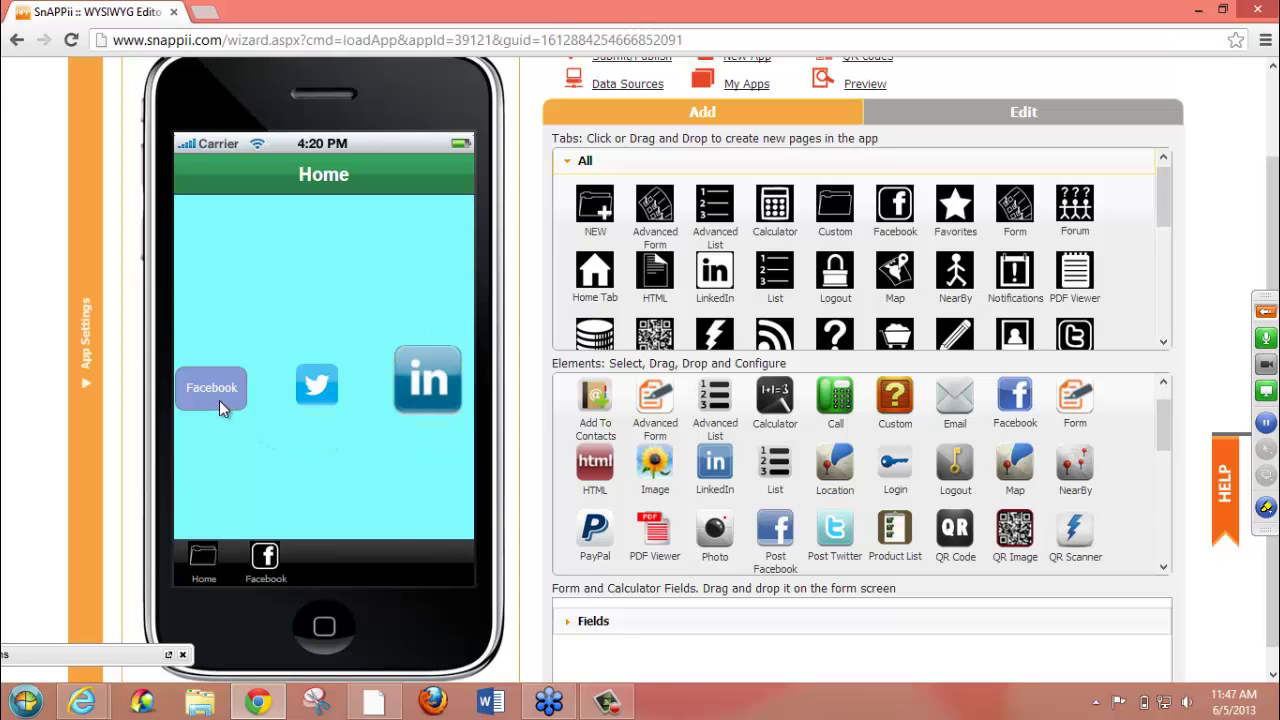
drag(220, 392, 219, 382)
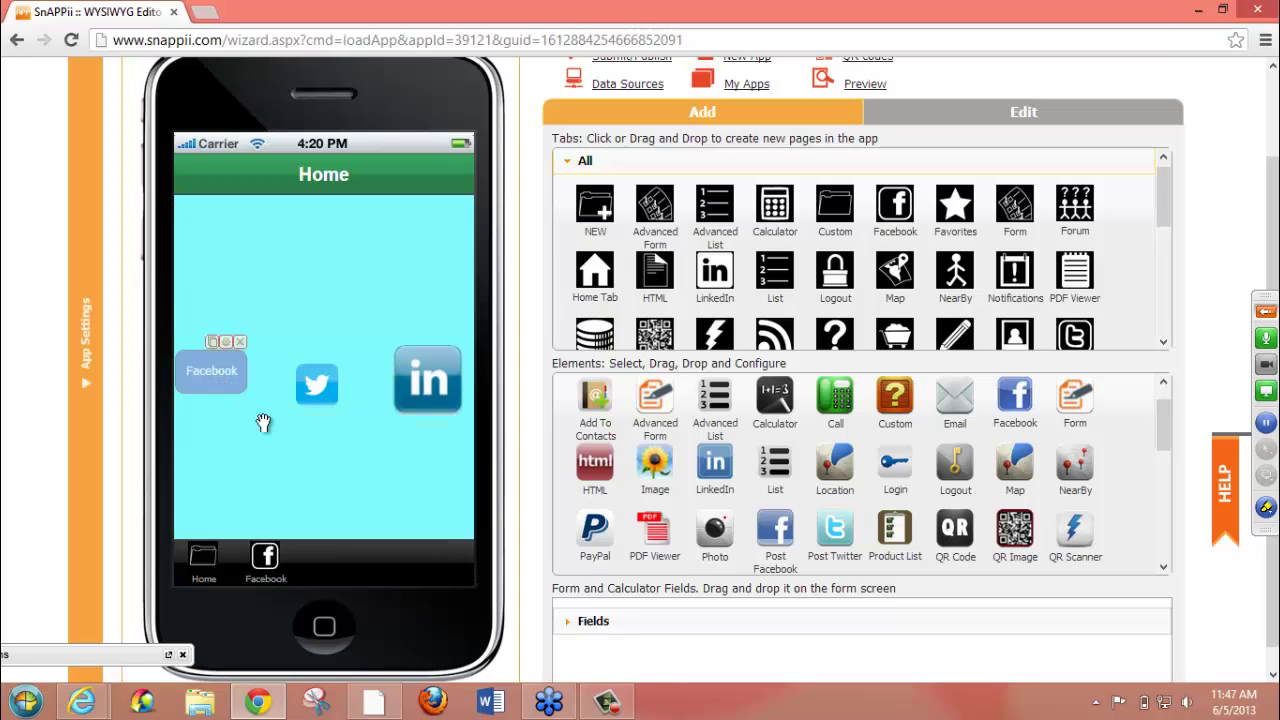
drag(321, 410, 320, 387)
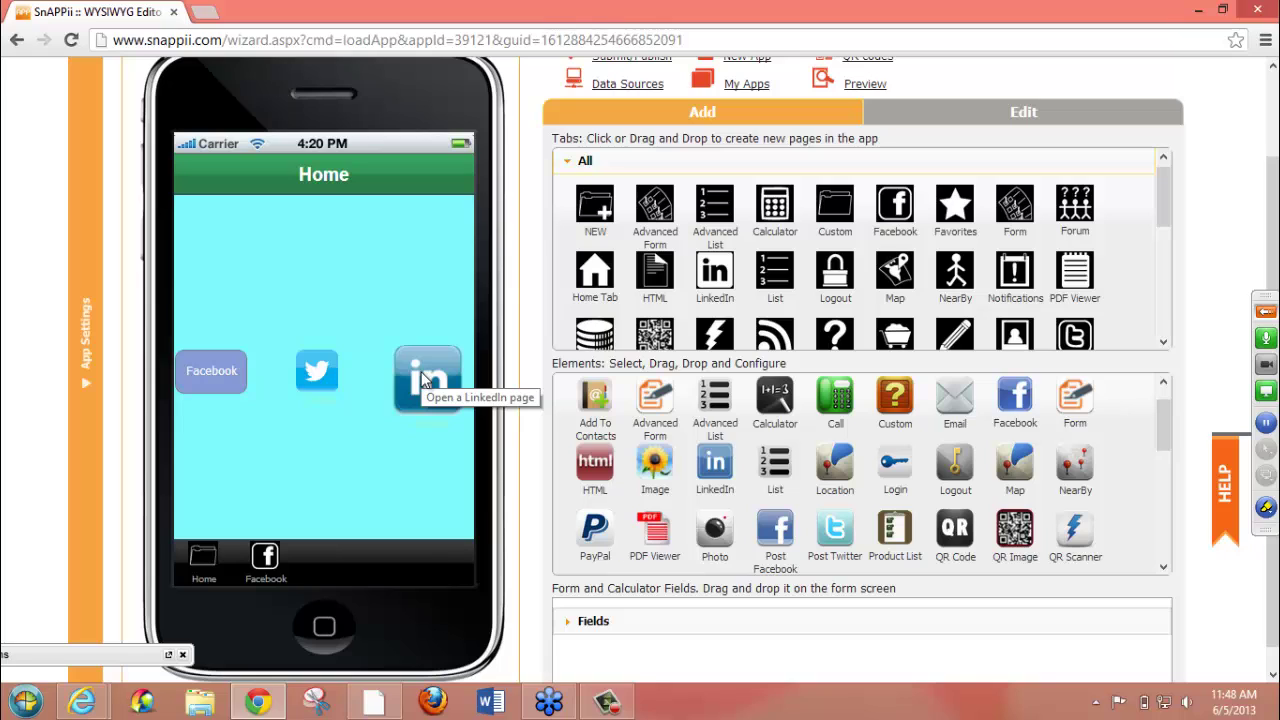
mouse_move(422, 380)
mouse_down()
mouse_move(429, 434)
mouse_move(431, 372)
mouse_up()
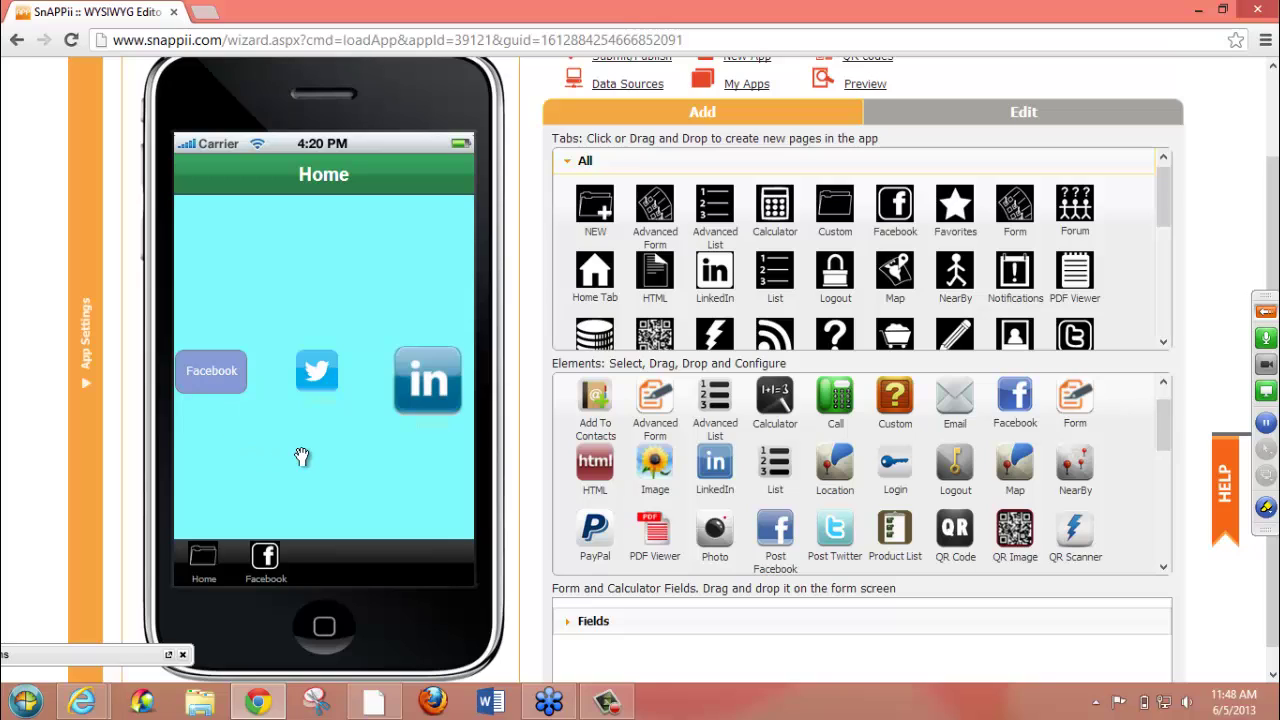
click(265, 560)
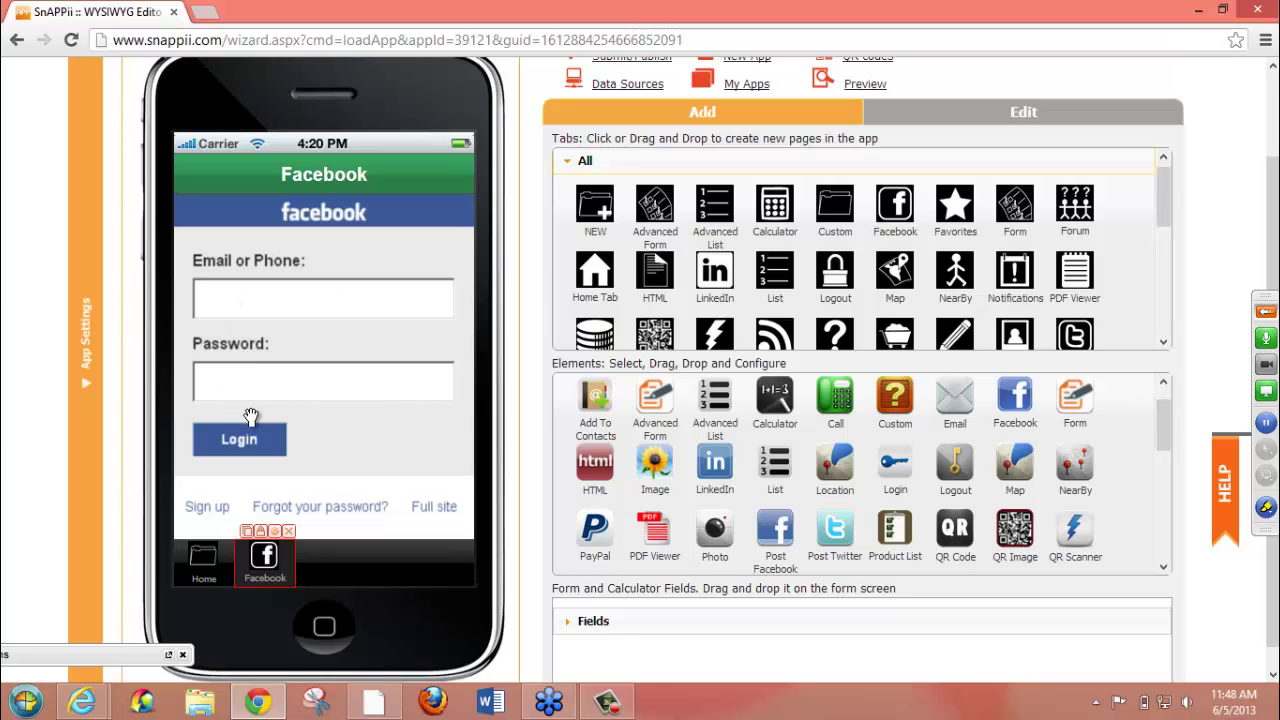
click(203, 563)
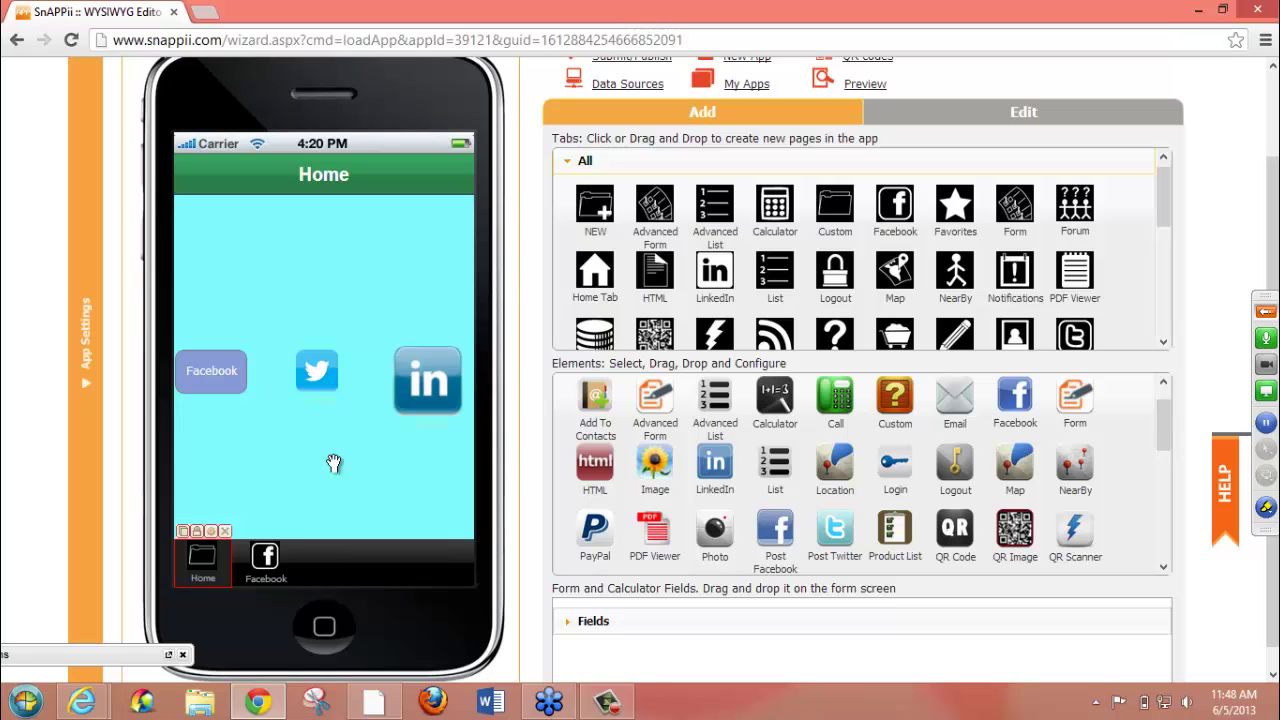
- Drop an Image element near the top of the Home page, opening its 60 × 60 settings
drag(655, 460, 219, 243)
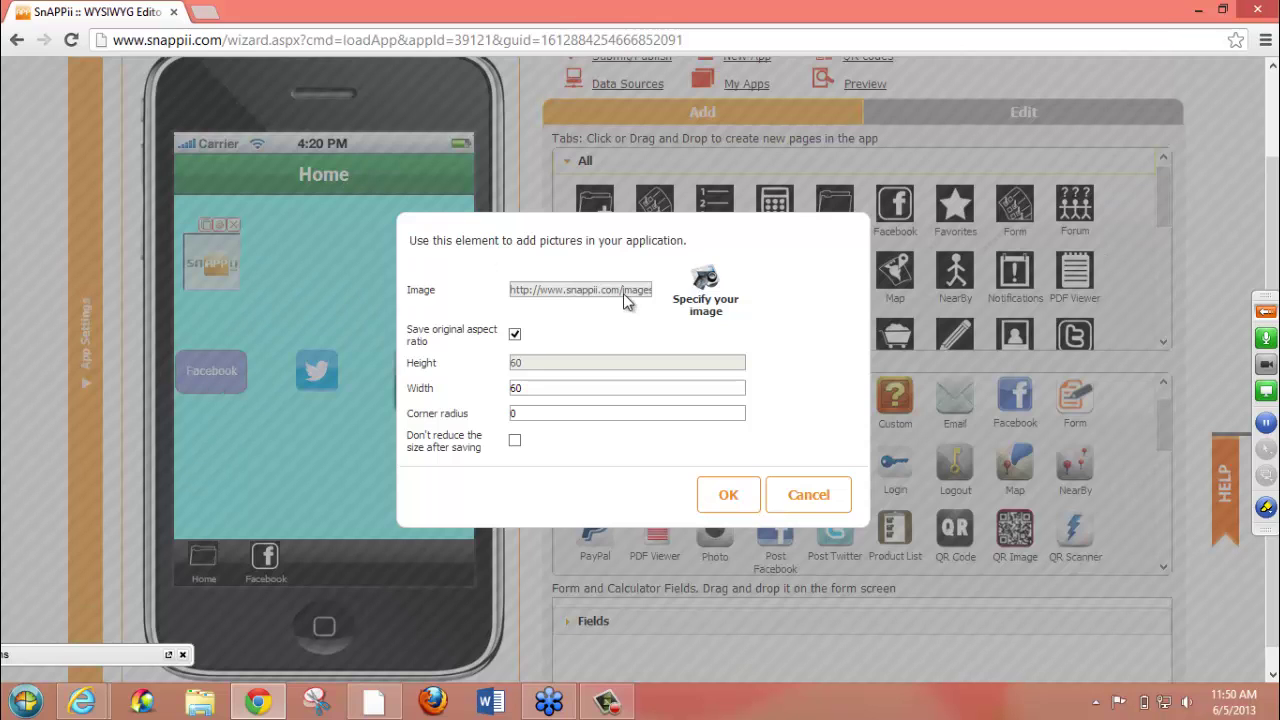
- Upload the featurepics letter-blocks picture from Pictures as the image element's picture
click(705, 285)
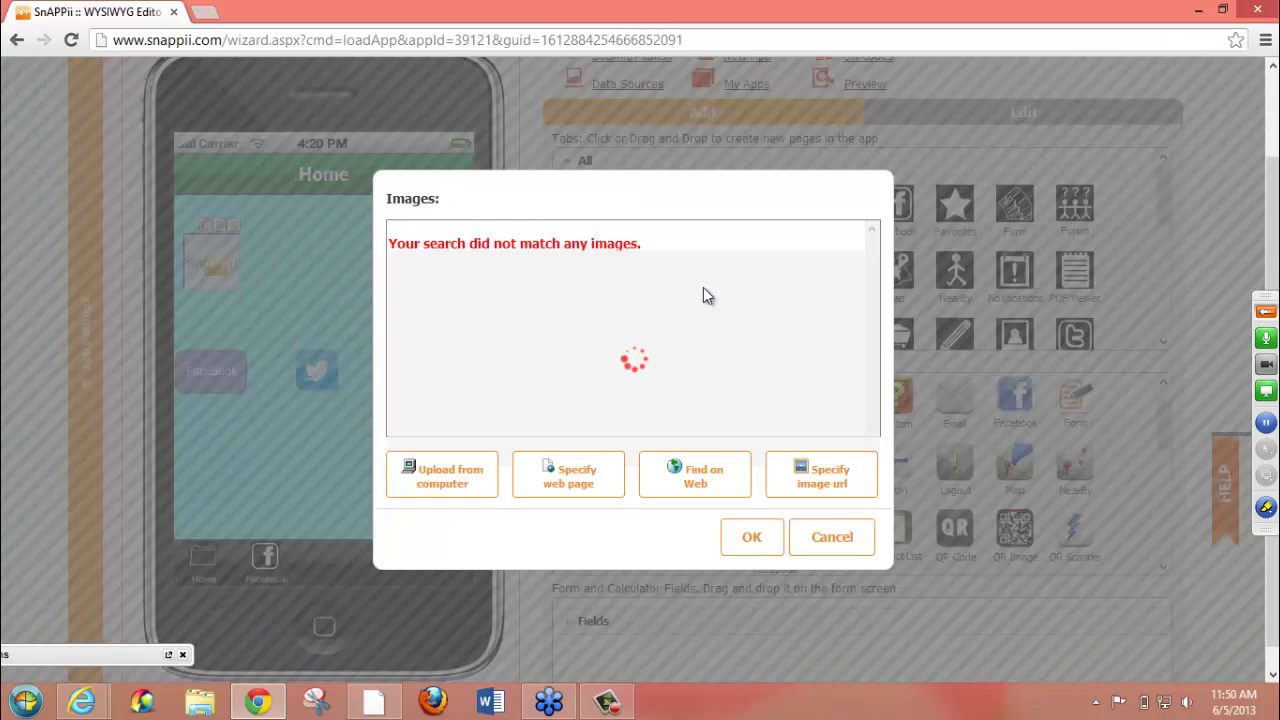
click(458, 480)
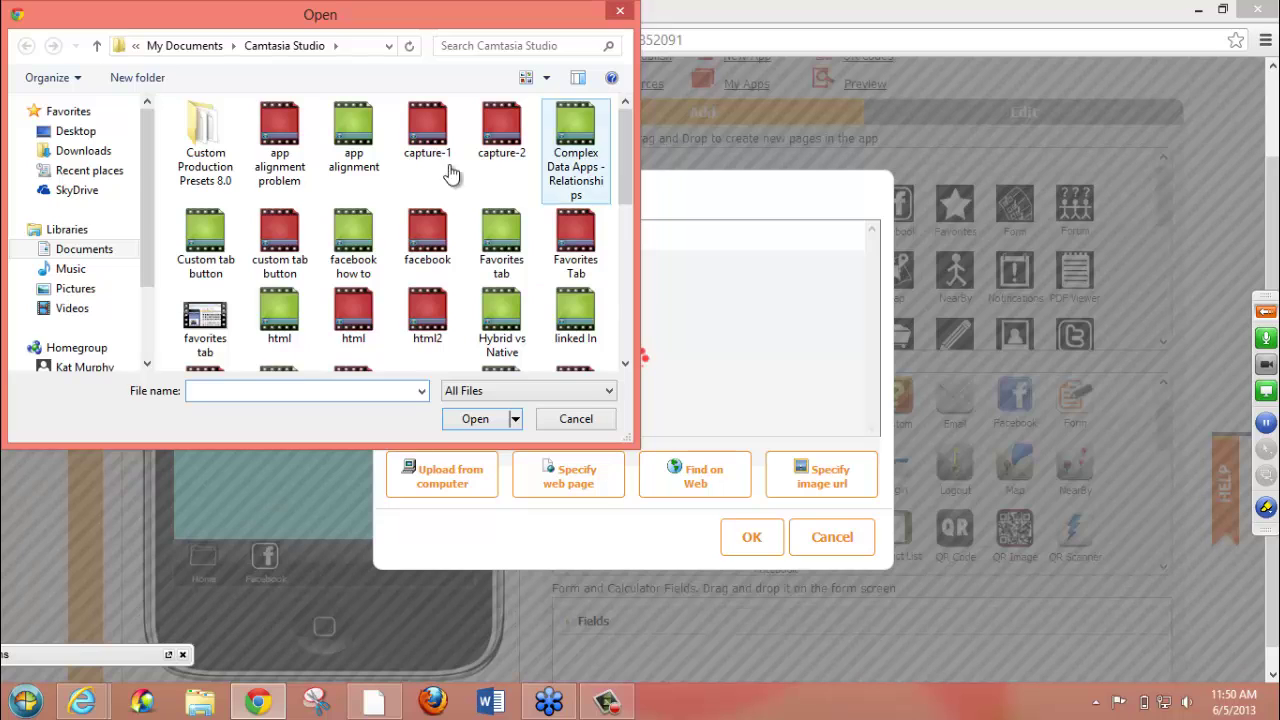
click(78, 289)
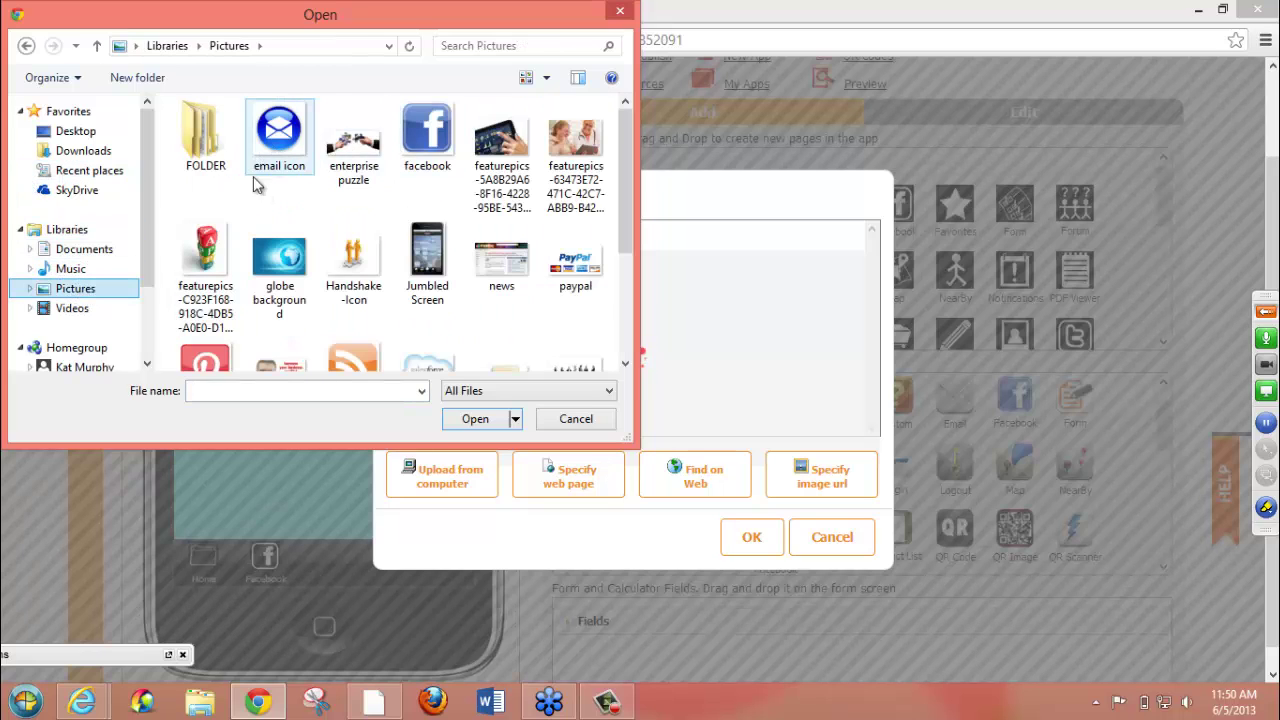
click(205, 248)
double_click(205, 248)
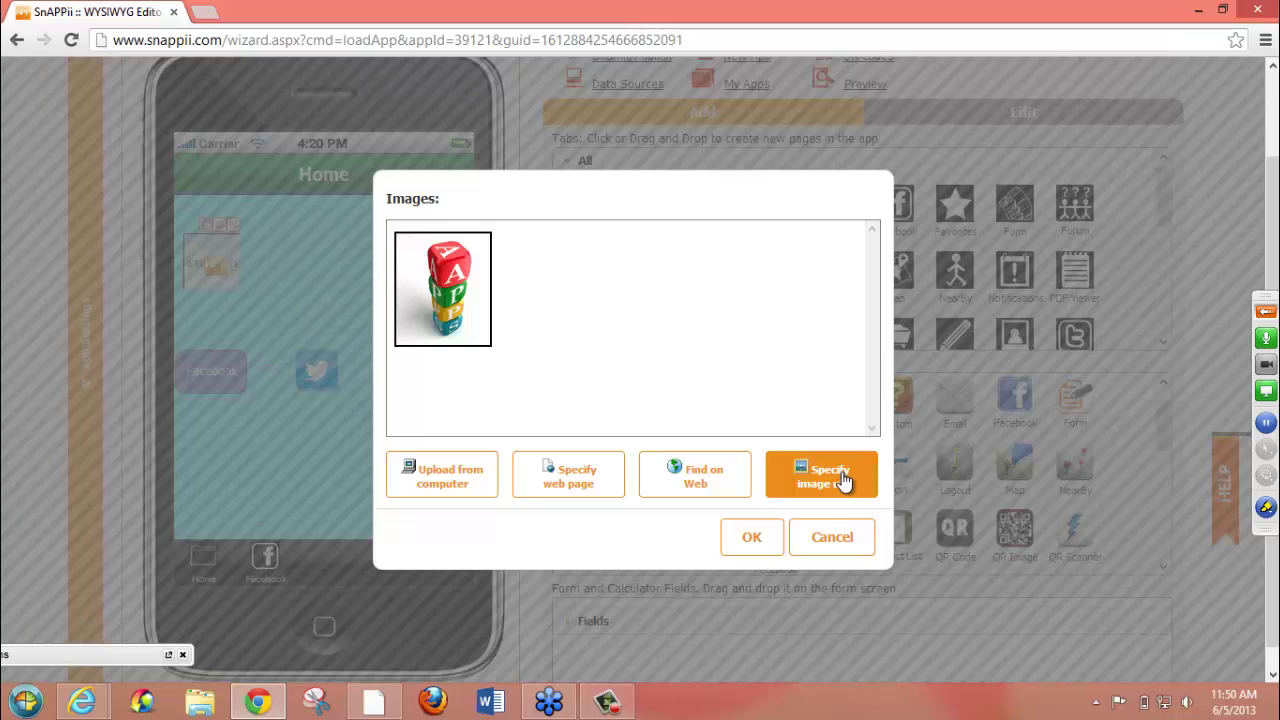
click(756, 540)
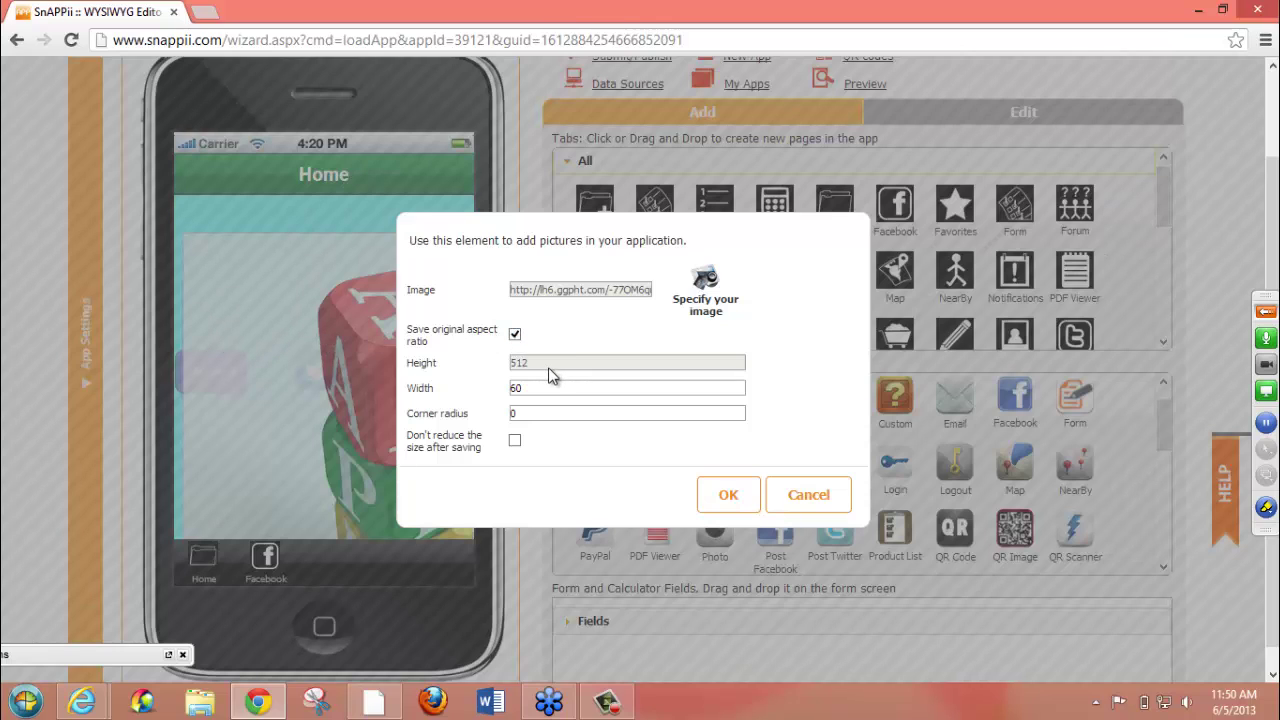
- Unlock the image's aspect ratio and enter height 100 with a trial width
click(515, 335)
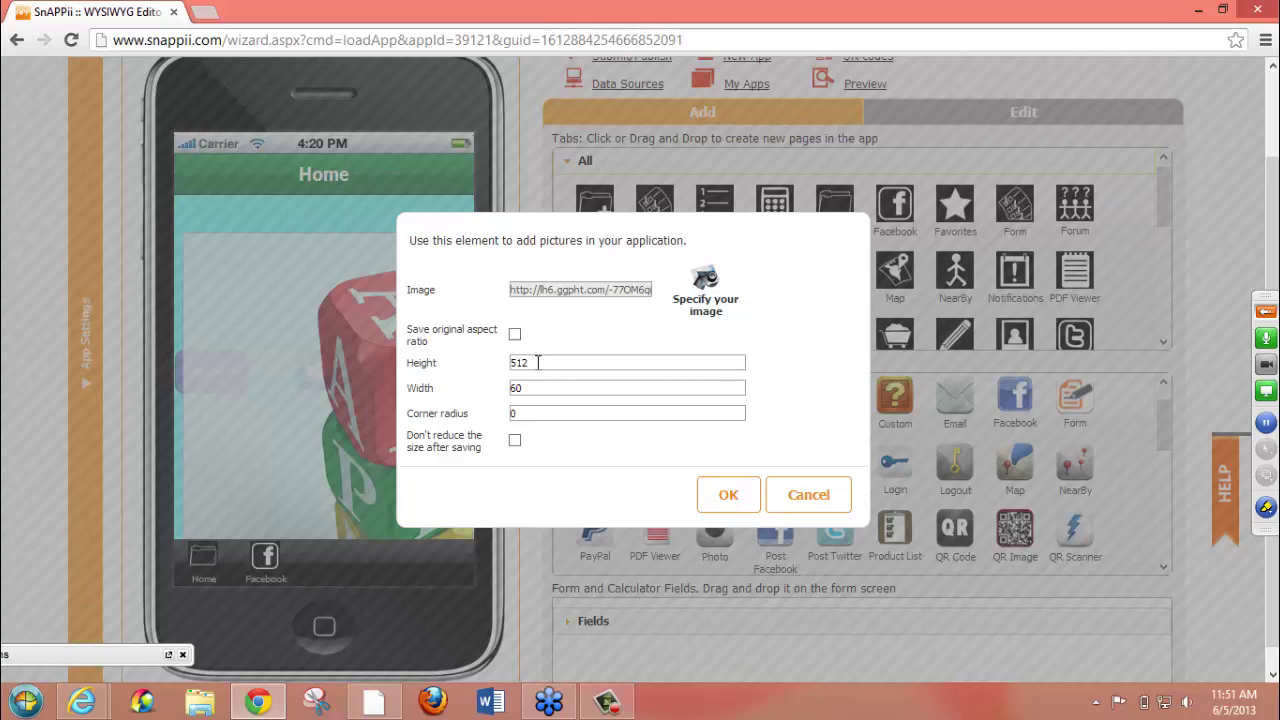
drag(538, 362, 430, 355)
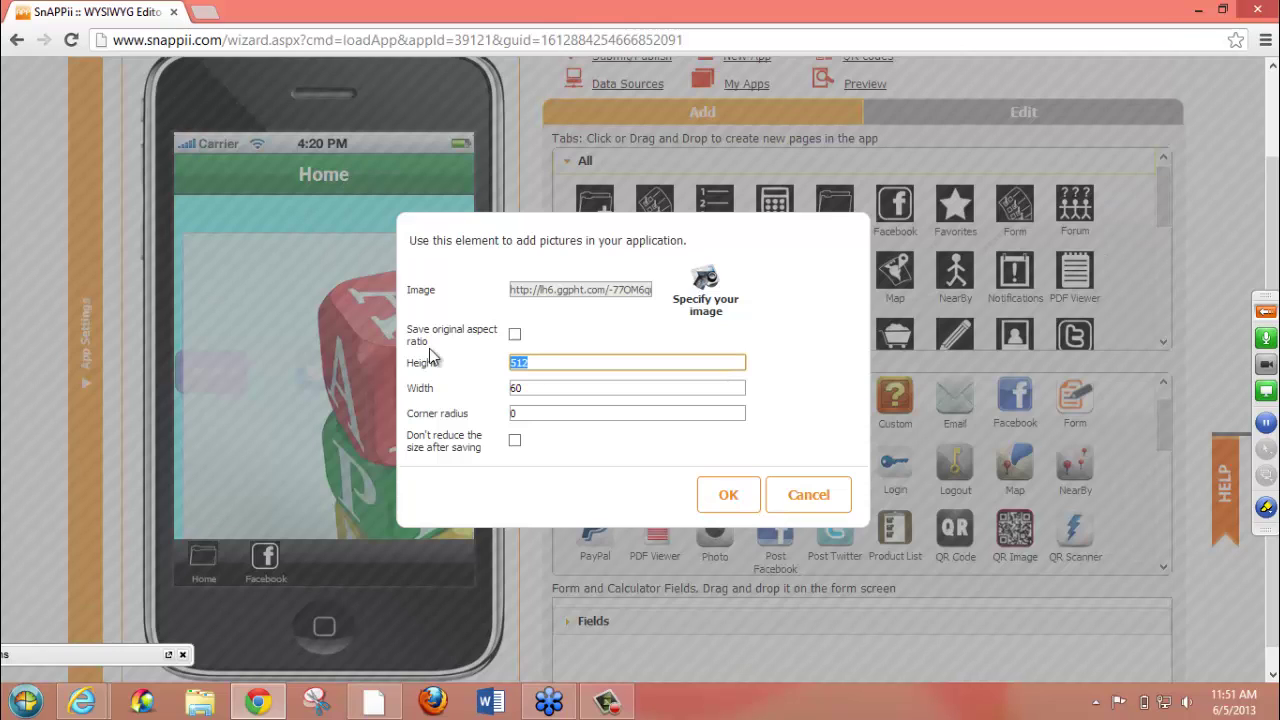
text(100)
click(556, 387)
drag(484, 387, 419, 395)
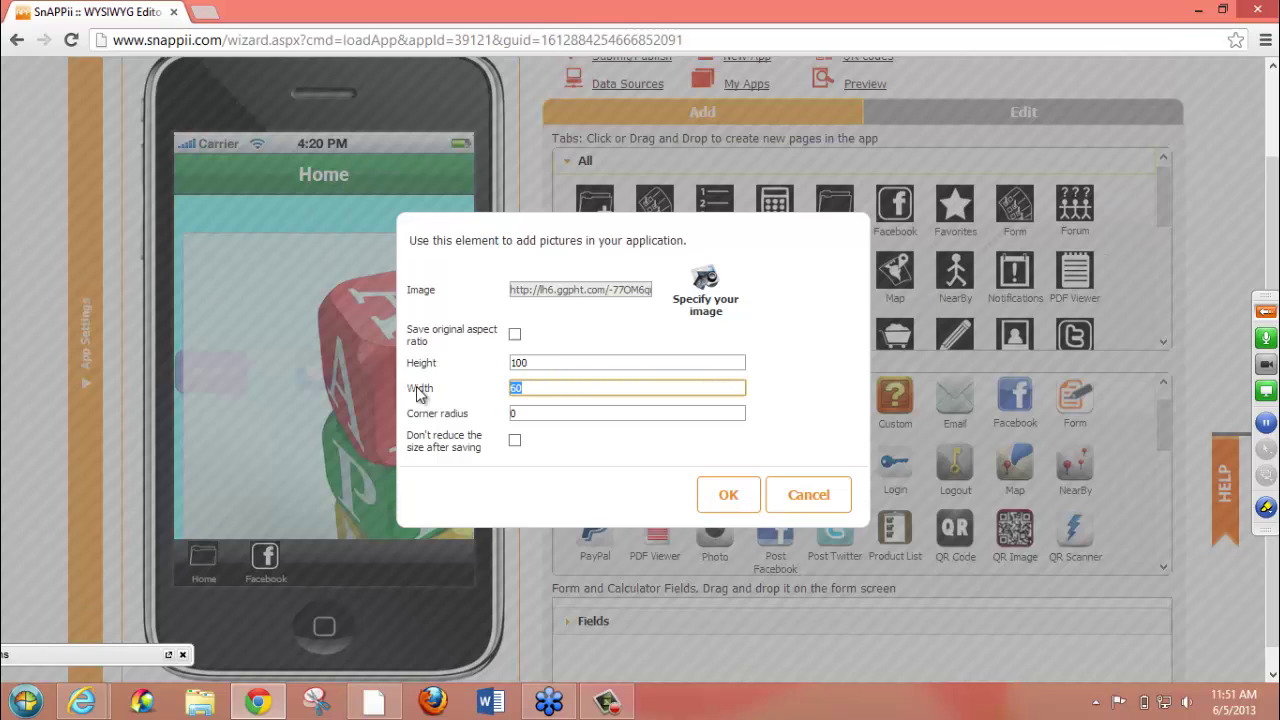
text(150)
key(BackSpace)
key(BackSpace)
key(BackSpace)
text(400)
- Correct the out-of-range width to 125 and confirm the 100 × 125 picture size
click(755, 496)
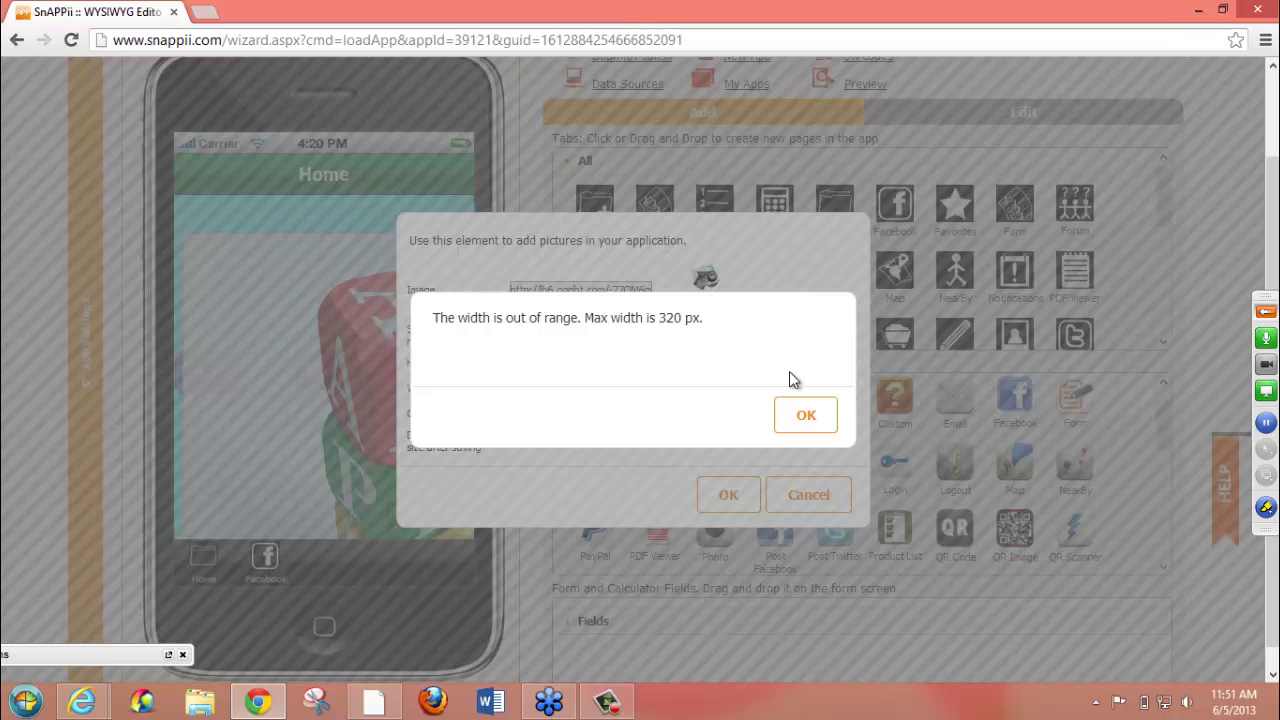
click(805, 418)
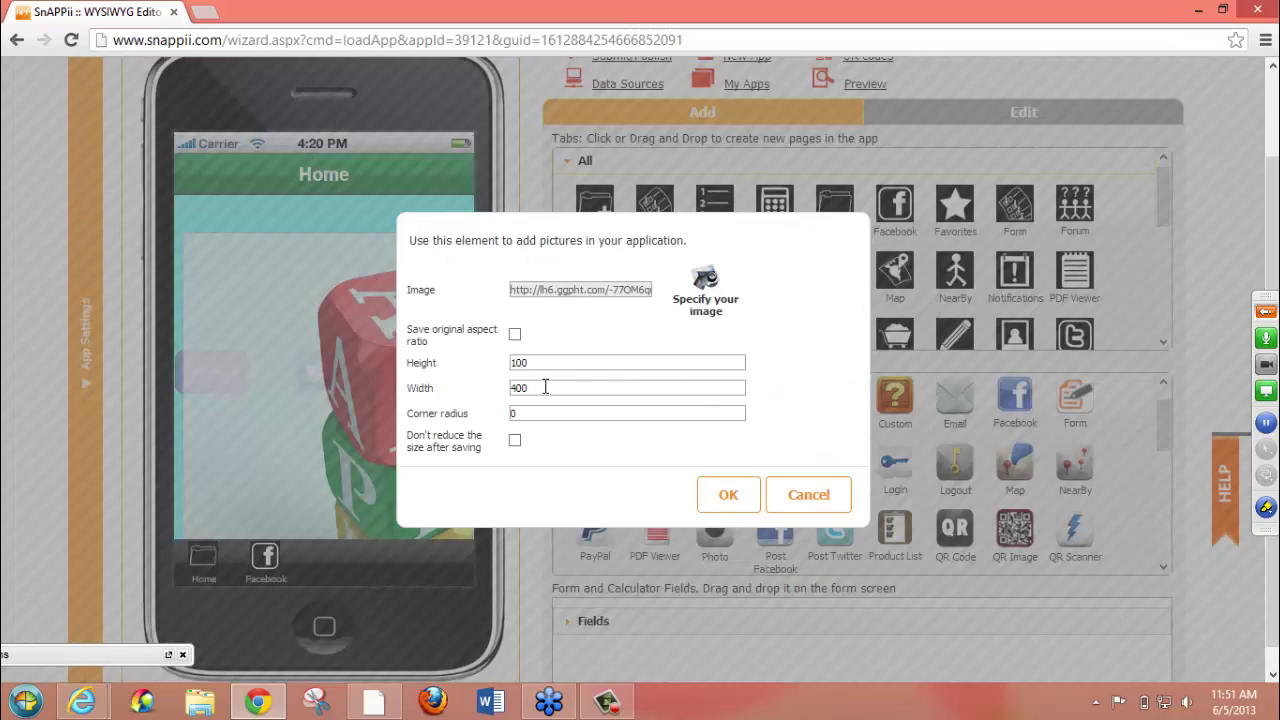
drag(546, 386, 447, 387)
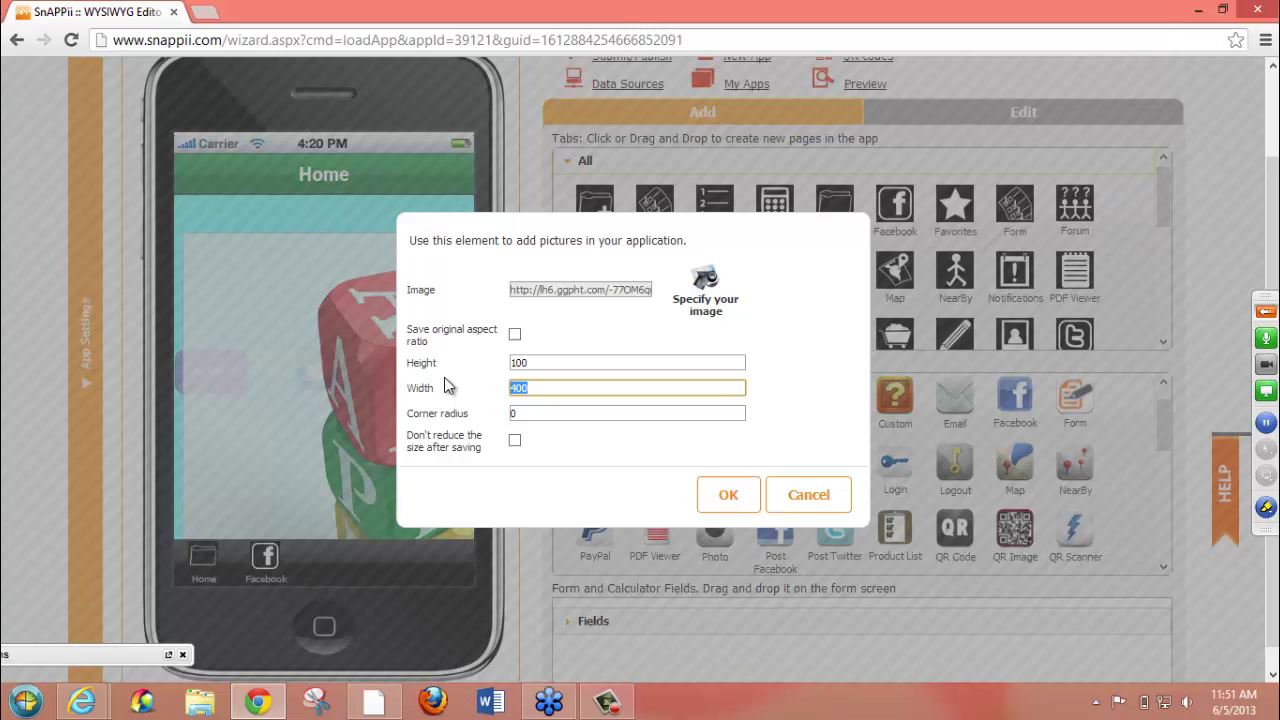
text(125)
click(727, 496)
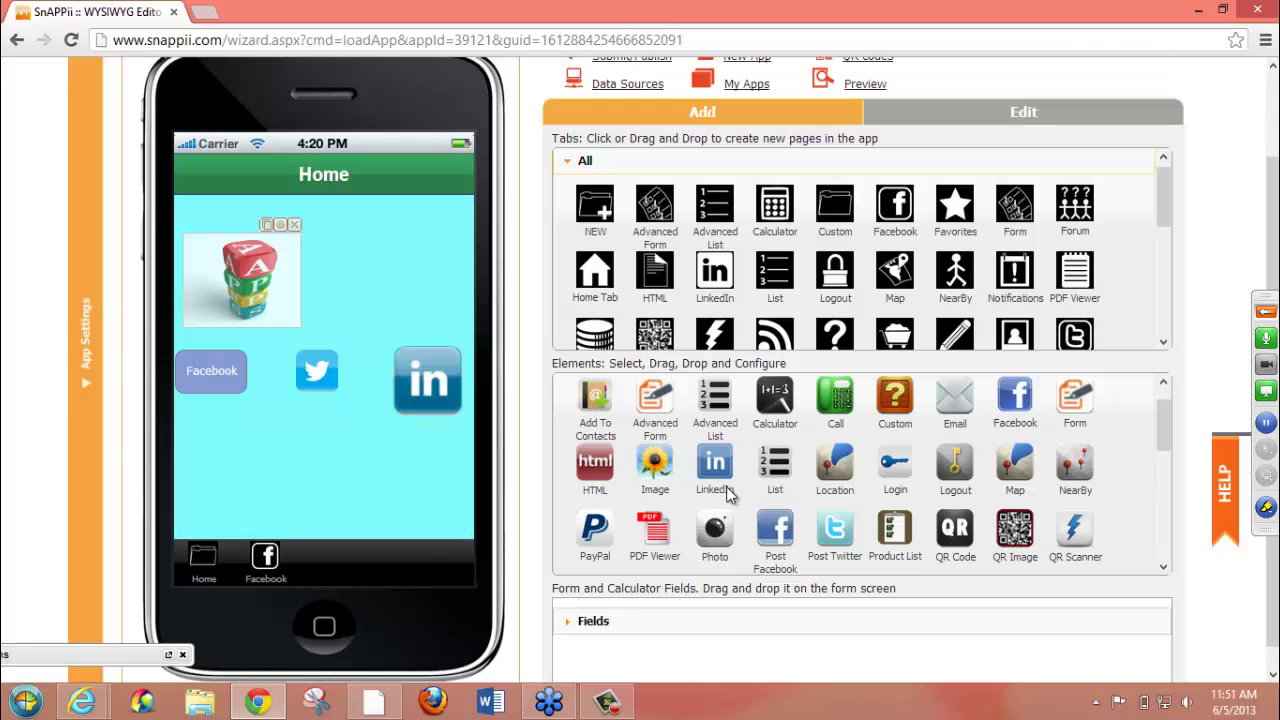
- Move the blocks picture to the top-left corner and return the LinkedIn icon beside Twitter
drag(279, 267, 216, 233)
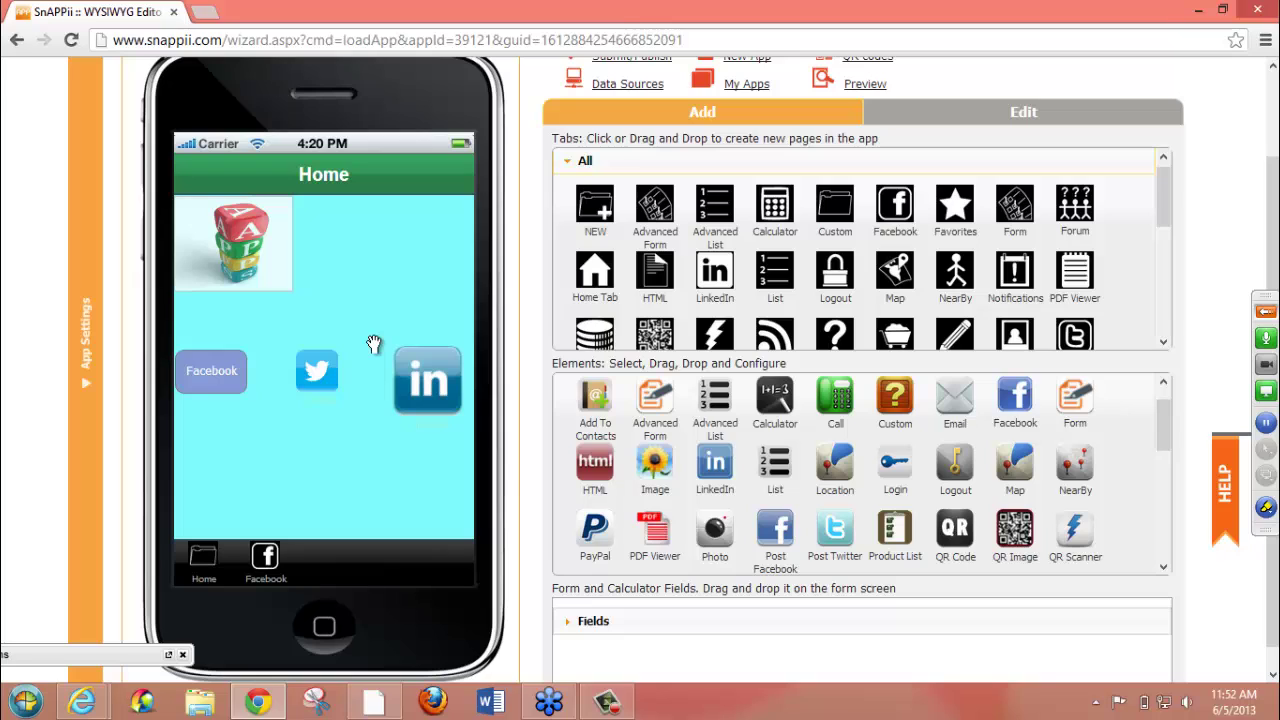
drag(393, 361, 192, 562)
scroll(354, 450, down, 3)
scroll(355, 374, down, 3)
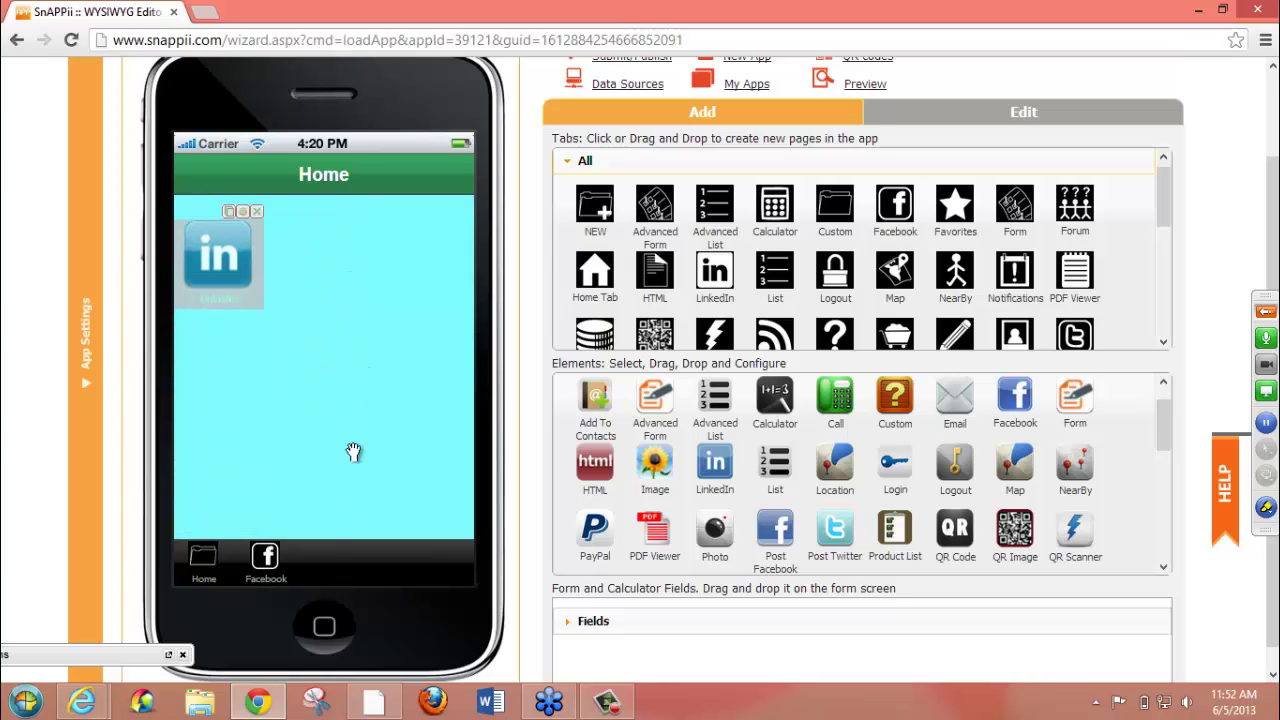
click(327, 241)
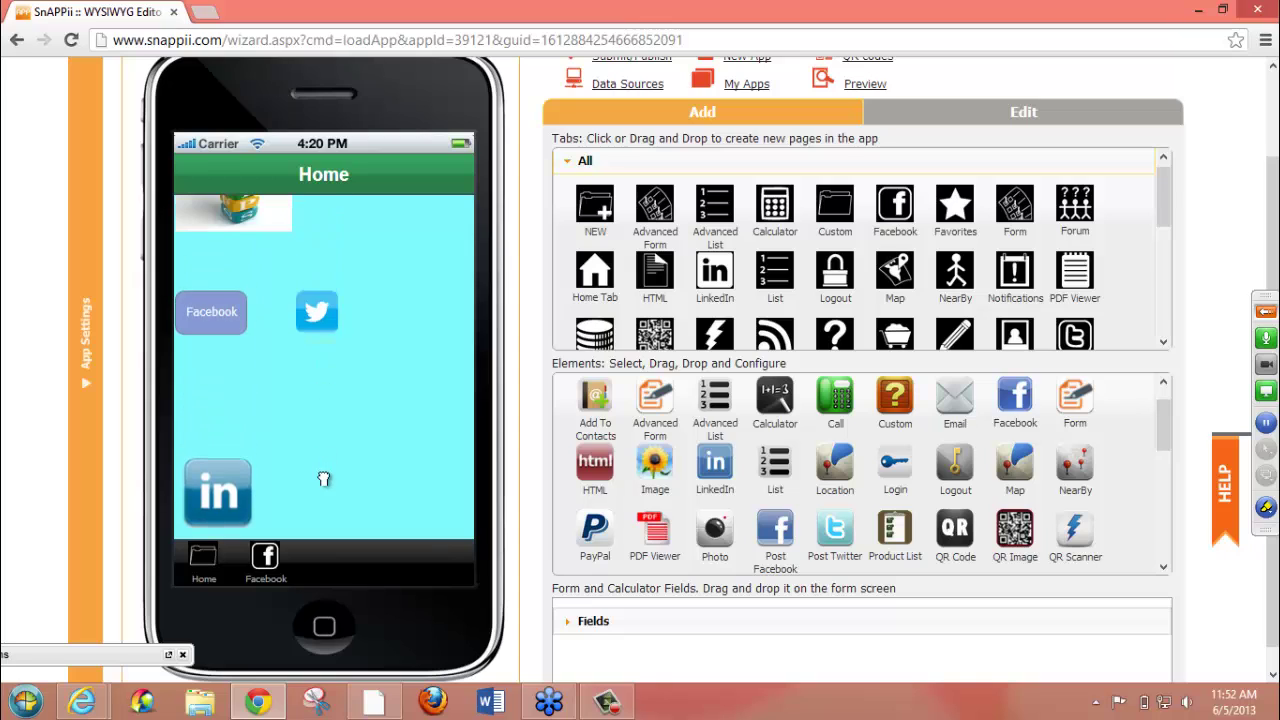
drag(268, 486, 462, 320)
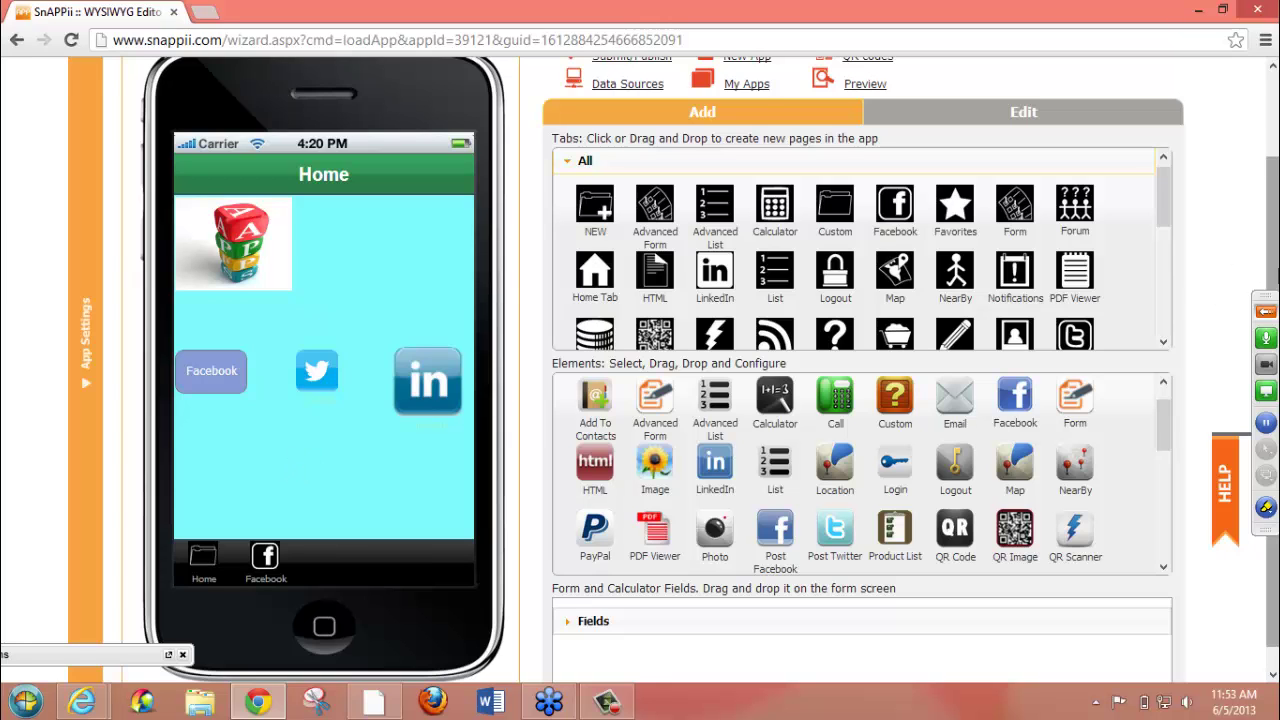
scroll(1274, 270, up, 2)
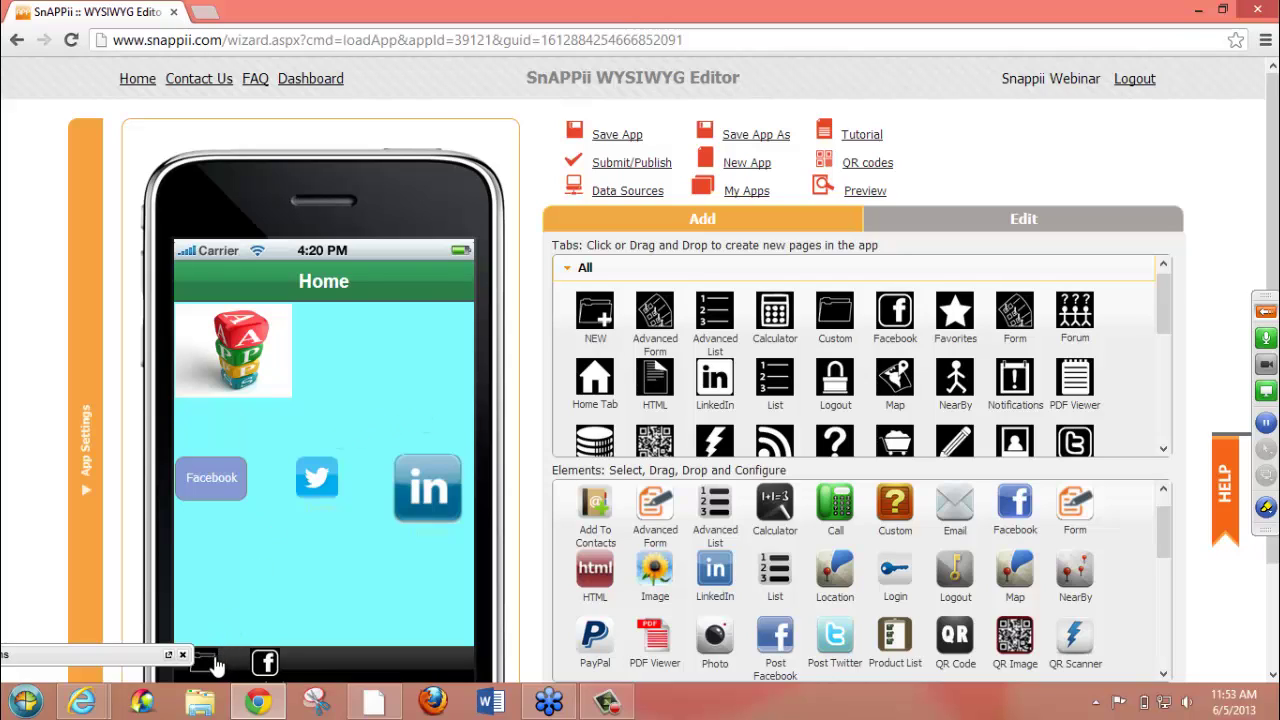
mouse_move(213, 665)
mouse_down()
mouse_move(263, 486)
mouse_move(251, 563)
mouse_move(210, 655)
mouse_up()
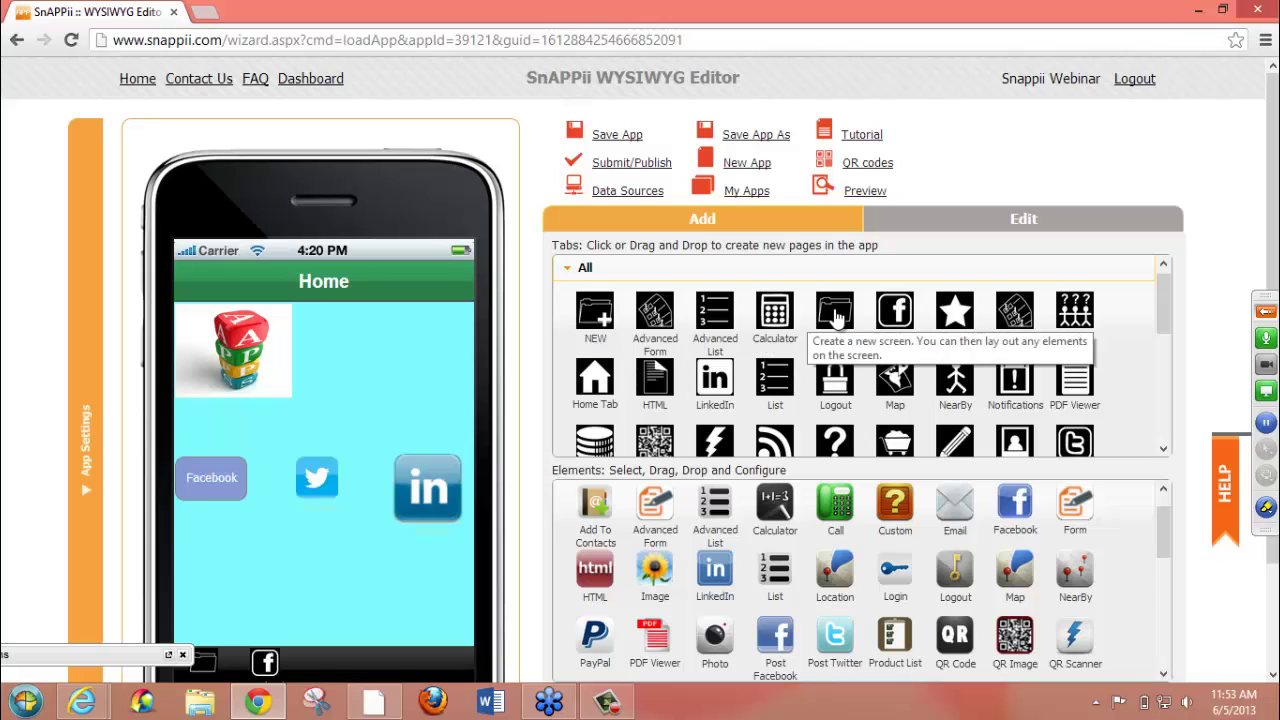
- Add a custom tab with both Title and Tab Name set to 'Contact Us'
drag(835, 316, 328, 536)
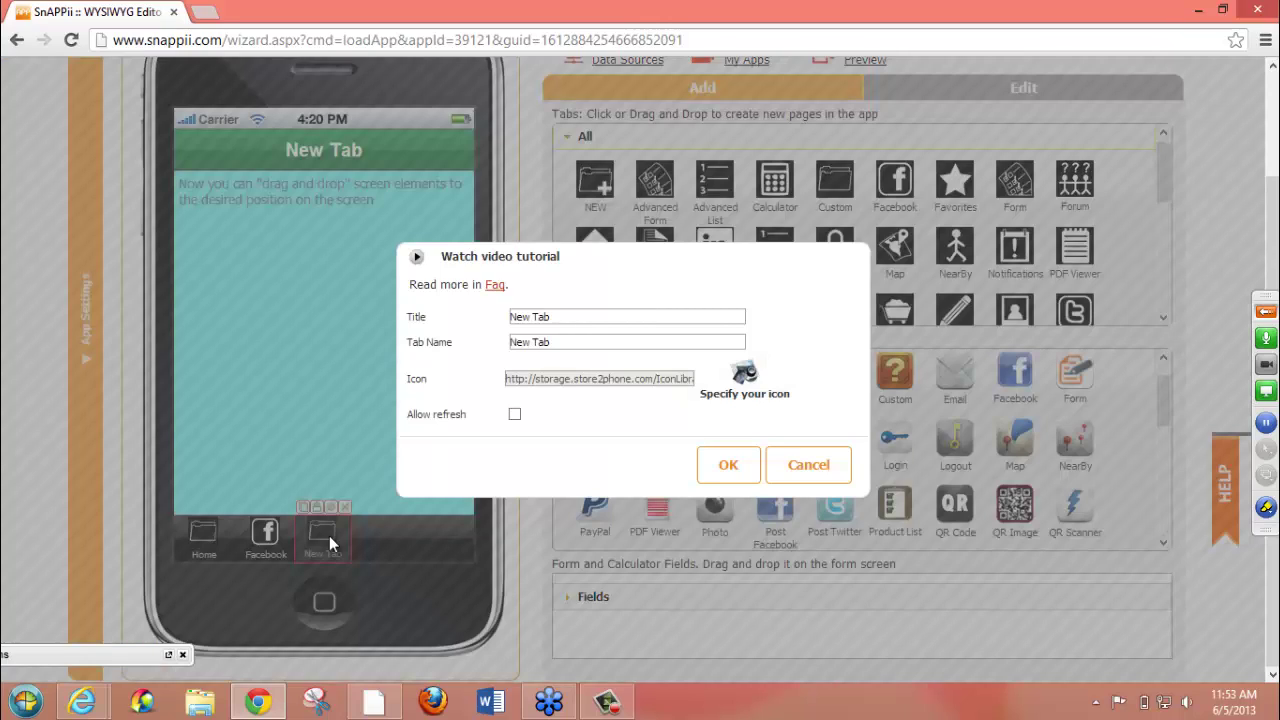
click(588, 318)
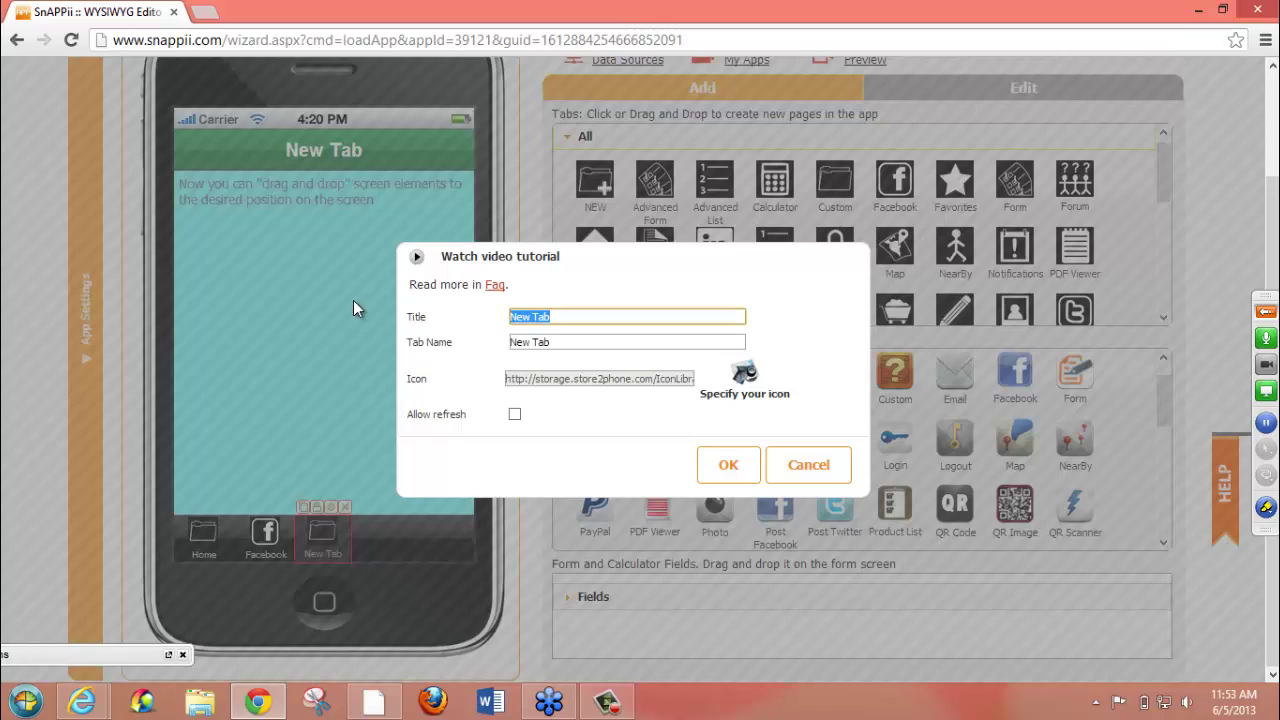
text(Contact Us)
click(580, 342)
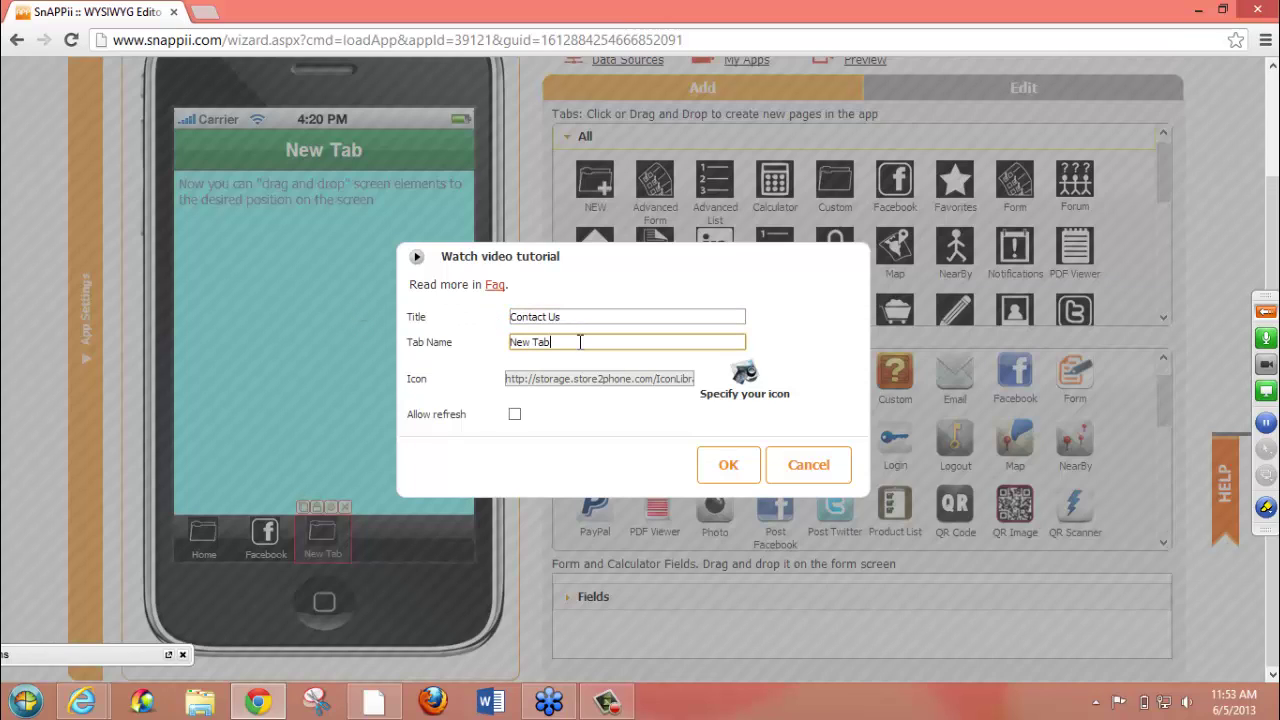
key(BackSpace)
key(BackSpace)
key(BackSpace)
key(BackSpace)
key(BackSpace)
key(BackSpace)
key(BackSpace)
text(Contact Us)
click(748, 381)
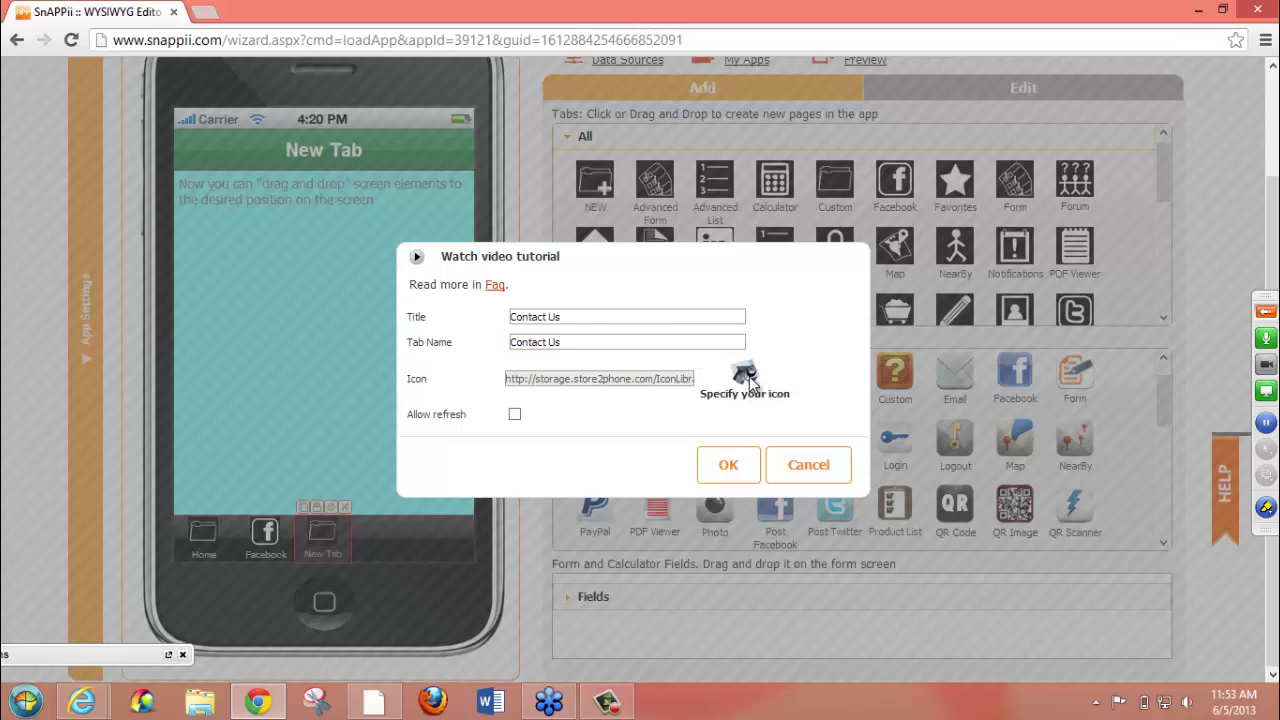
- Give the Contact Us tab the speech-bubble icon and save its settings
click(748, 381)
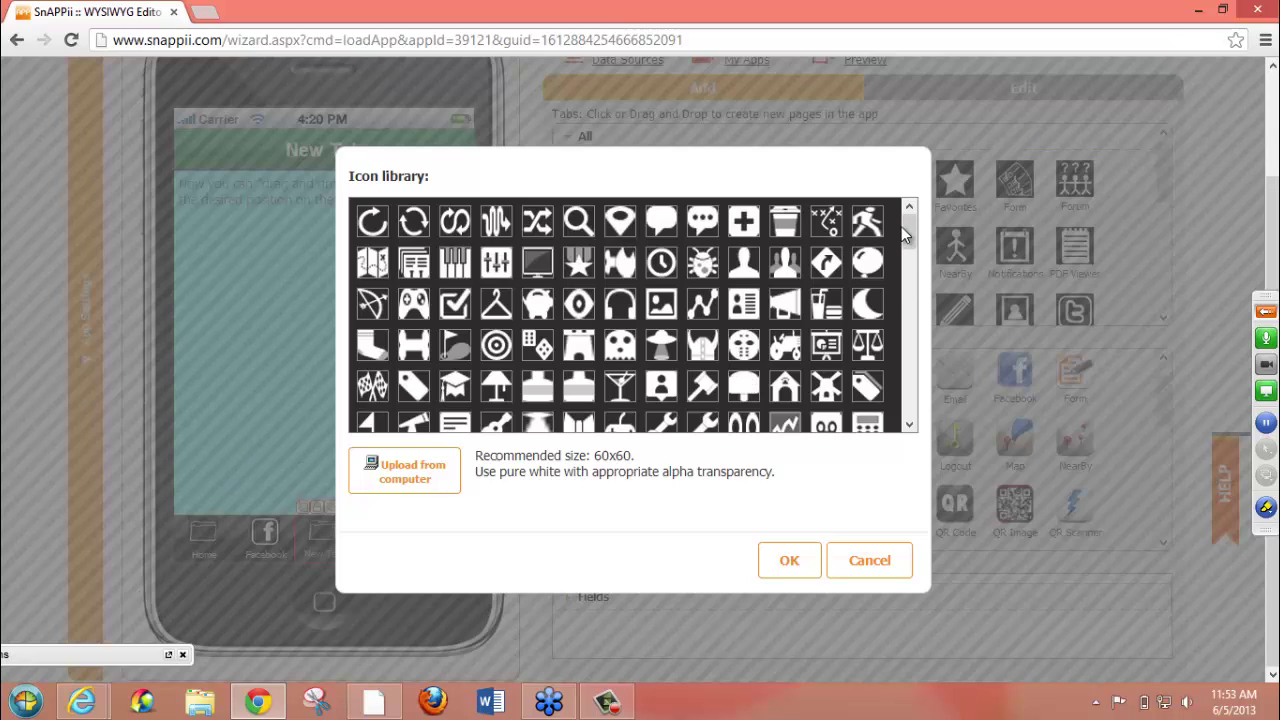
click(662, 224)
click(772, 550)
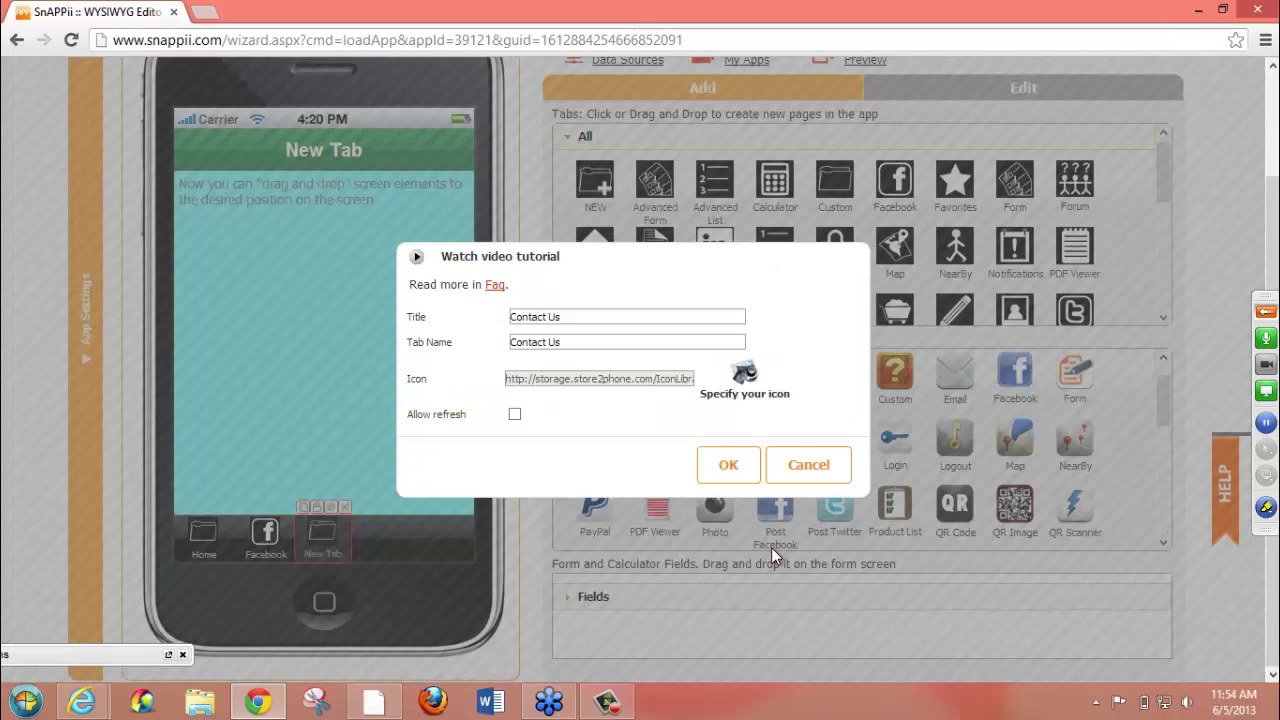
click(731, 474)
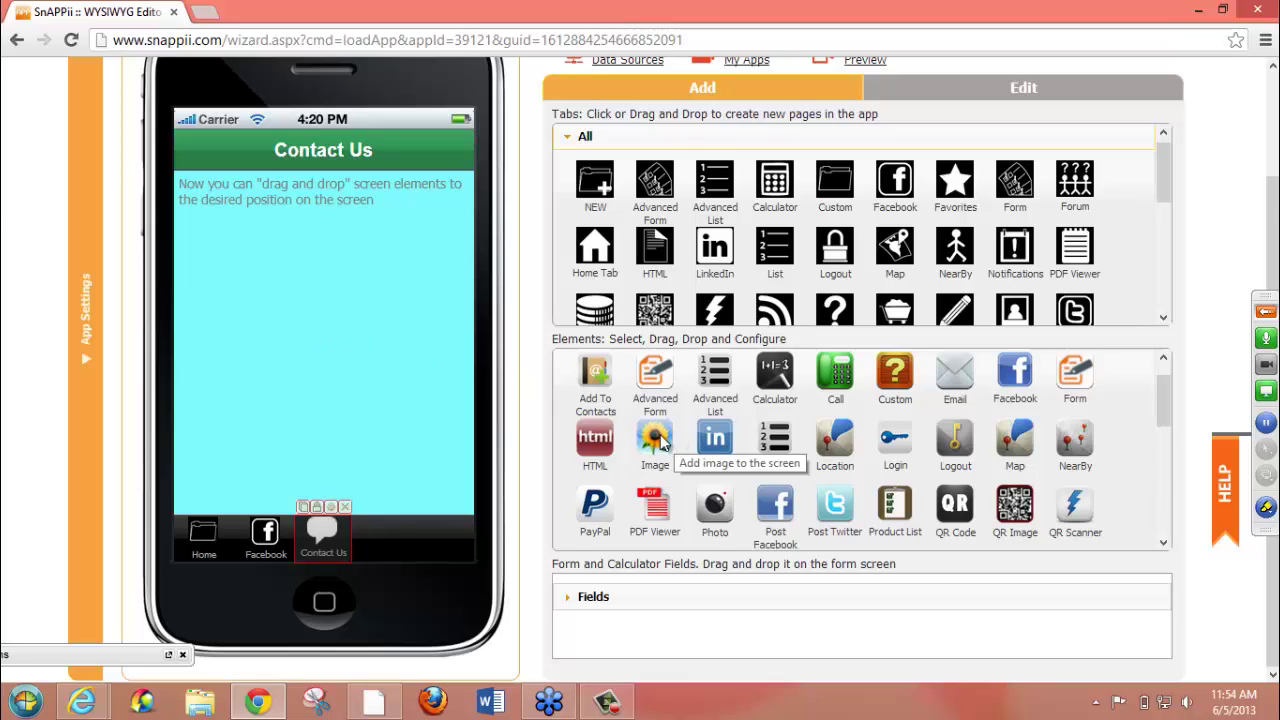
- Add an image to Contact Us using the first 'sunshine' web search result
drag(676, 442, 245, 280)
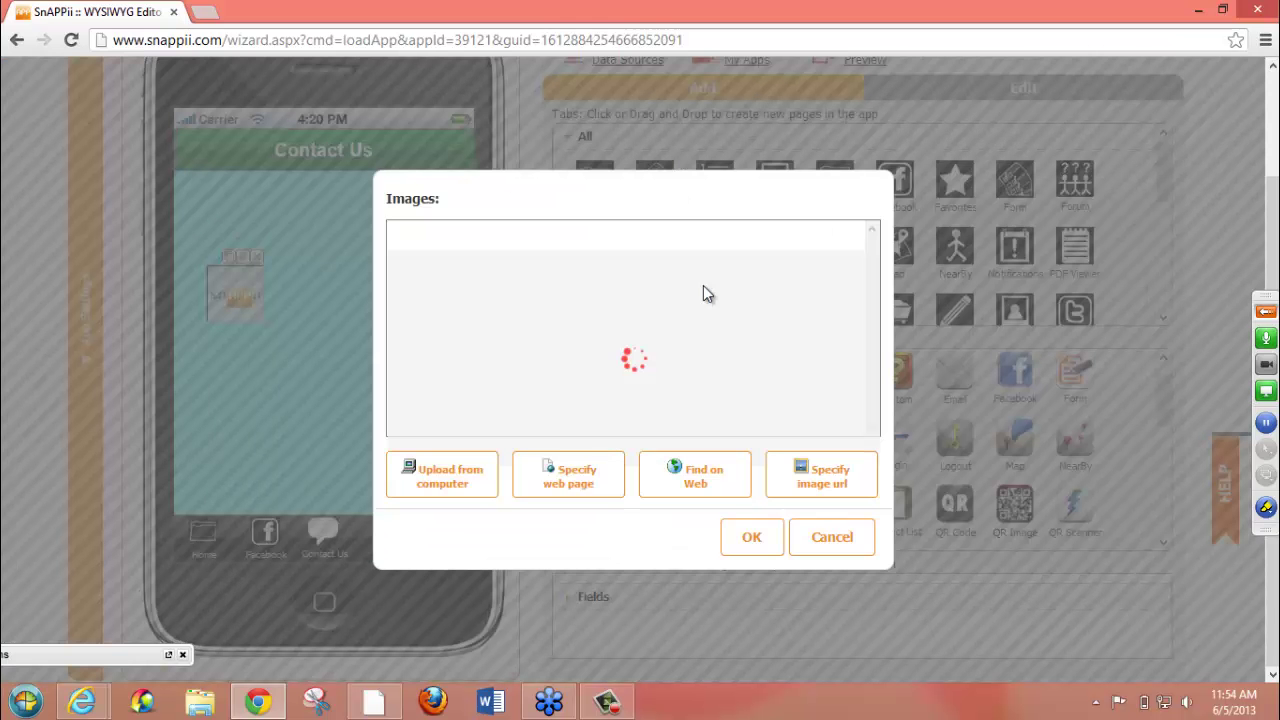
click(703, 285)
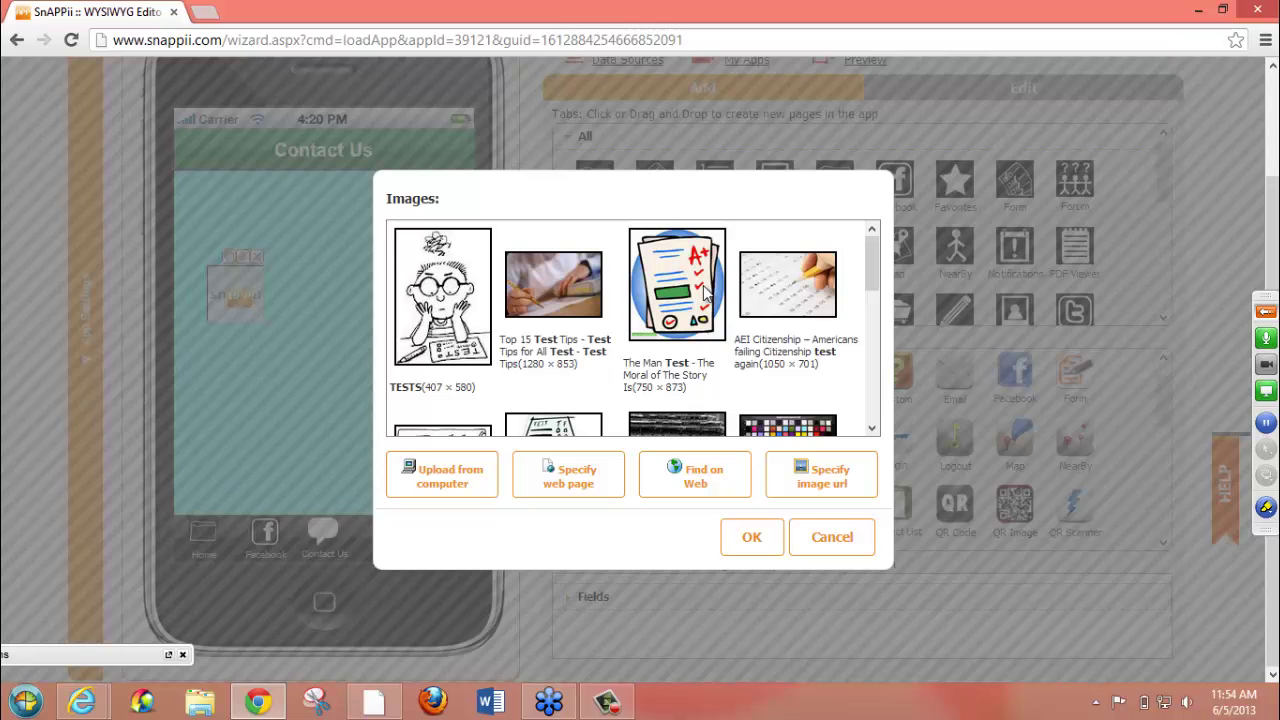
mouse_move(868, 263)
mouse_down()
mouse_move(870, 385)
mouse_move(869, 256)
mouse_up()
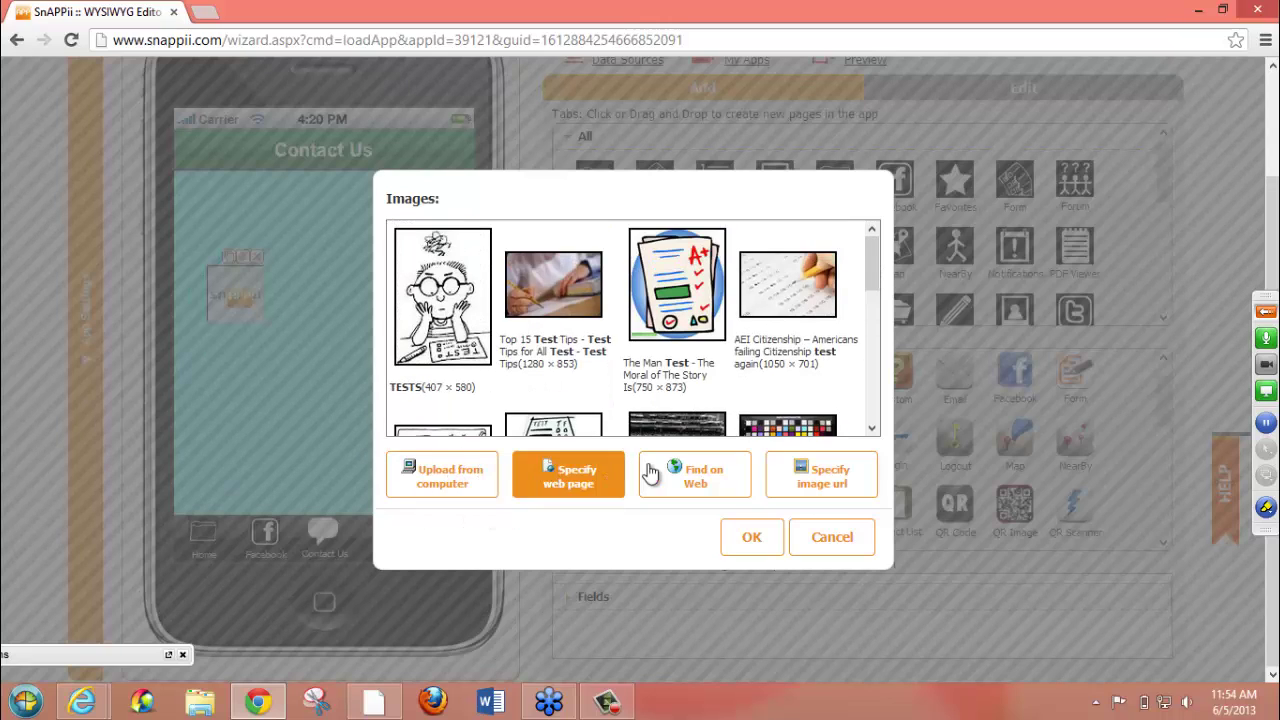
click(703, 470)
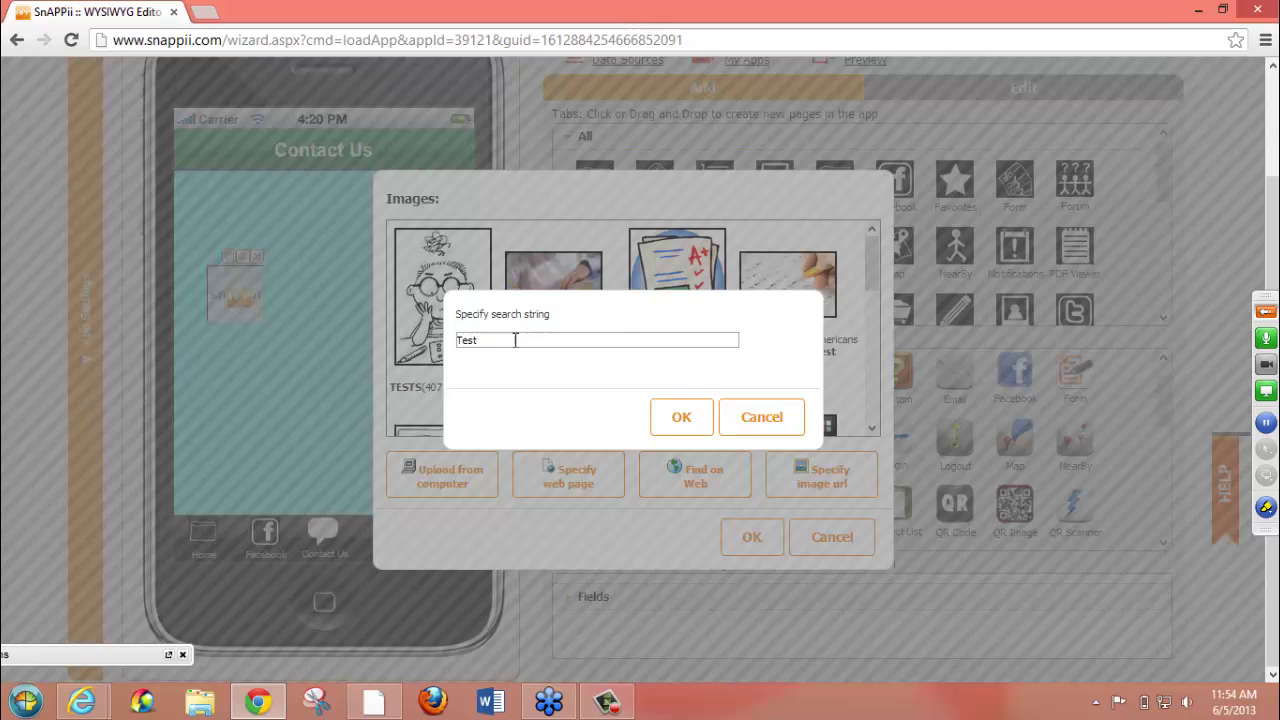
drag(514, 340, 321, 323)
text(sunshine)
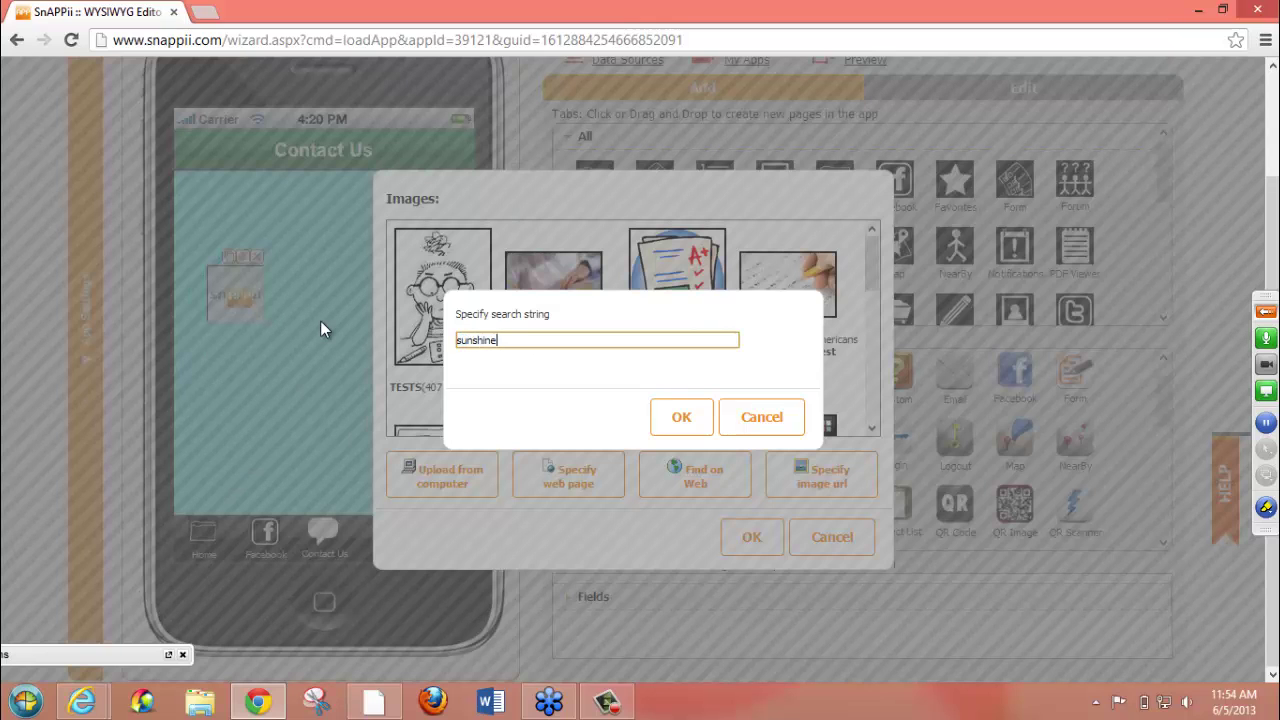
click(672, 417)
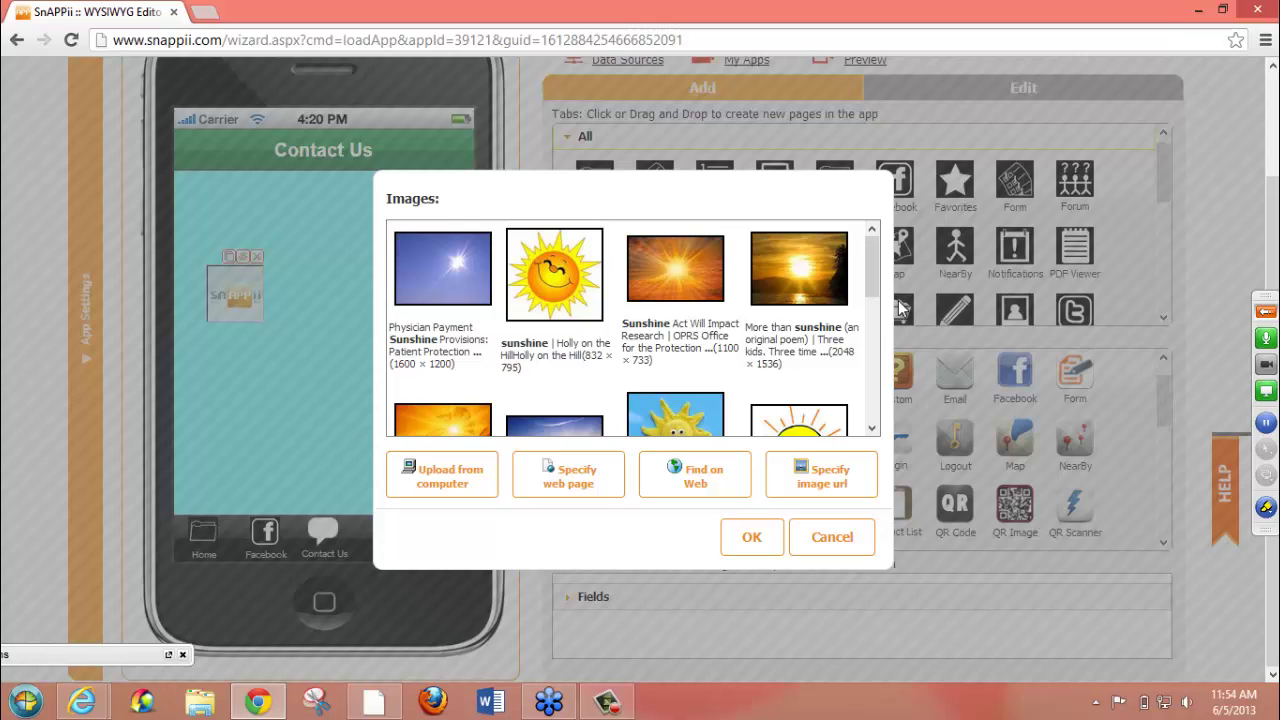
drag(872, 256, 869, 194)
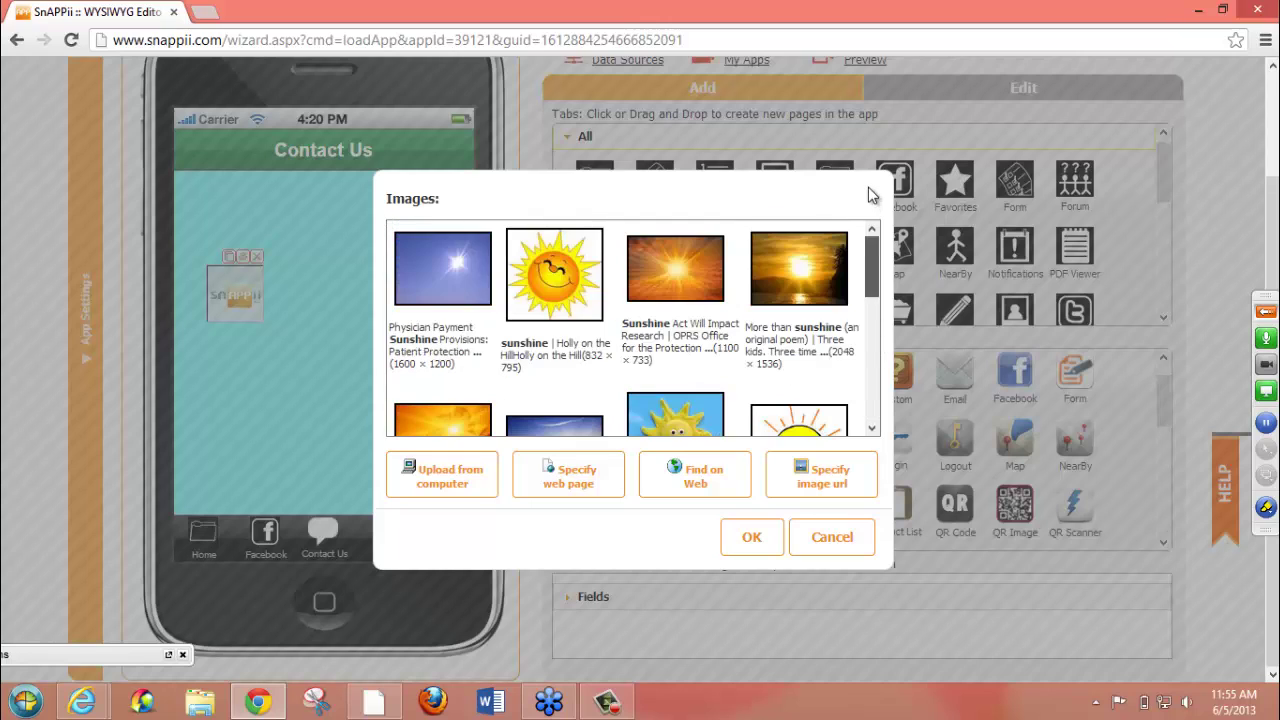
click(428, 259)
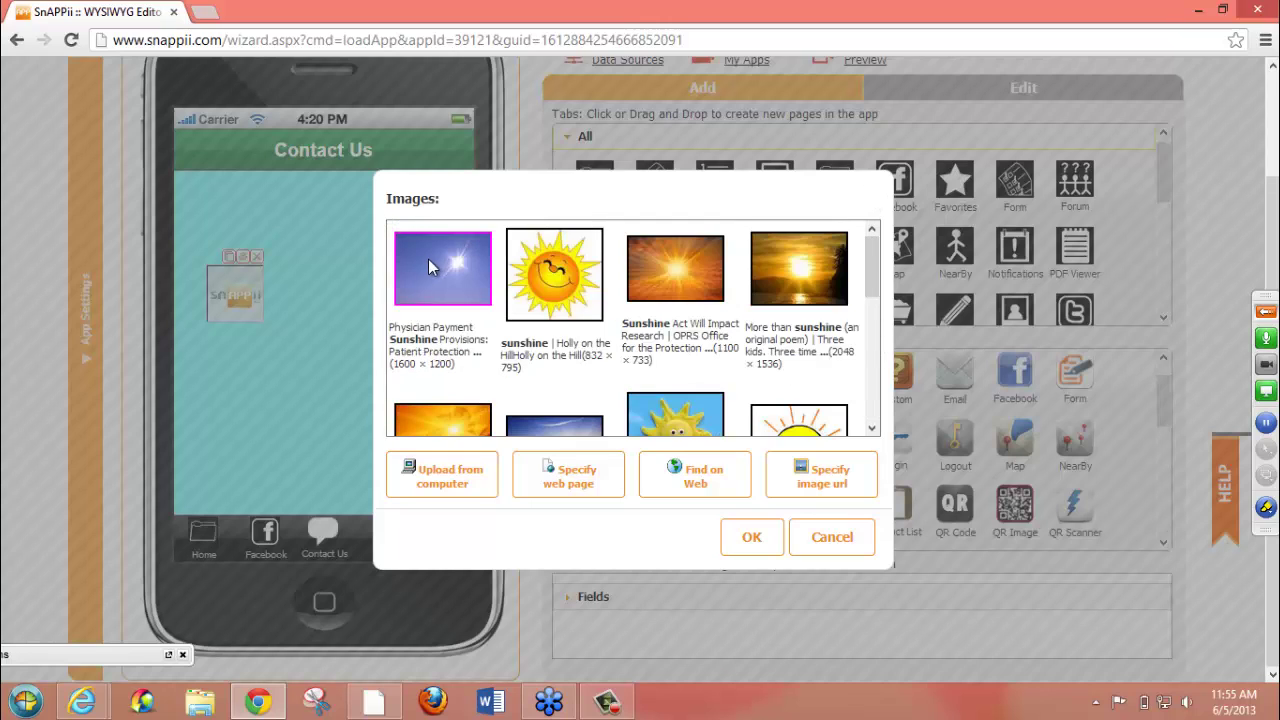
click(741, 541)
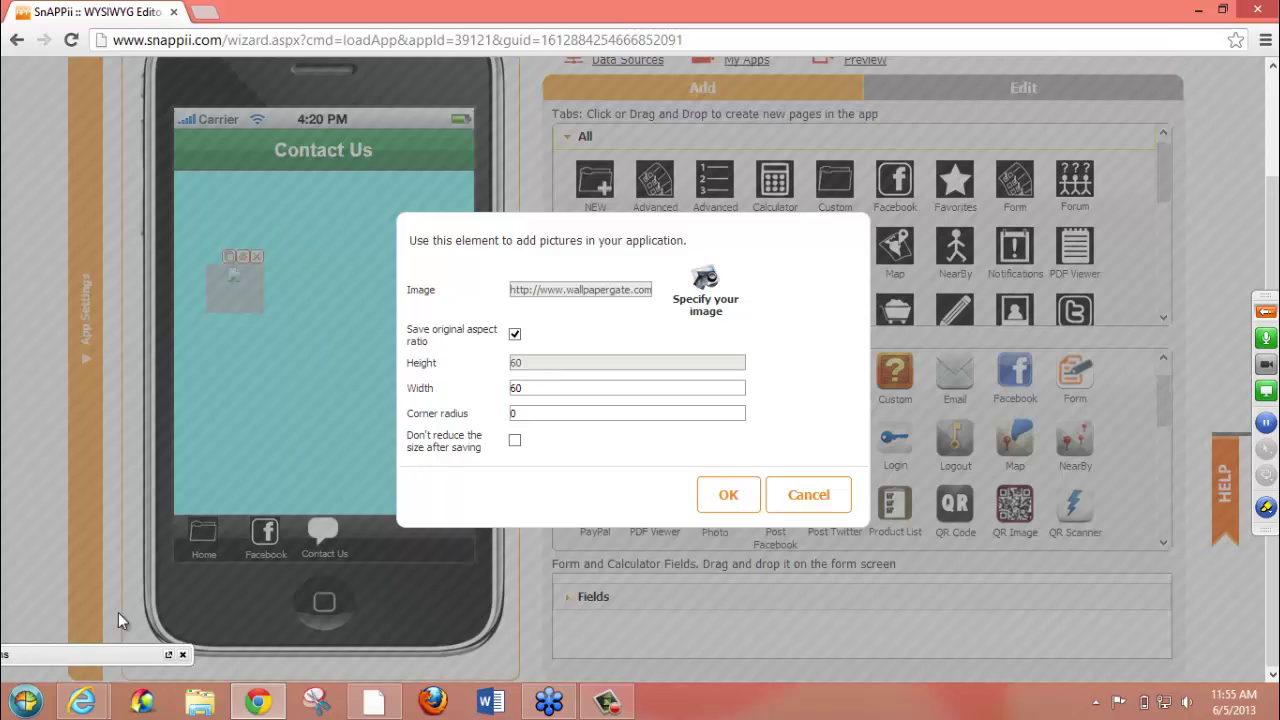
- Unlock the aspect ratio and size the picture 500 high by 320 wide
click(515, 334)
double_click(518, 362)
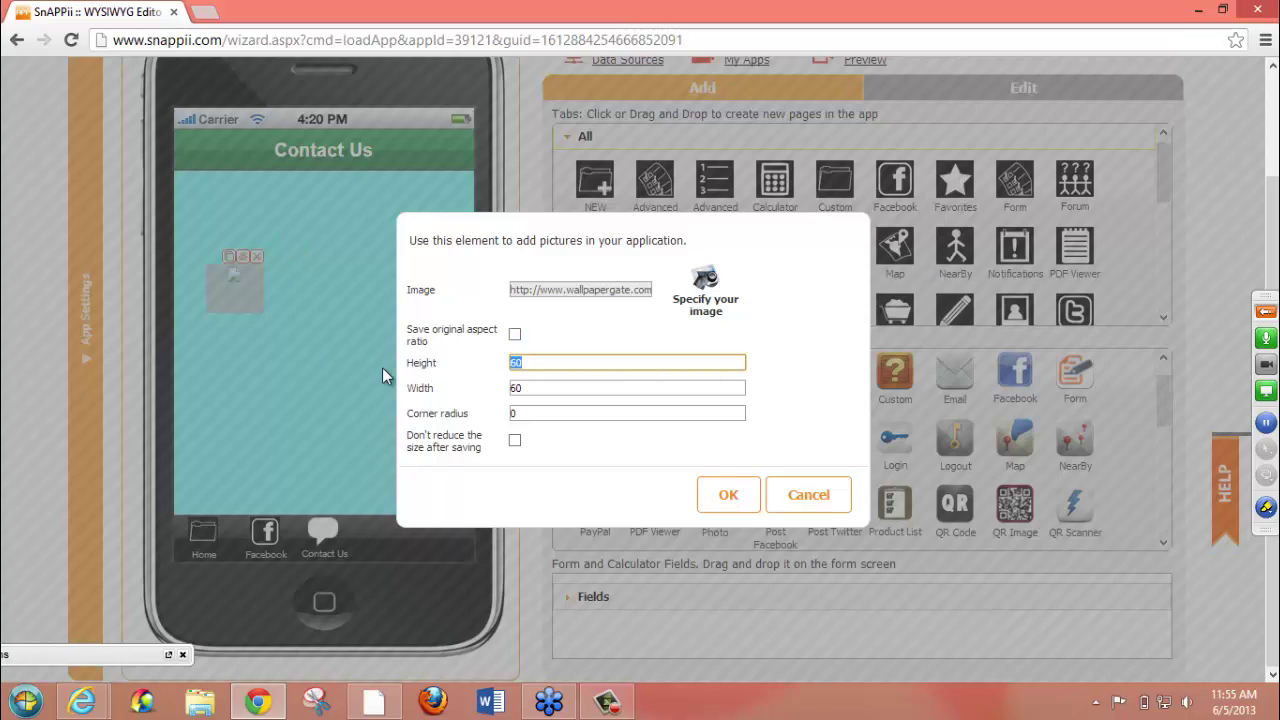
text(500)
drag(560, 391, 489, 390)
text(320)
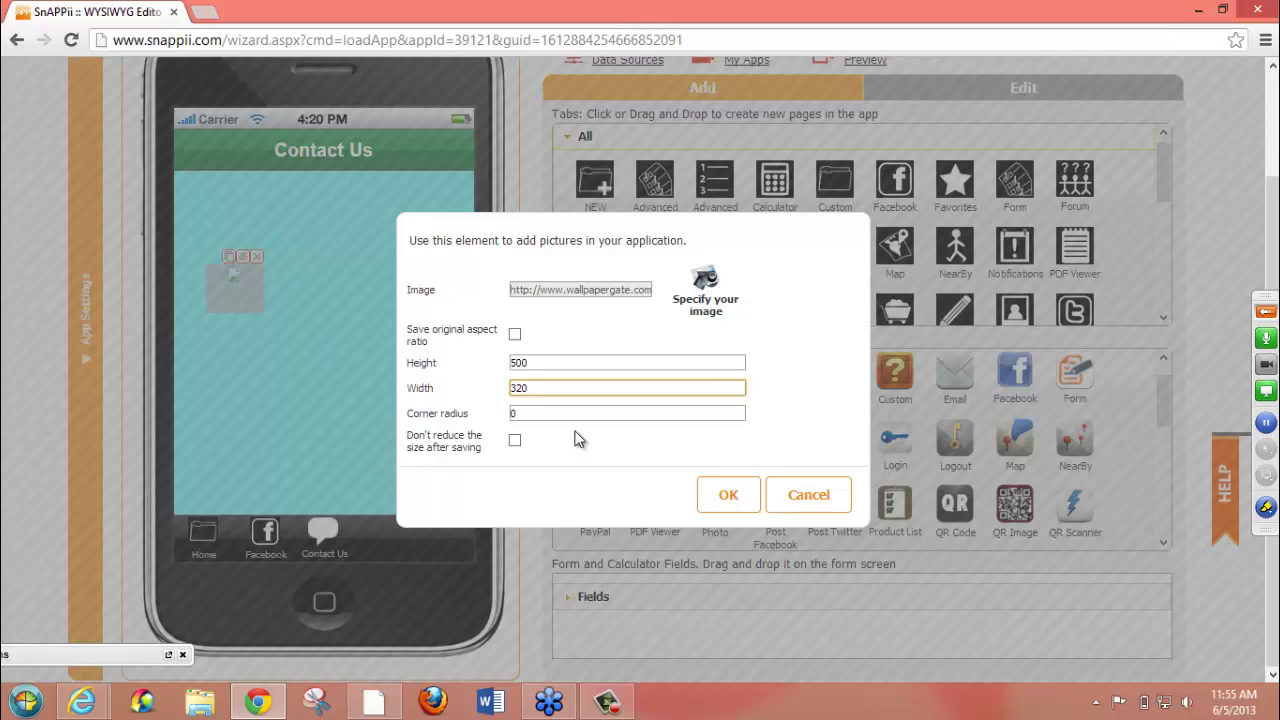
click(728, 494)
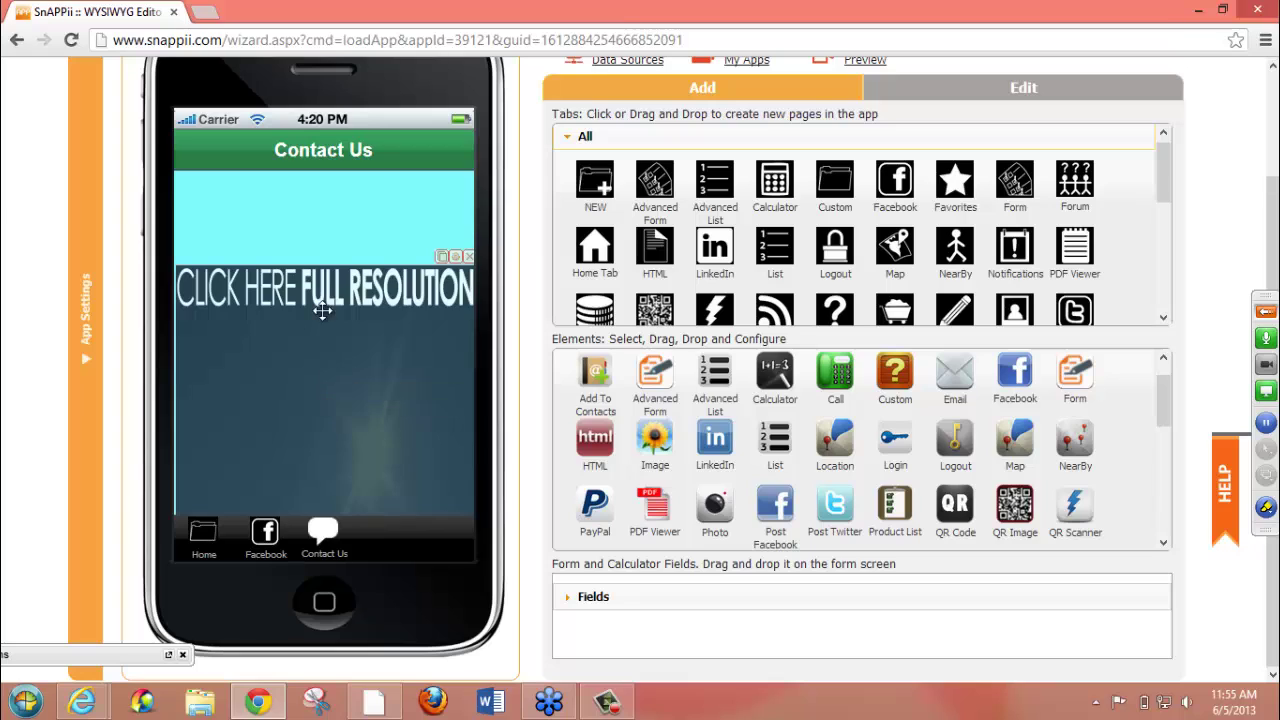
- Move the picture to the top of the Contact Us screen and drop a Call element onto it
drag(323, 311, 315, 216)
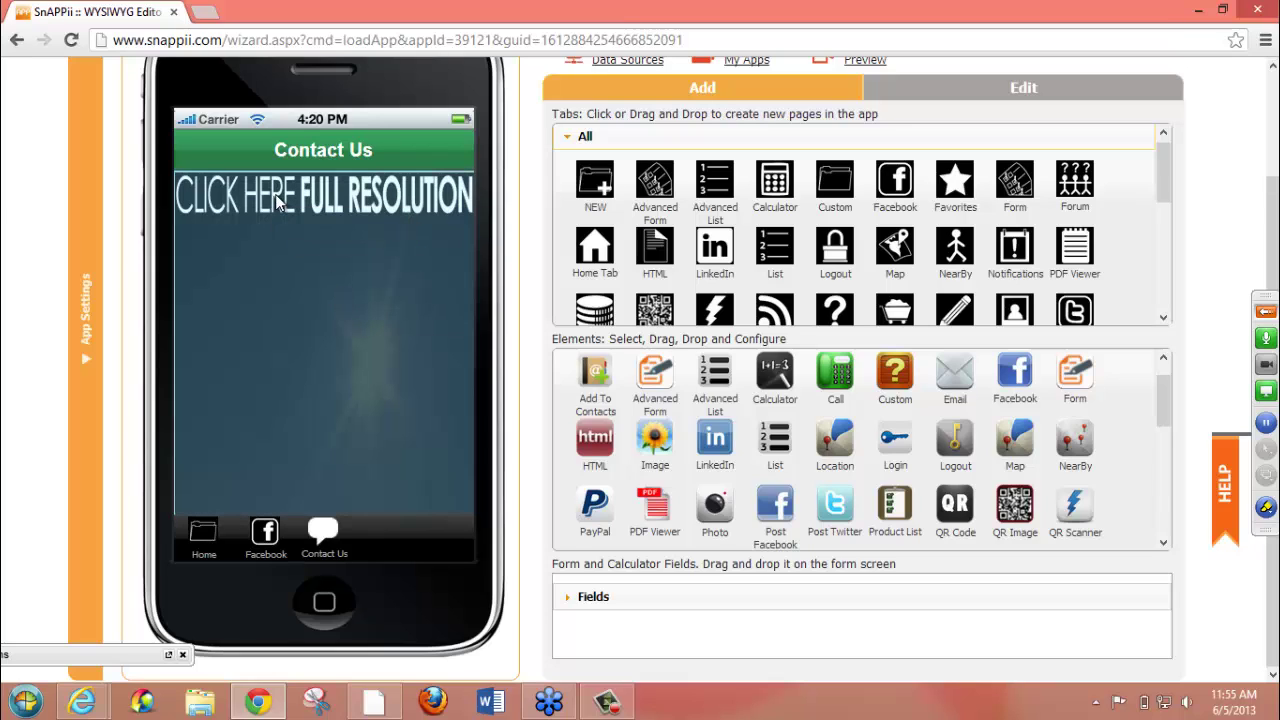
drag(347, 258, 328, 347)
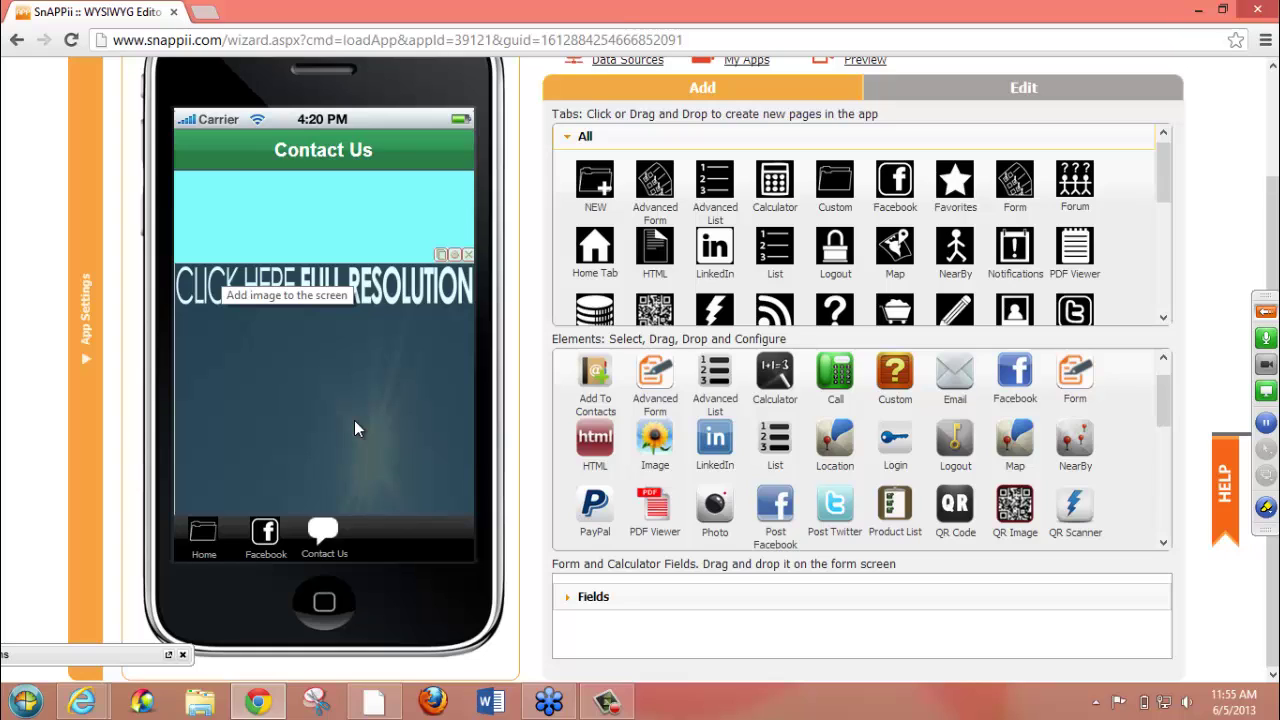
drag(354, 420, 345, 230)
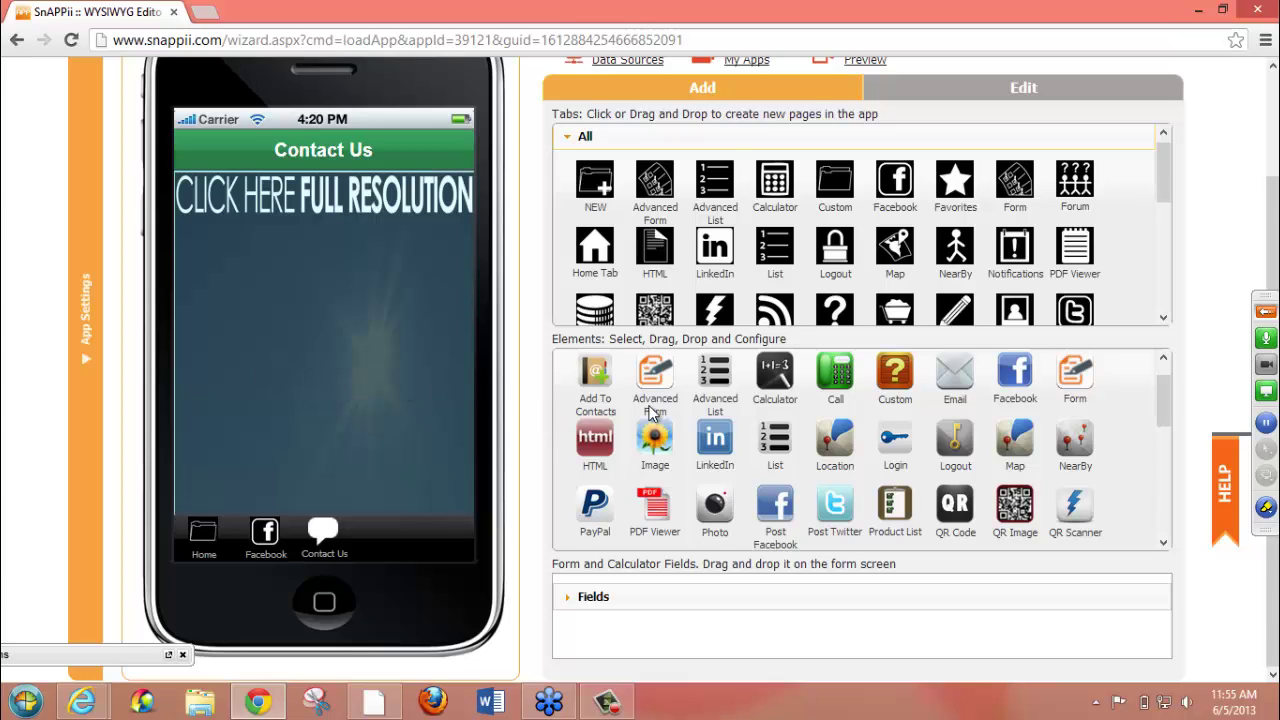
drag(841, 385, 216, 370)
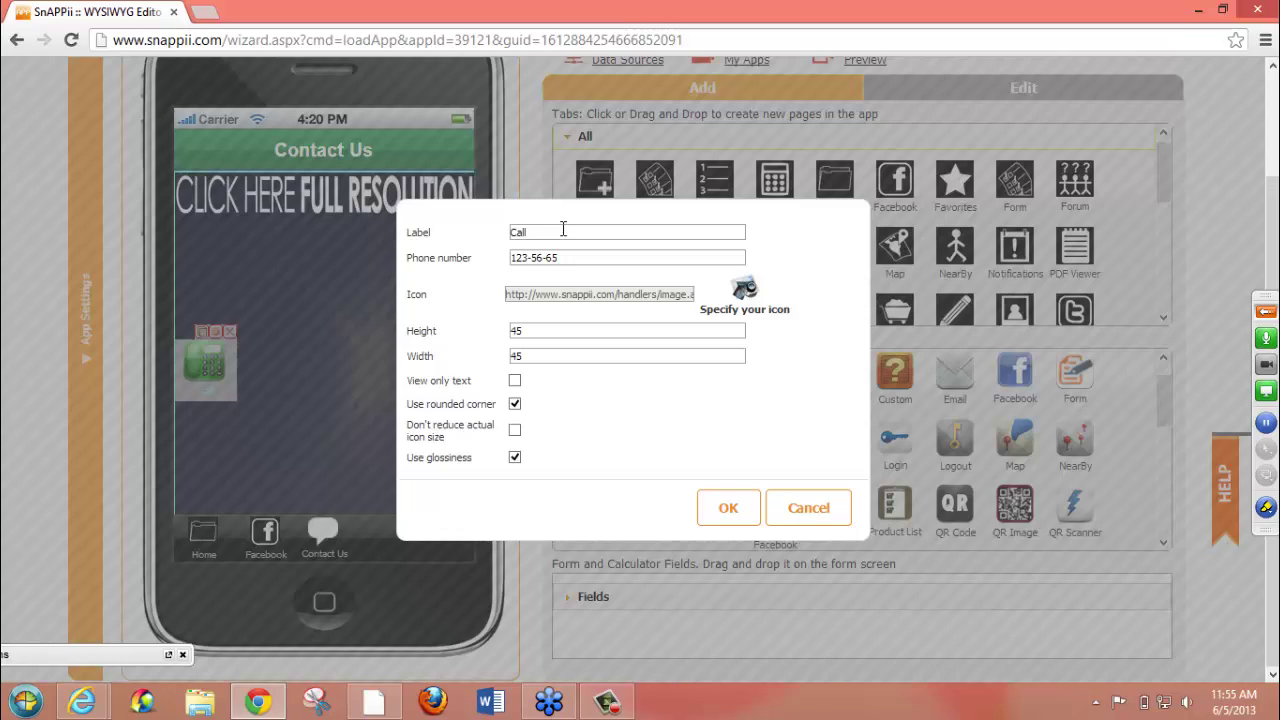
- Set the Call button's height and width to 55
drag(563, 231, 428, 233)
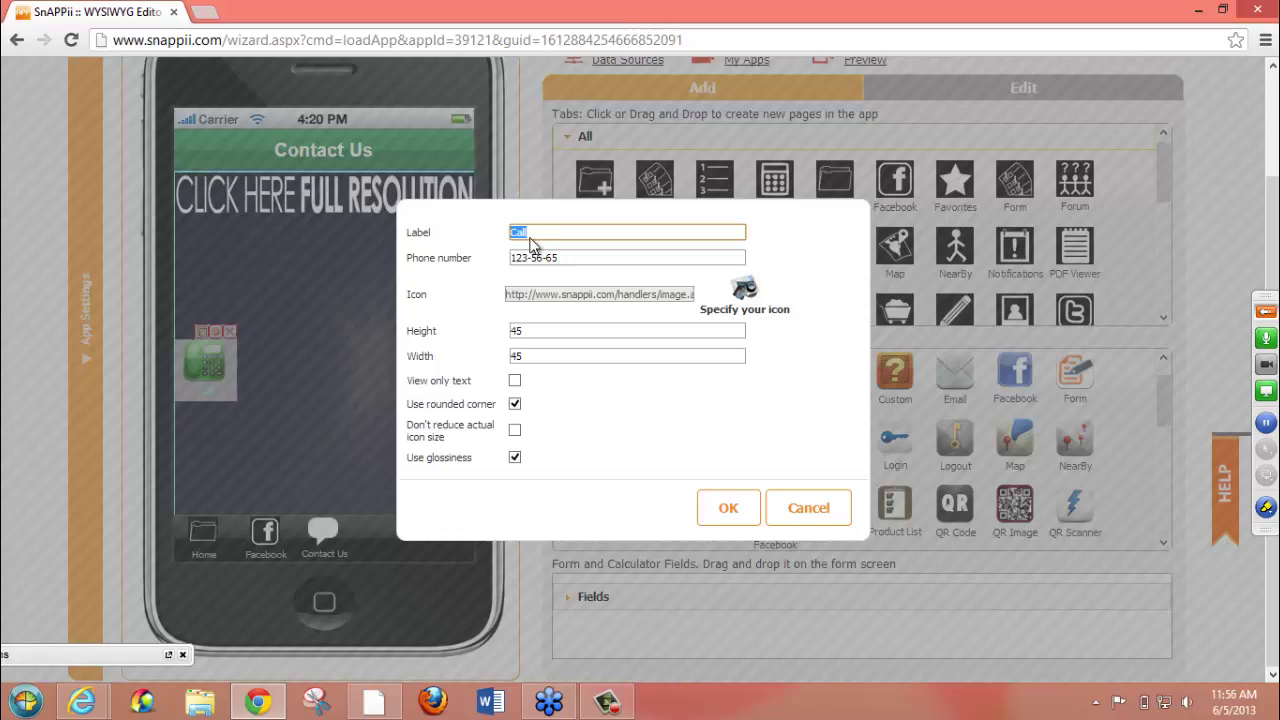
click(560, 231)
double_click(537, 324)
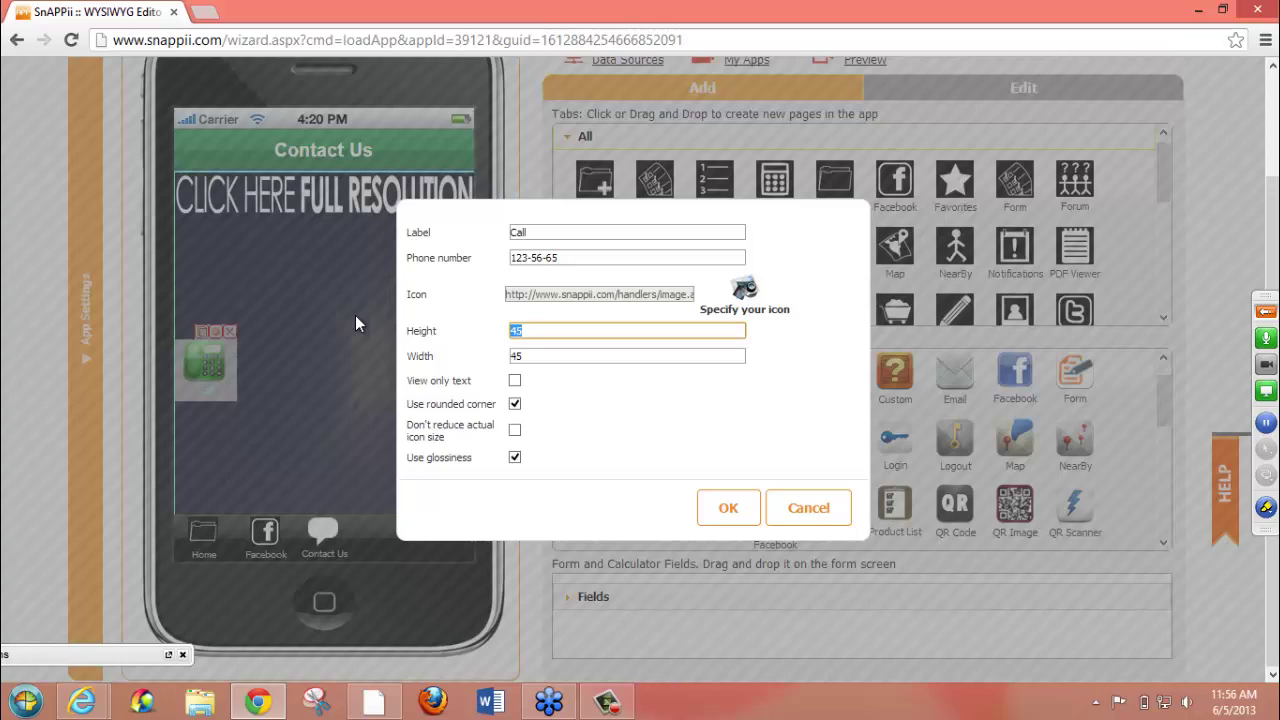
text(55)
key(Tab)
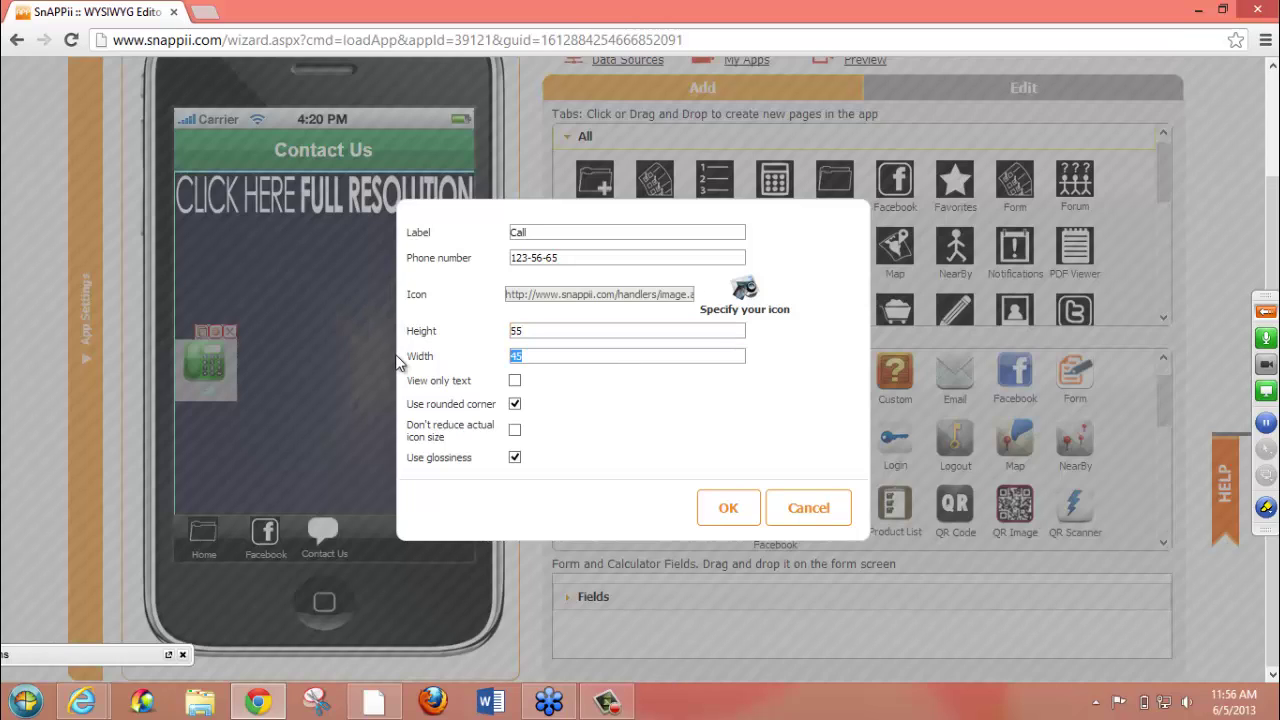
text(55)
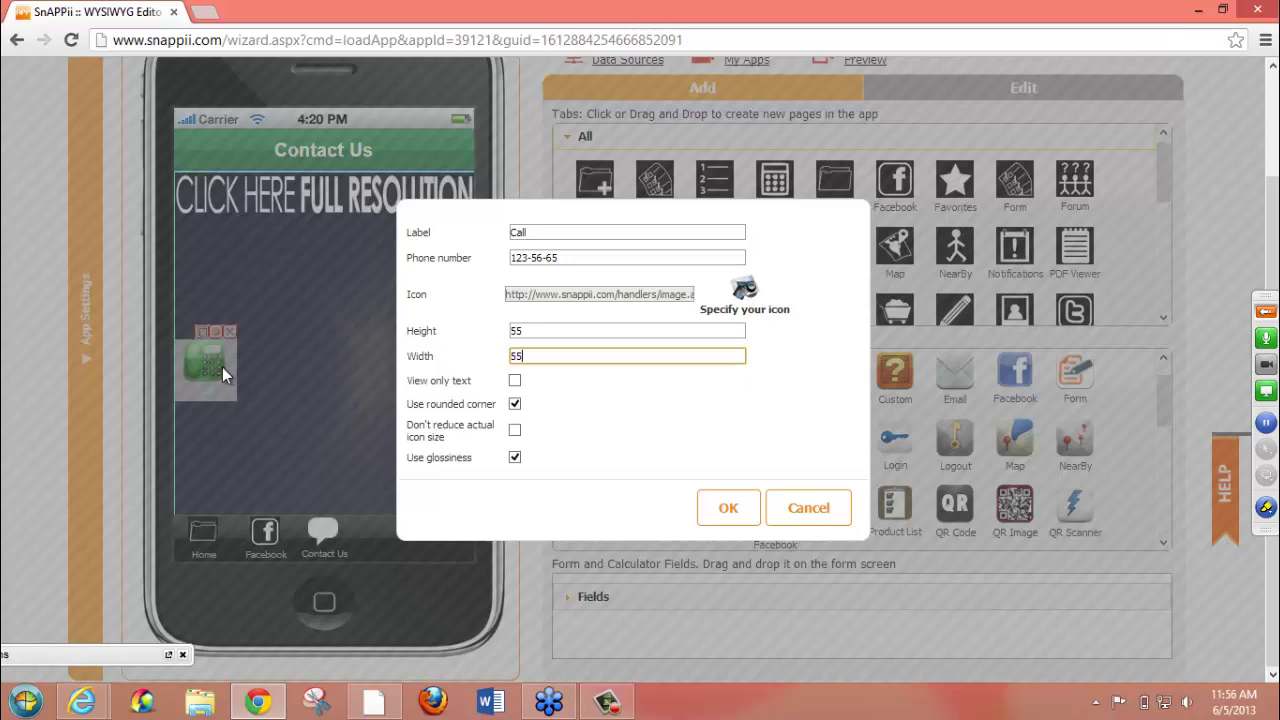
- Keep the Call button's default icon and save its settings
click(745, 290)
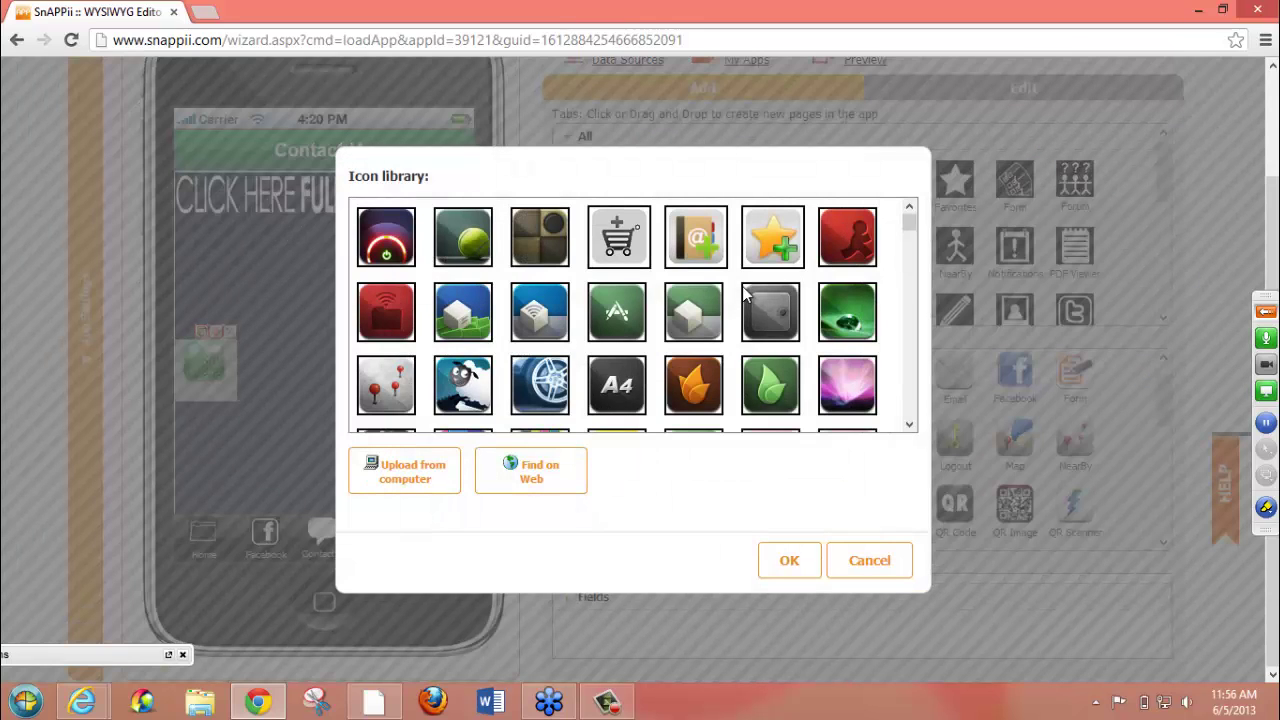
scroll(914, 377, down, 5)
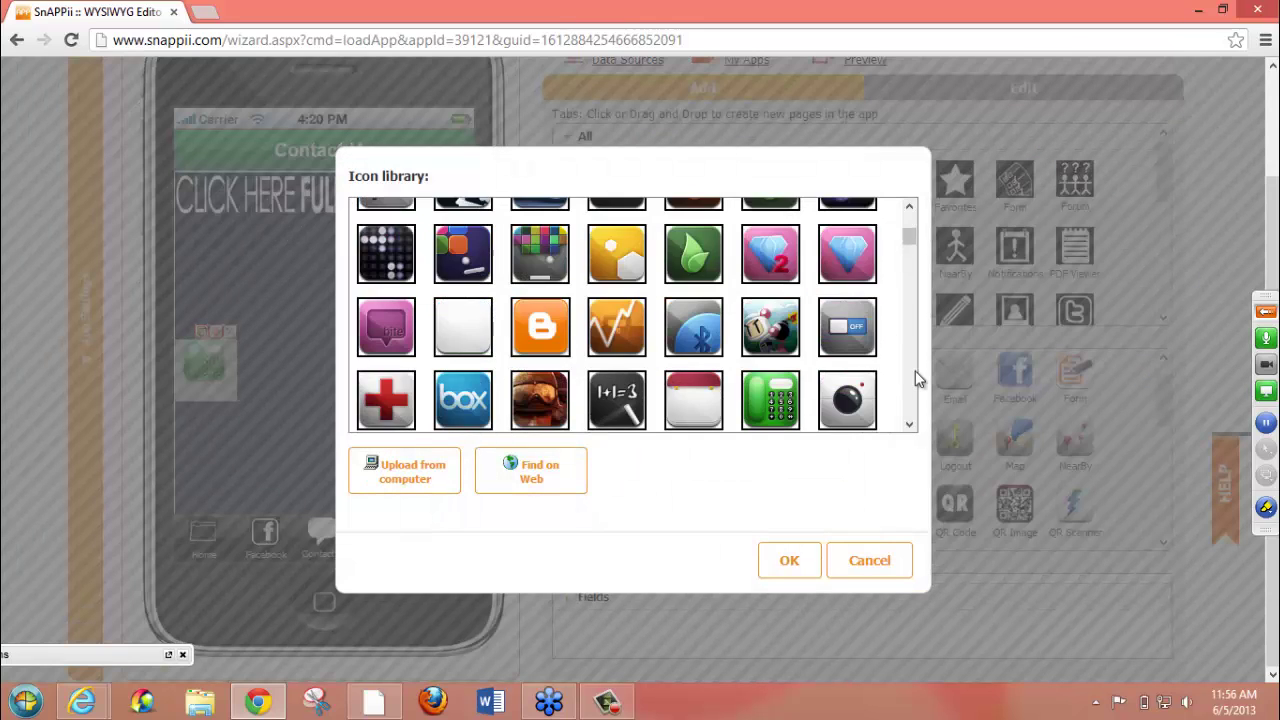
scroll(916, 377, down, 3)
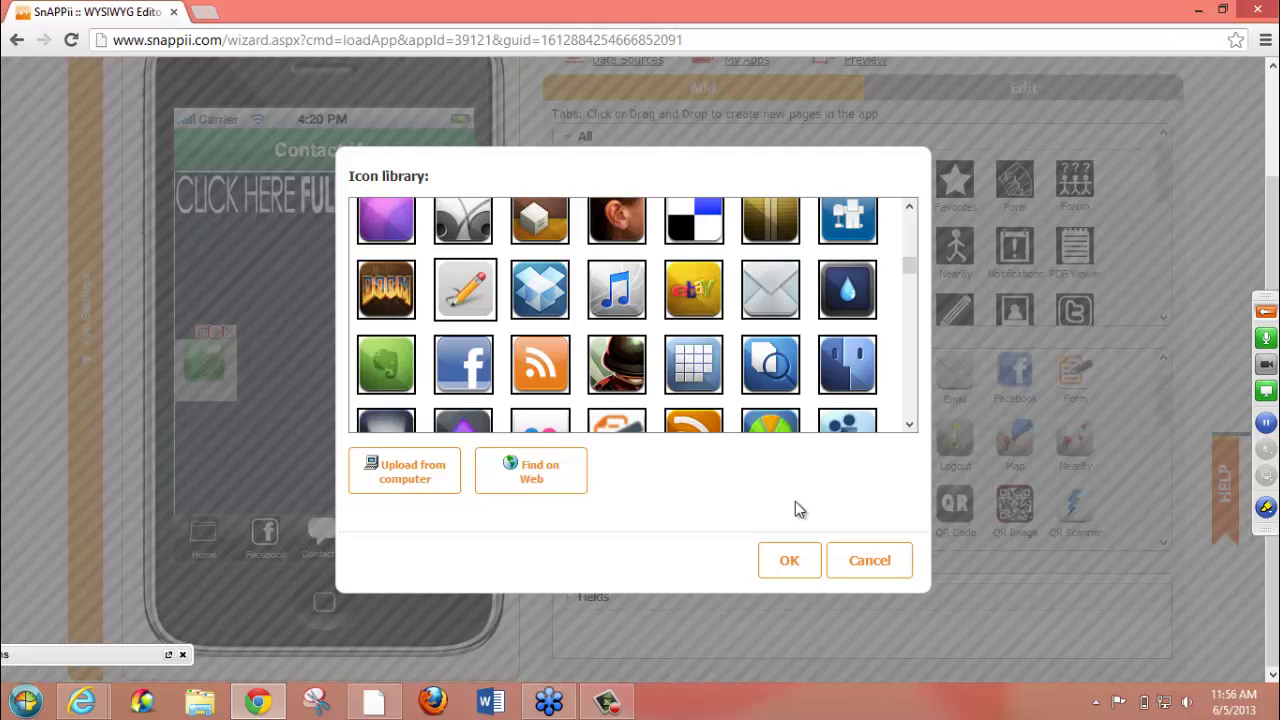
click(776, 552)
click(788, 418)
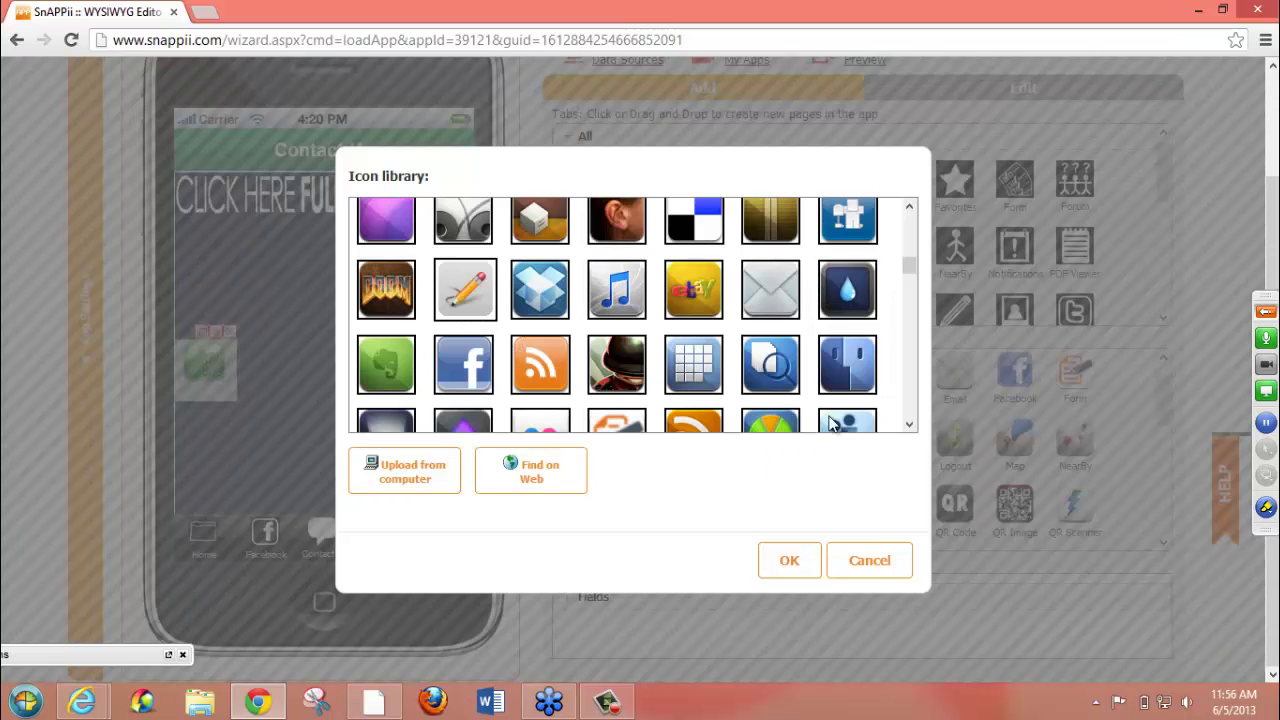
click(874, 562)
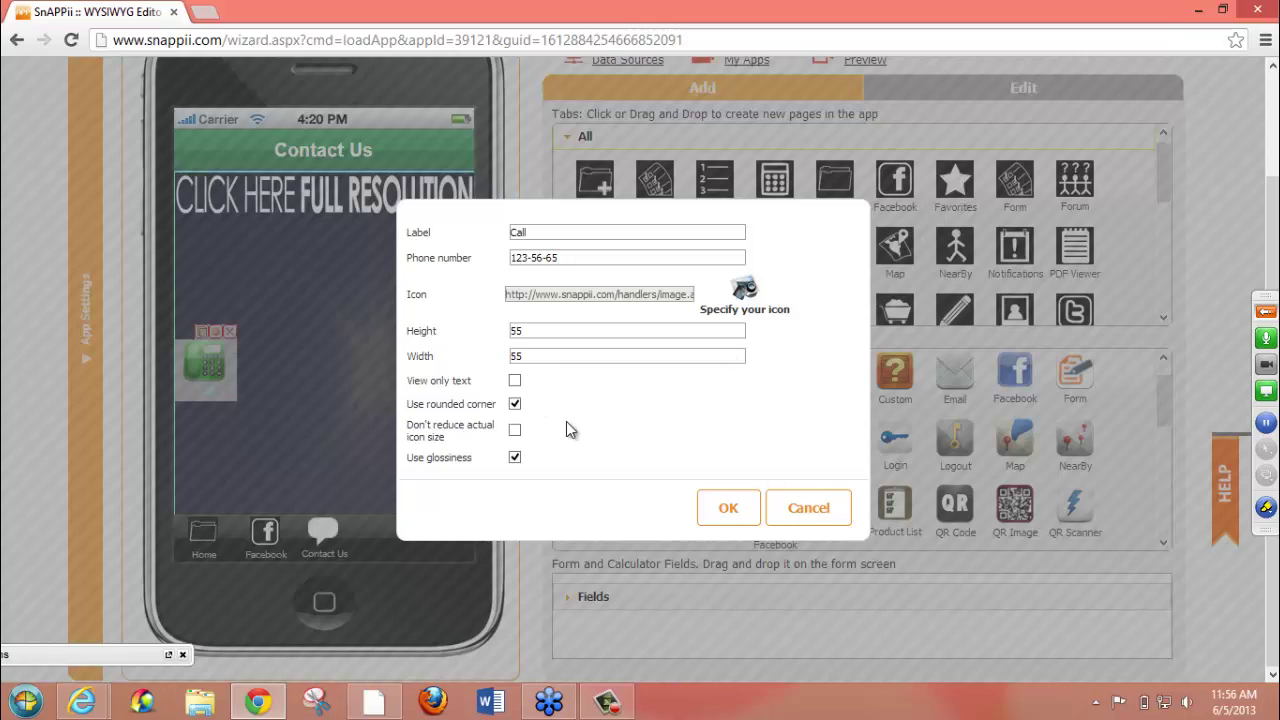
click(713, 514)
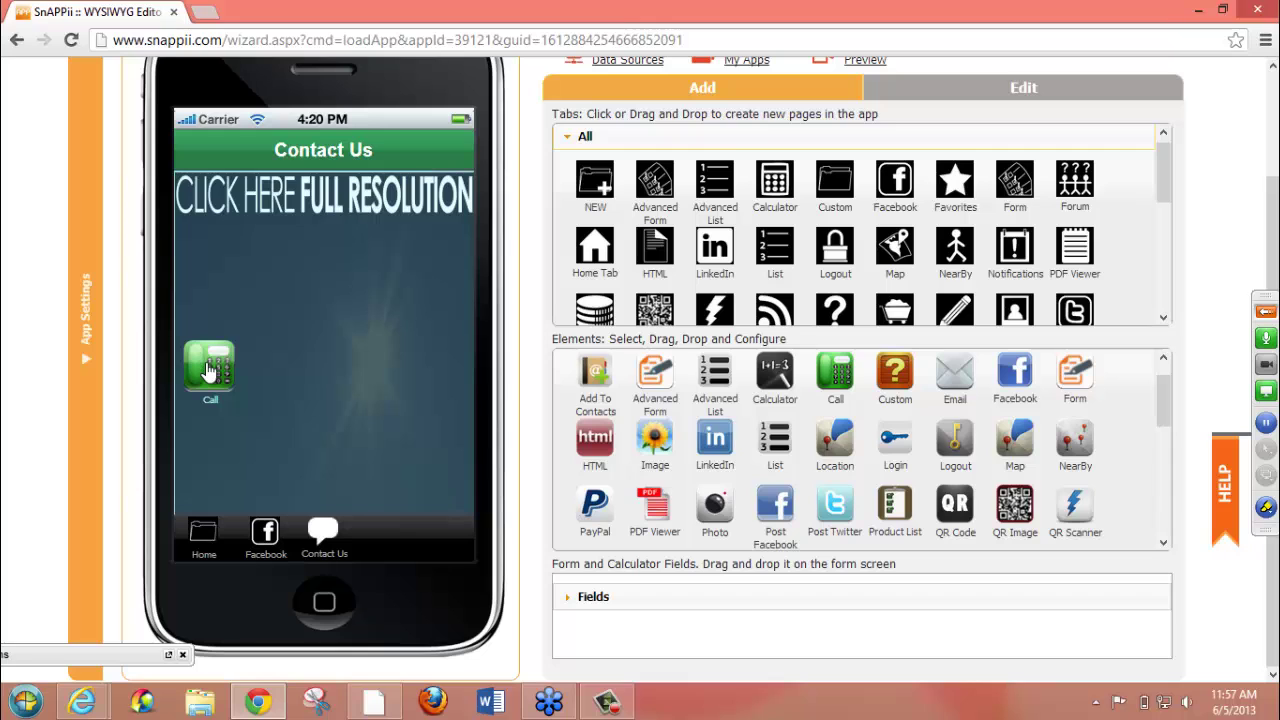
- Place an Email button beside Call on the Contact Us page, sized 55 by 55
drag(958, 384, 300, 368)
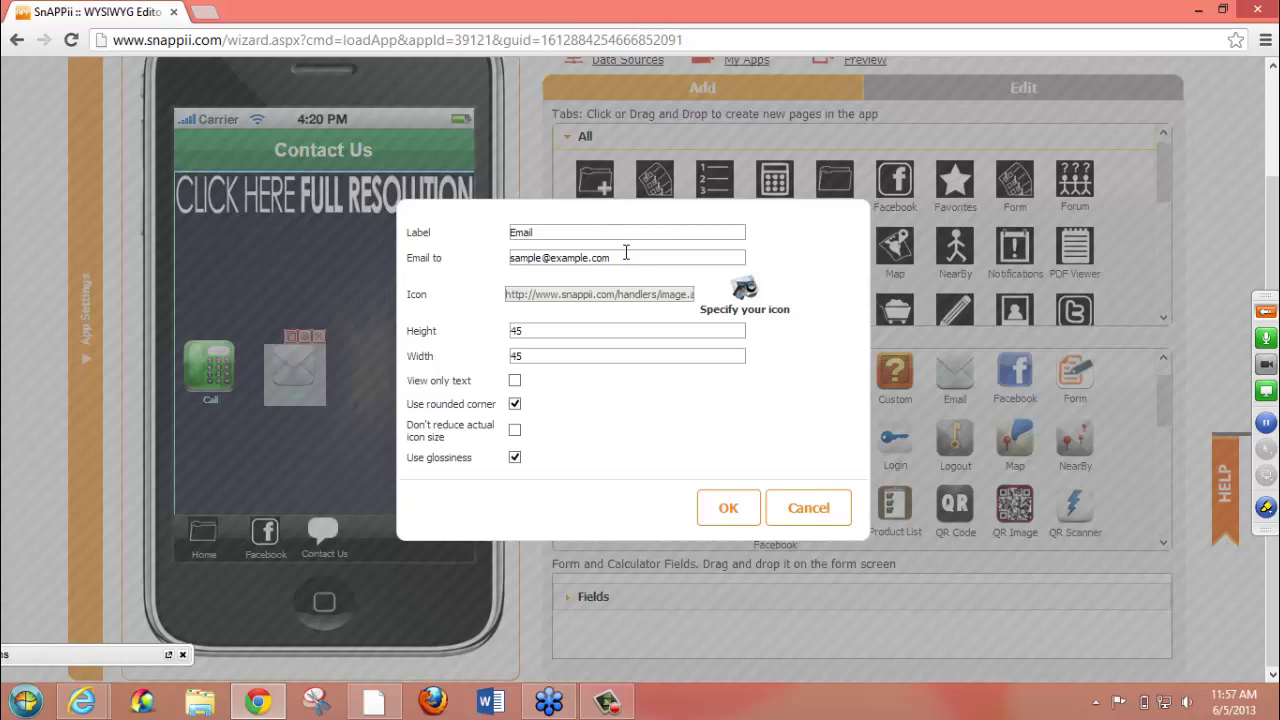
mouse_move(627, 257)
mouse_down()
mouse_move(490, 258)
mouse_move(617, 258)
mouse_up()
drag(555, 330, 349, 340)
text(55)
click(580, 356)
text(55)
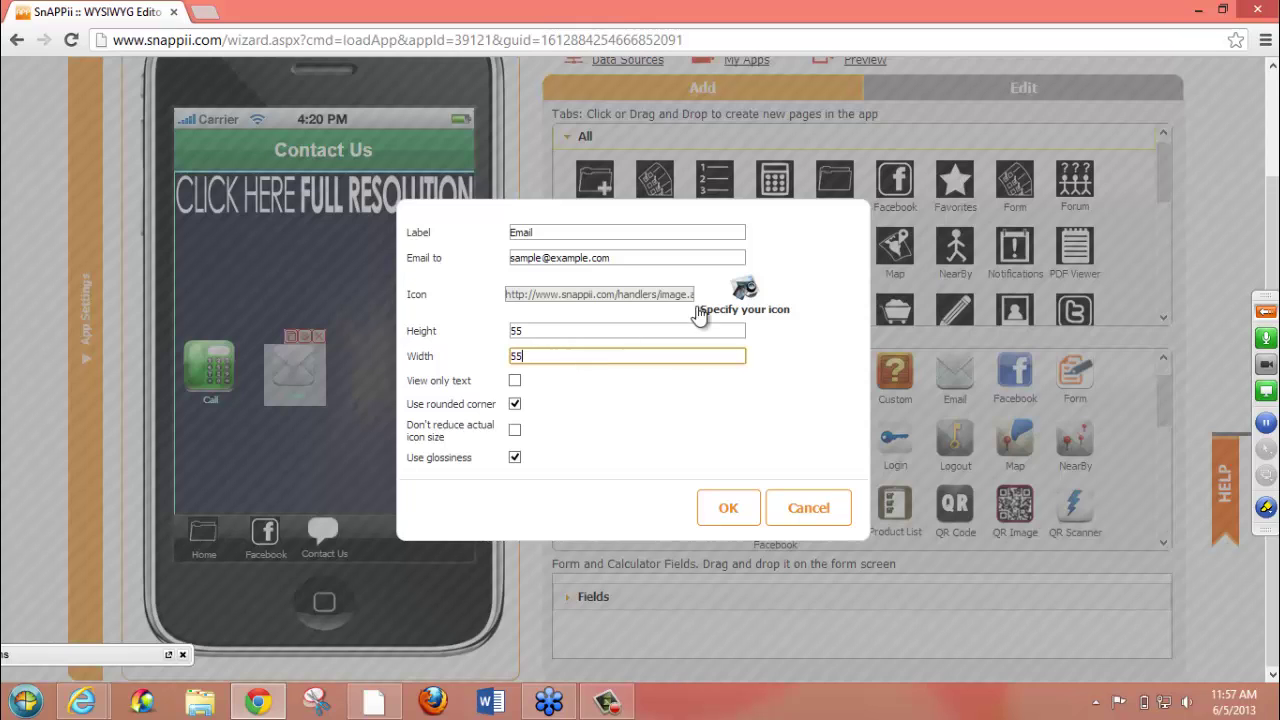
- Leave the Email button without an icon, set View only text, and confirm
click(744, 291)
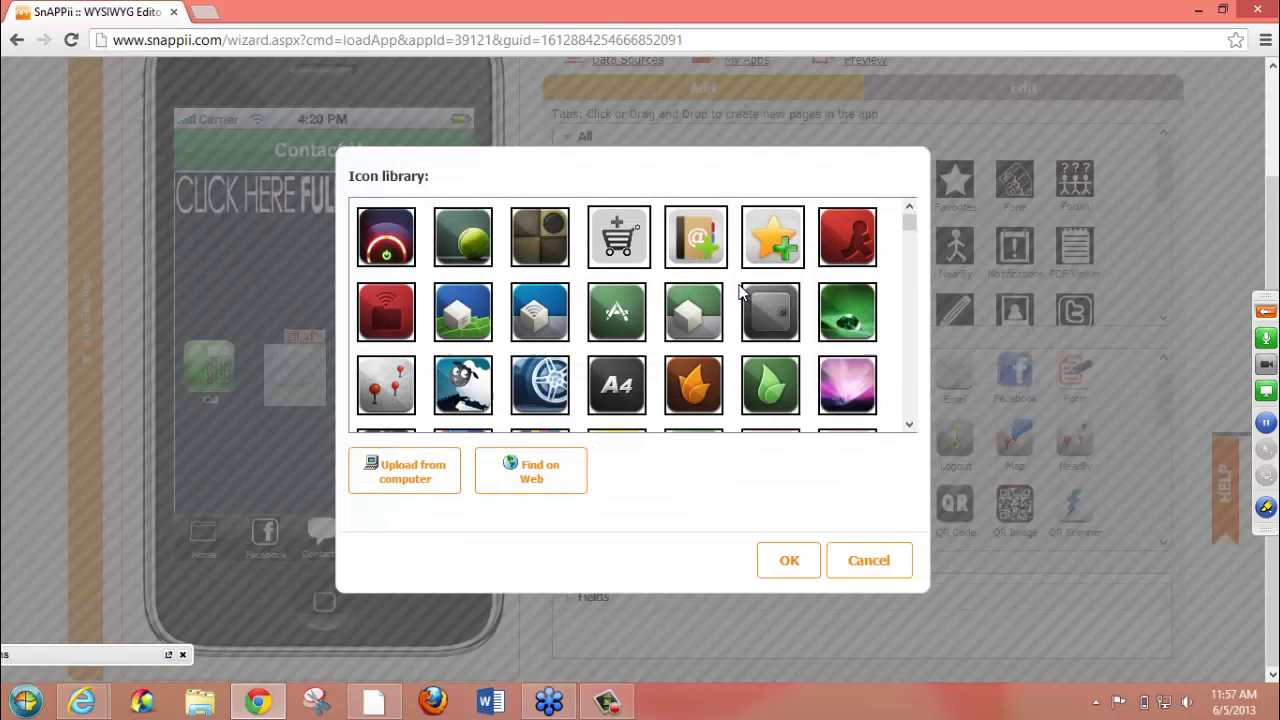
drag(912, 221, 916, 400)
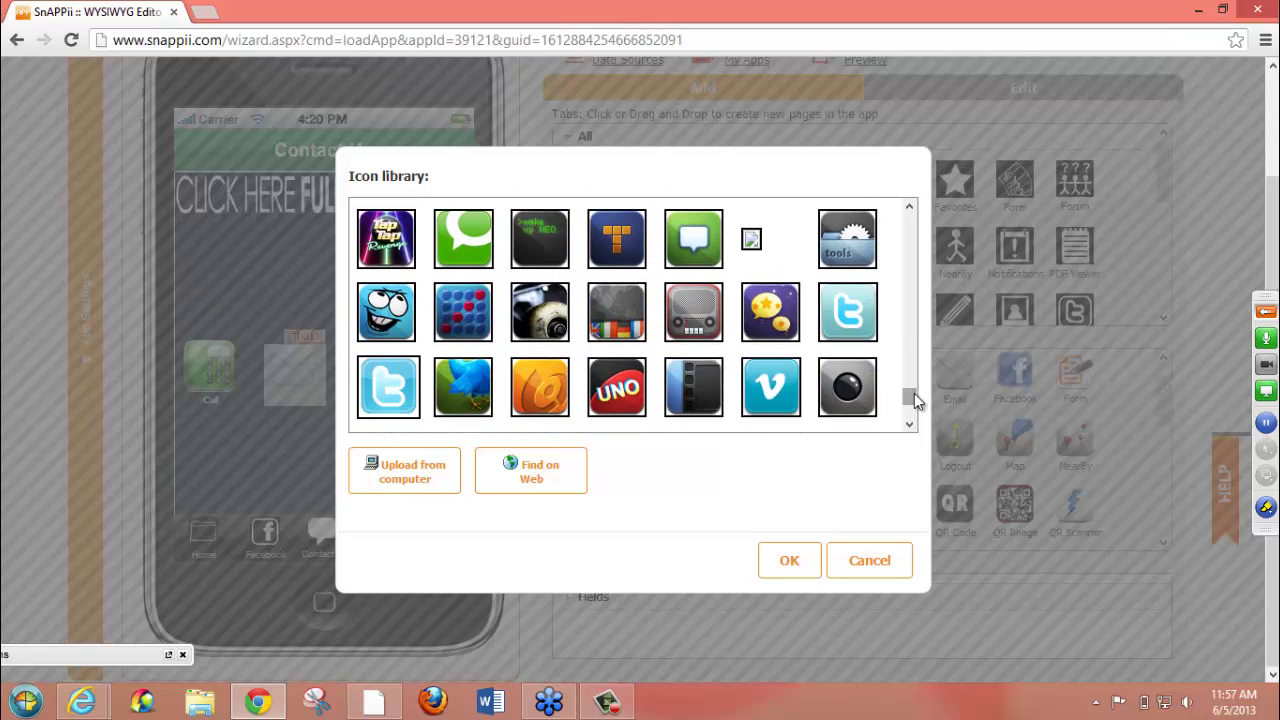
click(866, 558)
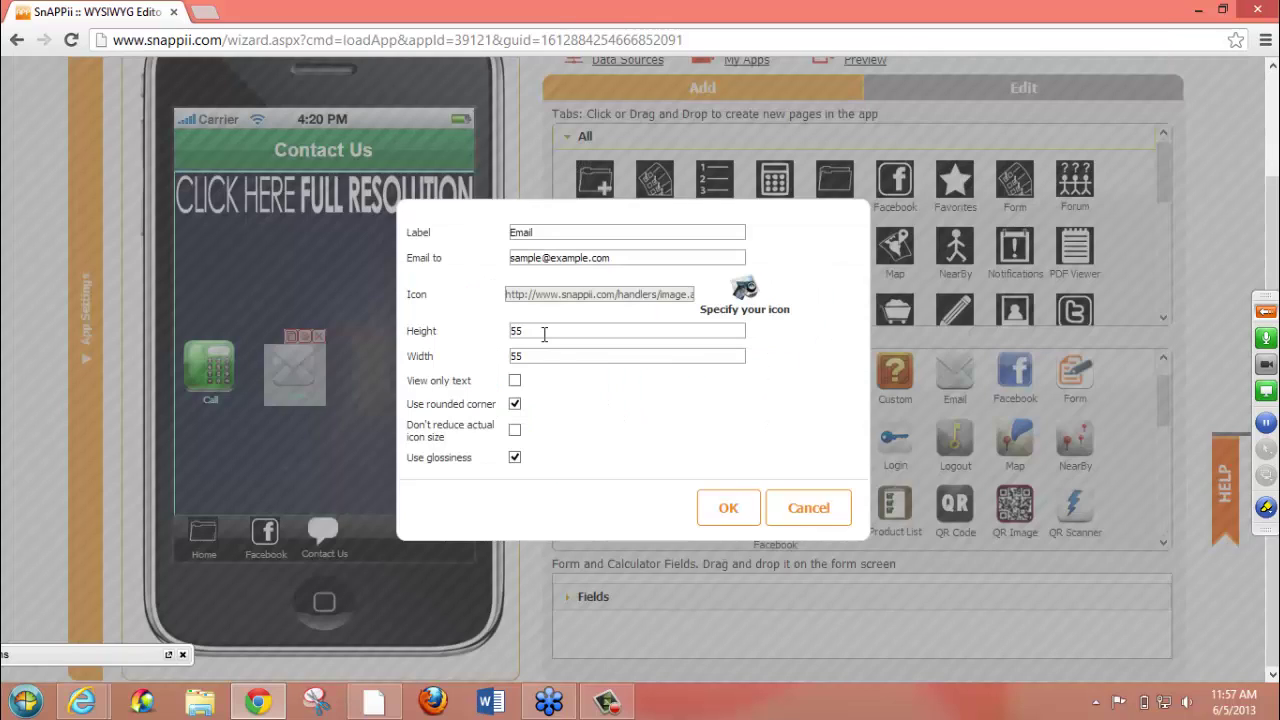
click(515, 381)
click(726, 507)
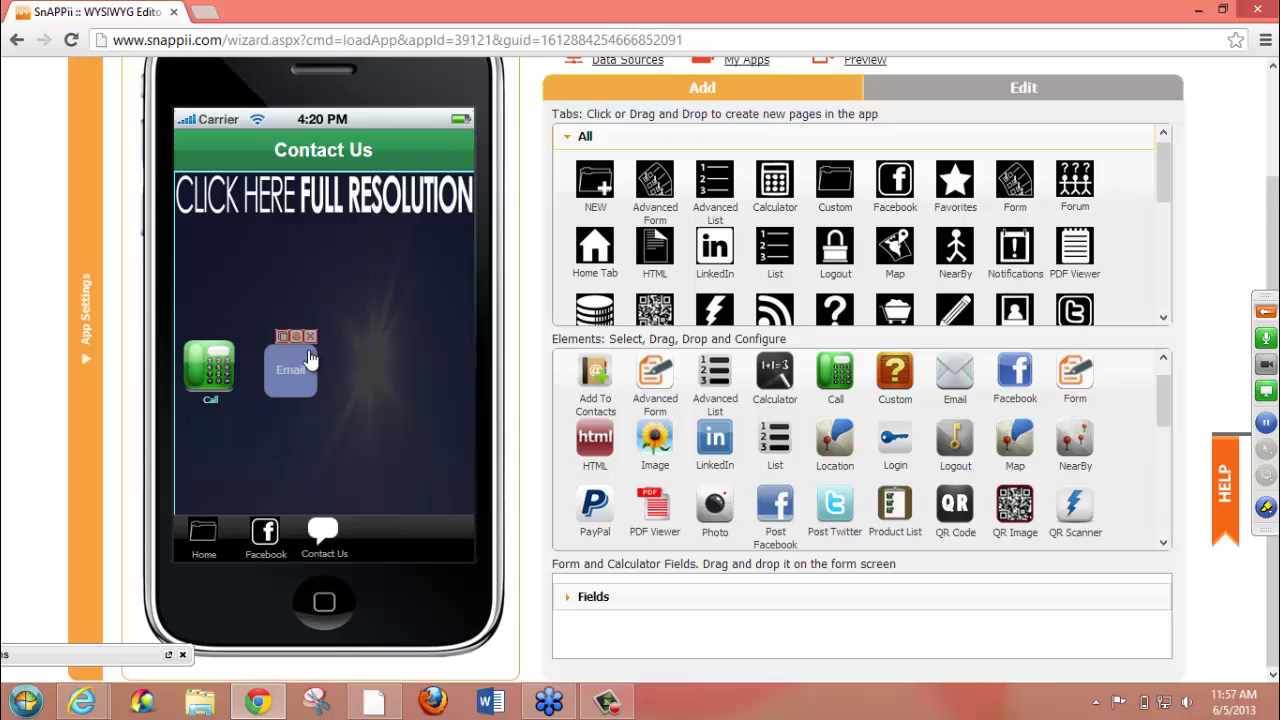
click(326, 410)
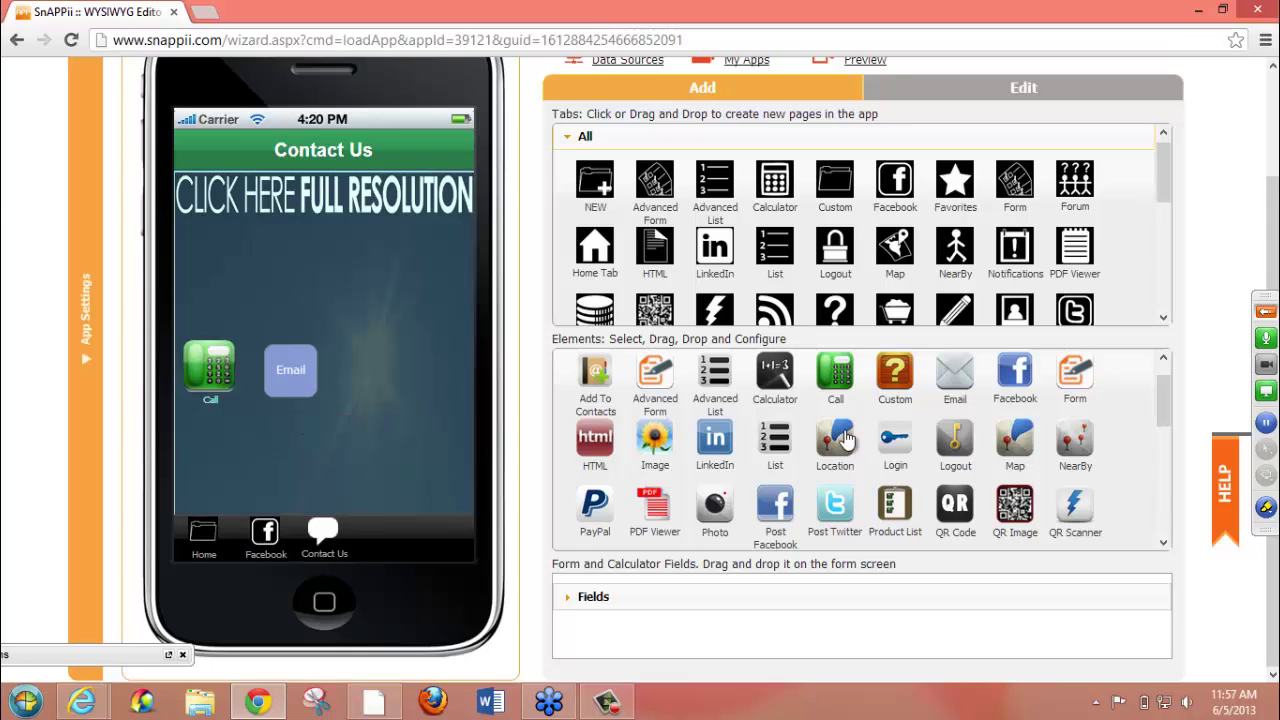
- Place a Send text button right of Email, labelled 'Text', with height and width 55
drag(1163, 389, 1165, 420)
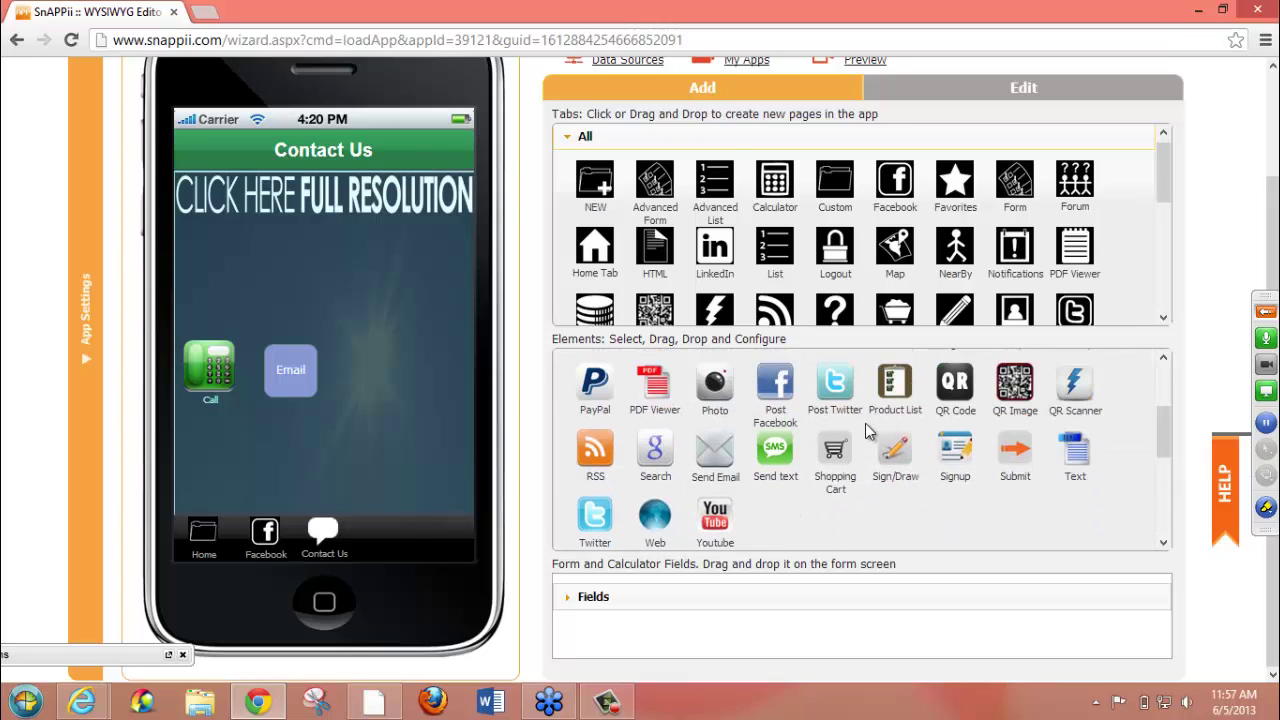
drag(778, 452, 403, 365)
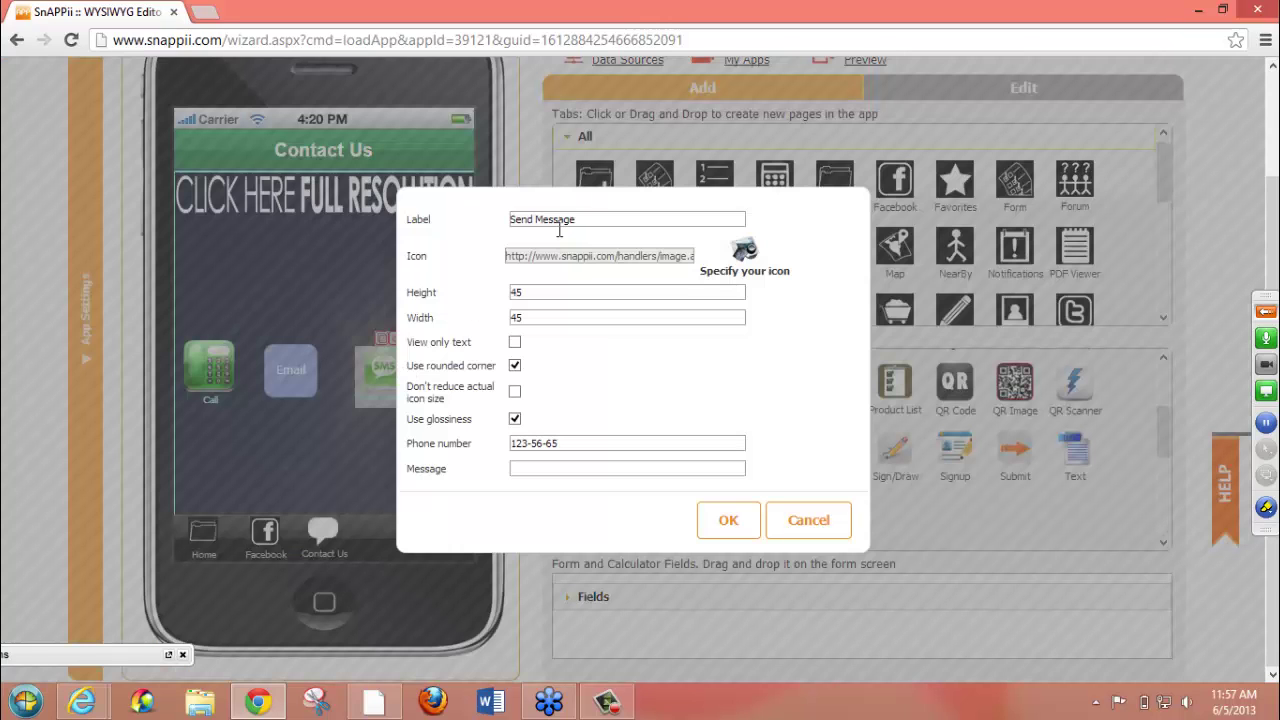
drag(589, 221, 350, 217)
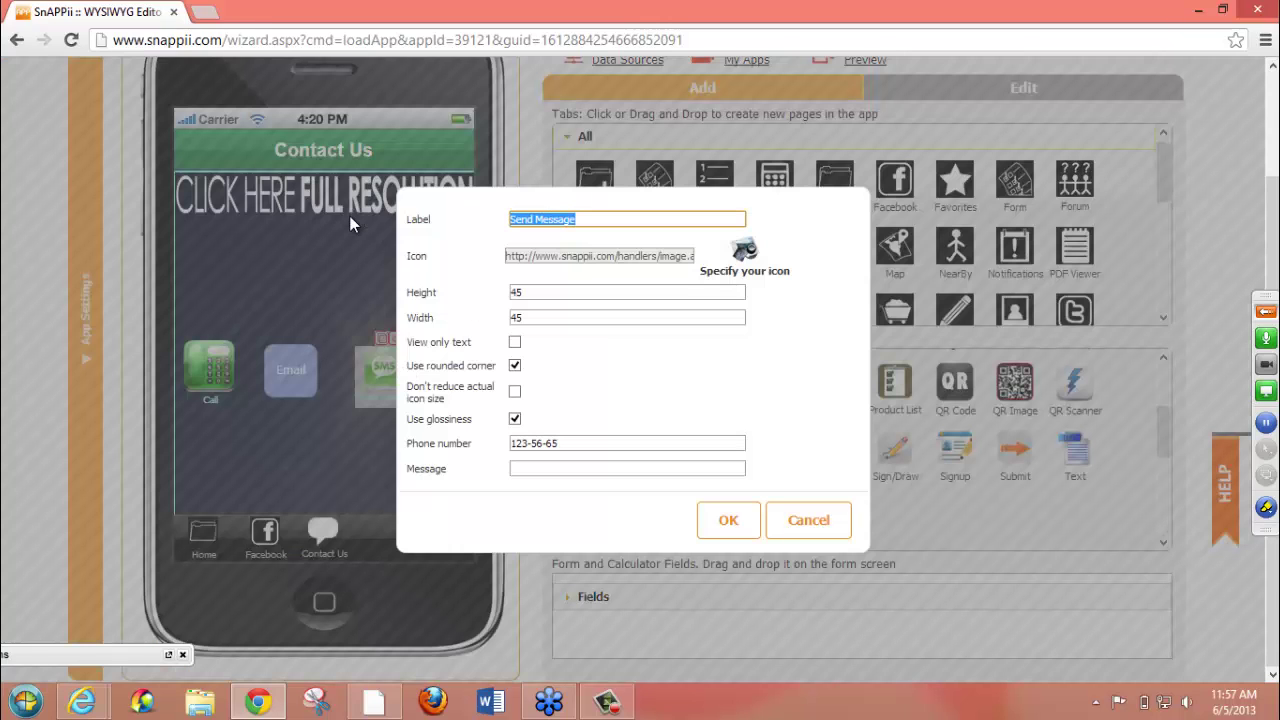
text(Text)
click(522, 292)
key(BackSpace)
key(BackSpace)
text(55)
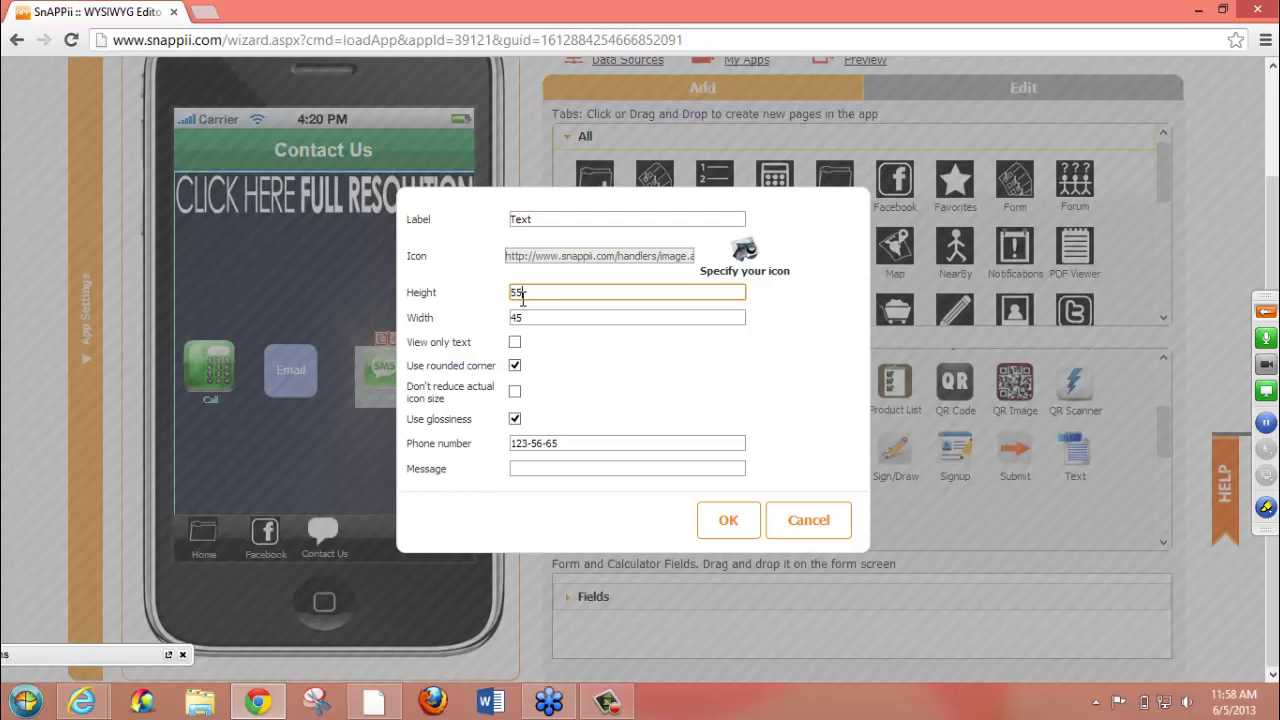
click(524, 317)
key(BackSpace)
key(BackSpace)
text(55)
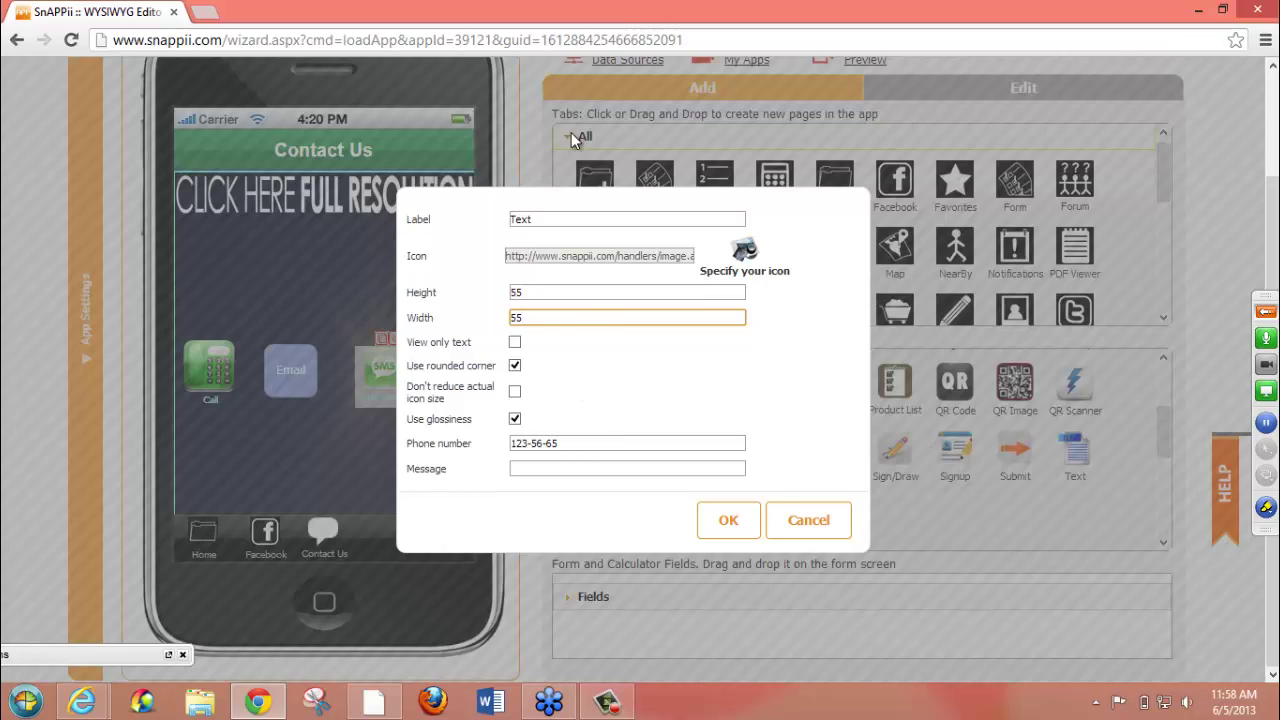
- Keep the SMS phone number and message unchanged and confirm the button settings
drag(588, 443, 474, 443)
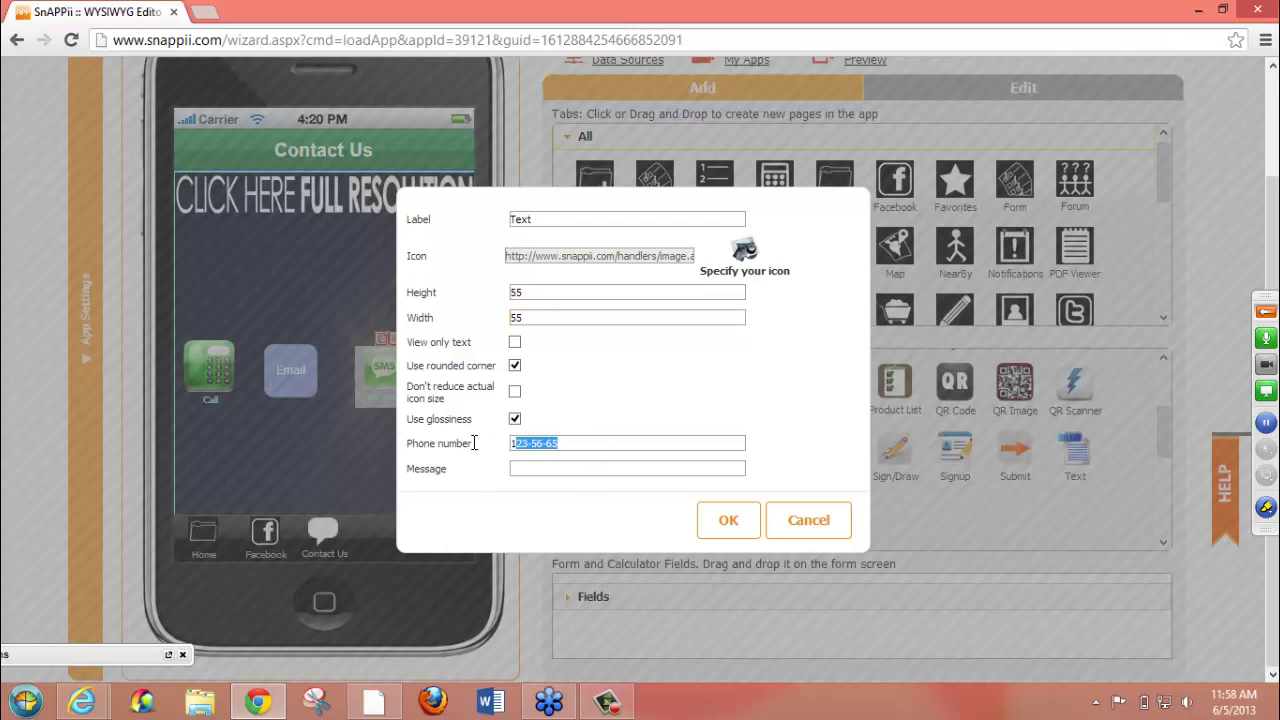
drag(584, 443, 490, 443)
click(580, 443)
click(576, 467)
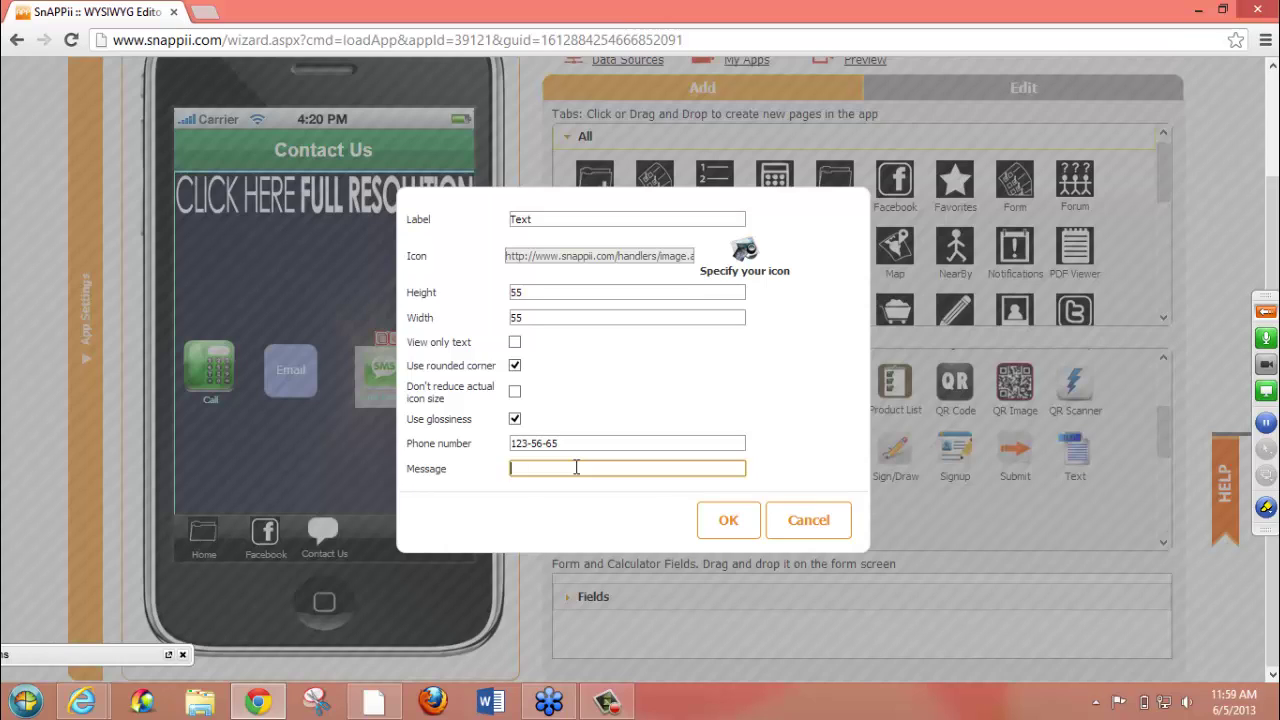
click(738, 522)
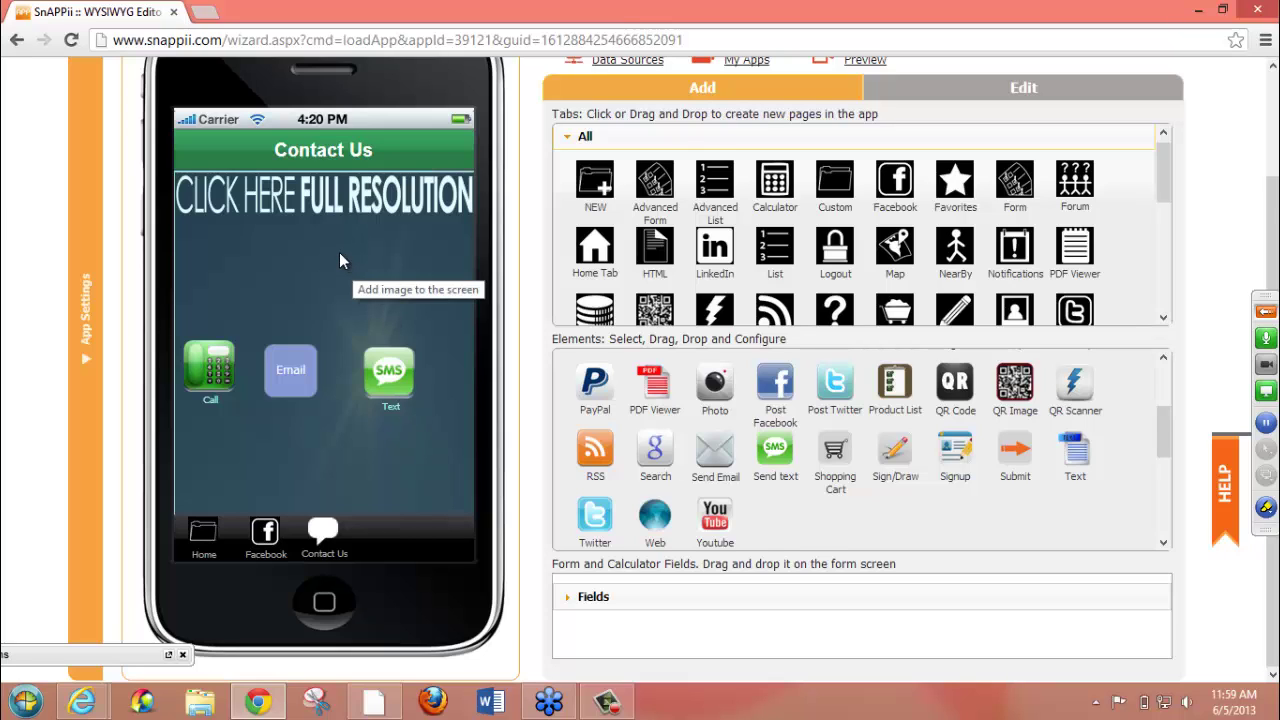
- Move the FULL RESOLUTION image lower and replace it with the uploaded globe picture
drag(339, 260, 365, 314)
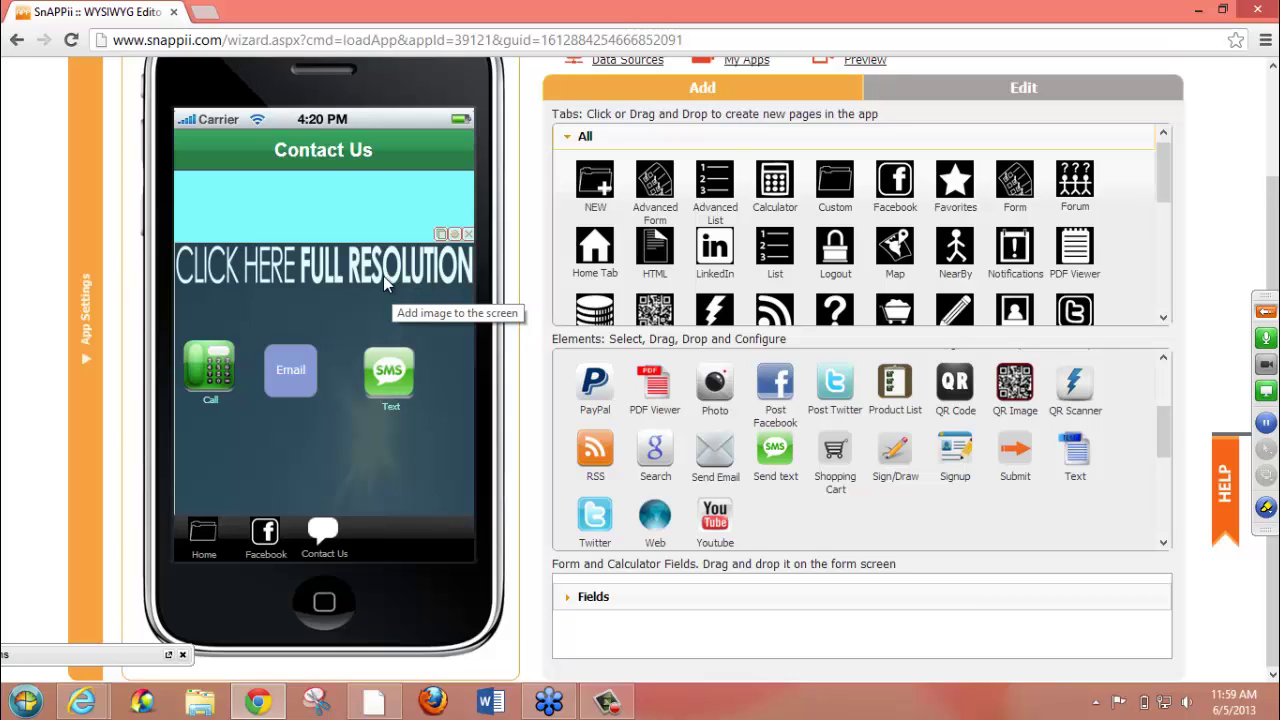
click(453, 232)
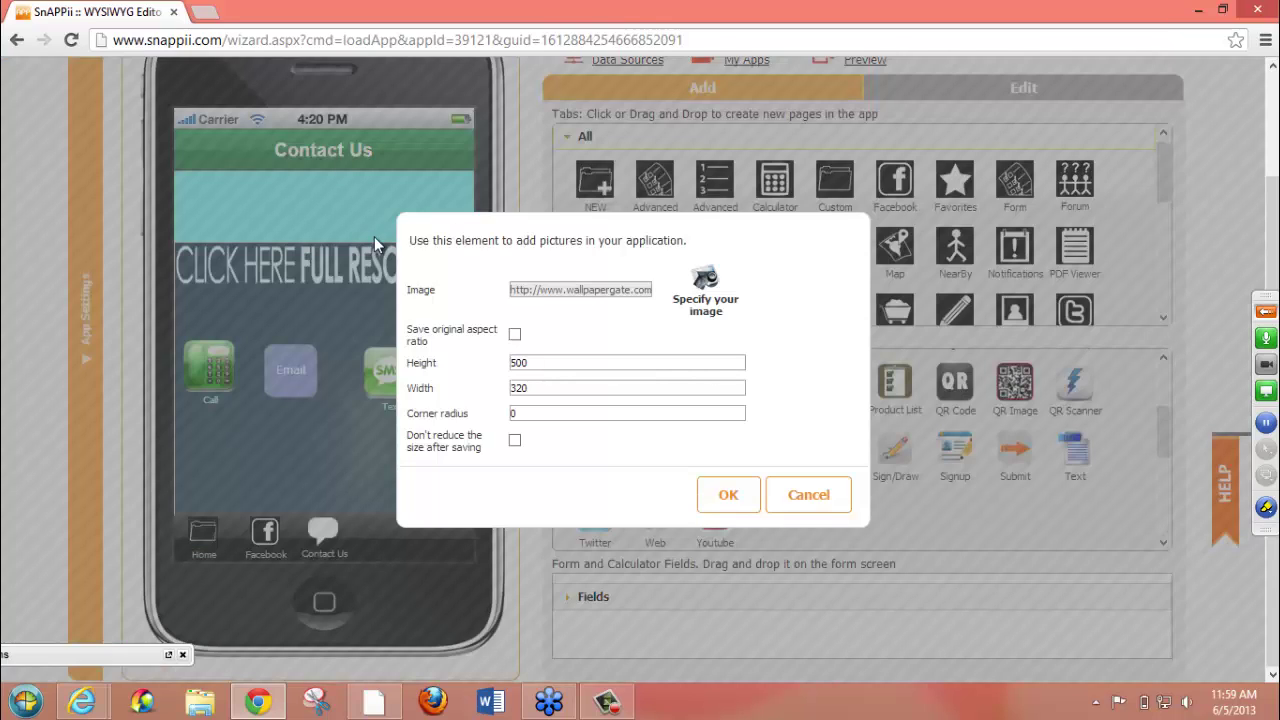
click(818, 495)
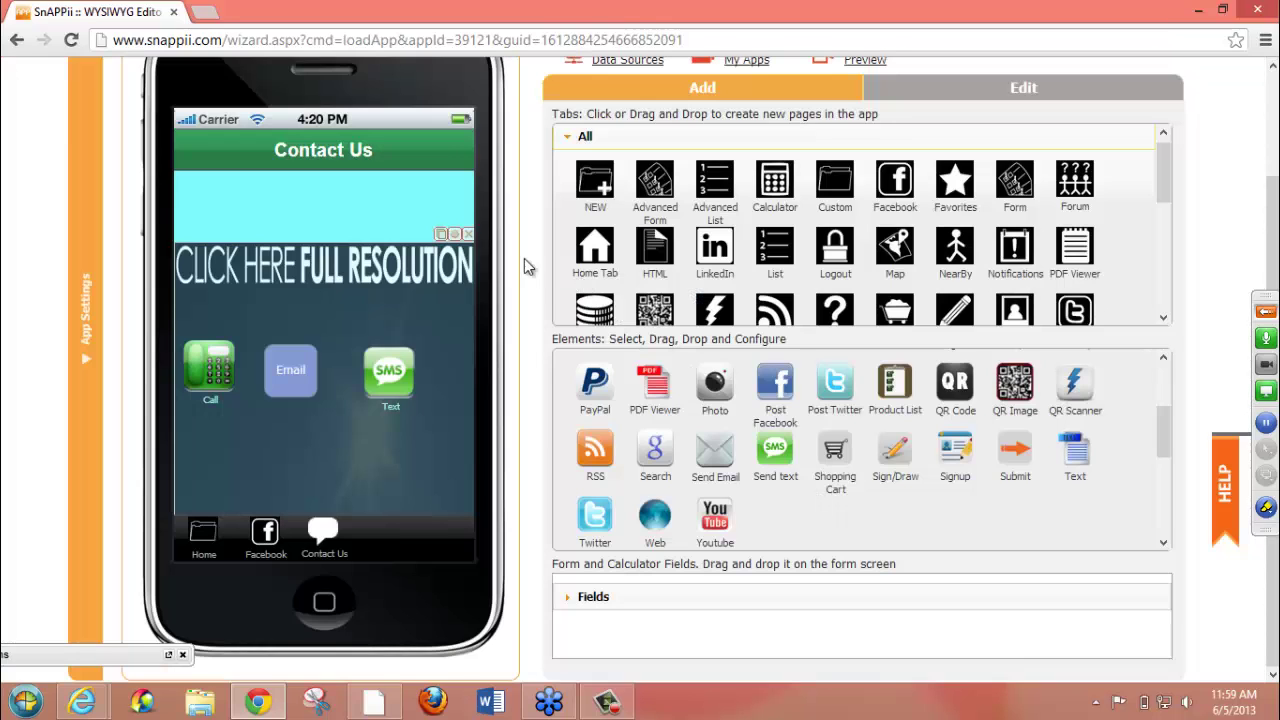
click(455, 236)
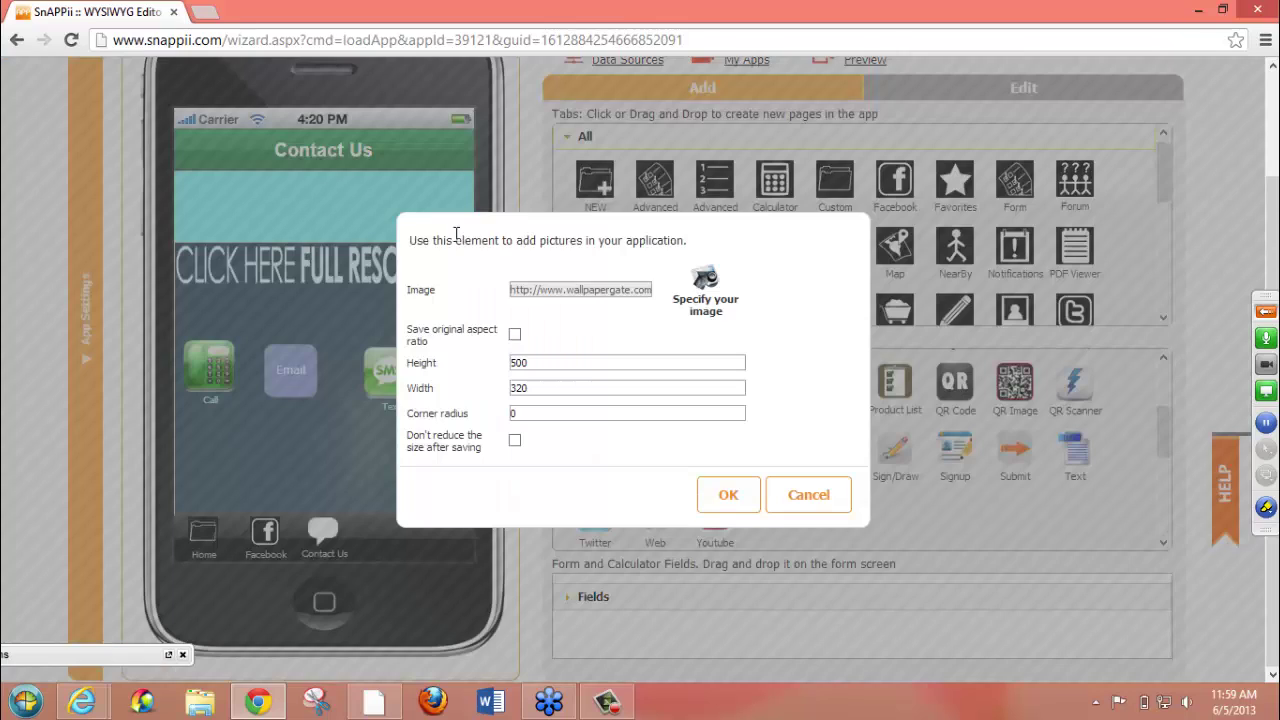
click(706, 286)
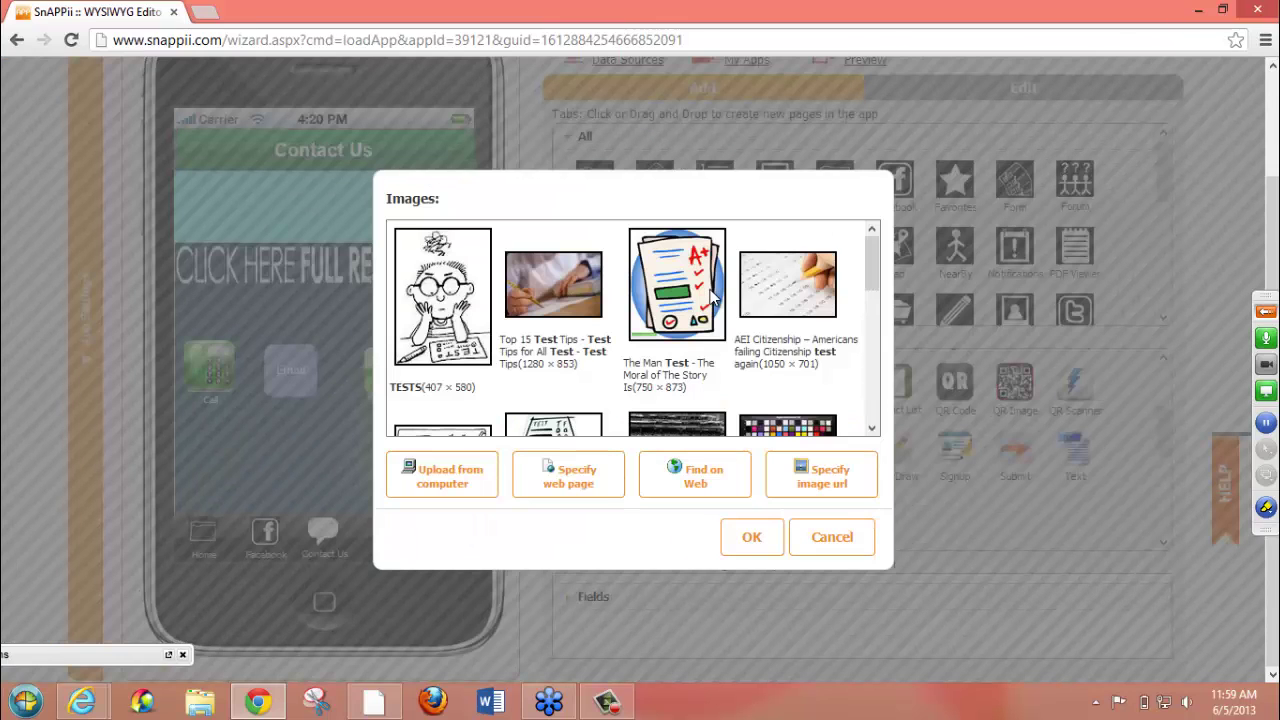
click(447, 478)
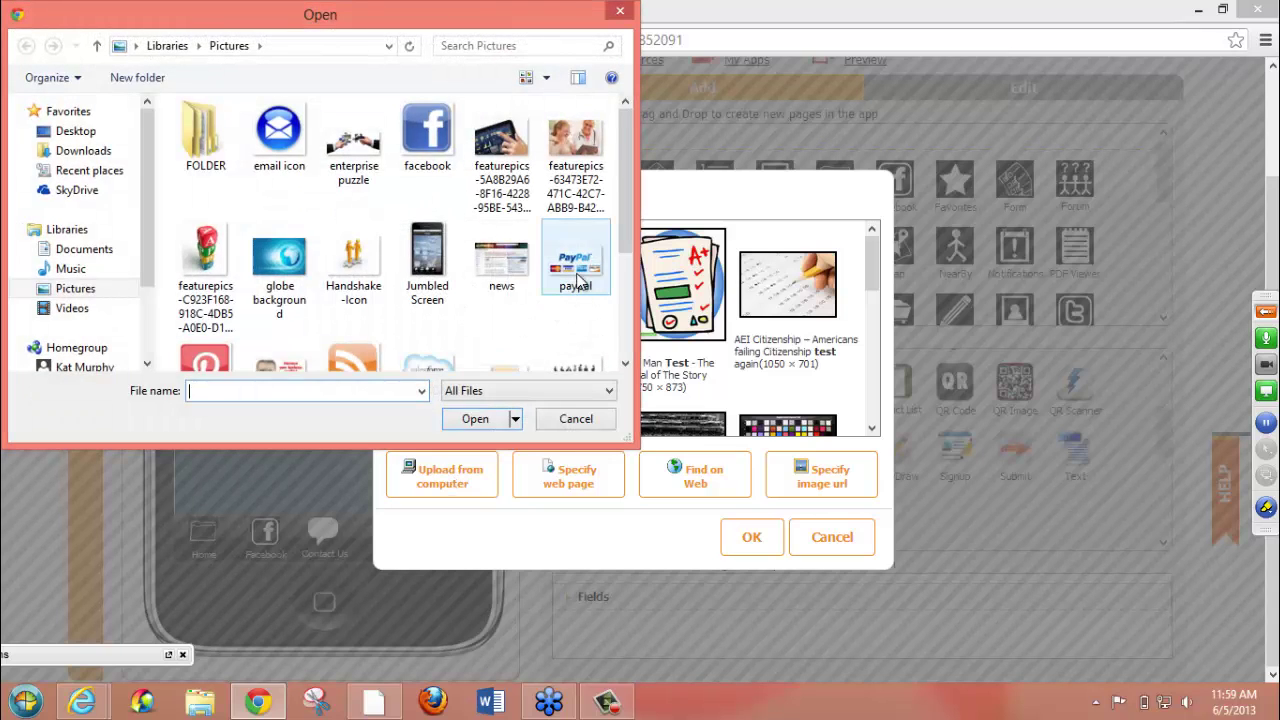
double_click(279, 258)
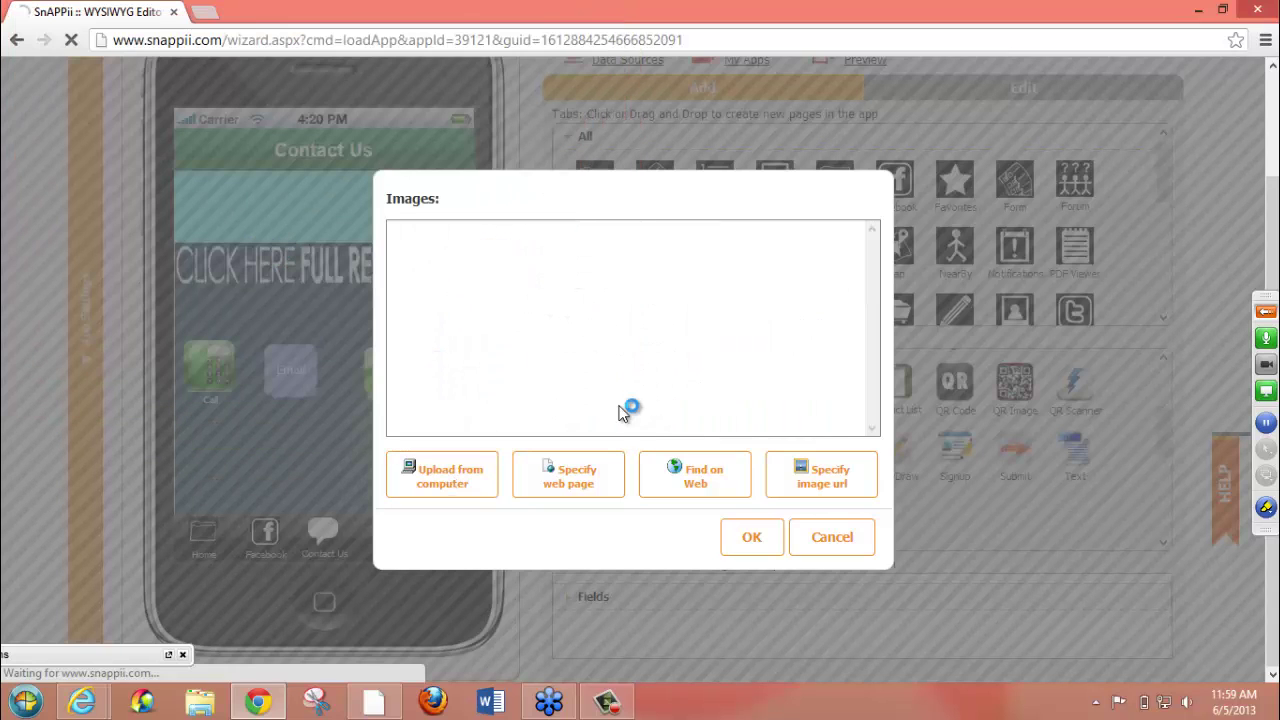
click(755, 533)
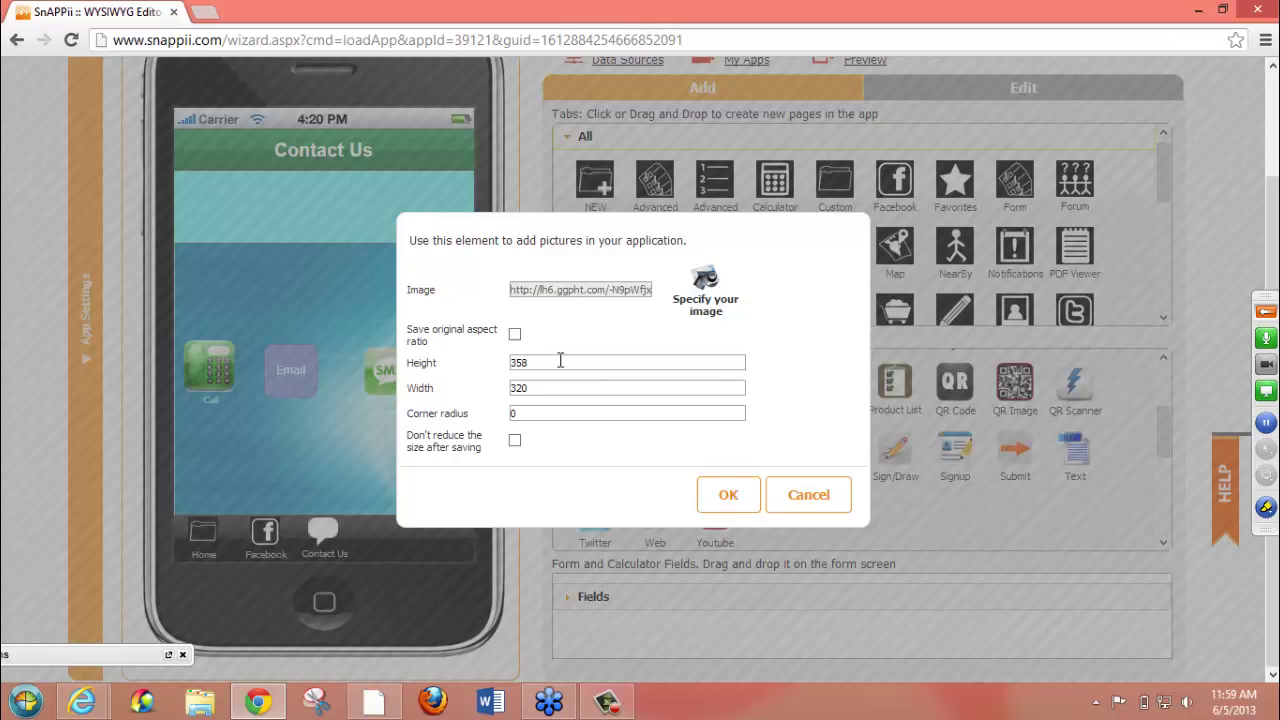
click(722, 492)
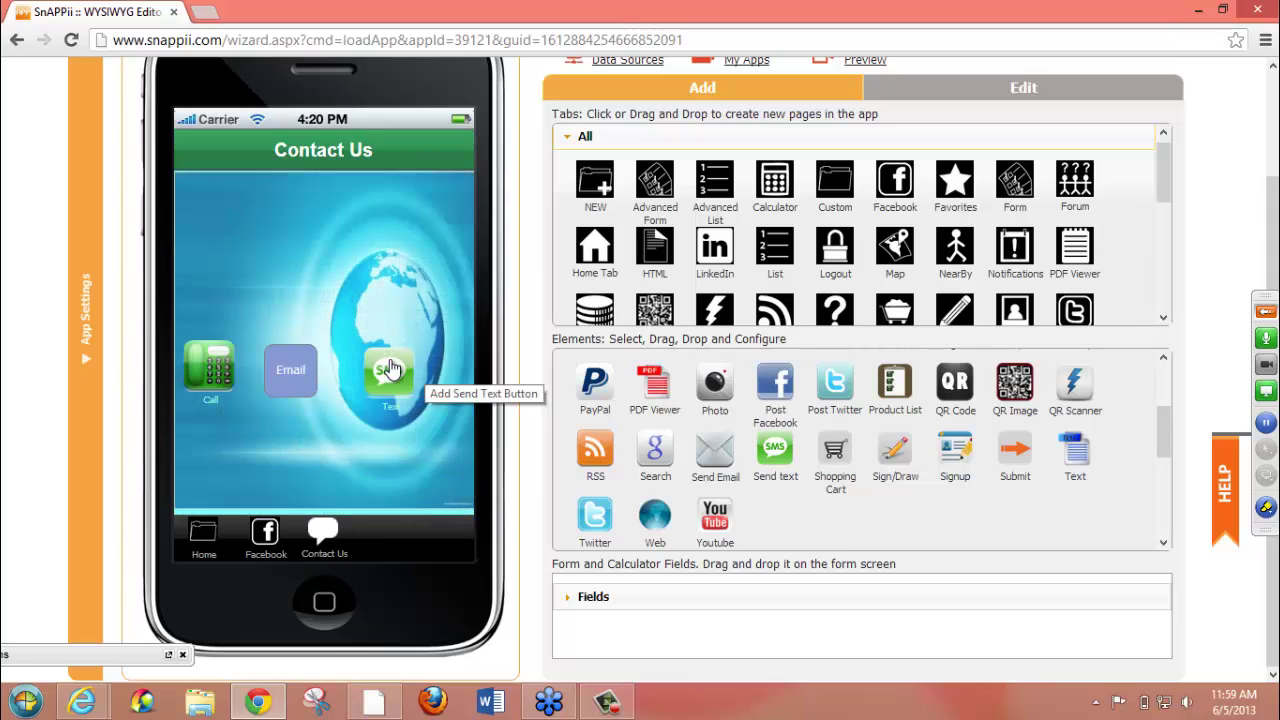
- Arrange Email above Call and SMS Text below it in a column along the left edge
drag(389, 372, 201, 449)
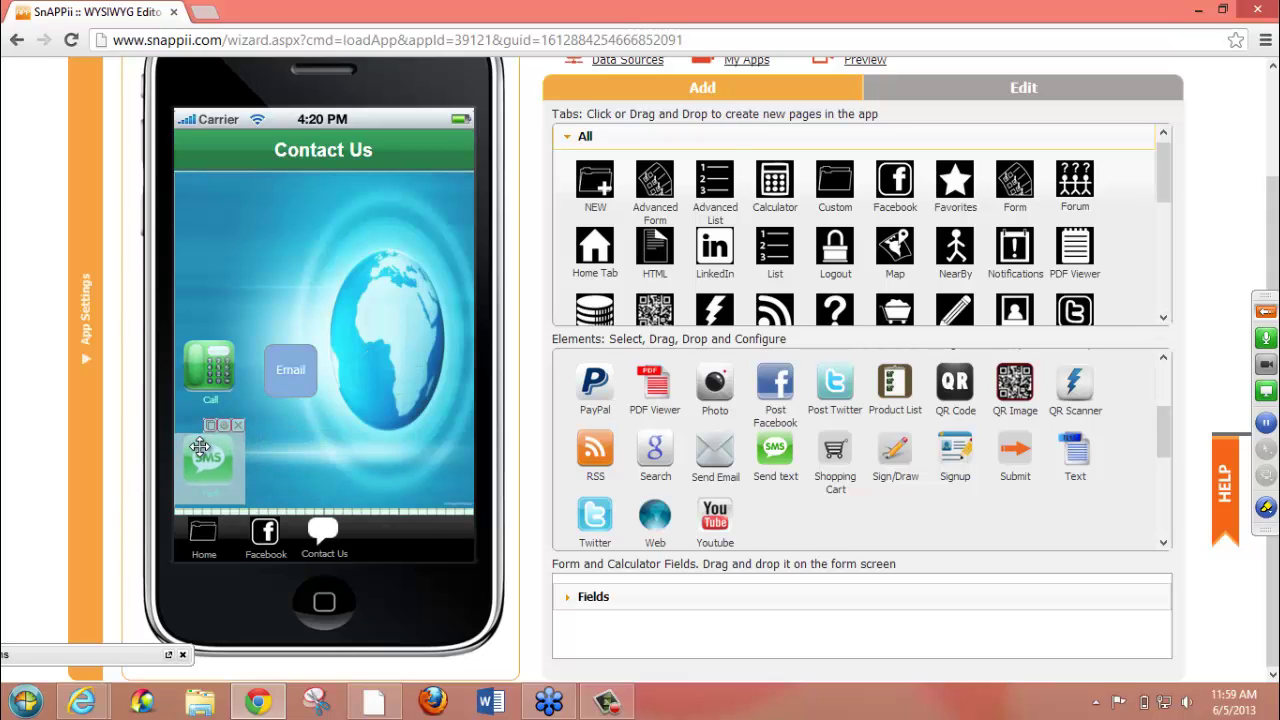
mouse_move(318, 456)
mouse_down()
mouse_move(318, 468)
mouse_move(318, 440)
mouse_up()
drag(295, 370, 208, 300)
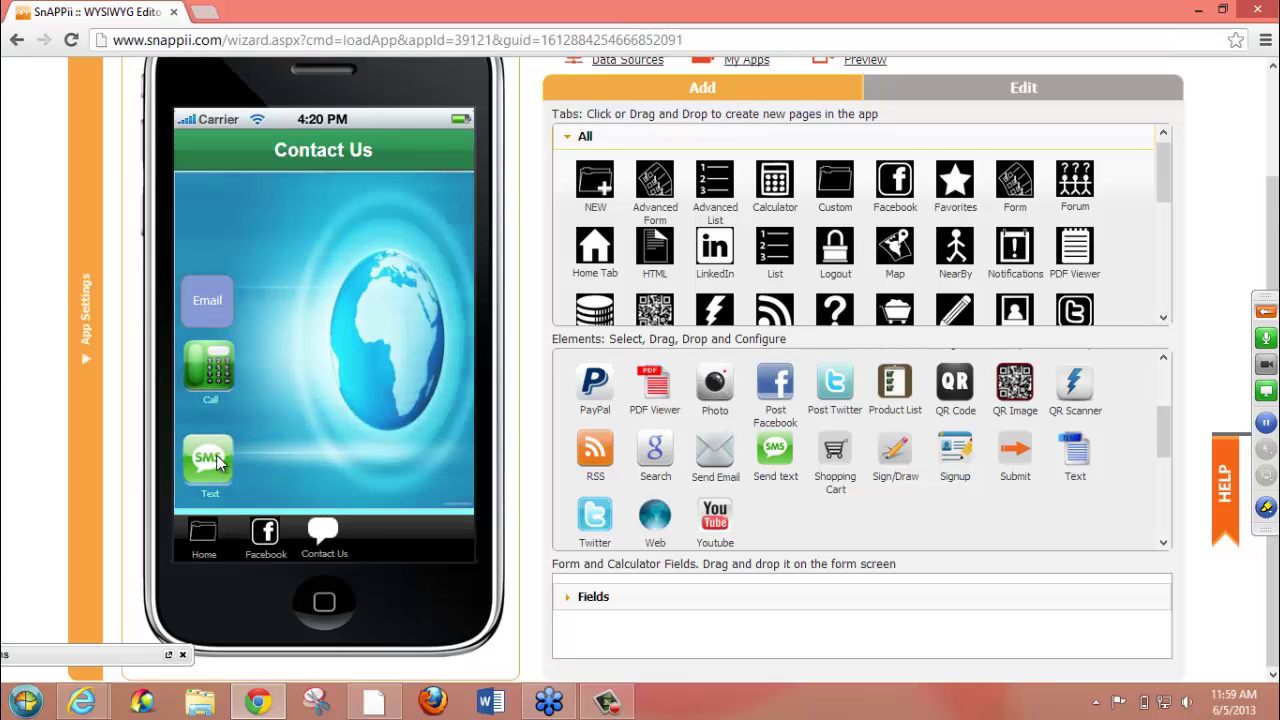
drag(212, 460, 216, 446)
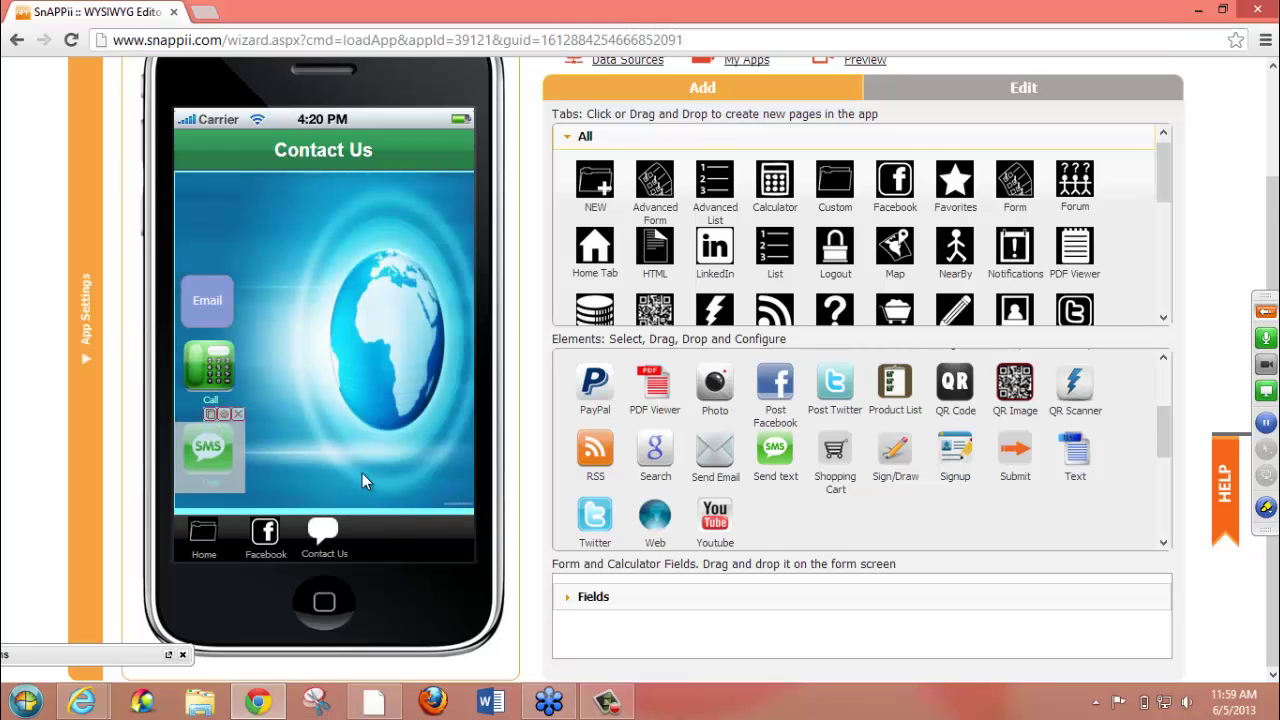
click(361, 473)
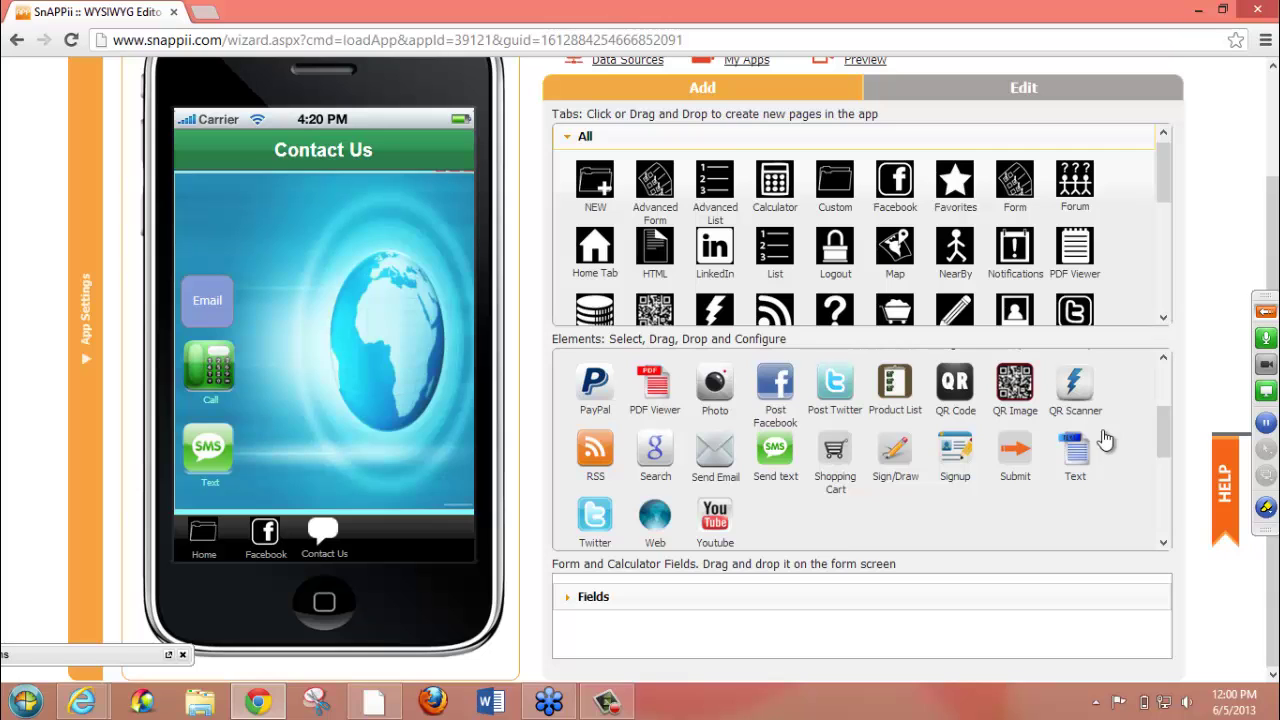
drag(1078, 455, 208, 206)
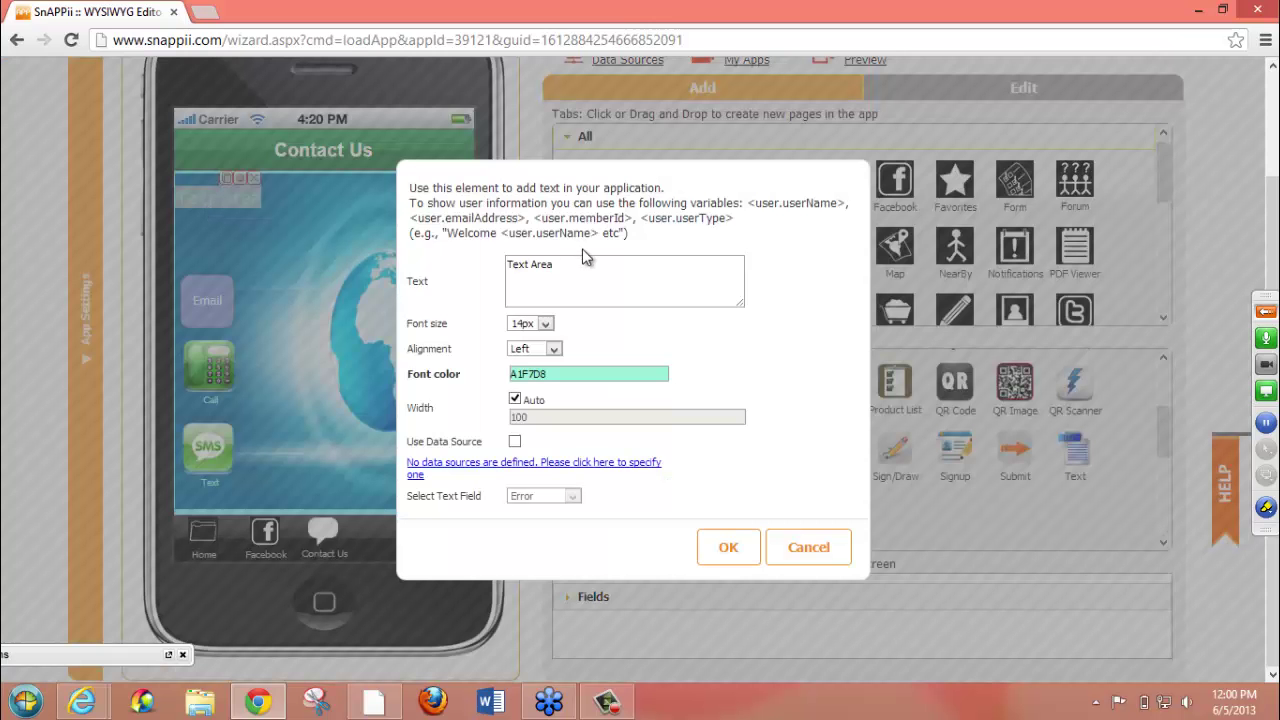
- Replace the placeholder with the text 'Welcome Please contact us here!'
drag(583, 262, 259, 270)
text(W)
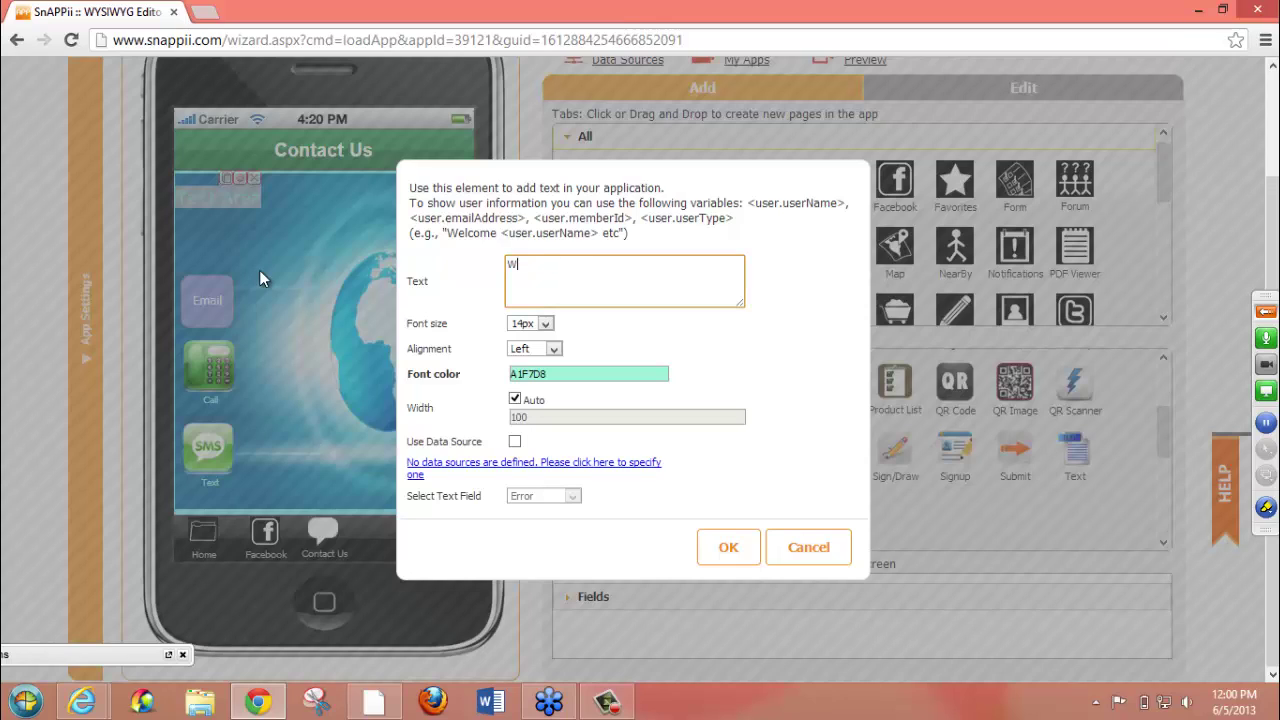
text(elcome P)
text(lesae)
text( contac)
key(BackSpace)
key(BackSpace)
key(BackSpace)
key(BackSpace)
key(BackSpace)
key(BackSpace)
key(BackSpace)
key(BackSpace)
key(BackSpace)
key(BackSpace)
key(BackSpace)
key(BackSpace)
key(BackSpace)
key(BackSpace)
key(BackSpace)
text(e Please contact us here!)
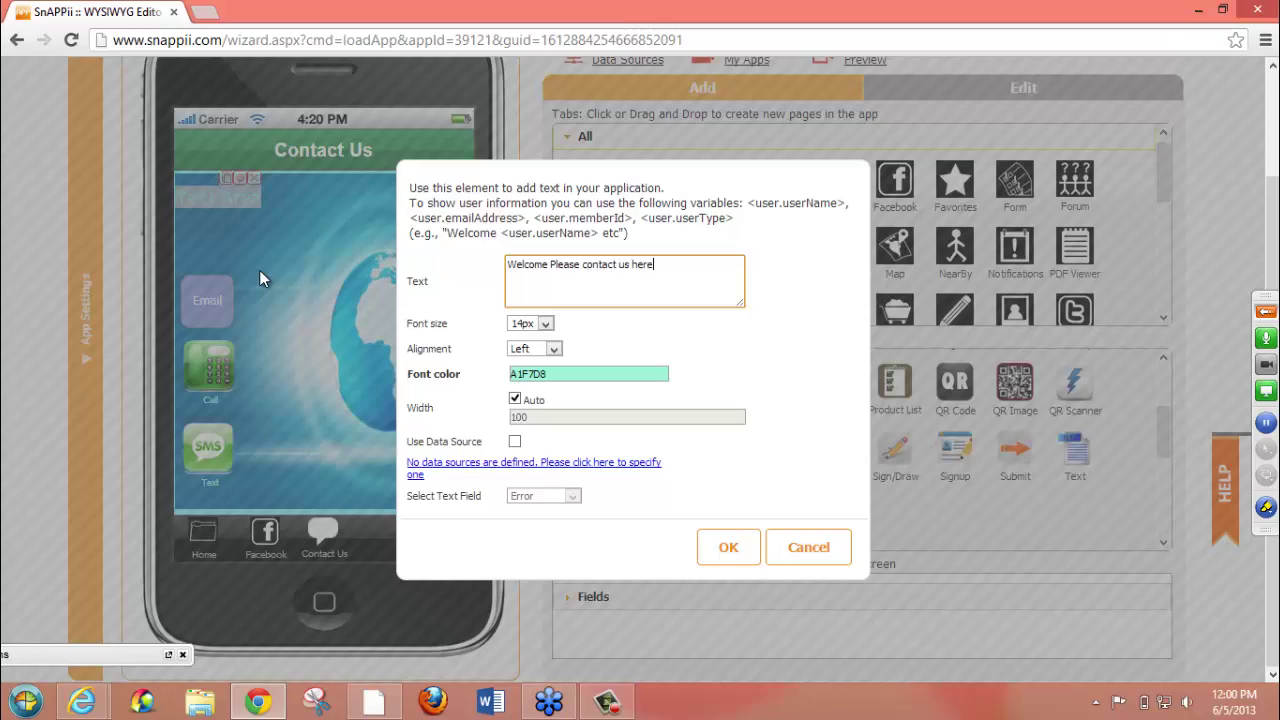
- Keep the font at 14px, centre the text and make it white (FFFFFF)
click(545, 324)
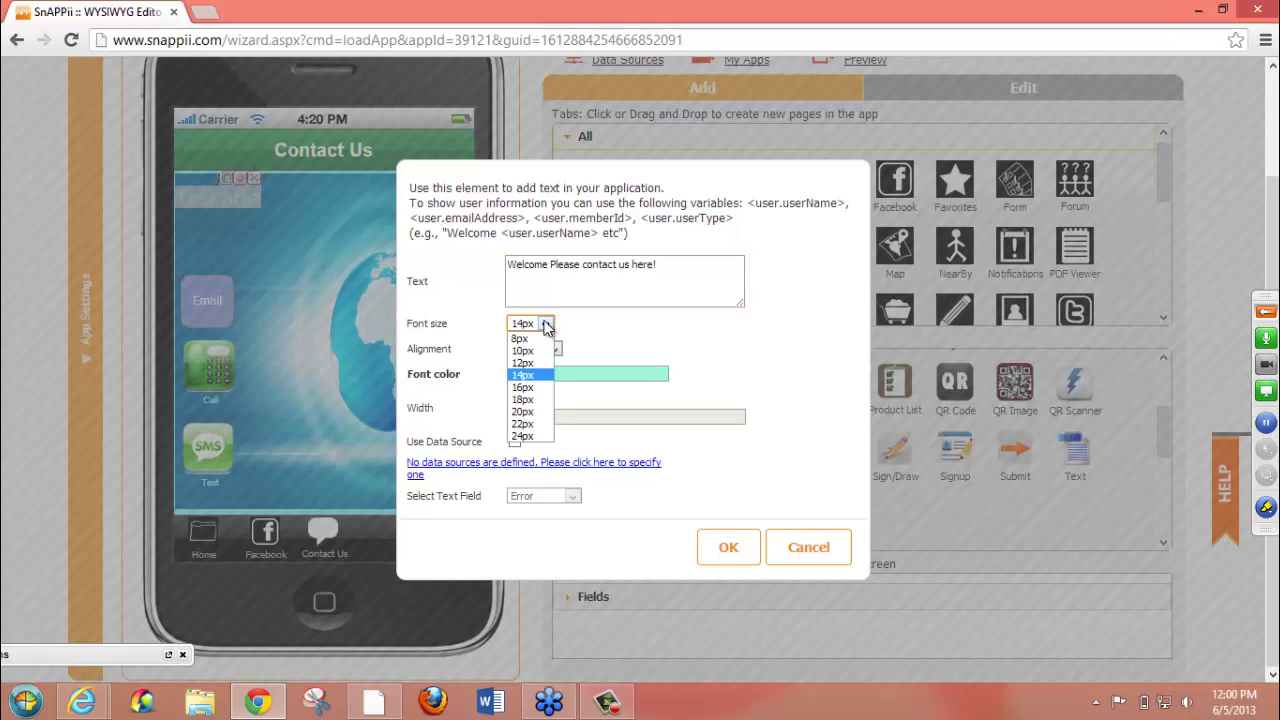
click(600, 358)
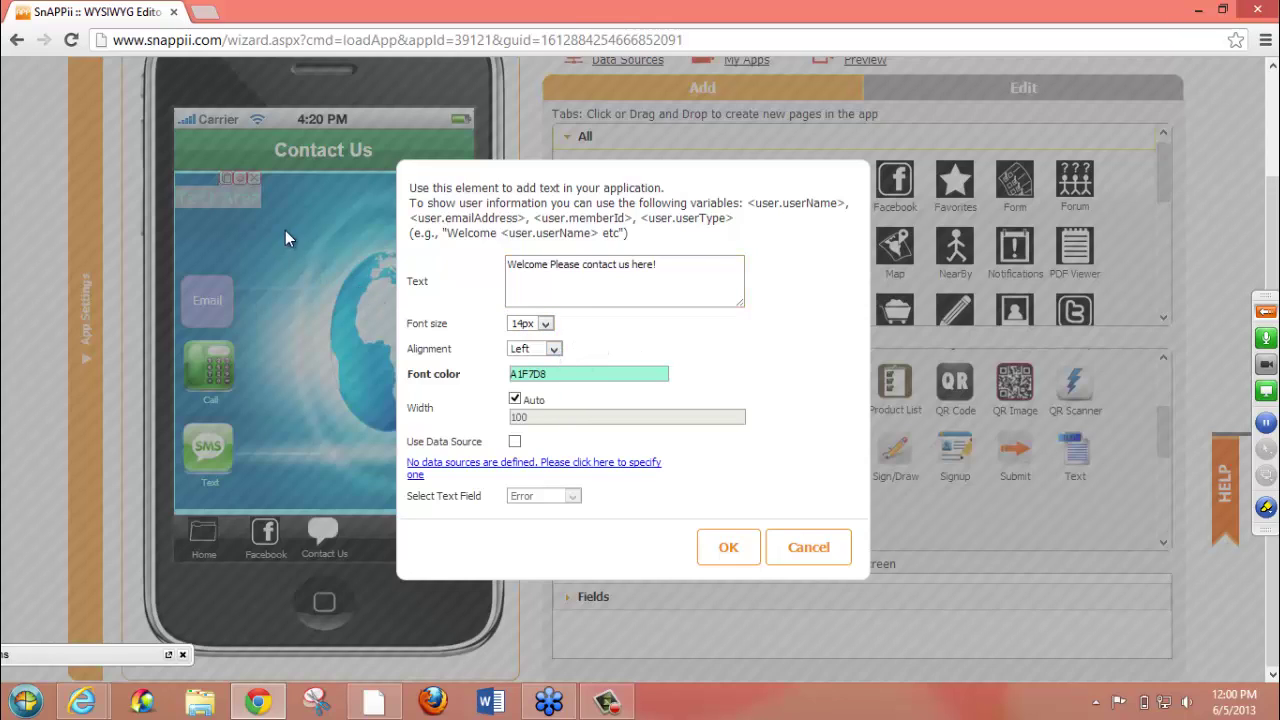
click(553, 348)
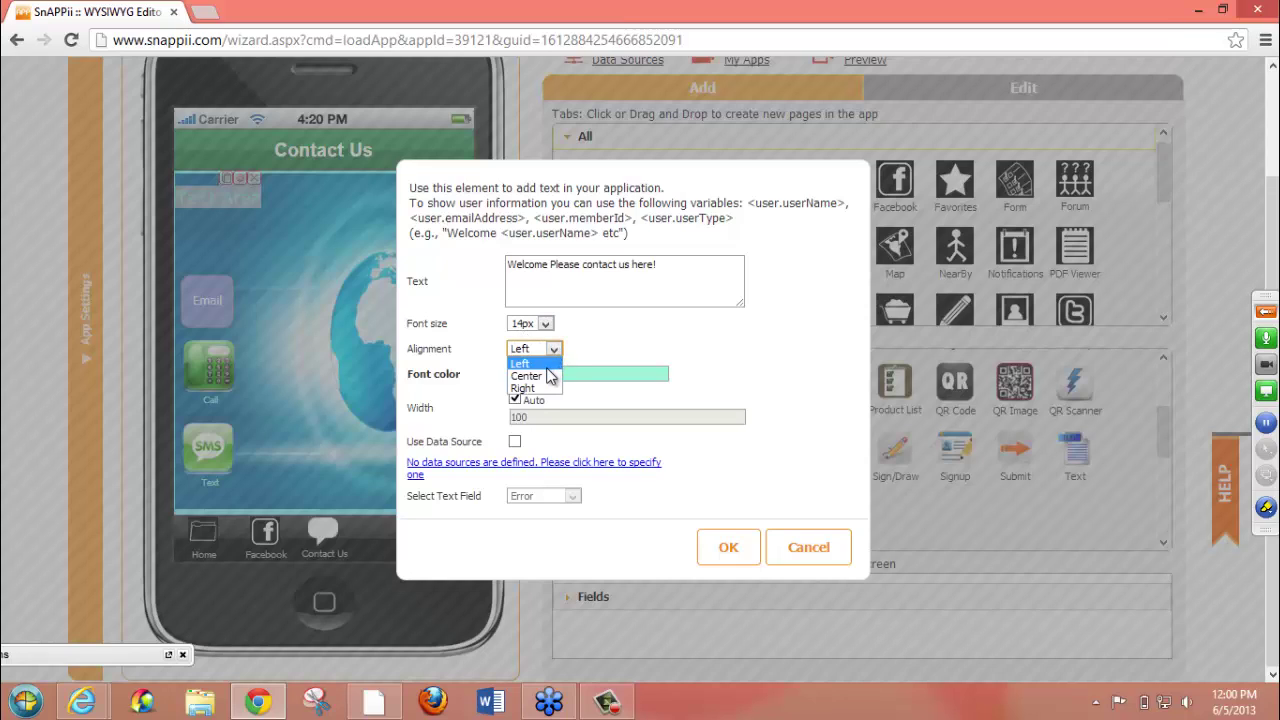
click(549, 376)
click(571, 374)
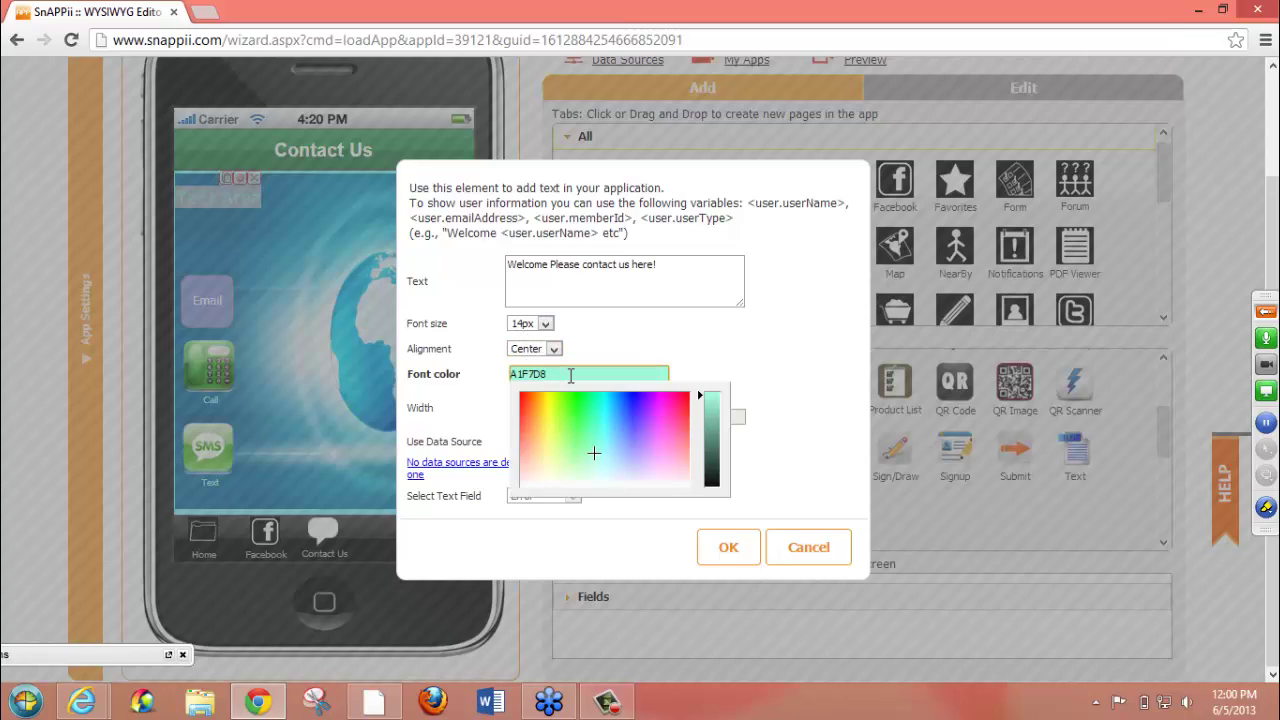
click(603, 476)
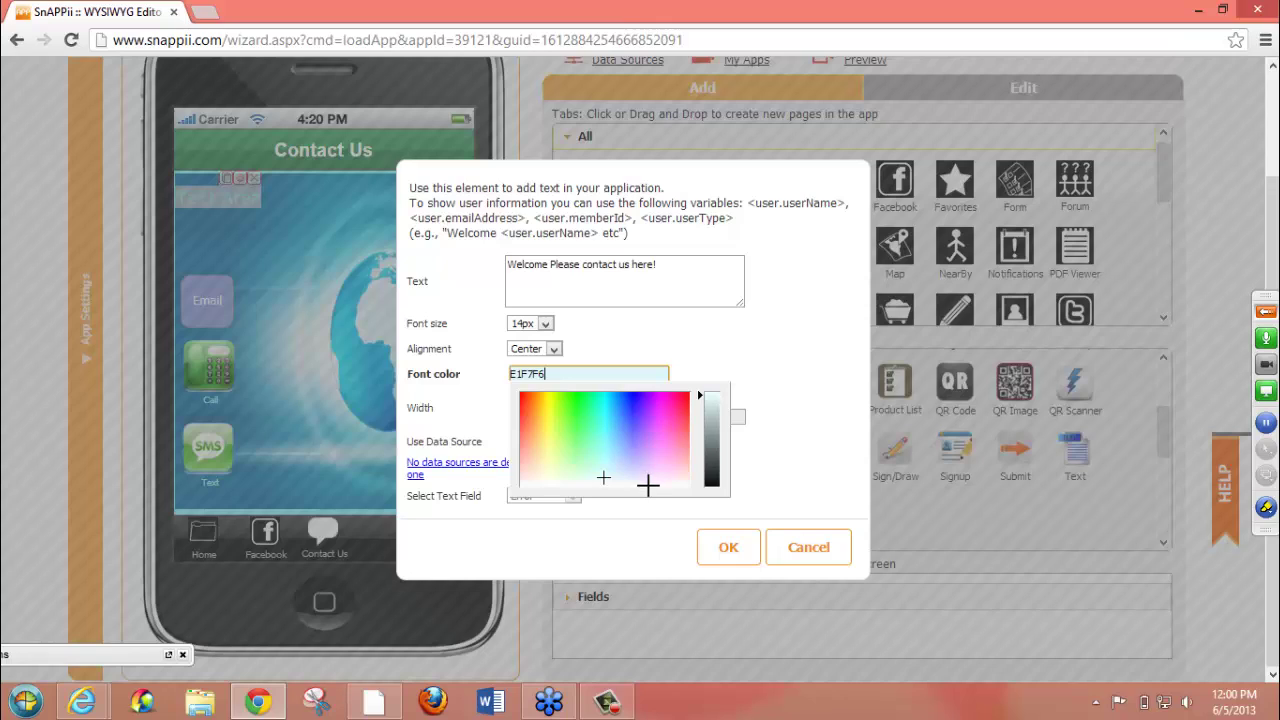
click(648, 485)
click(716, 400)
click(775, 390)
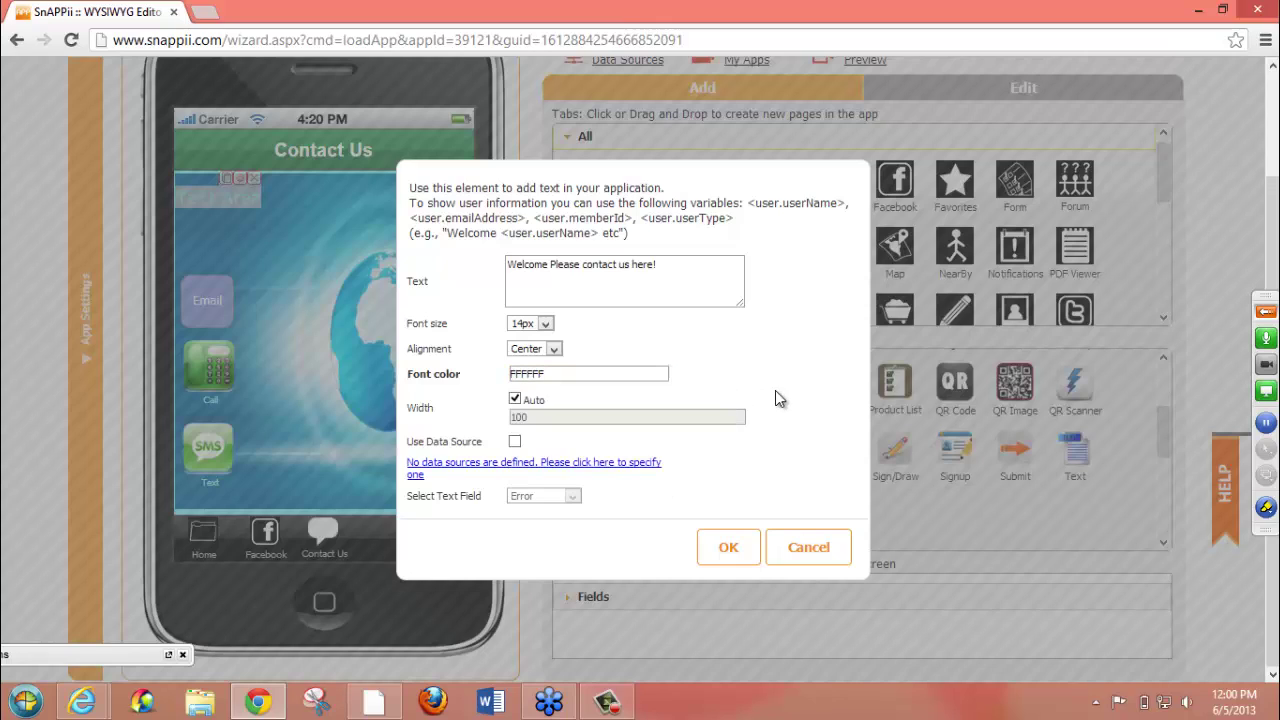
- Turn off automatic width, set the width to 320, and confirm the text element
click(515, 399)
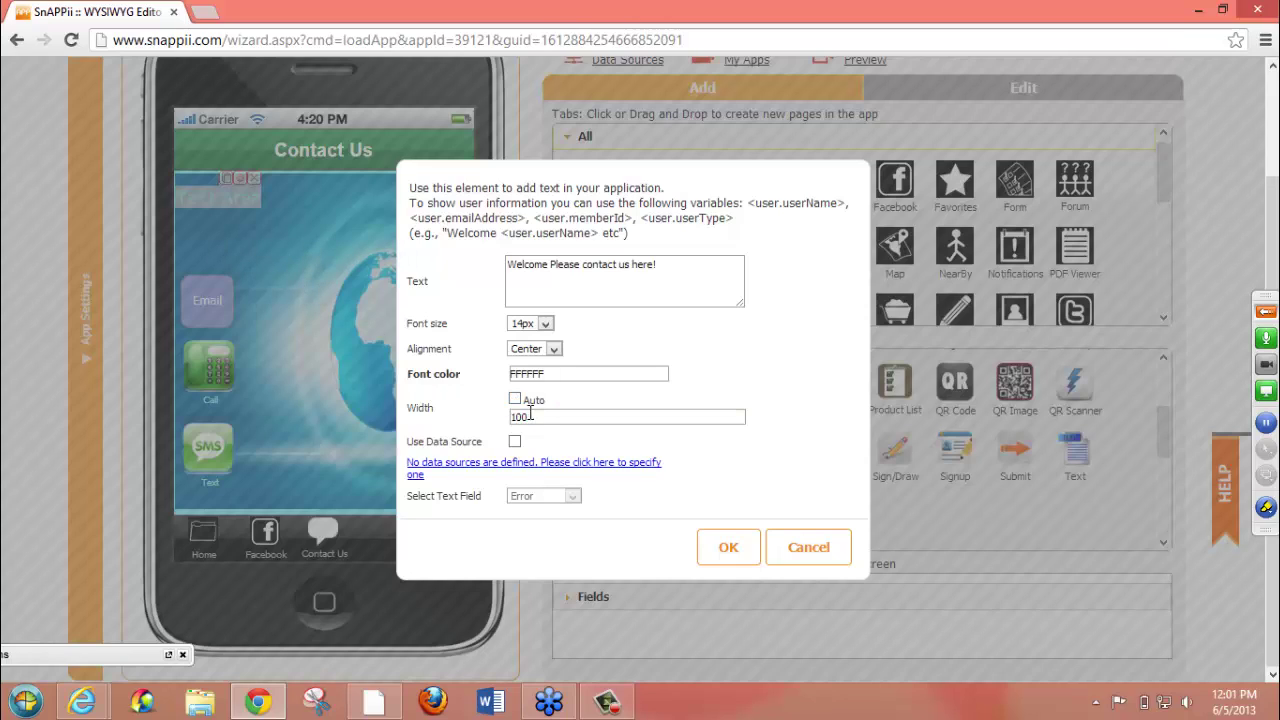
drag(541, 416, 373, 411)
text(320)
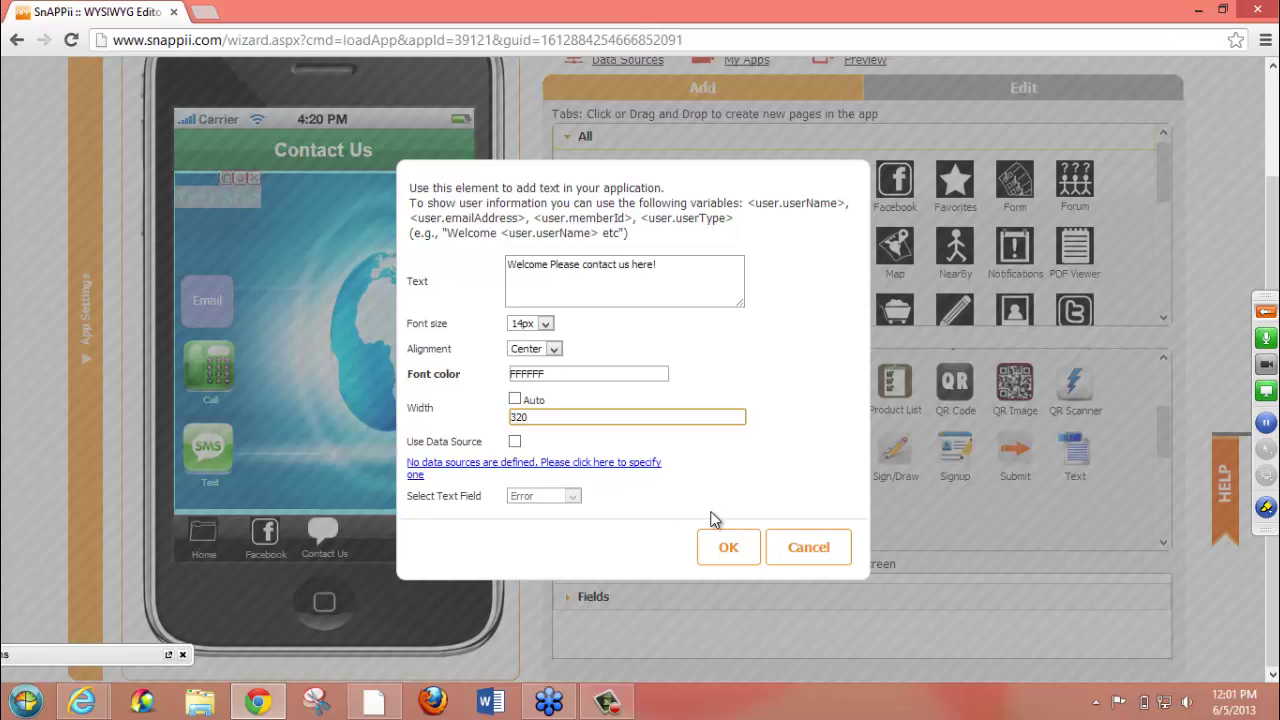
click(724, 547)
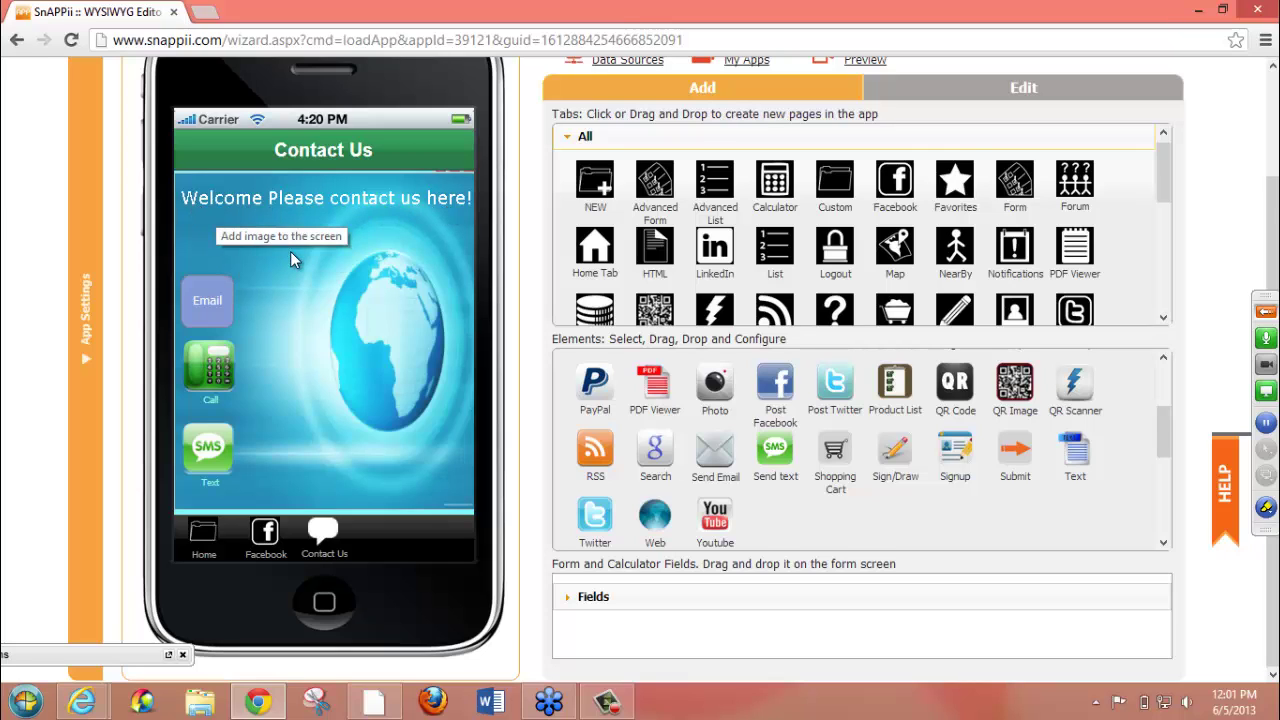
- Scroll to the top of the editor and save the app
scroll(1276, 230, up, 2)
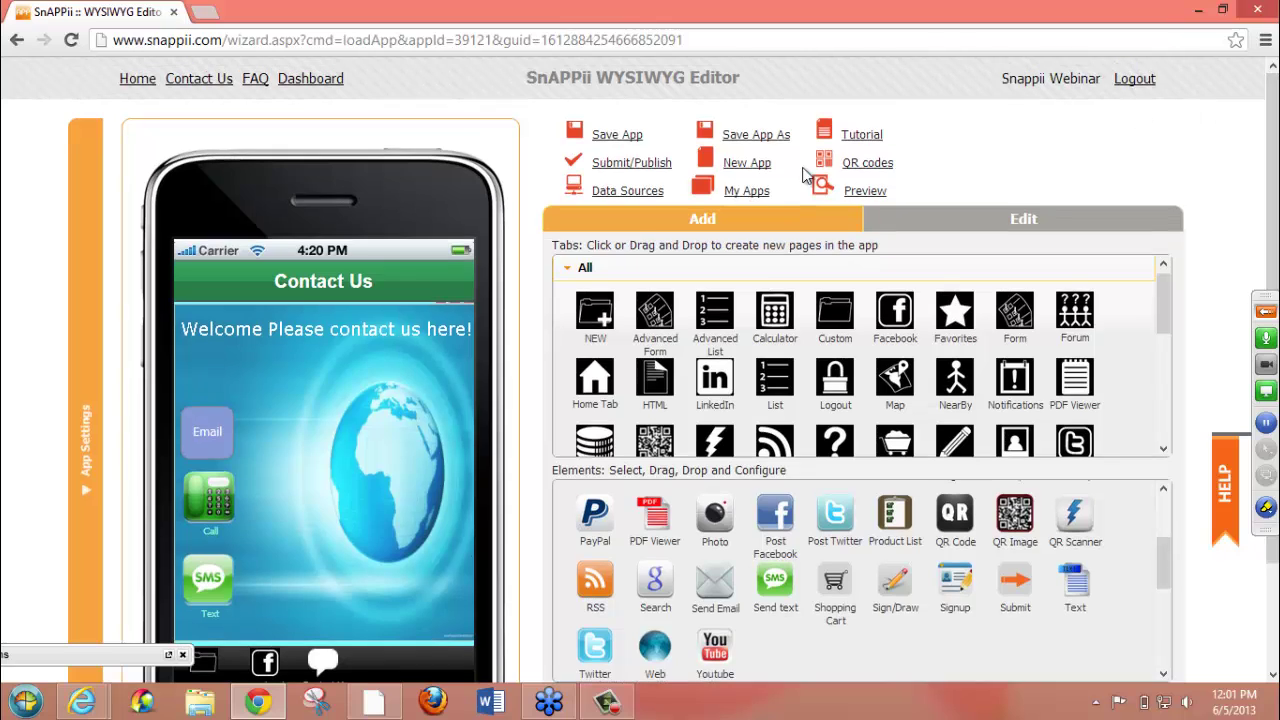
click(615, 137)
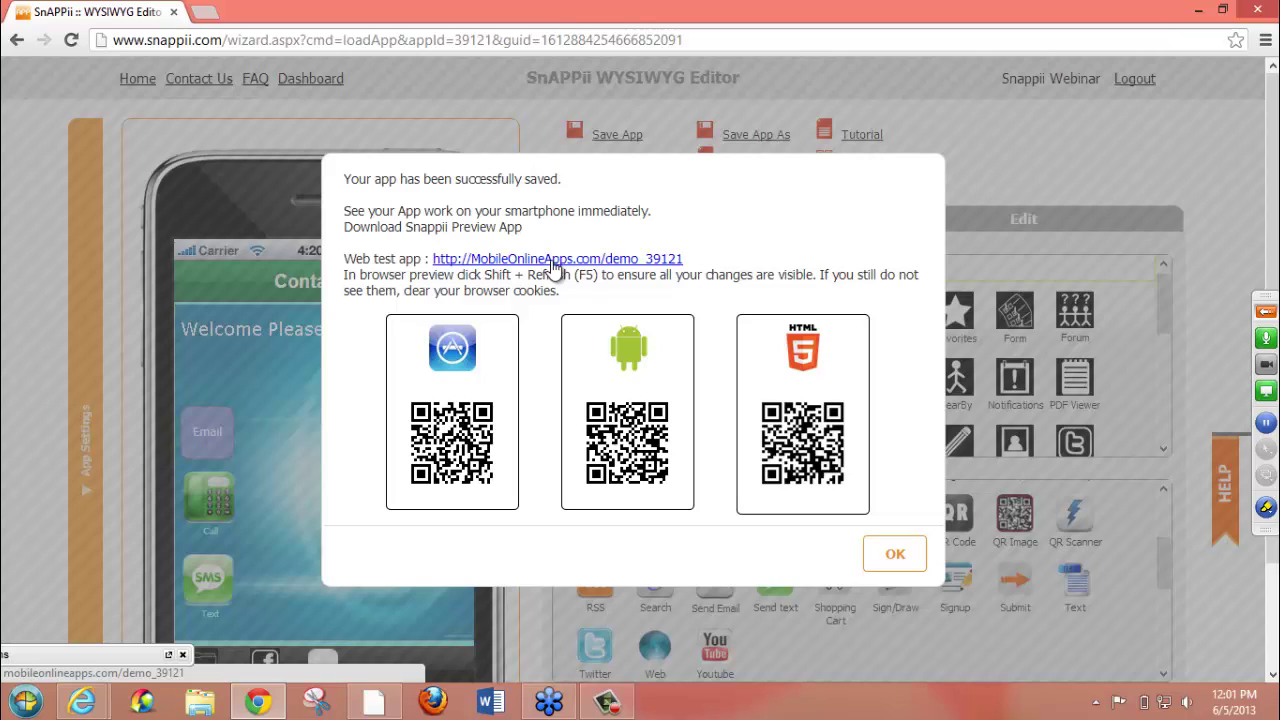
- In the web test app, try the Facebook link, view Contact Us, then return to the menu
click(553, 260)
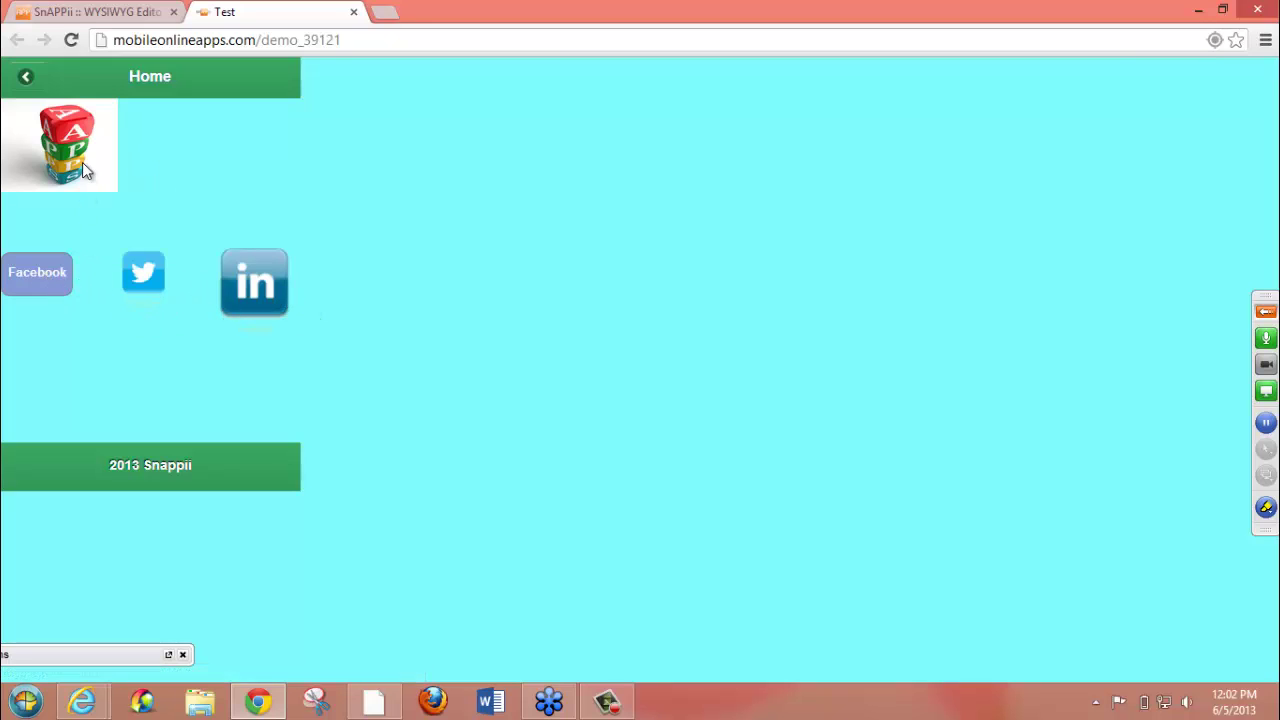
click(27, 84)
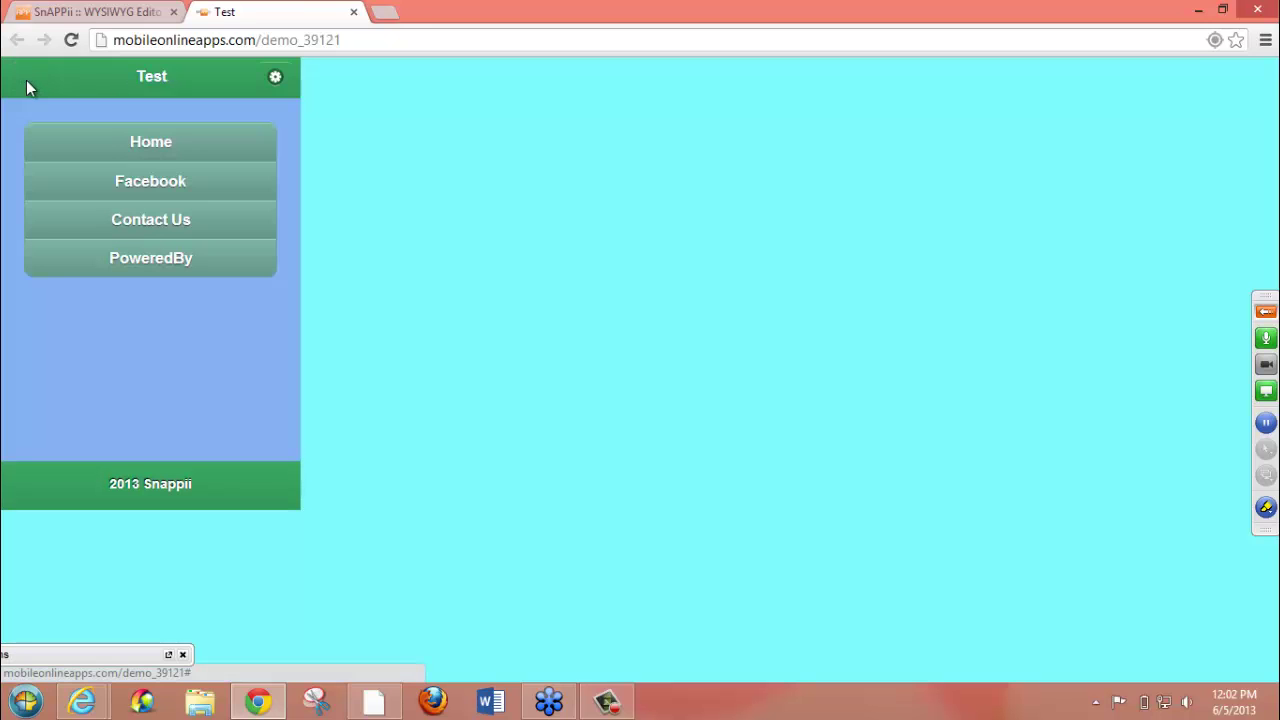
click(119, 180)
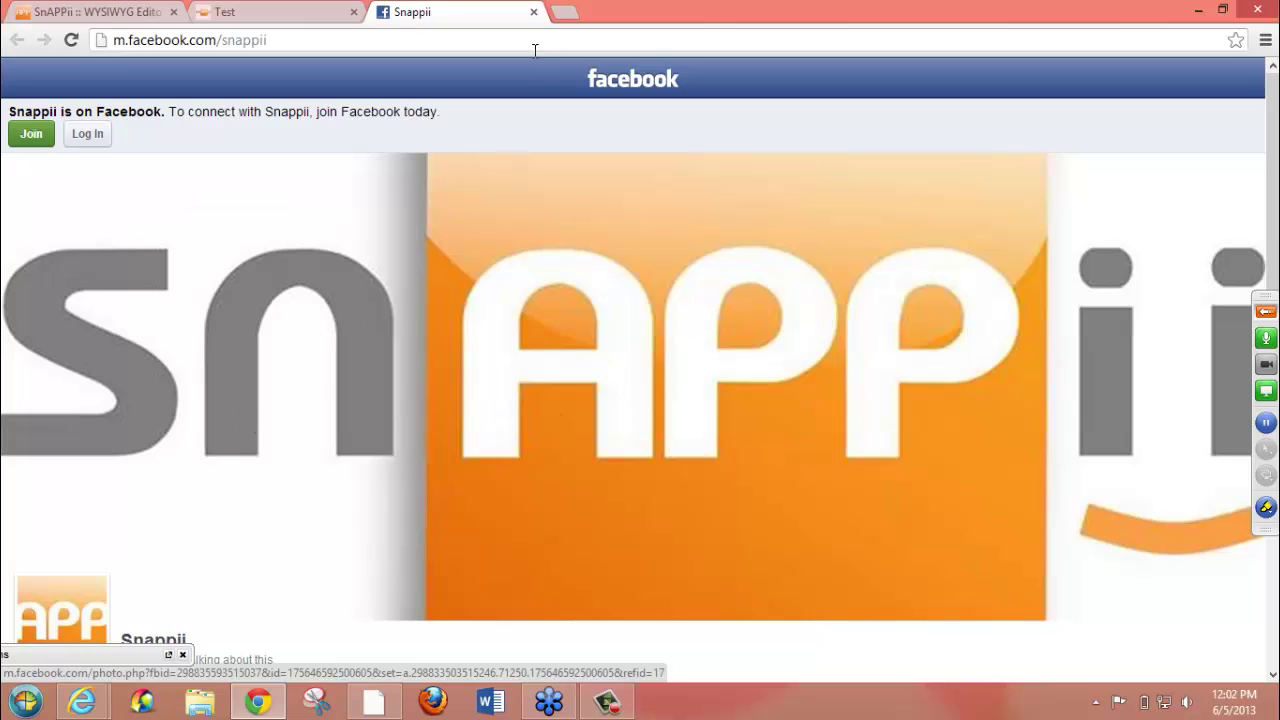
click(534, 13)
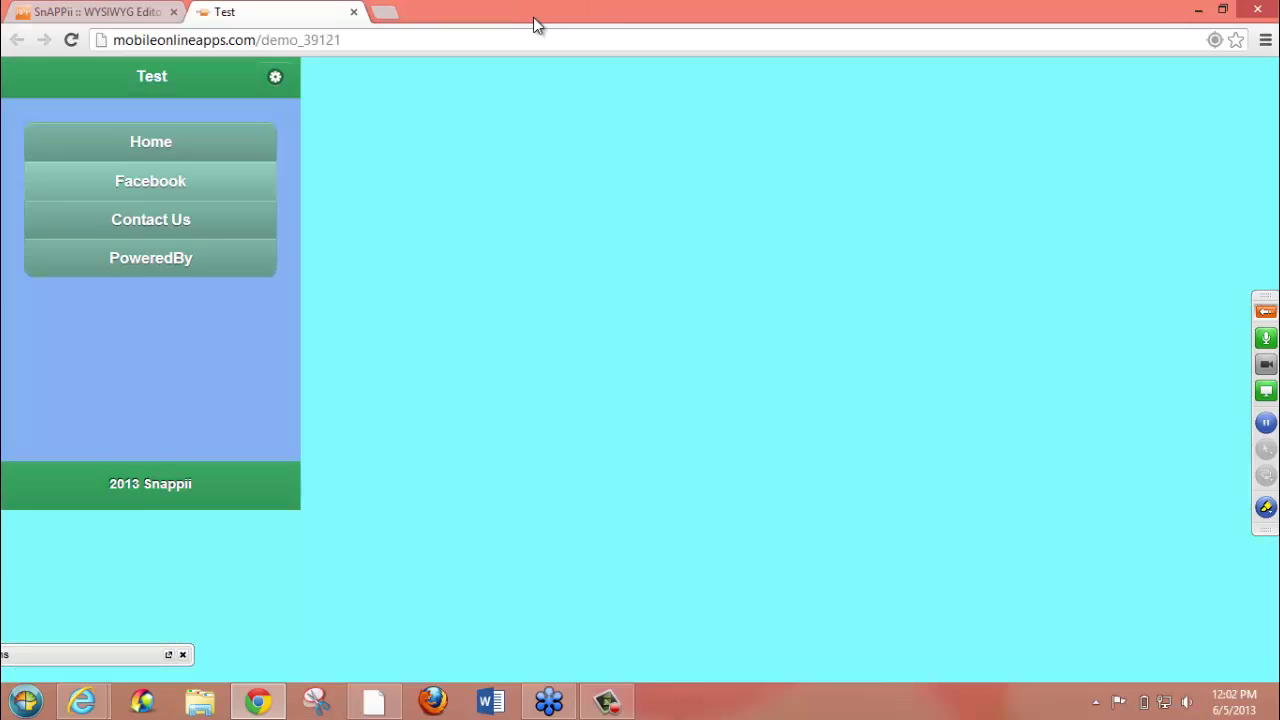
click(200, 233)
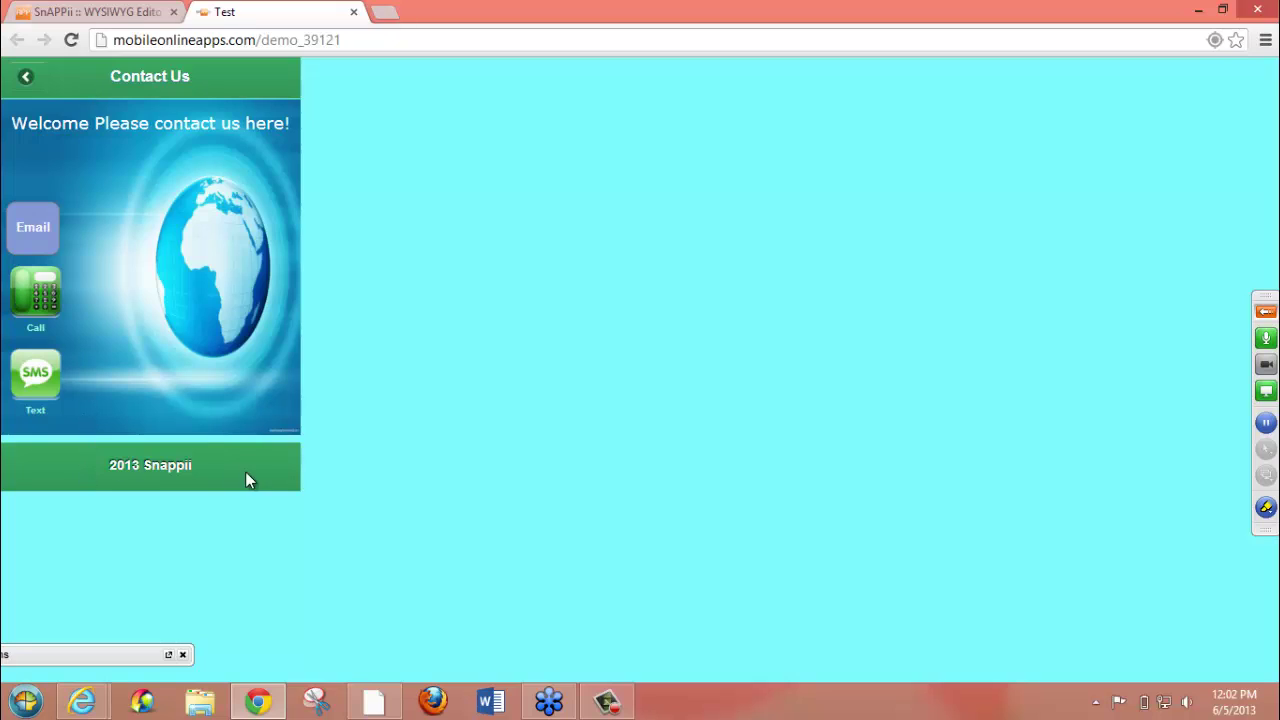
click(27, 80)
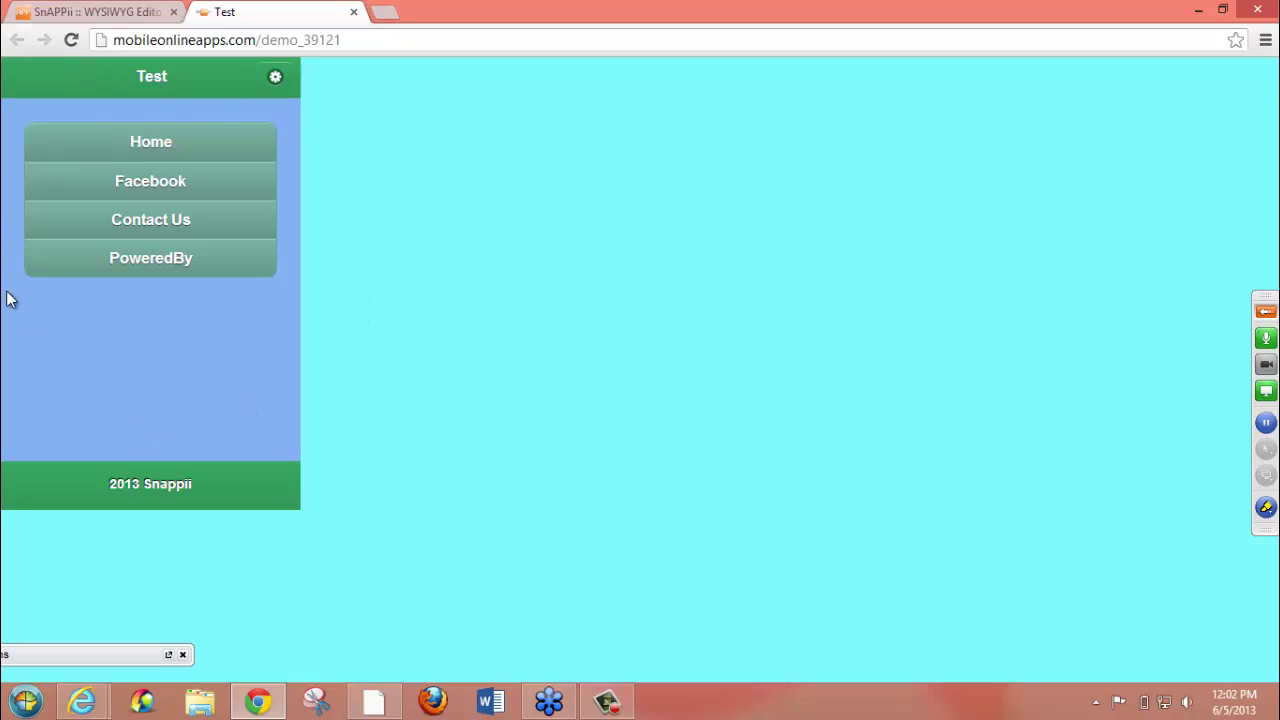
- Close the web test tab and dismiss the app-saved confirmation
click(353, 12)
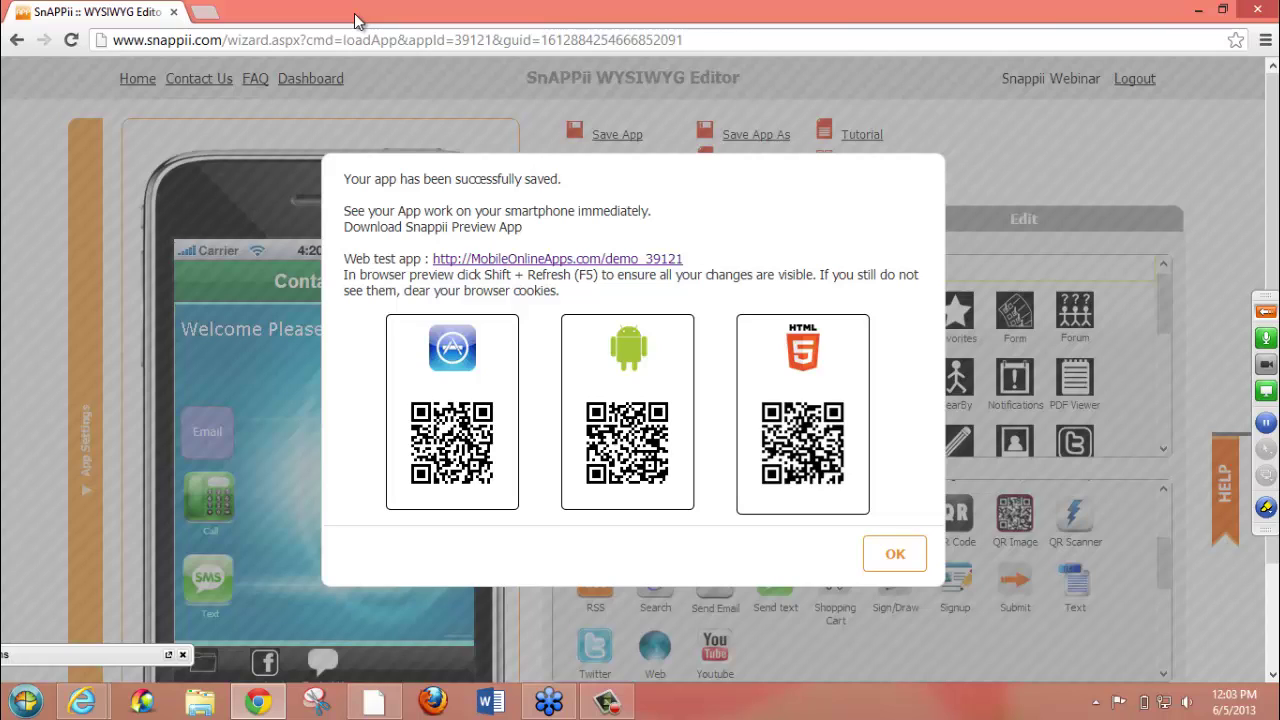
click(895, 553)
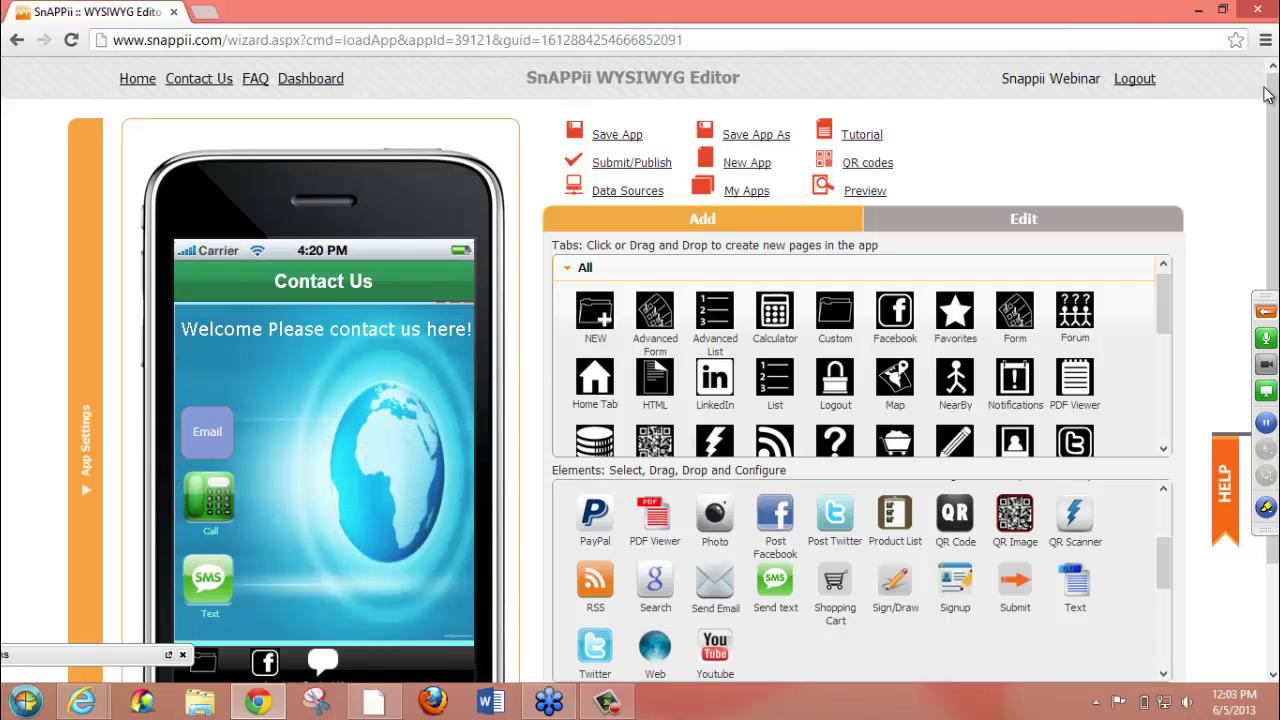
drag(1274, 127, 1274, 140)
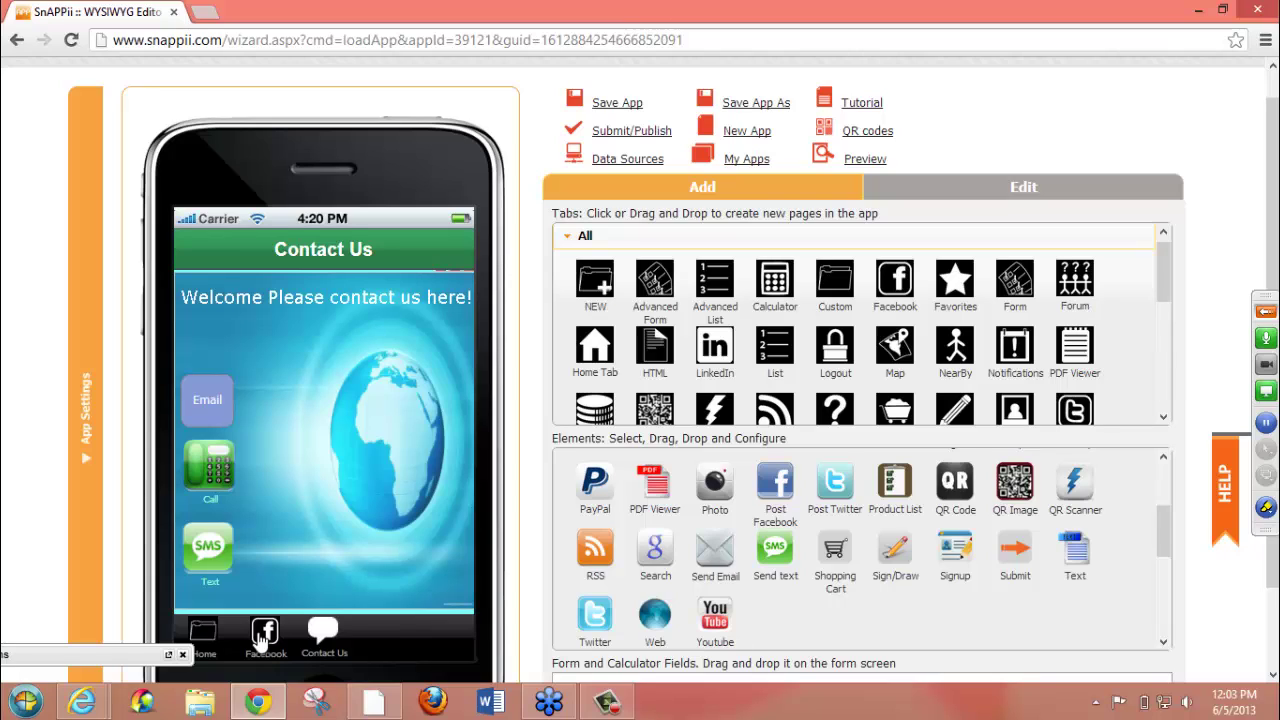
- Show Facebook, then the Home page in the phone preview, and bring up App Settings
click(262, 636)
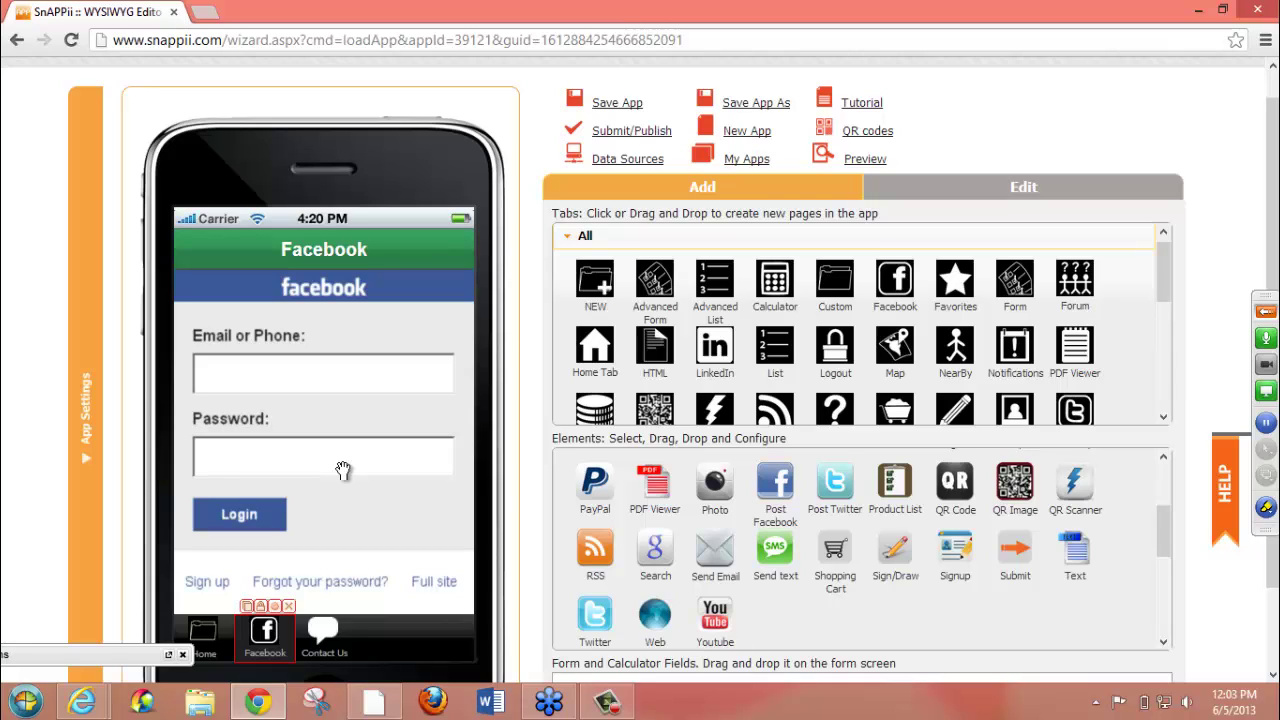
click(203, 632)
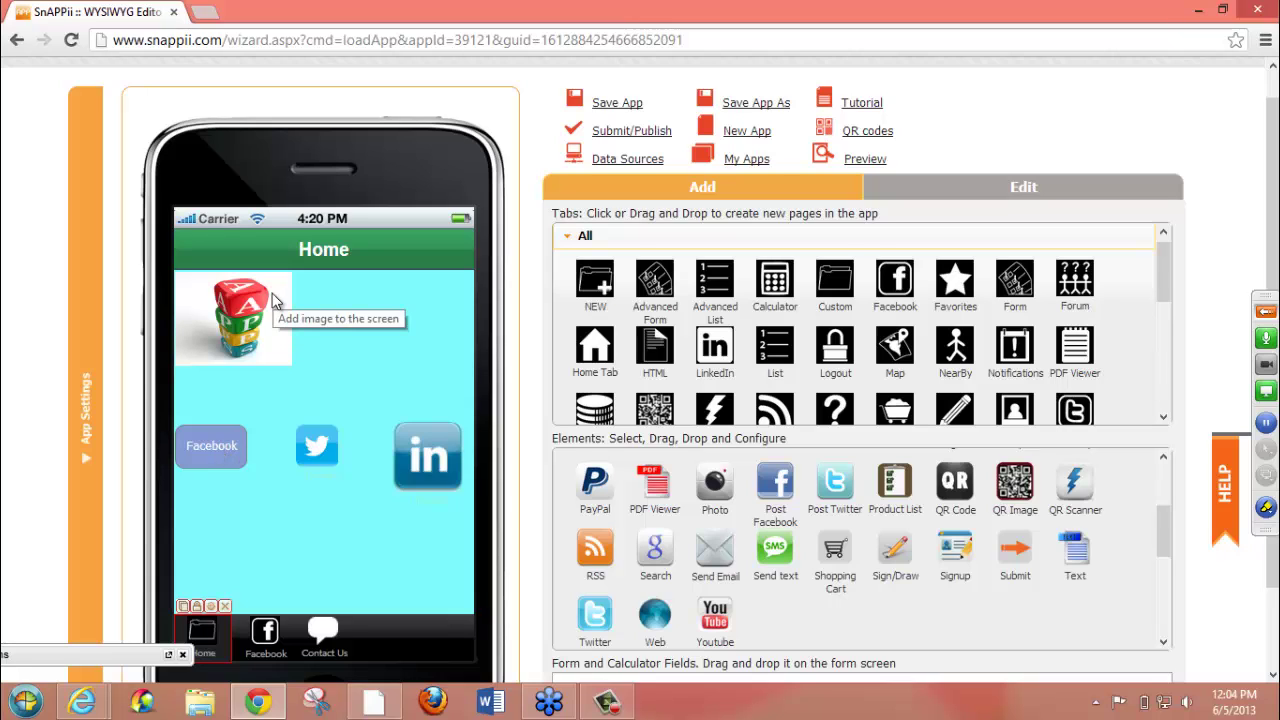
click(88, 462)
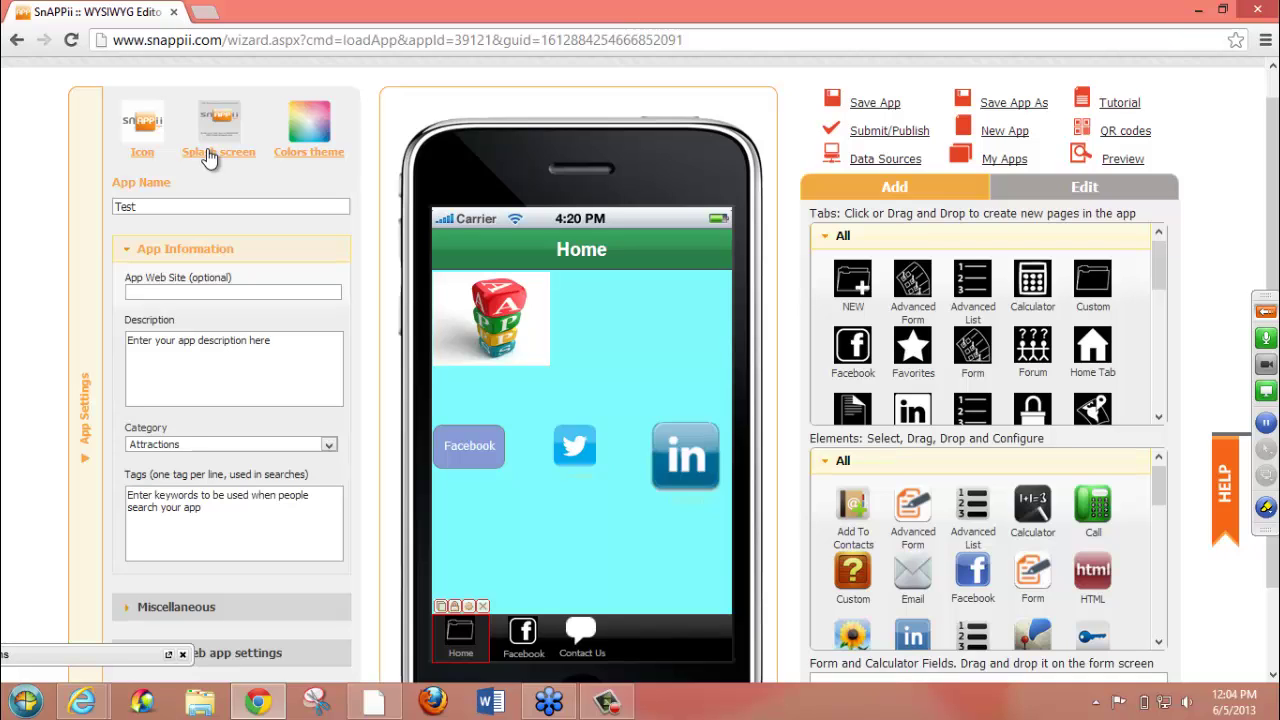
- Bring up the Colors theme settings and cancel them without applying changes
click(315, 160)
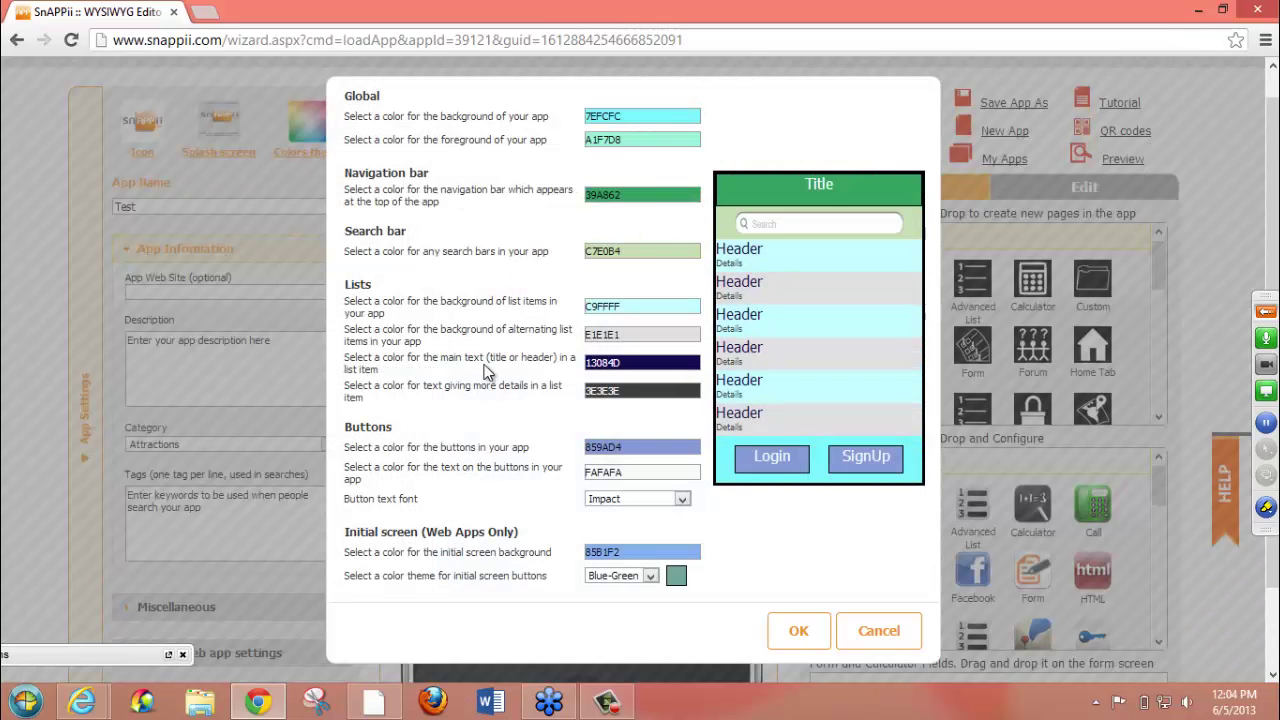
click(882, 635)
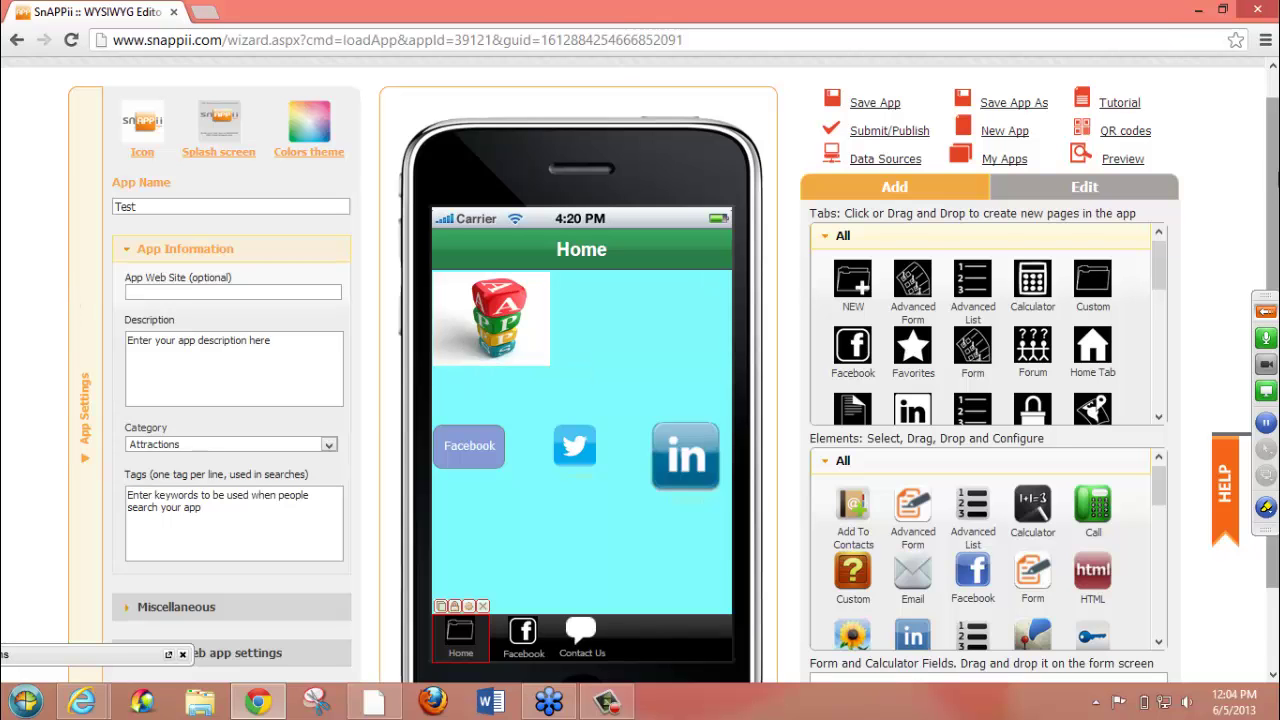
- Zoom the page to 90% and expand Miscellaneous, keeping English (U.S.) as the app language
key(ctrl+minus)
scroll(1270, 175, down, 1)
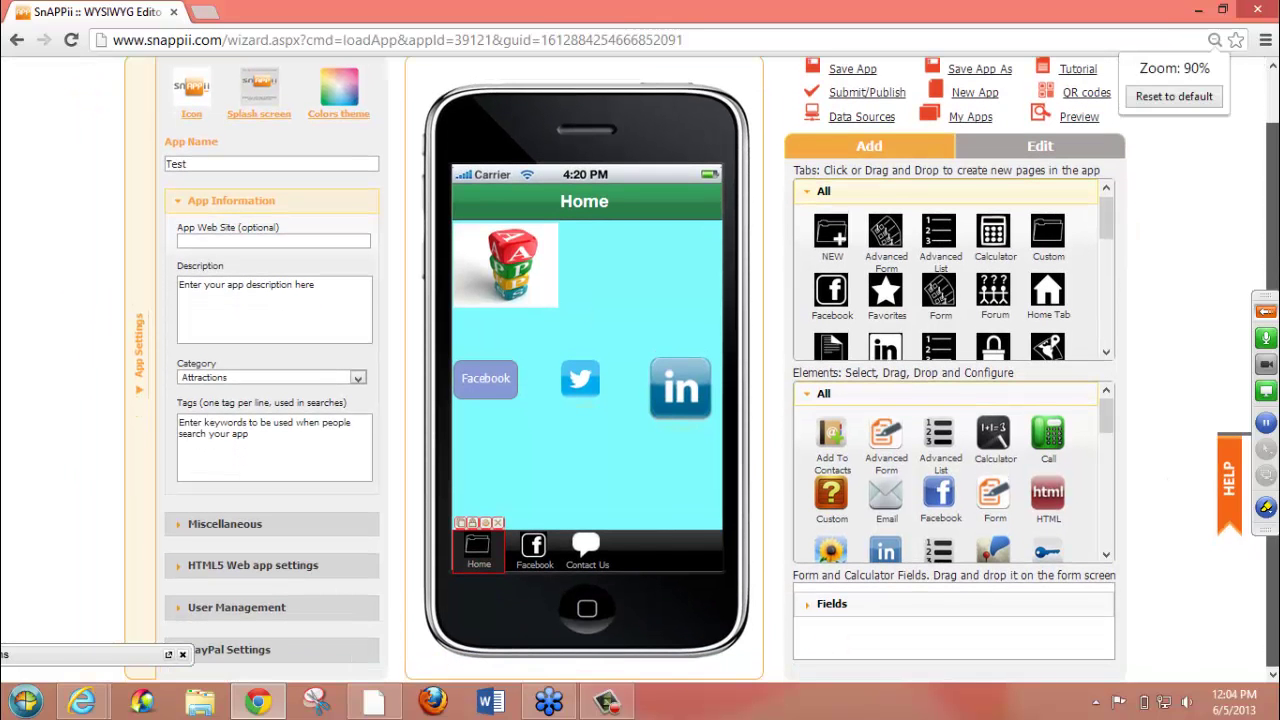
click(204, 527)
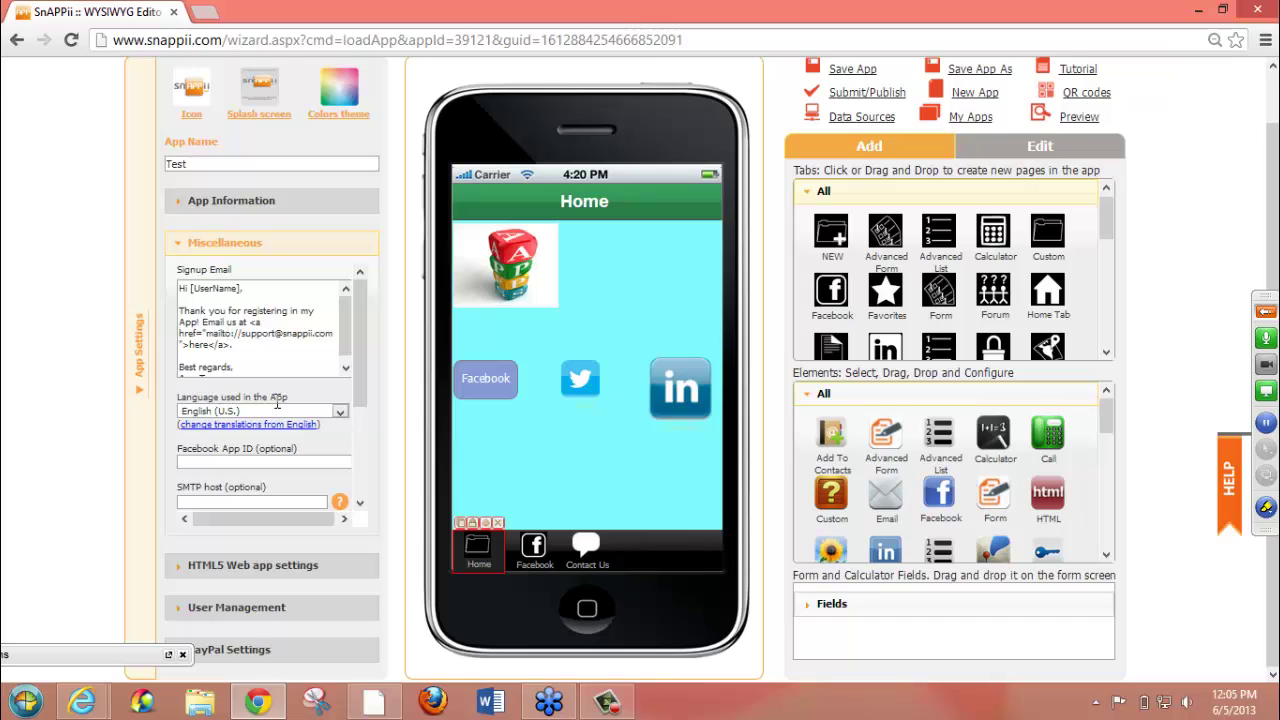
click(340, 412)
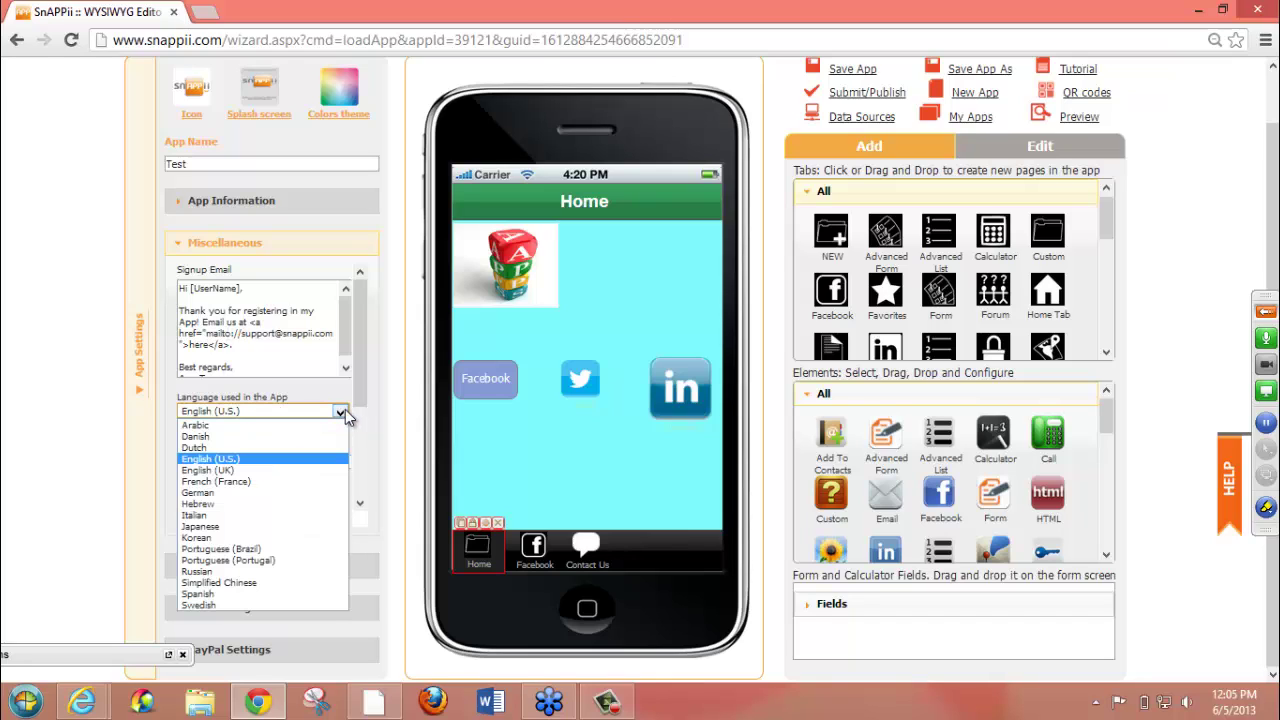
click(345, 409)
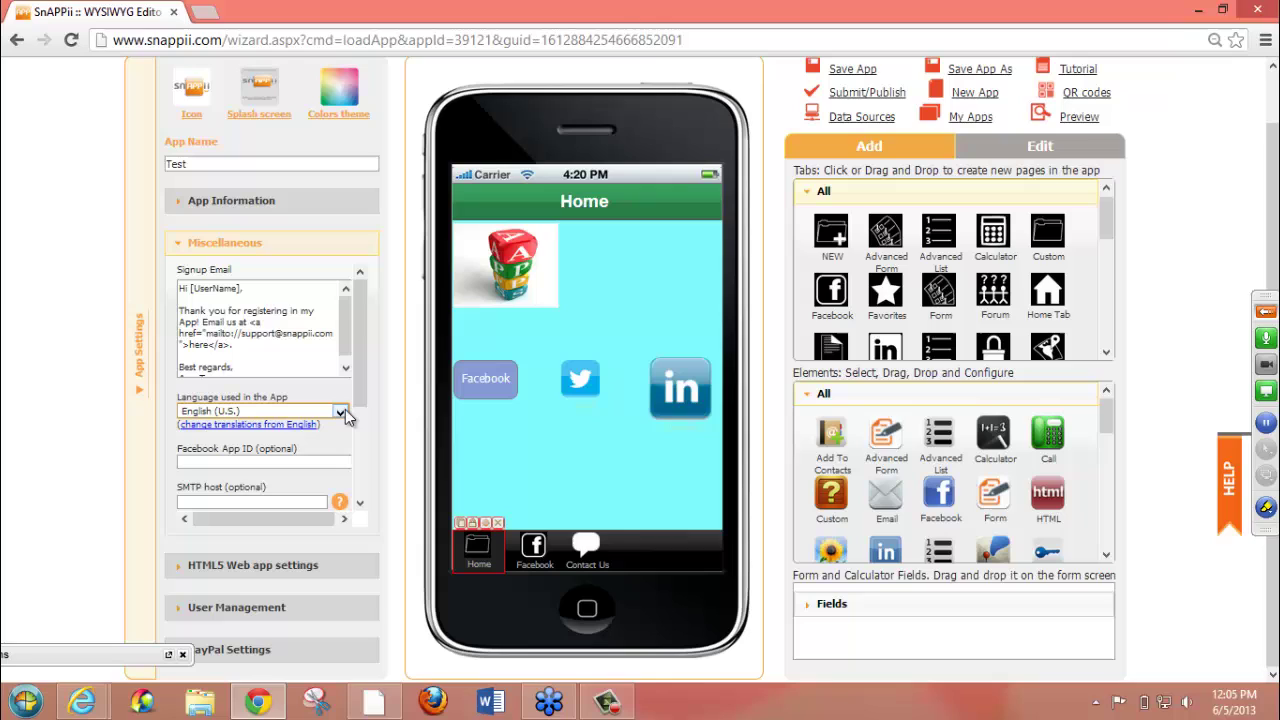
- Expand HTML5 web app settings keeping the List initial layout, then reveal User Management
click(278, 567)
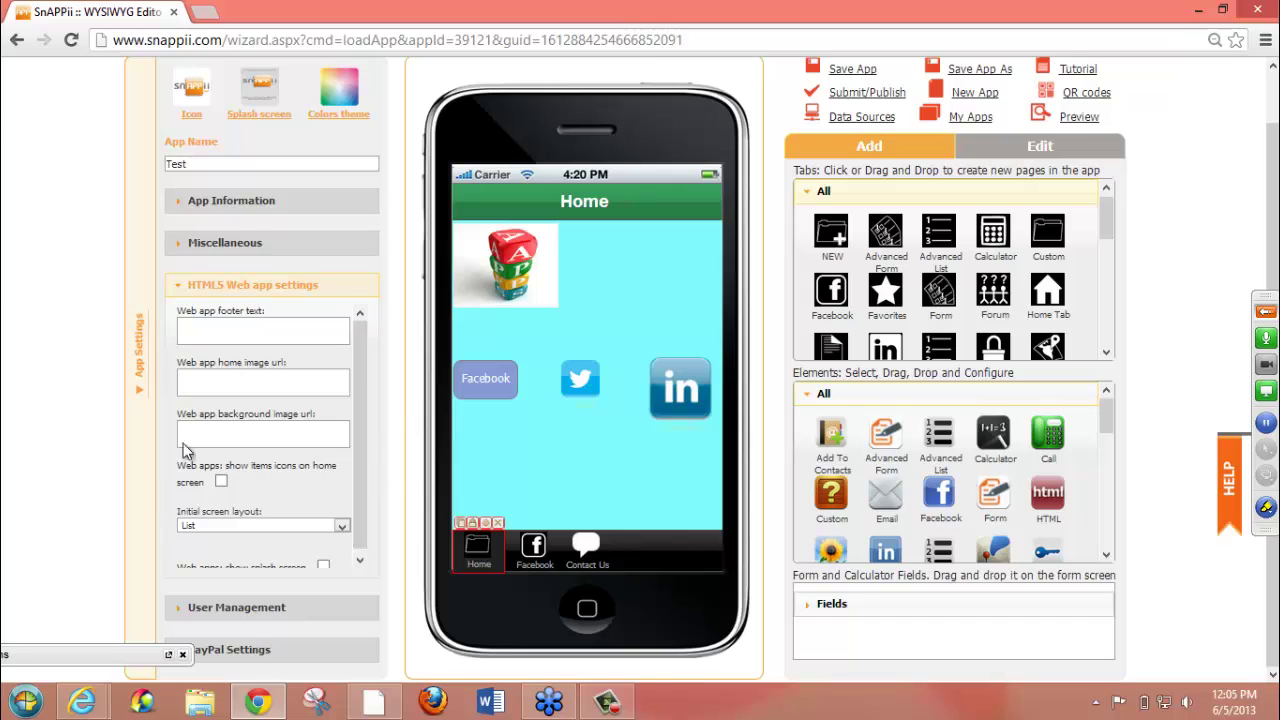
drag(356, 428, 356, 495)
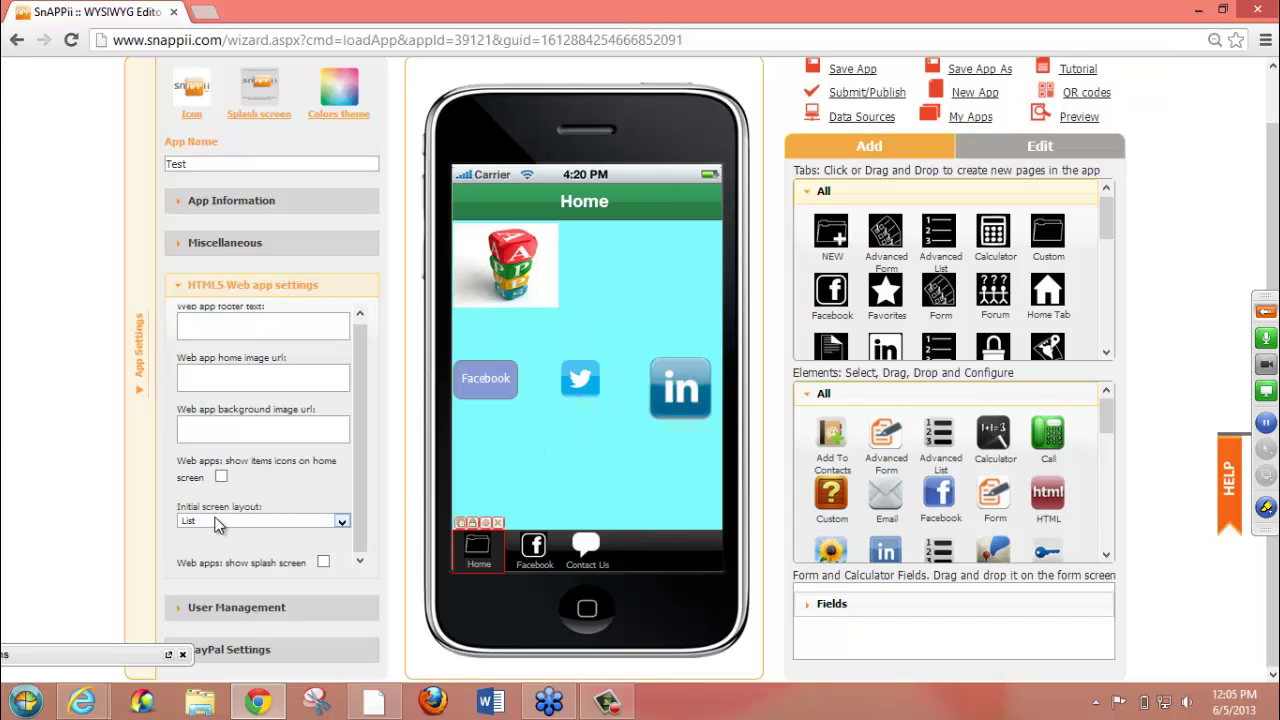
click(342, 521)
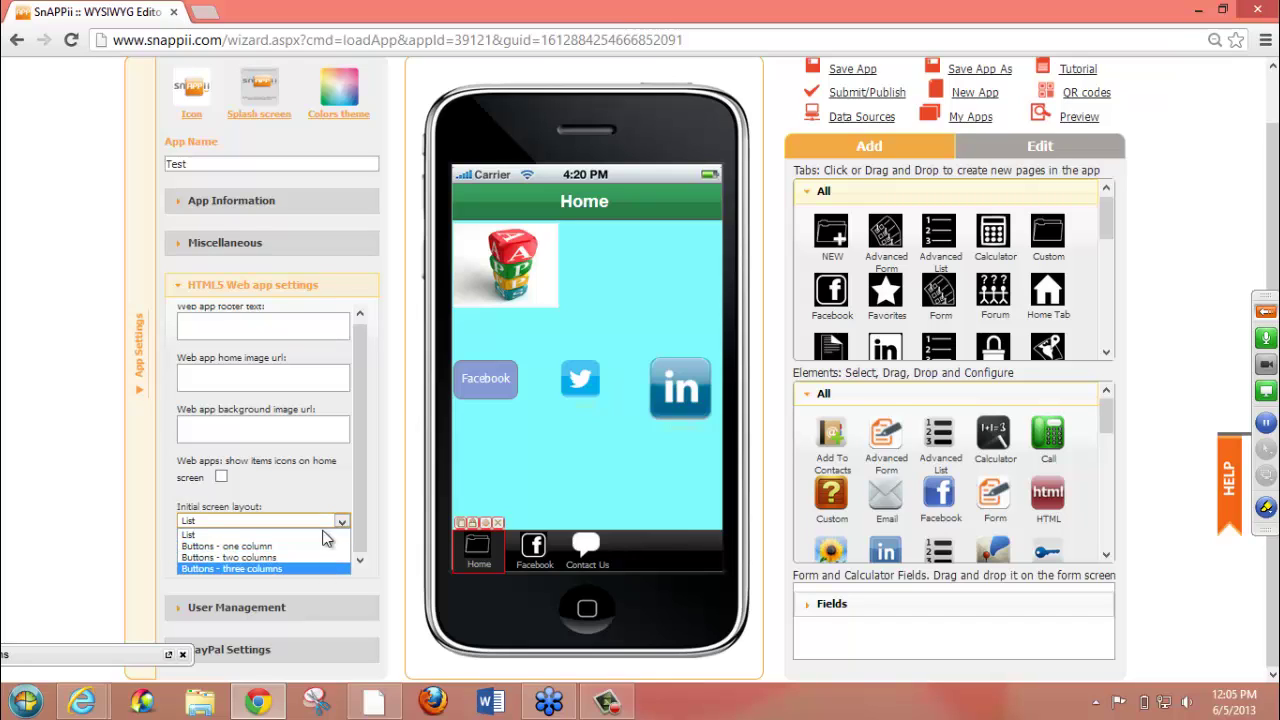
click(322, 484)
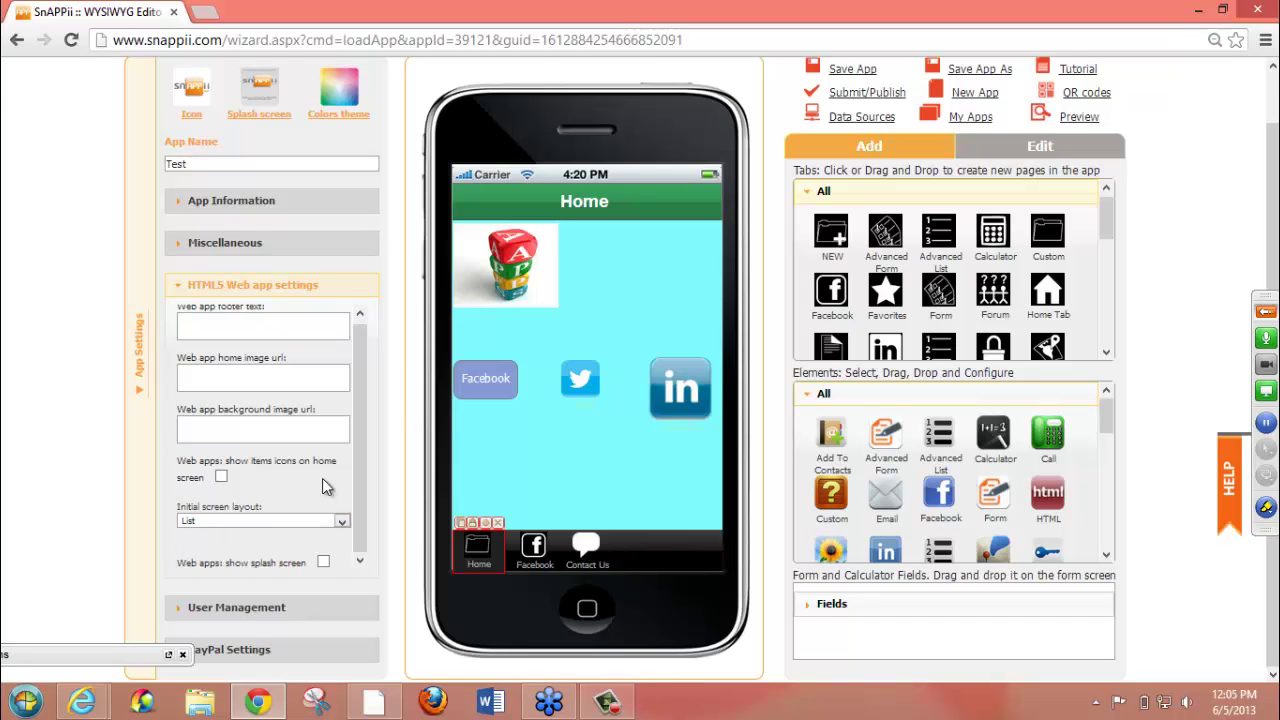
click(295, 610)
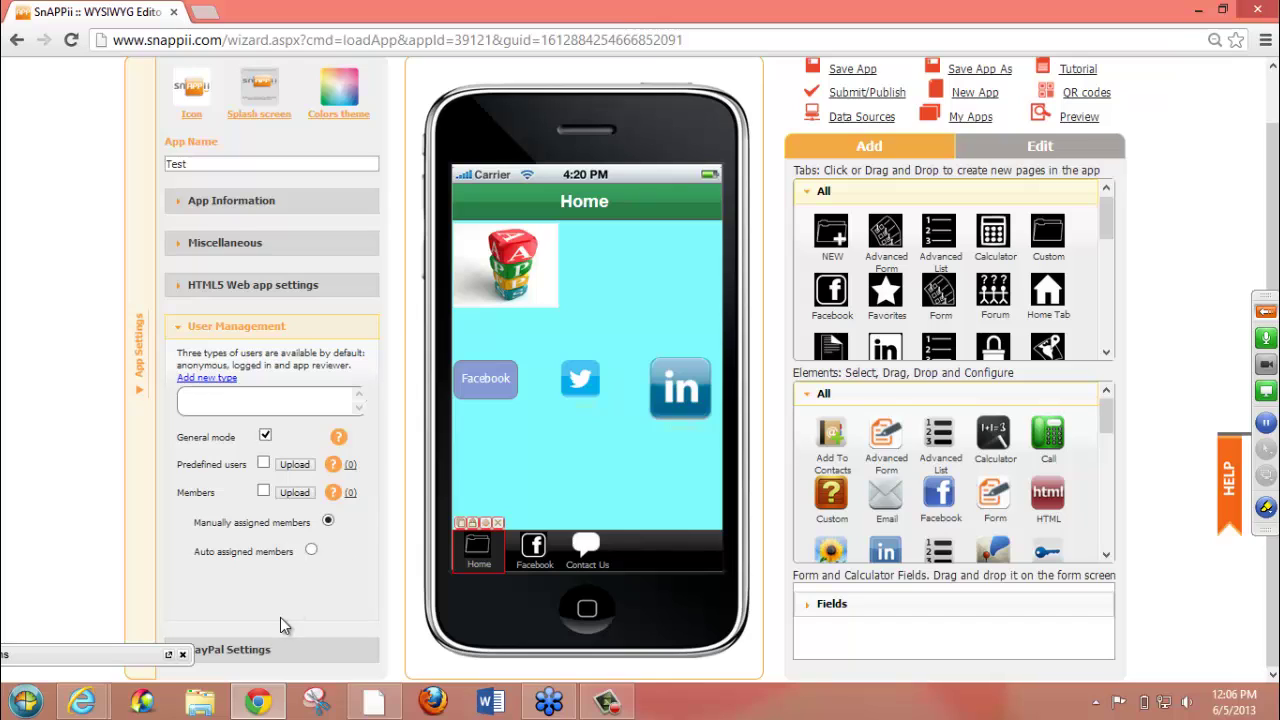
- Review PayPal settings (disabled, Sandbox), dismiss the battery notice, and collapse App Settings
click(263, 648)
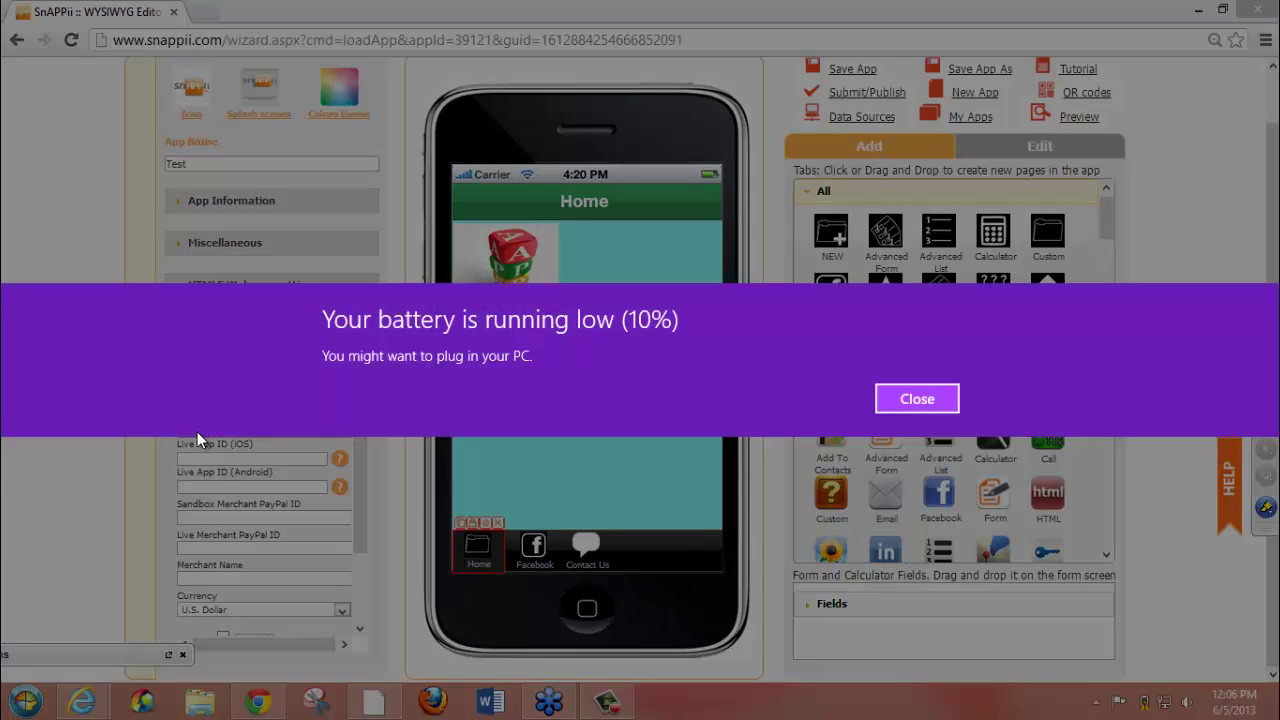
click(924, 401)
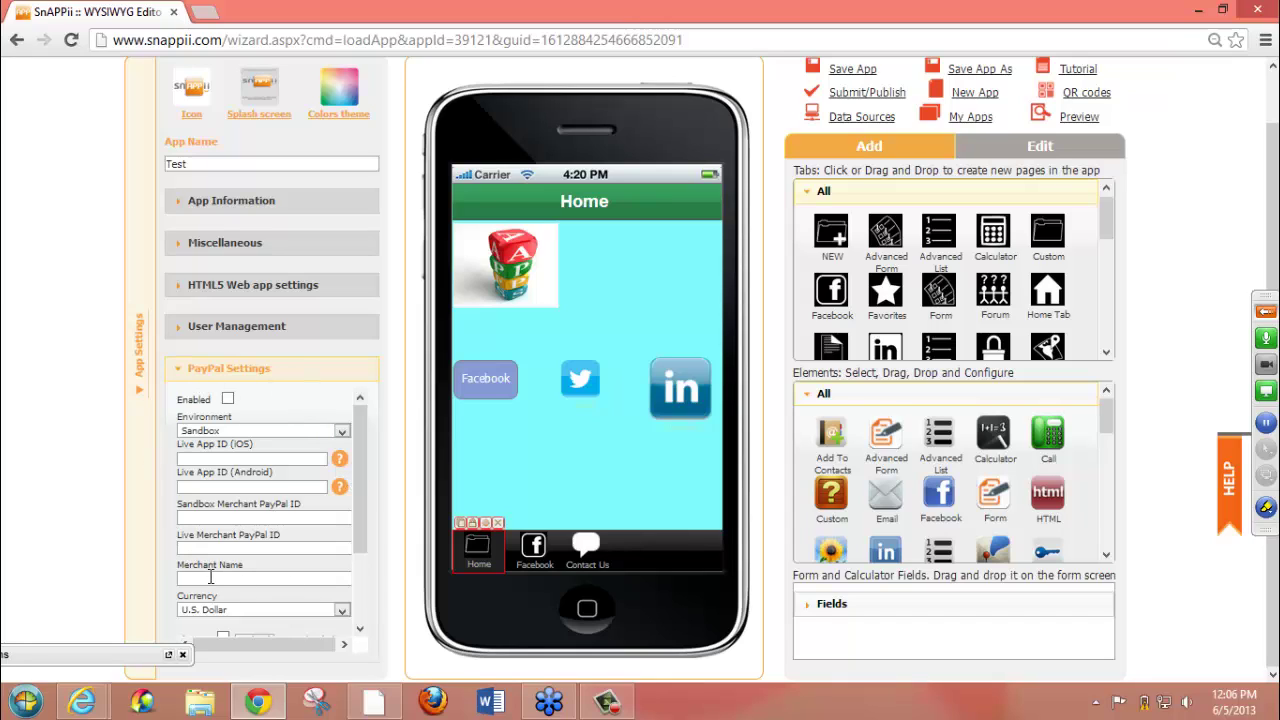
click(1272, 100)
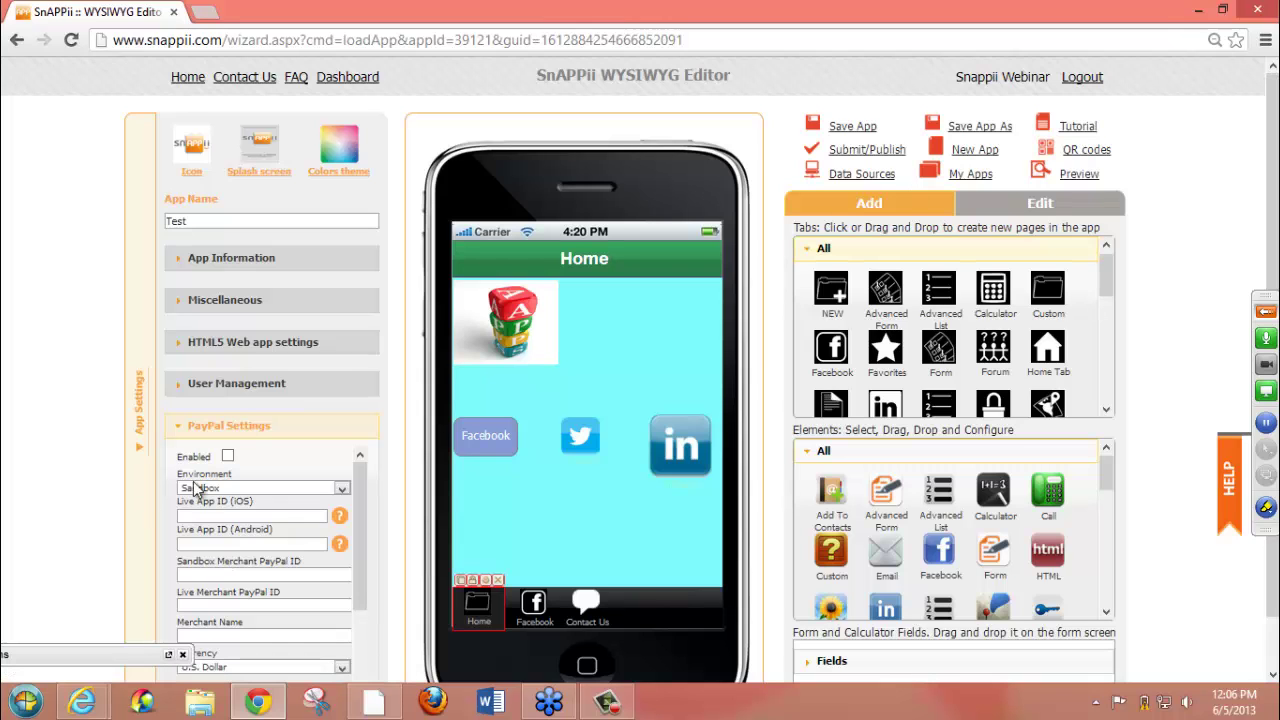
click(140, 457)
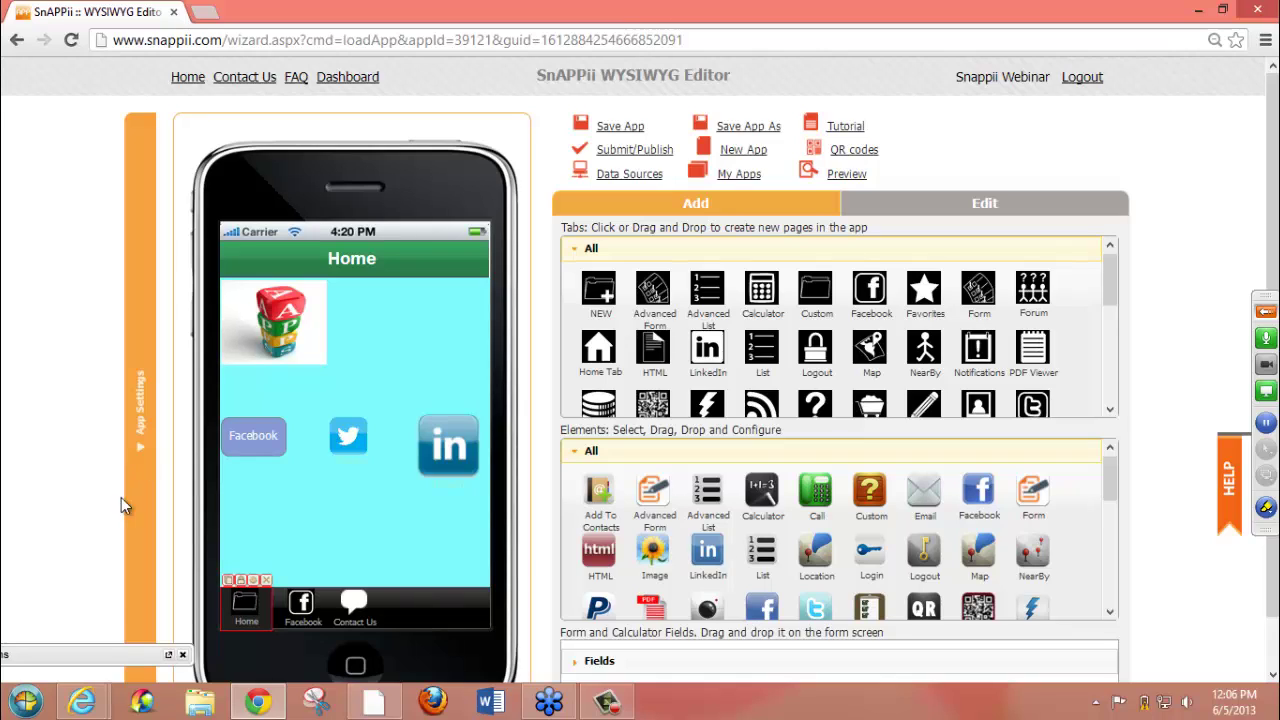
- Move the webinar Questions bar off the phone preview and display the Contact Us page
drag(114, 657, 199, 603)
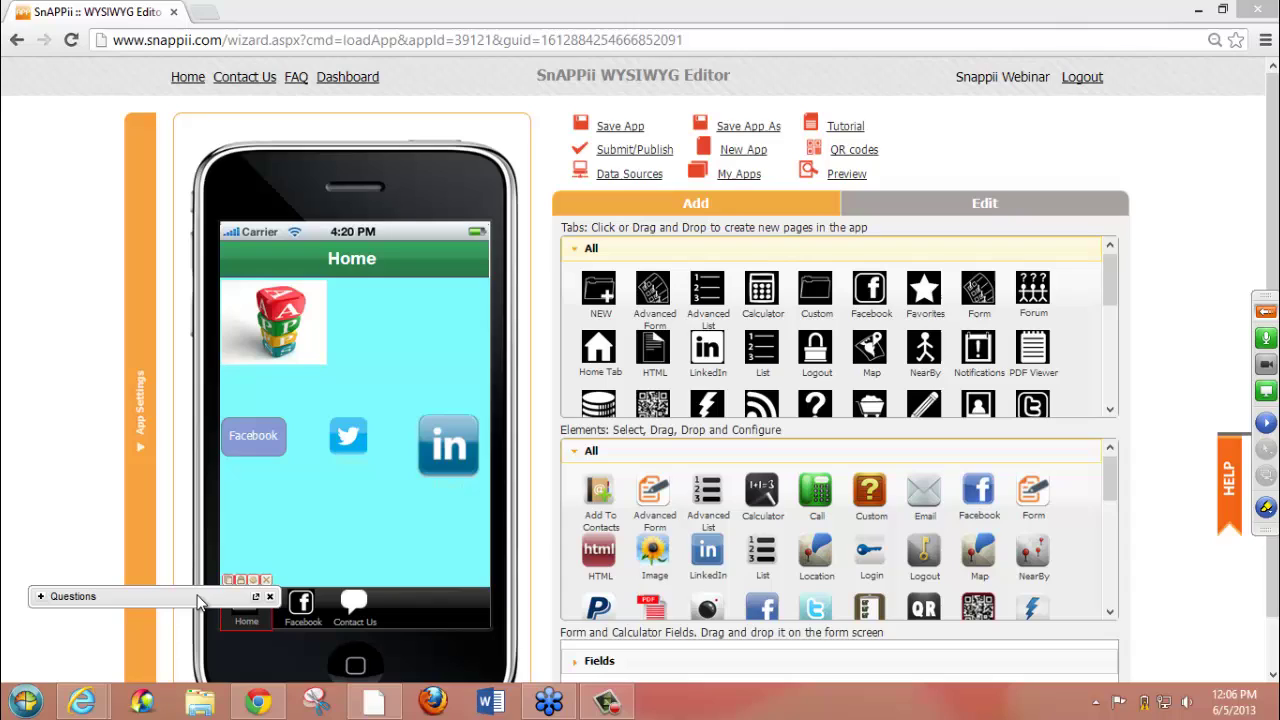
click(40, 597)
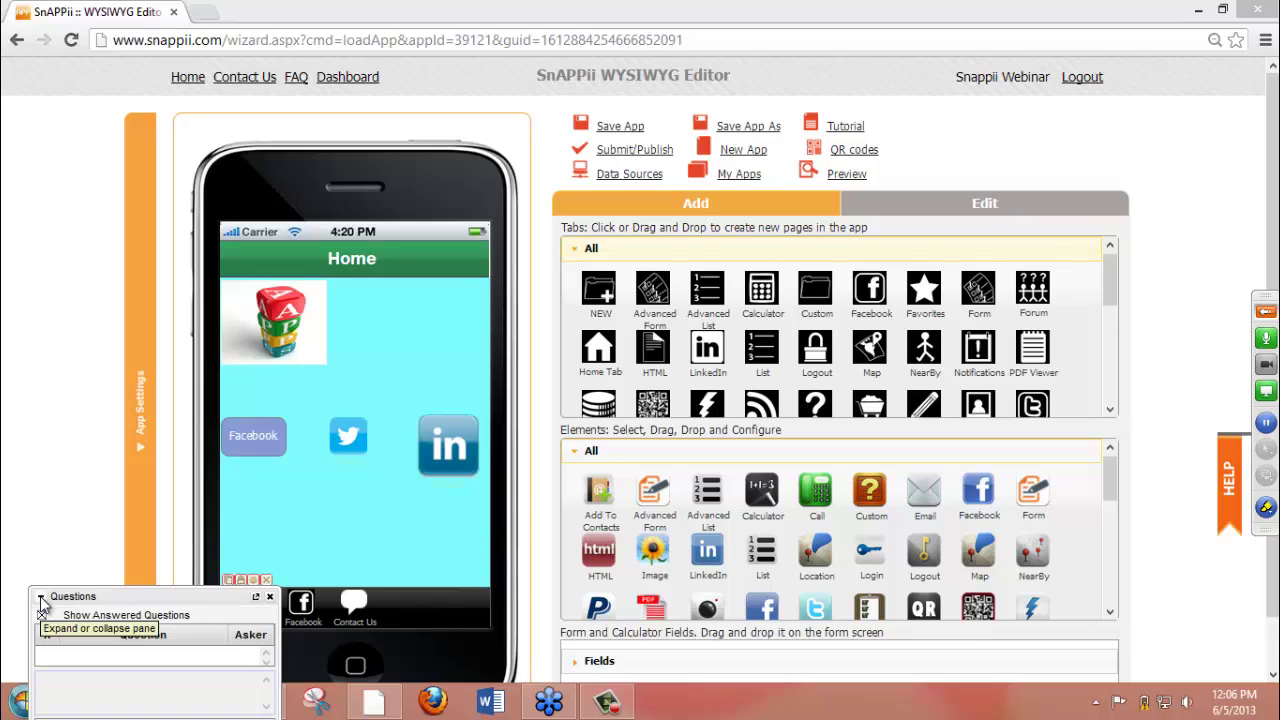
click(40, 598)
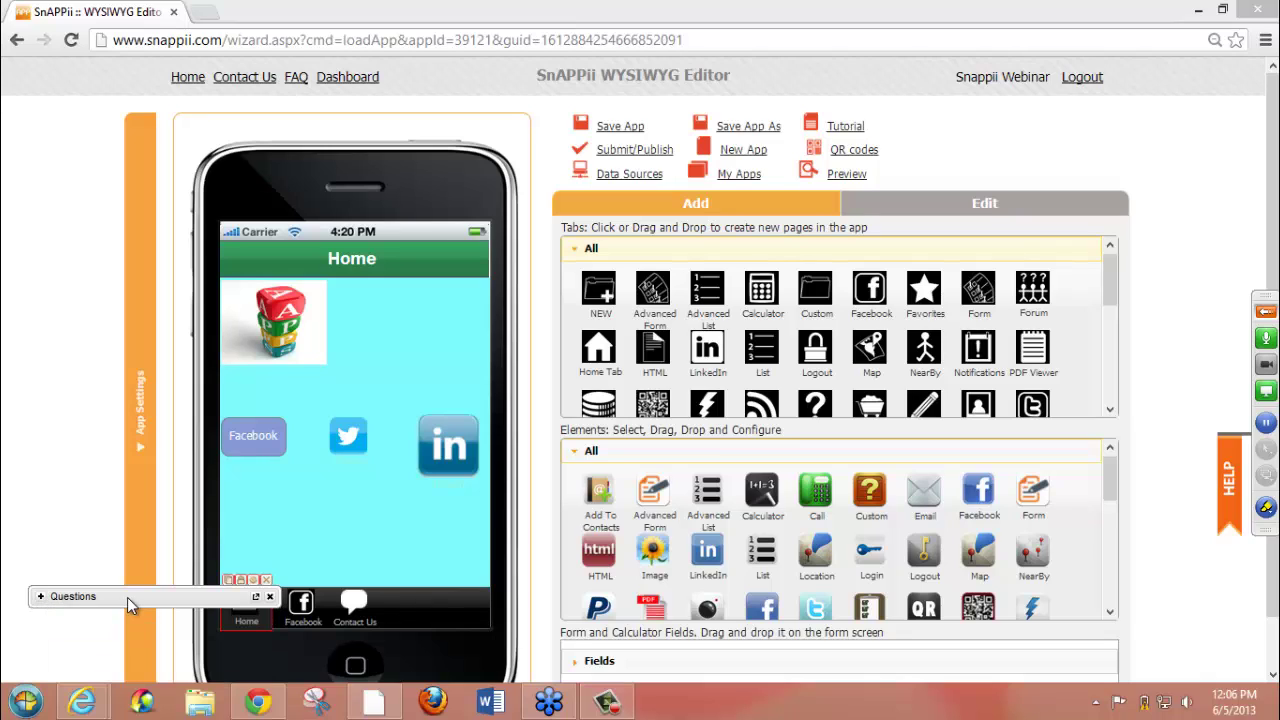
drag(130, 605, 30, 667)
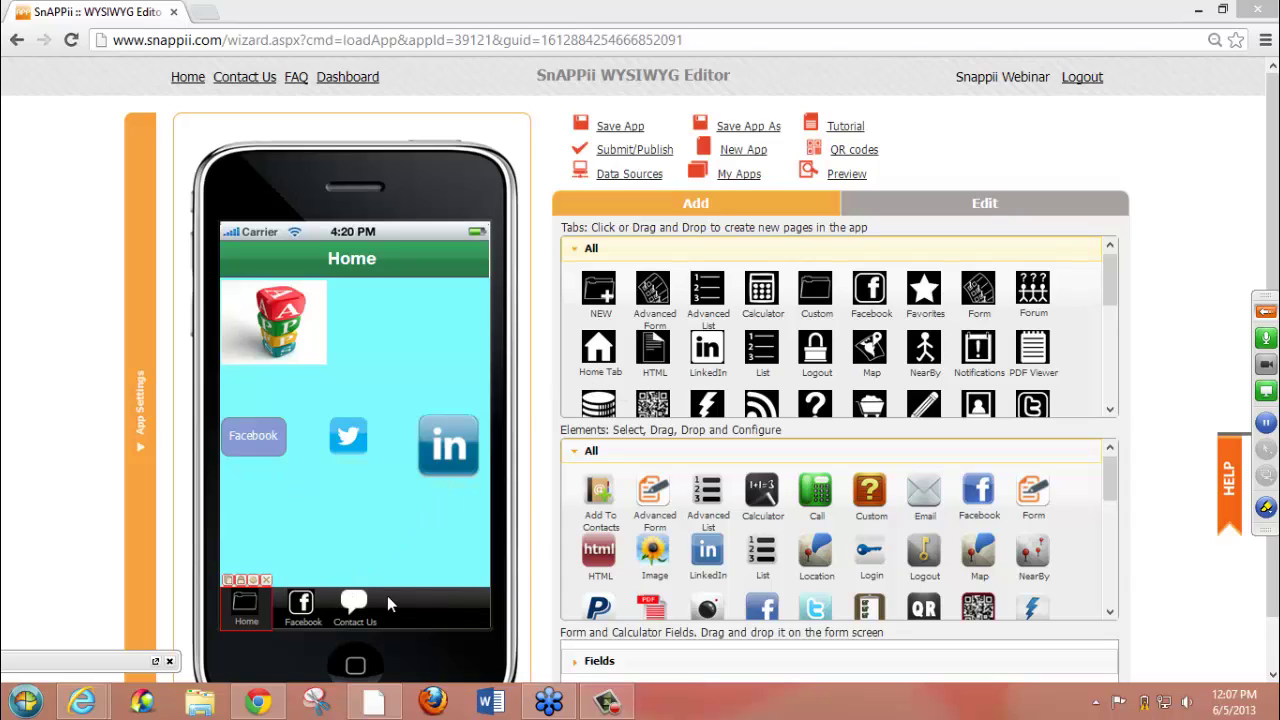
click(356, 604)
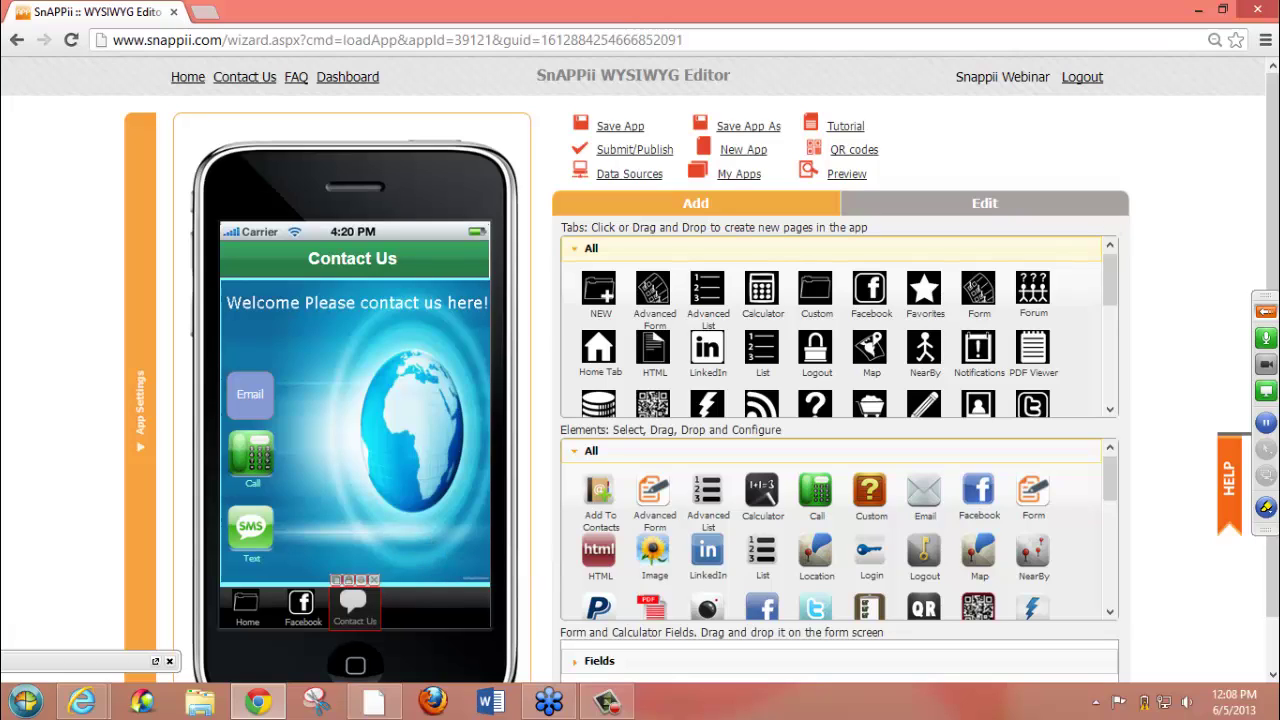
- Pause webinar screen sharing, mute the microphone and glance at the attendee list
click(1267, 314)
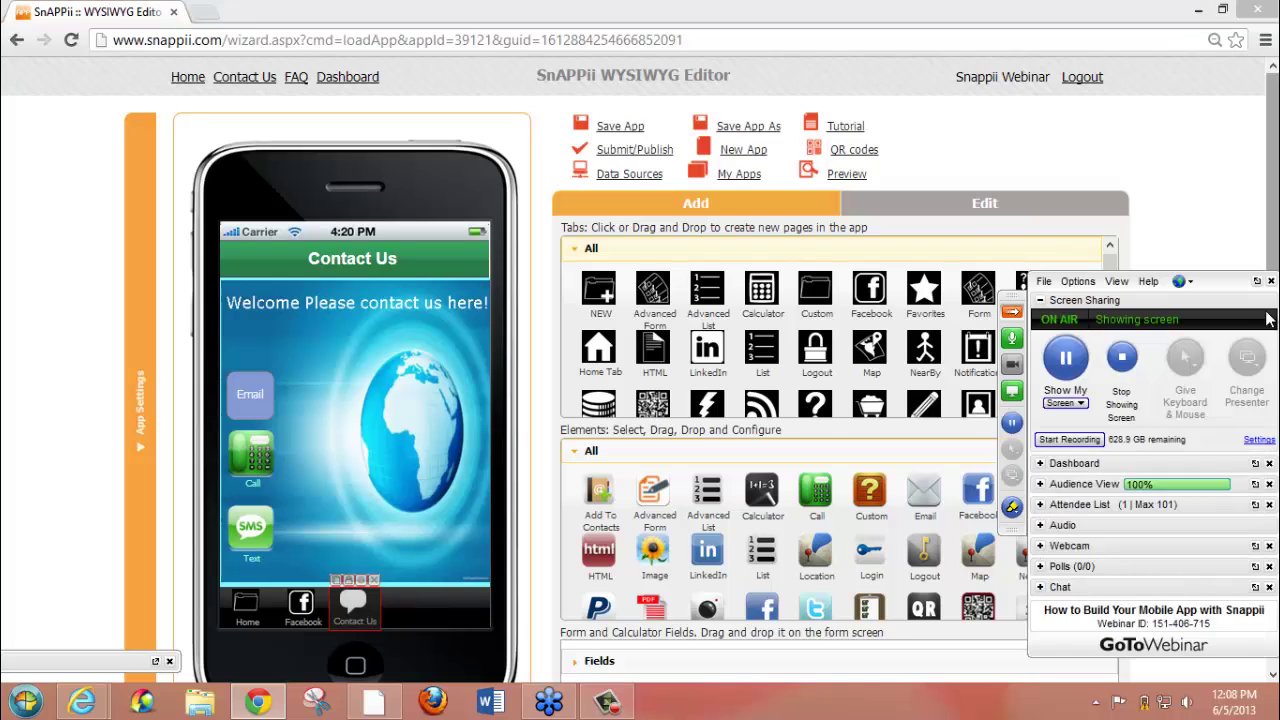
click(1068, 358)
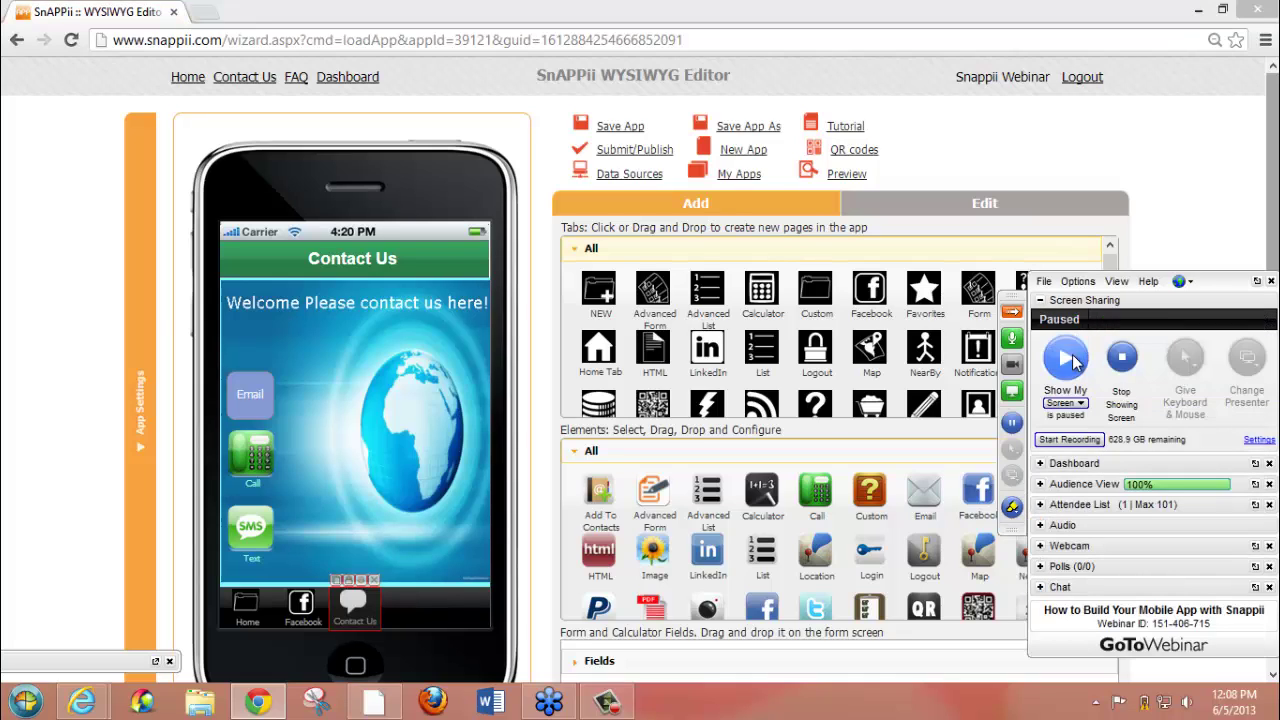
drag(1210, 284, 1115, 137)
click(918, 192)
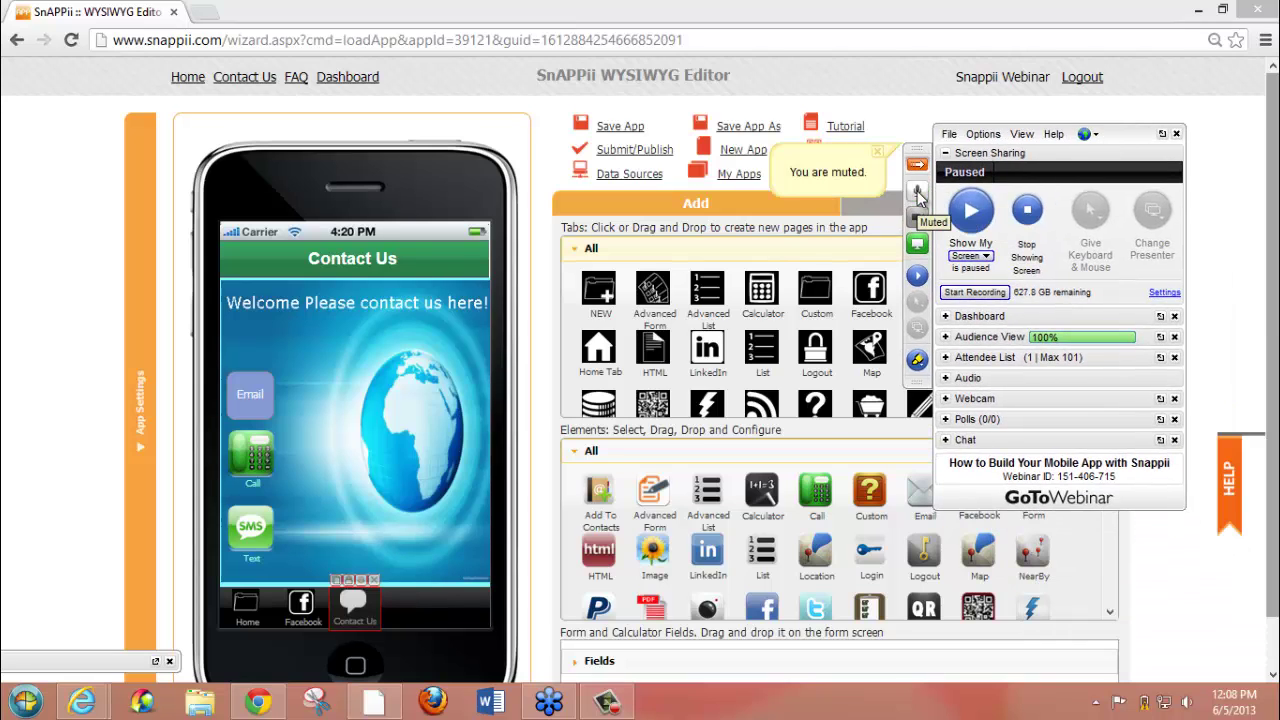
drag(1132, 139, 1127, 50)
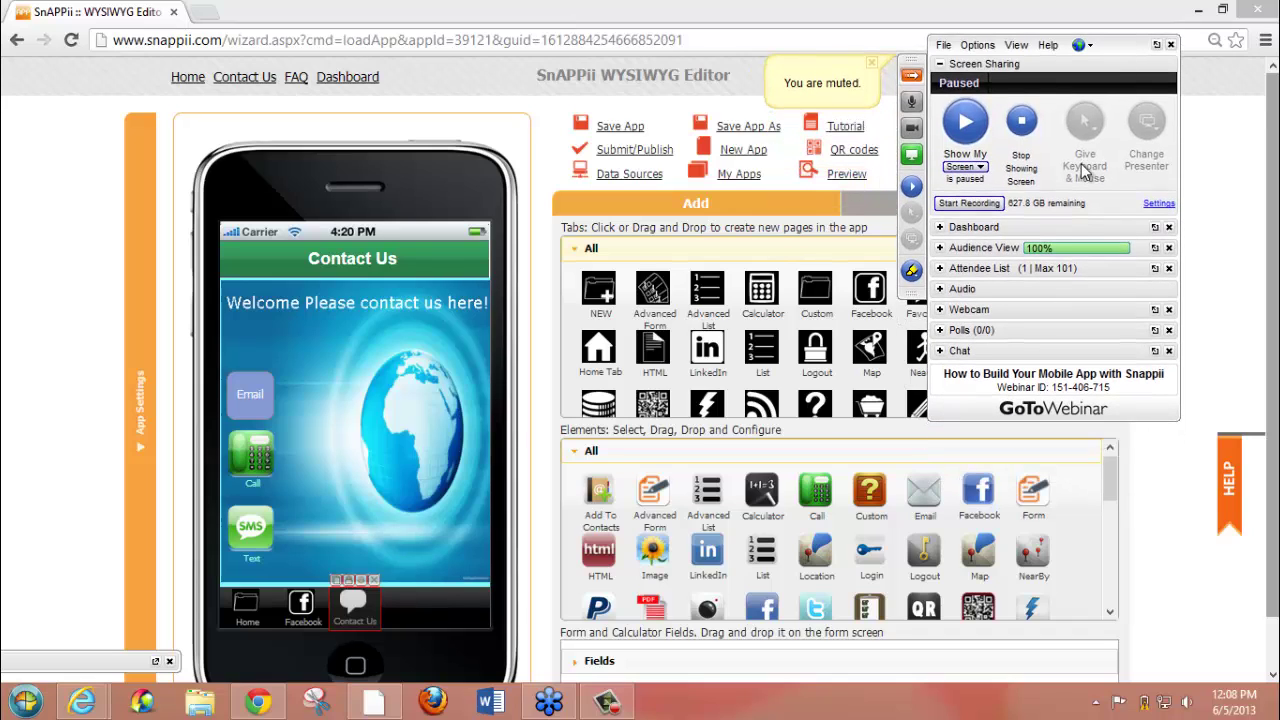
click(940, 270)
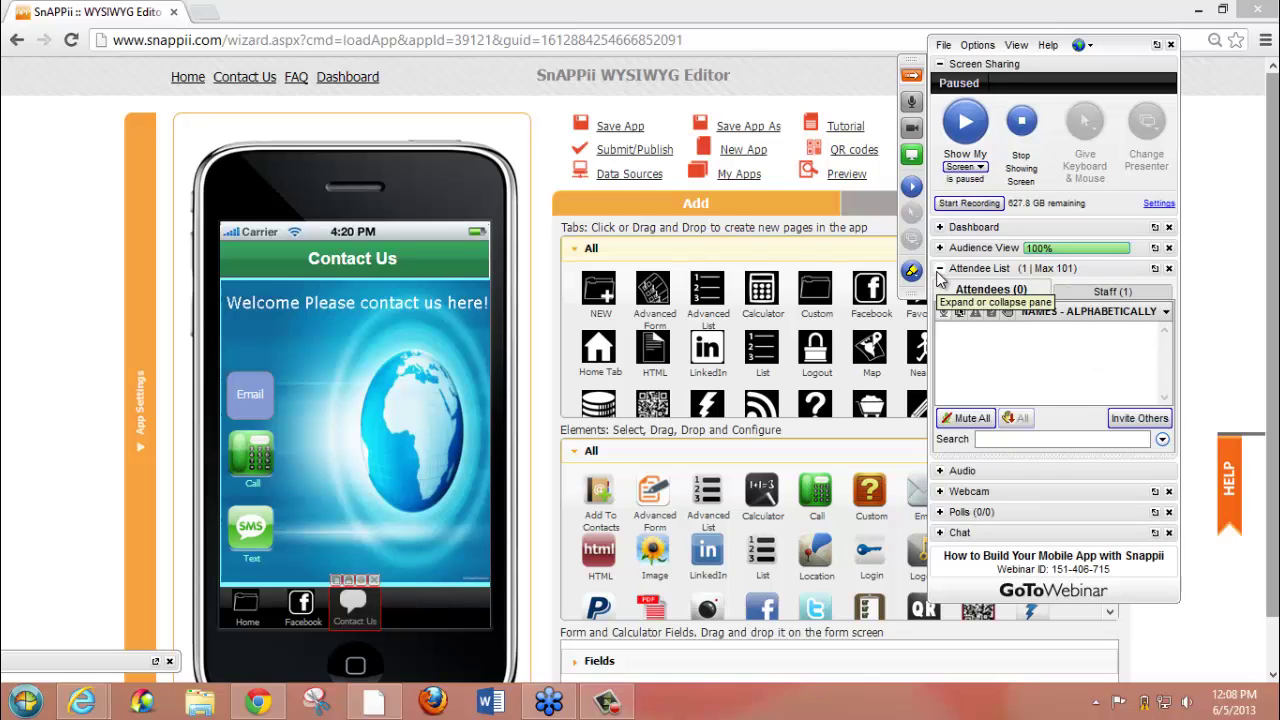
click(939, 270)
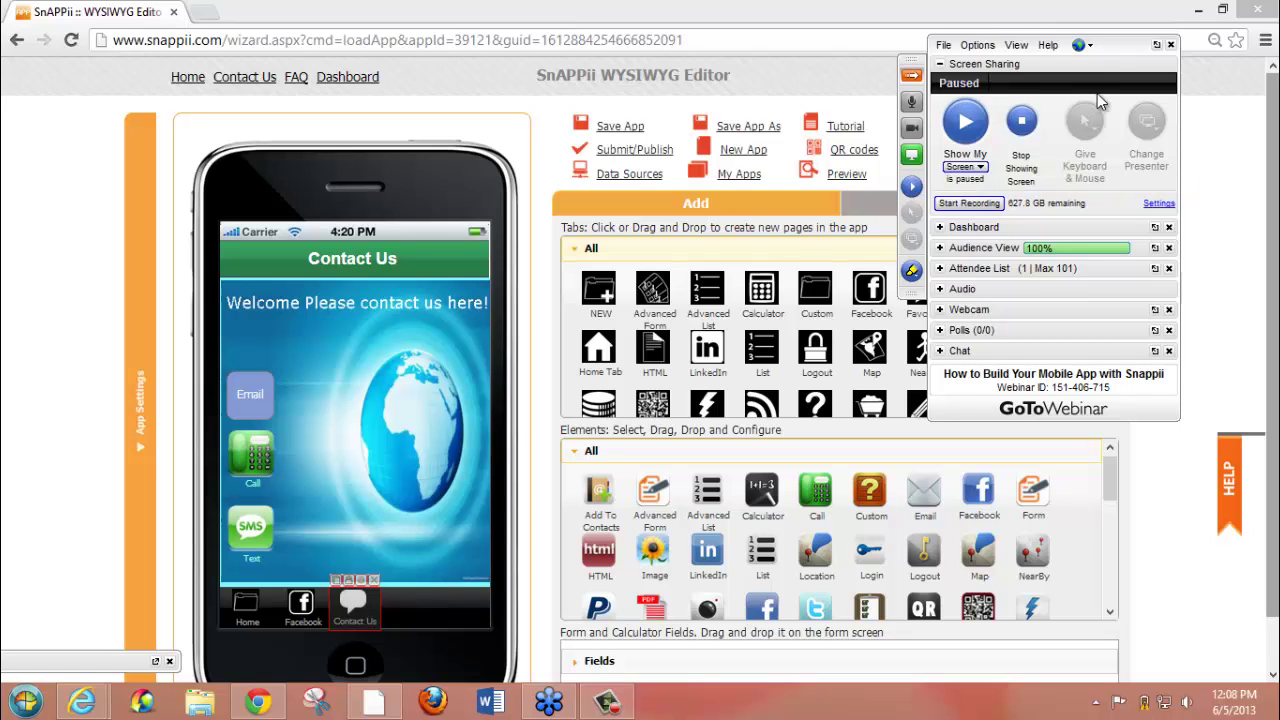
- End the webinar for everyone and bring back the screen recorder's controls
click(1171, 46)
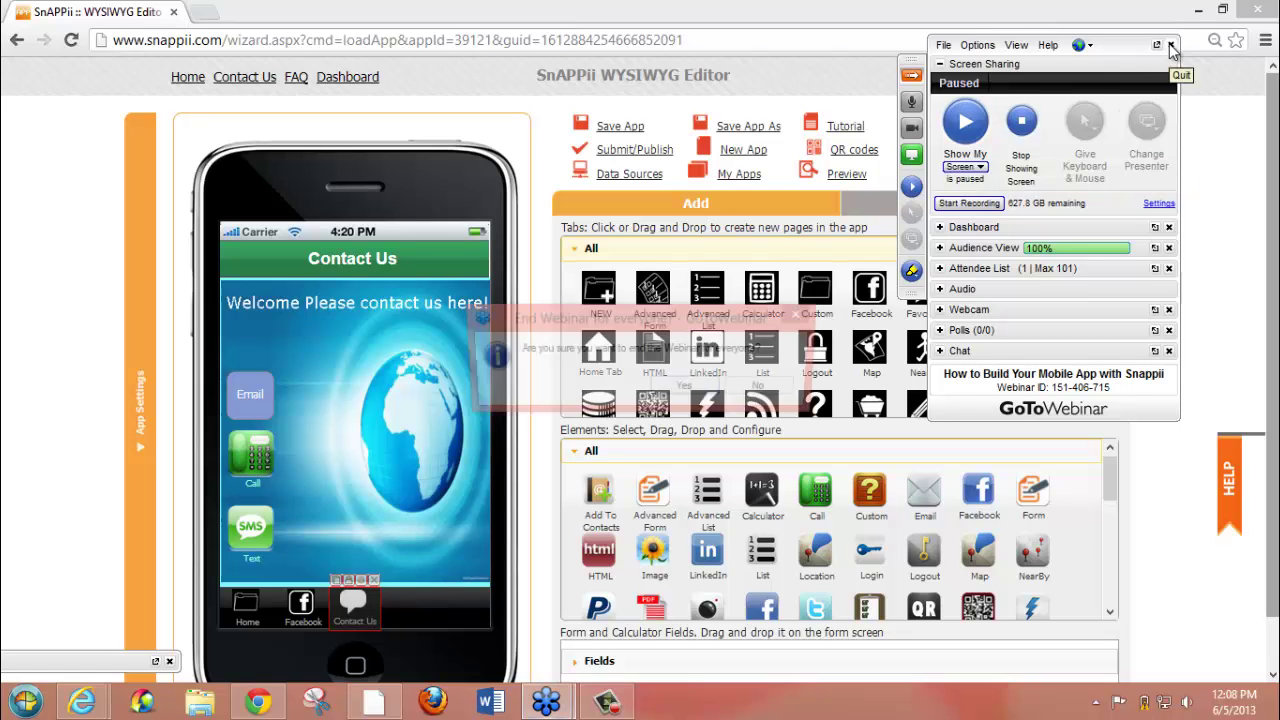
click(684, 390)
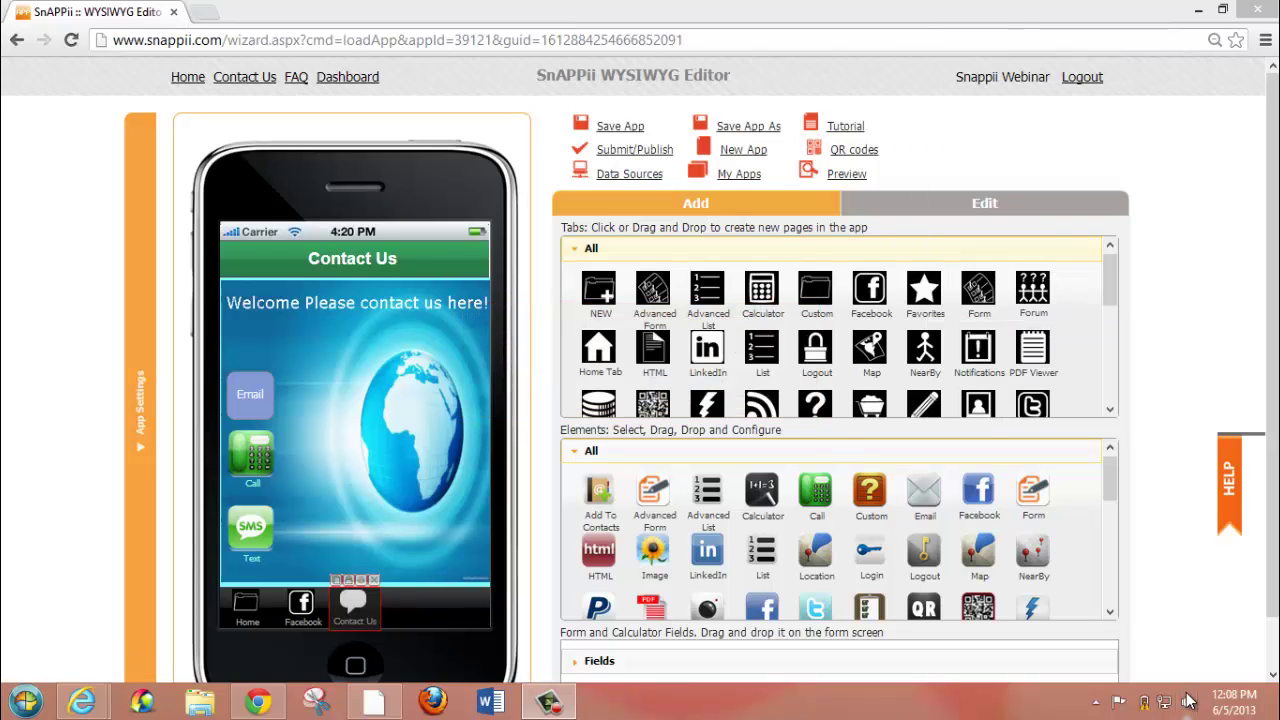
click(542, 705)
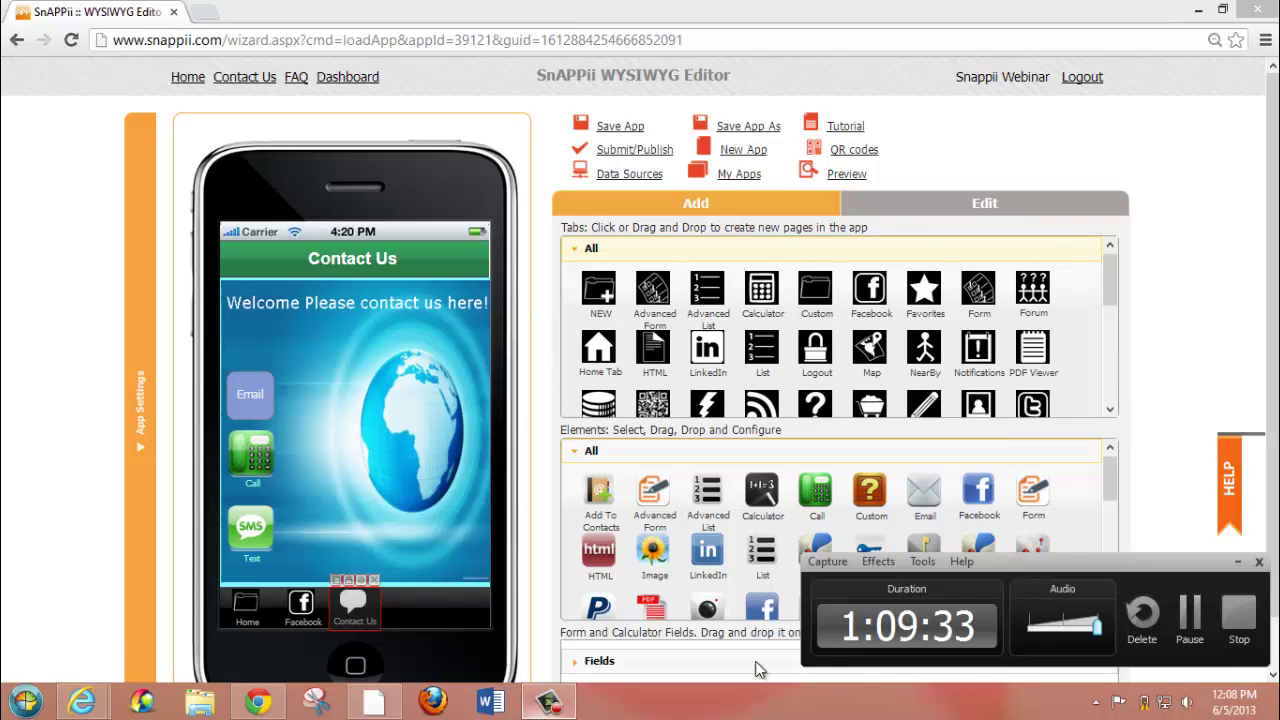